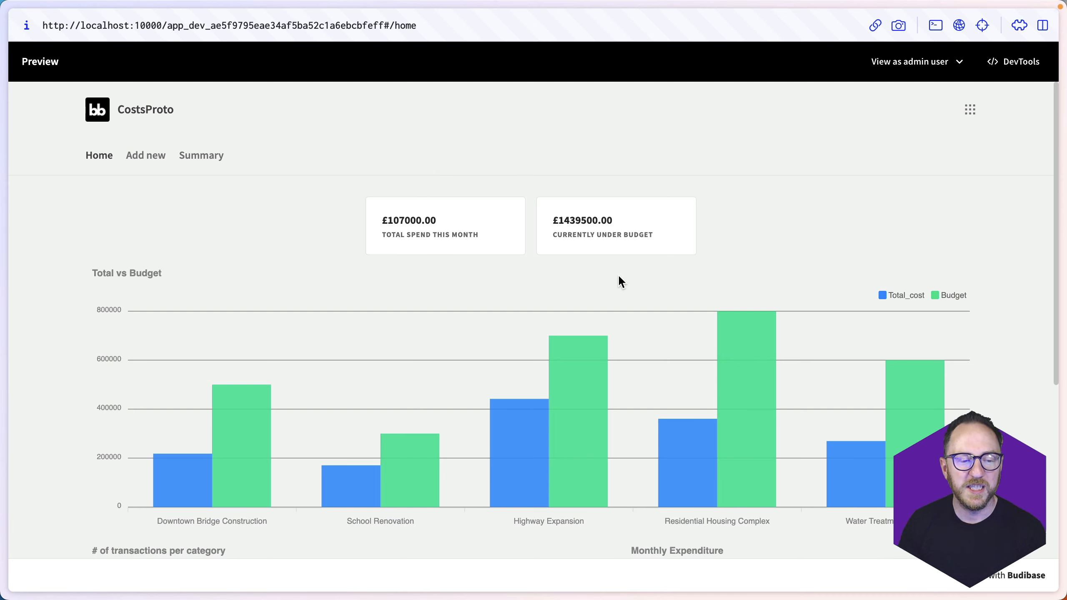
Step: Examine the home dashboard's budget comparison, transactions per category and monthly expenditure charts
{"action": "scroll", "coordinate": [462, 424], "scroll_direction": "down", "scroll_amount": 5}
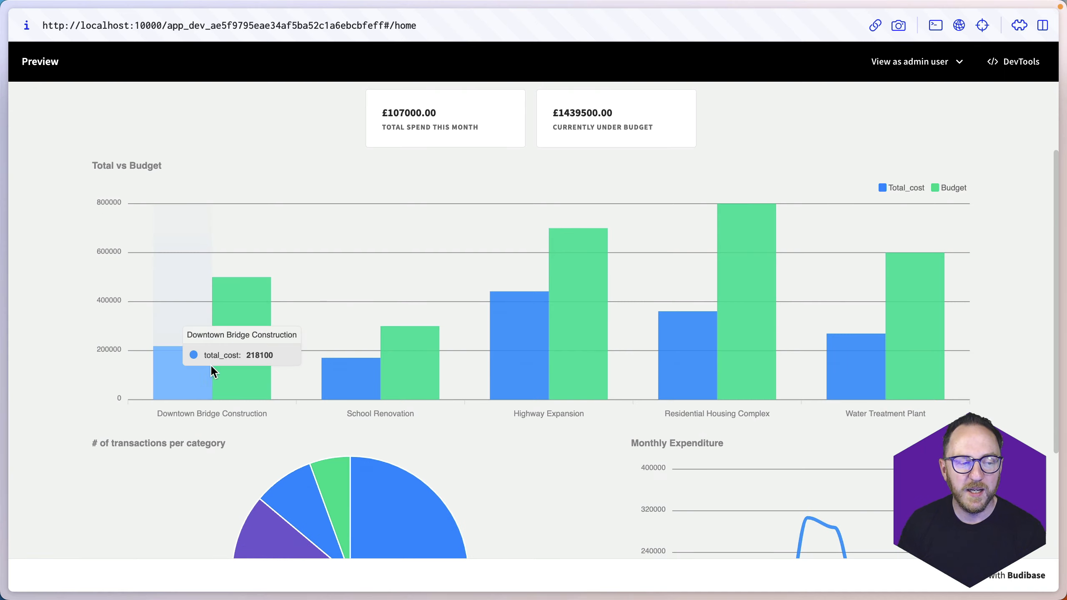
{"action": "mouse_move", "coordinate": [345, 385]}
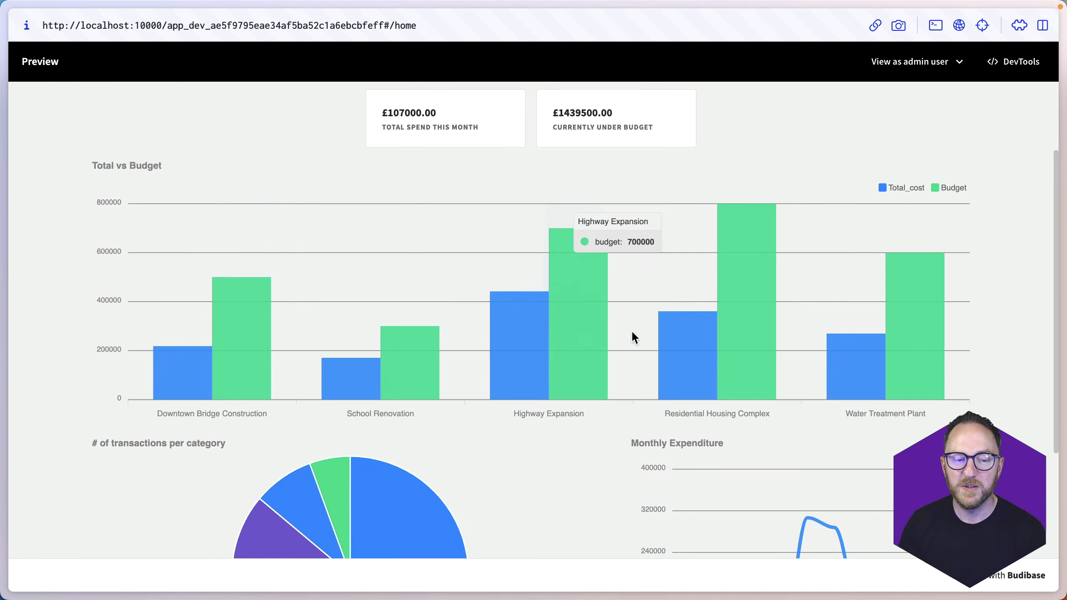
{"action": "scroll", "coordinate": [544, 454], "scroll_direction": "down", "scroll_amount": 6}
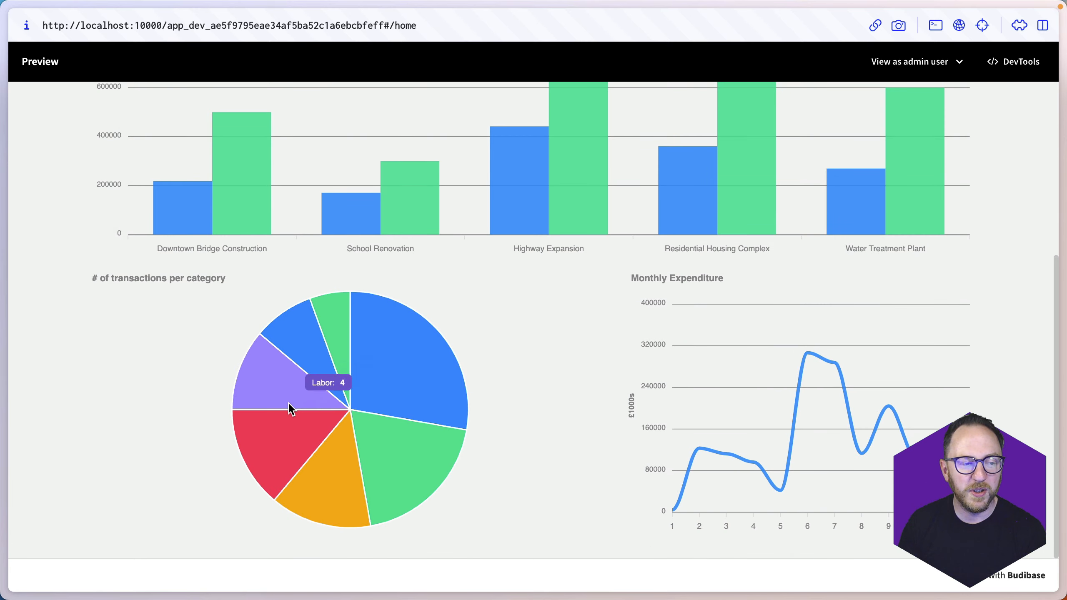
{"action": "mouse_move", "coordinate": [436, 349]}
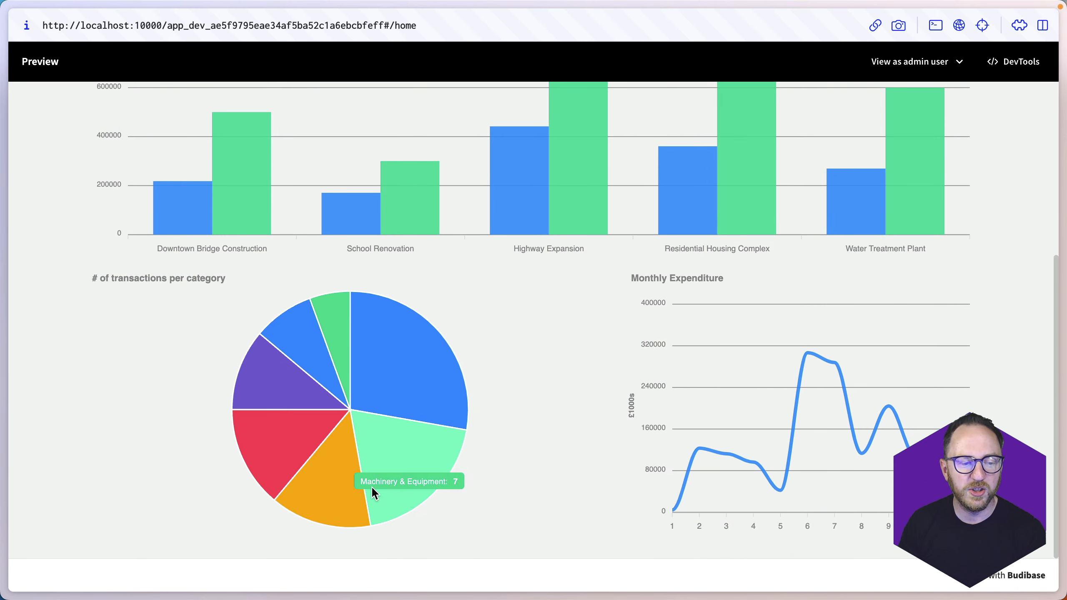
{"action": "mouse_move", "coordinate": [264, 368]}
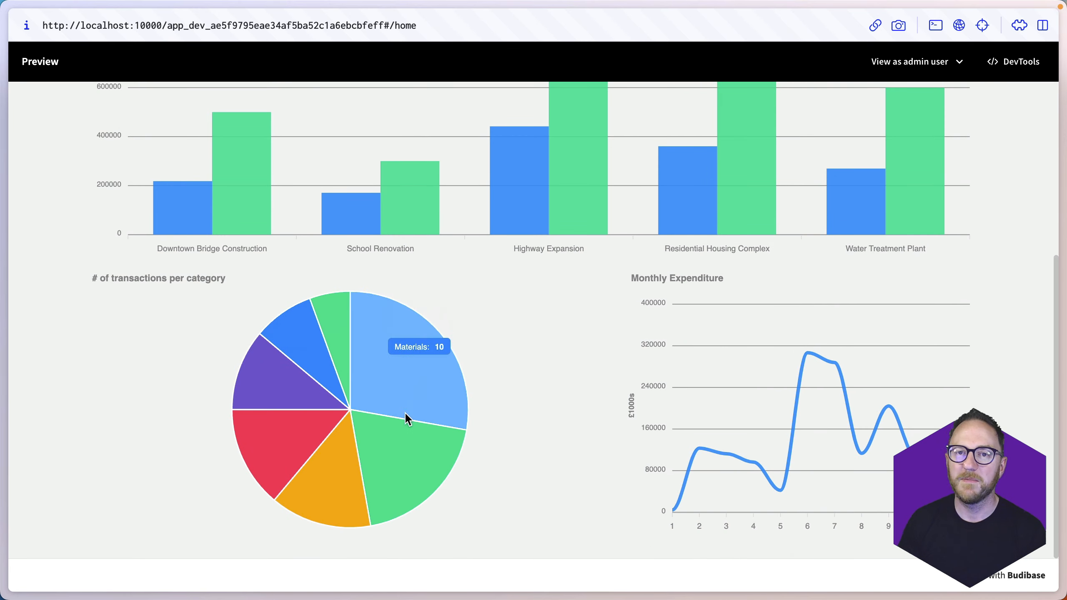
{"action": "mouse_move", "coordinate": [414, 381]}
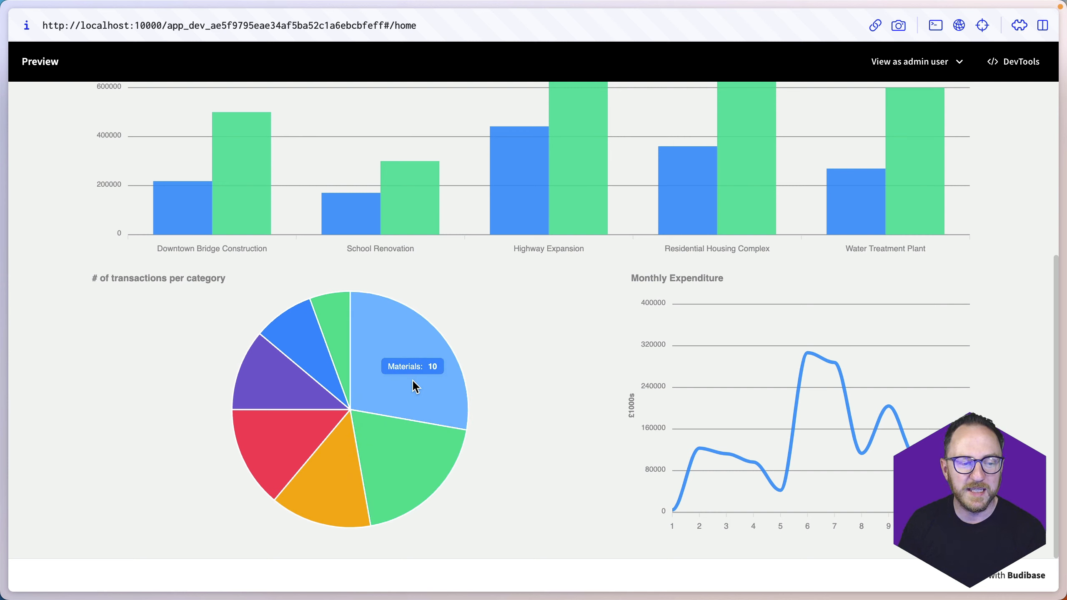
{"action": "mouse_move", "coordinate": [395, 453]}
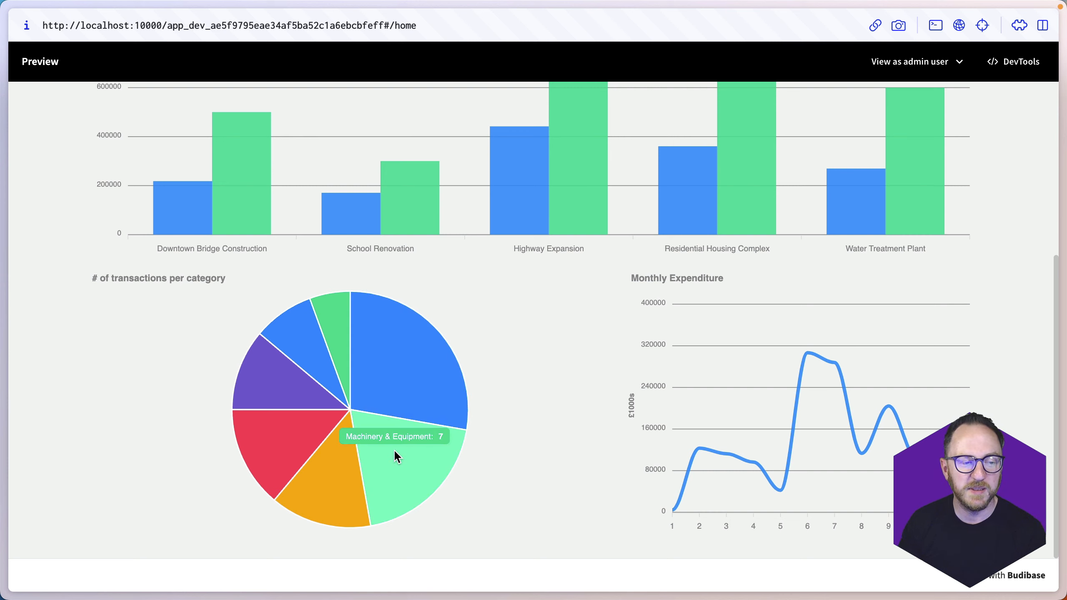
{"action": "mouse_move", "coordinate": [274, 438]}
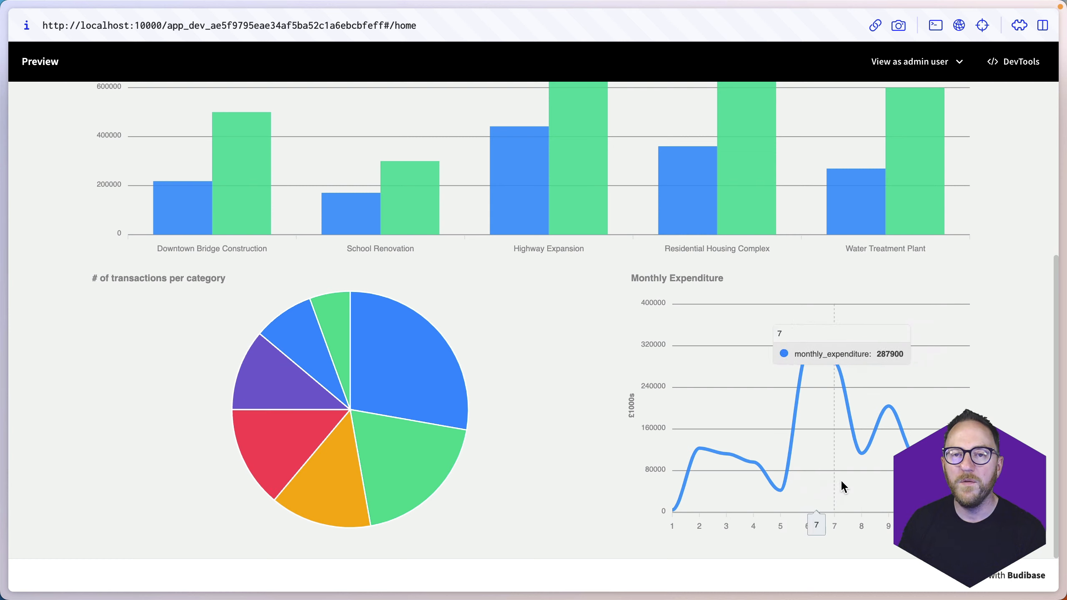
{"action": "mouse_move", "coordinate": [913, 413]}
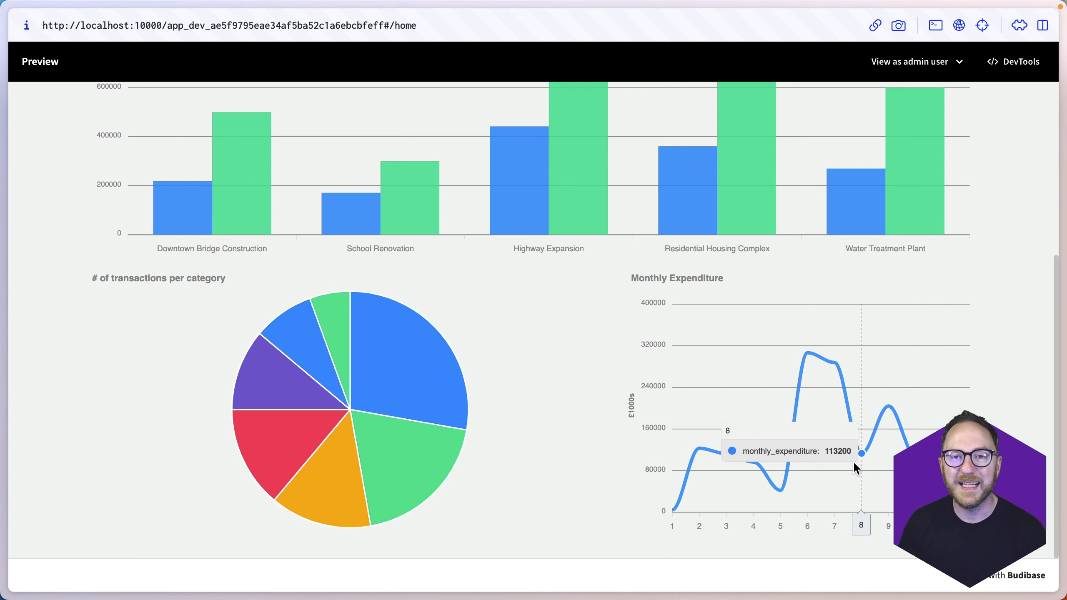
{"action": "scroll", "coordinate": [853, 461], "scroll_direction": "up", "scroll_amount": 6}
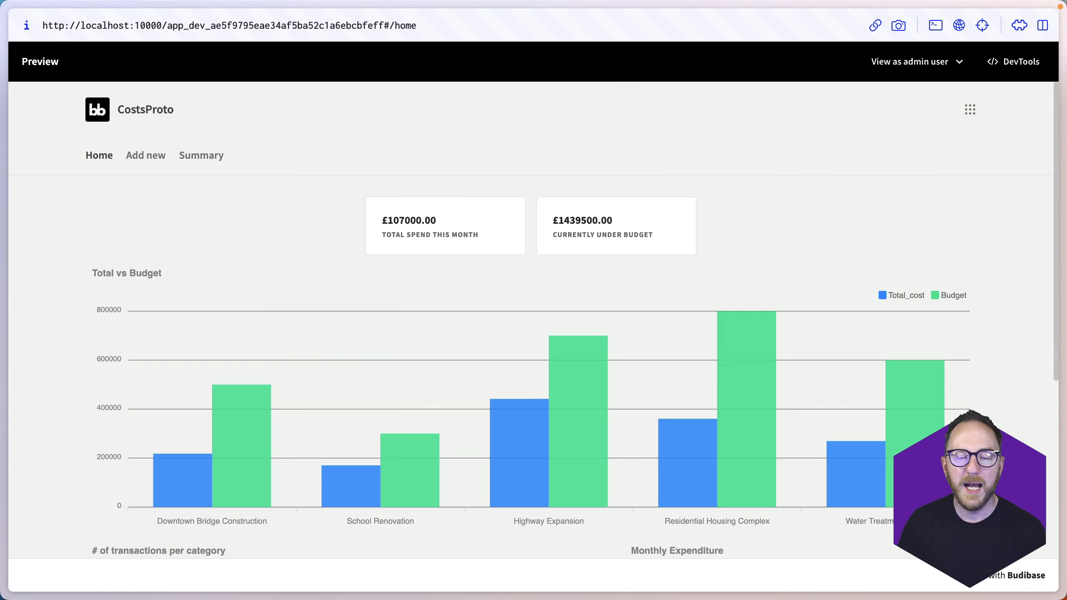
Step: Start a new cost entry with the project Residential Housing Complex and the category Materials, without saving it
{"action": "left_click", "coordinate": [146, 155]}
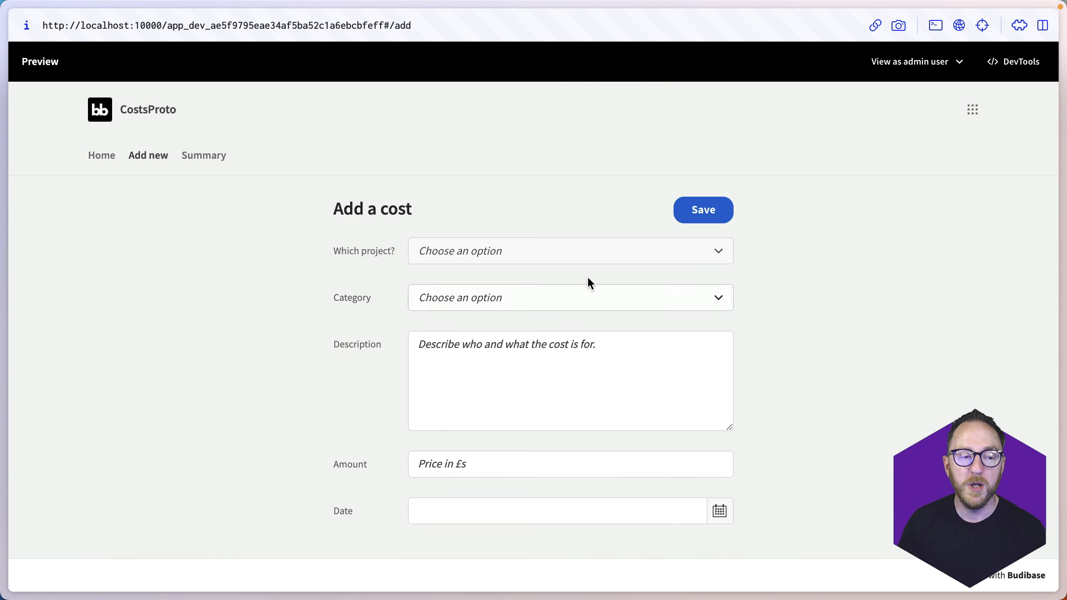
{"action": "left_click", "coordinate": [575, 257]}
{"action": "left_click", "coordinate": [551, 333]}
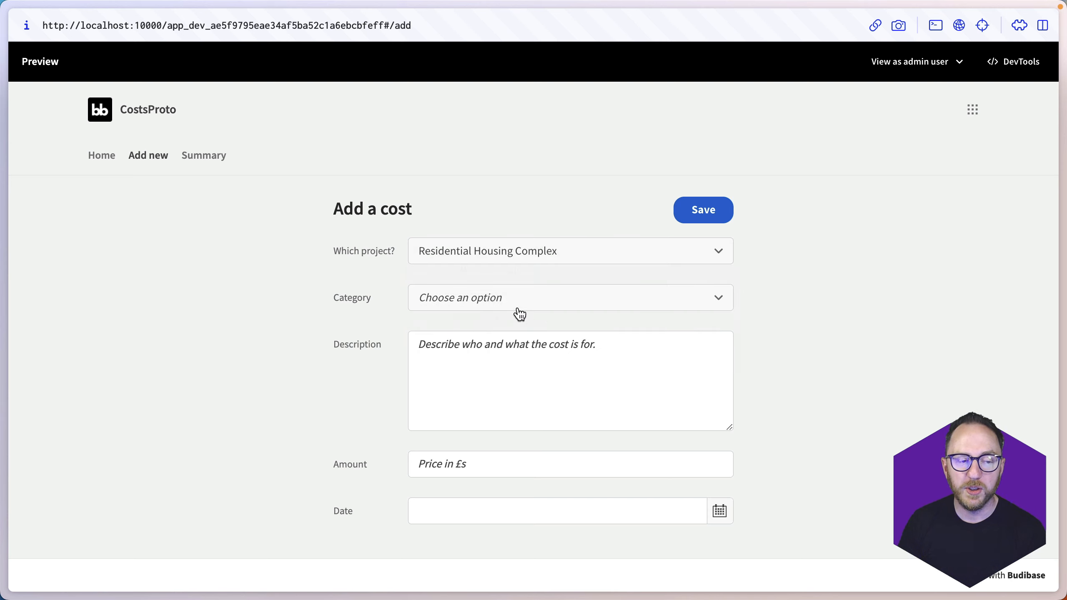
{"action": "left_click", "coordinate": [489, 297]}
{"action": "left_click", "coordinate": [509, 402]}
{"action": "left_click", "coordinate": [586, 363]}
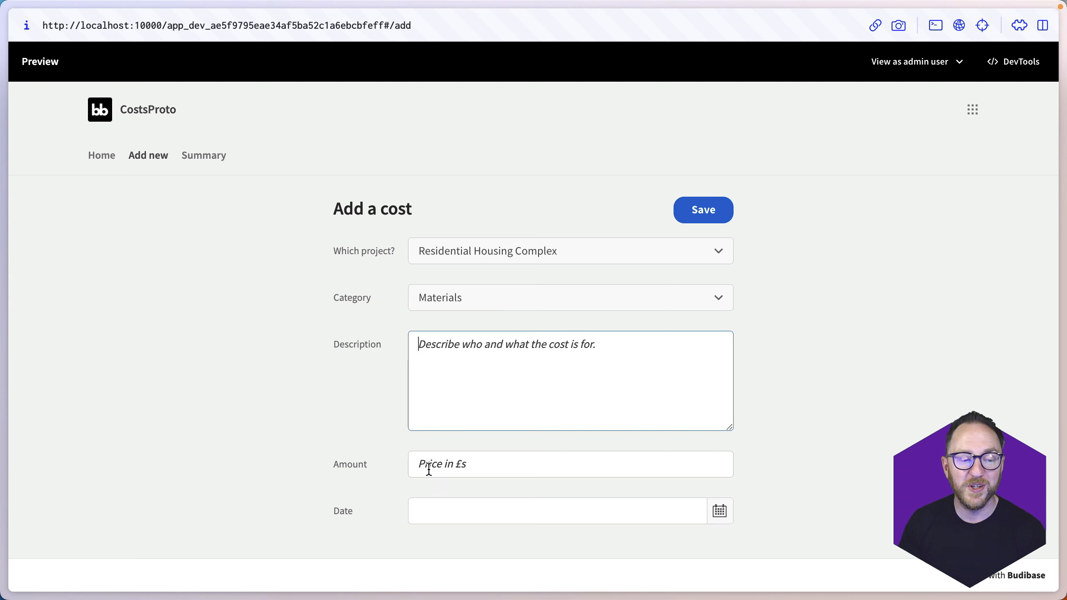
Step: Browse the Incurred Costs summary and view the details of the School Renovation "Wood for interior work" entry
{"action": "left_click", "coordinate": [205, 155]}
{"action": "scroll", "coordinate": [374, 441], "scroll_direction": "down", "scroll_amount": 2}
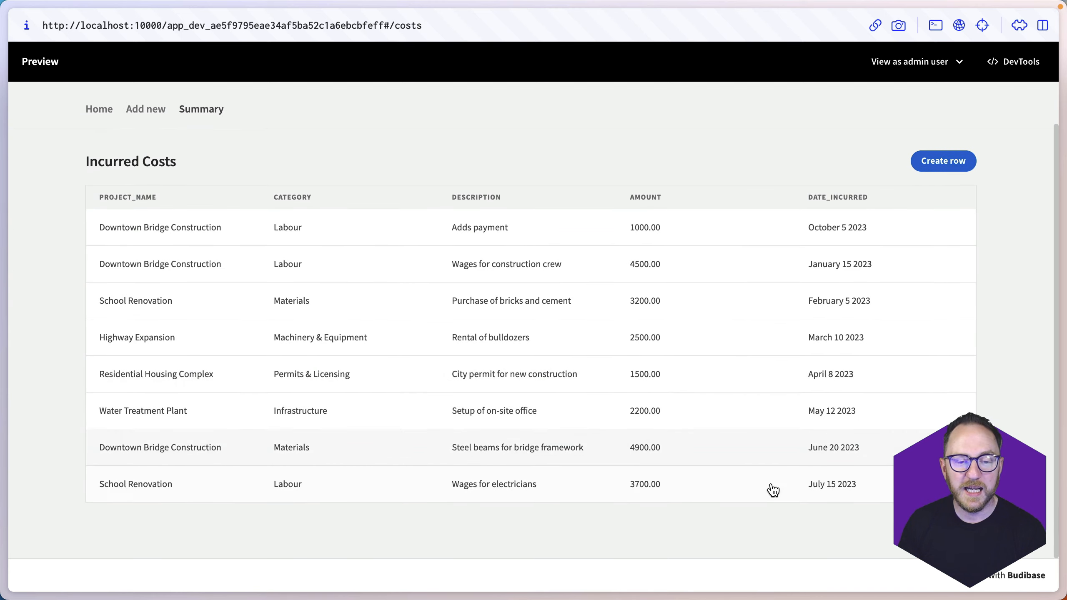
{"action": "scroll", "coordinate": [531, 356], "scroll_direction": "down", "scroll_amount": 7}
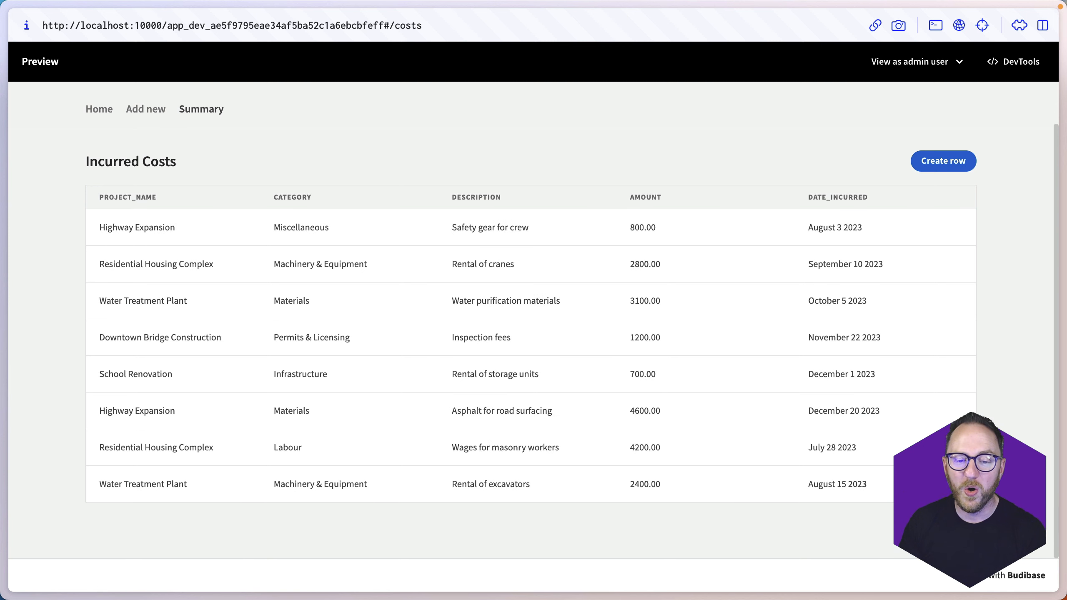
{"action": "scroll", "coordinate": [674, 396], "scroll_direction": "down", "scroll_amount": 5}
{"action": "left_click", "coordinate": [398, 263]}
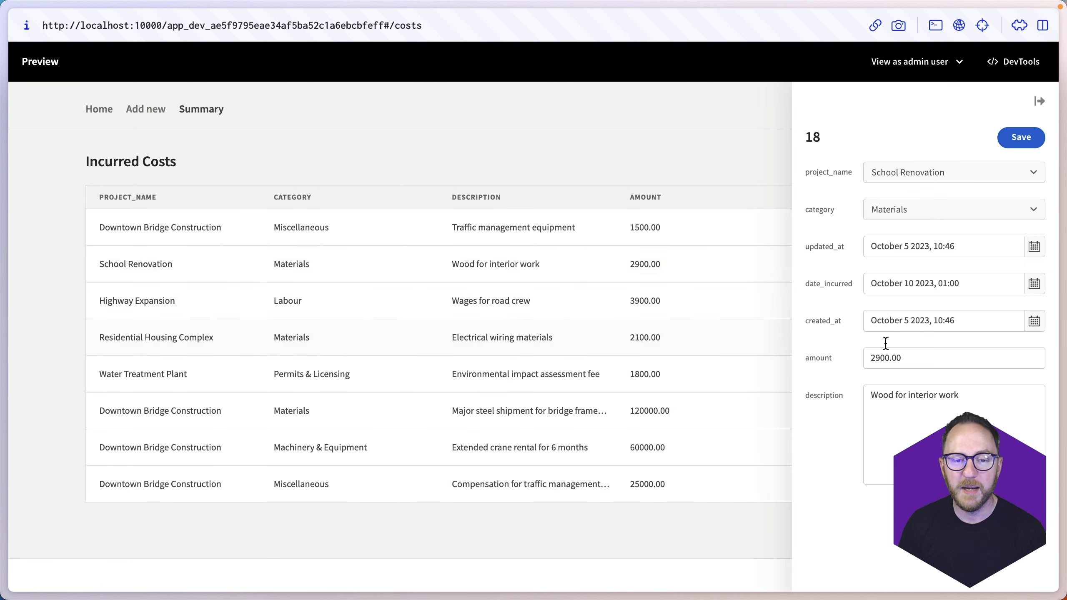
{"action": "left_click", "coordinate": [714, 99]}
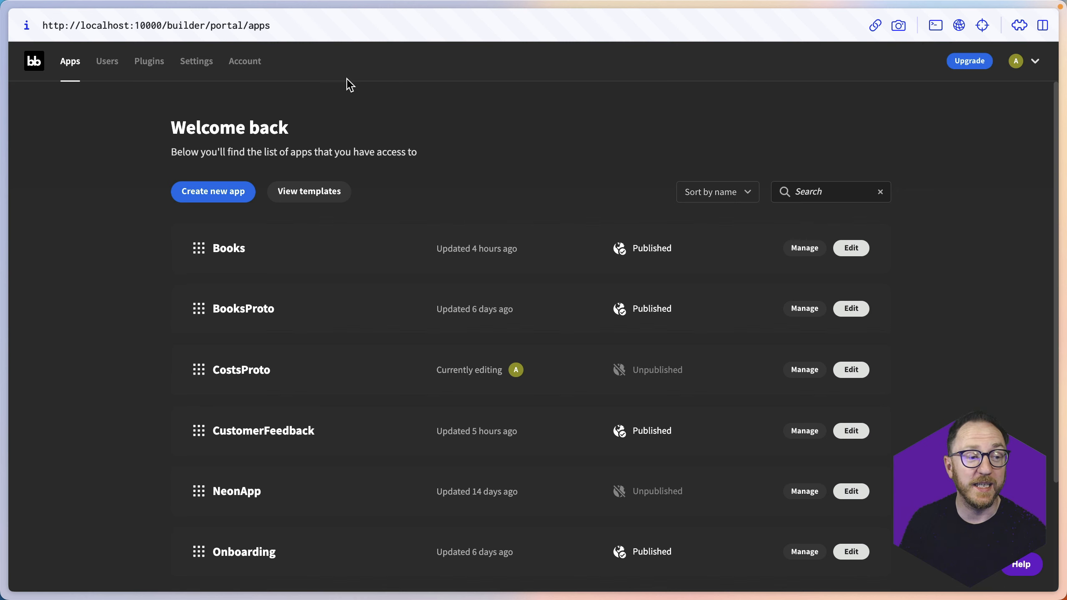
Step: Create a new app from scratch named "Project Costs"
{"action": "left_click", "coordinate": [216, 195]}
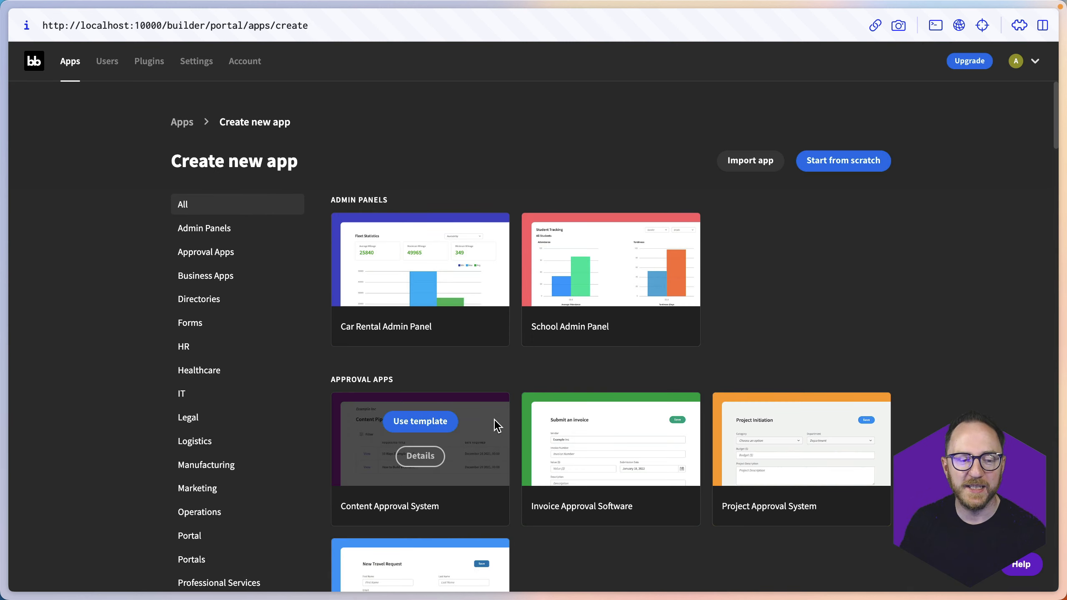
{"action": "scroll", "coordinate": [495, 420], "scroll_direction": "down", "scroll_amount": 10}
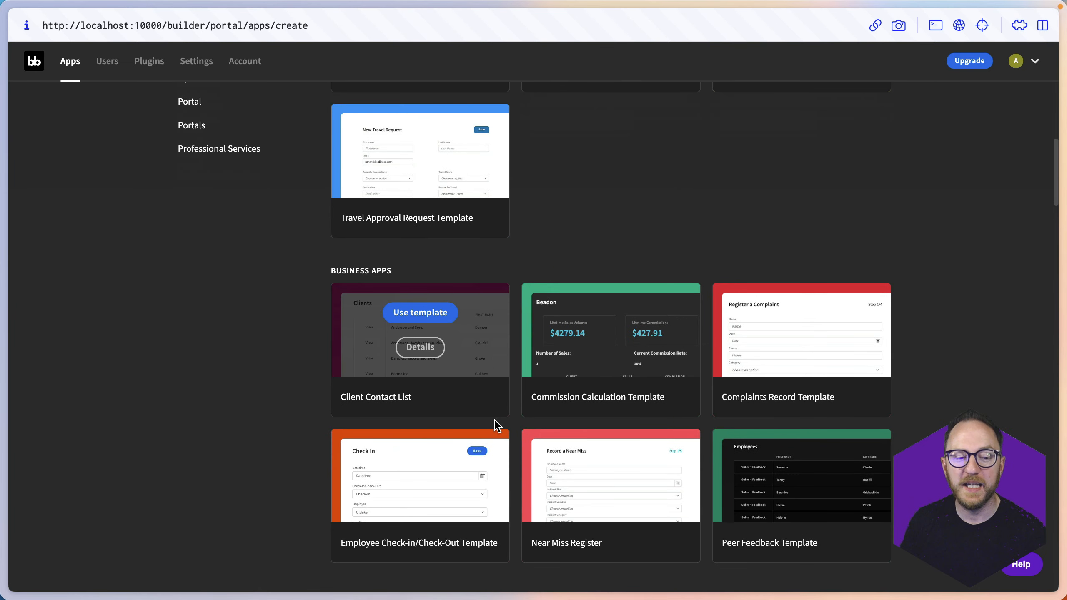
{"action": "scroll", "coordinate": [495, 424], "scroll_direction": "up", "scroll_amount": 10}
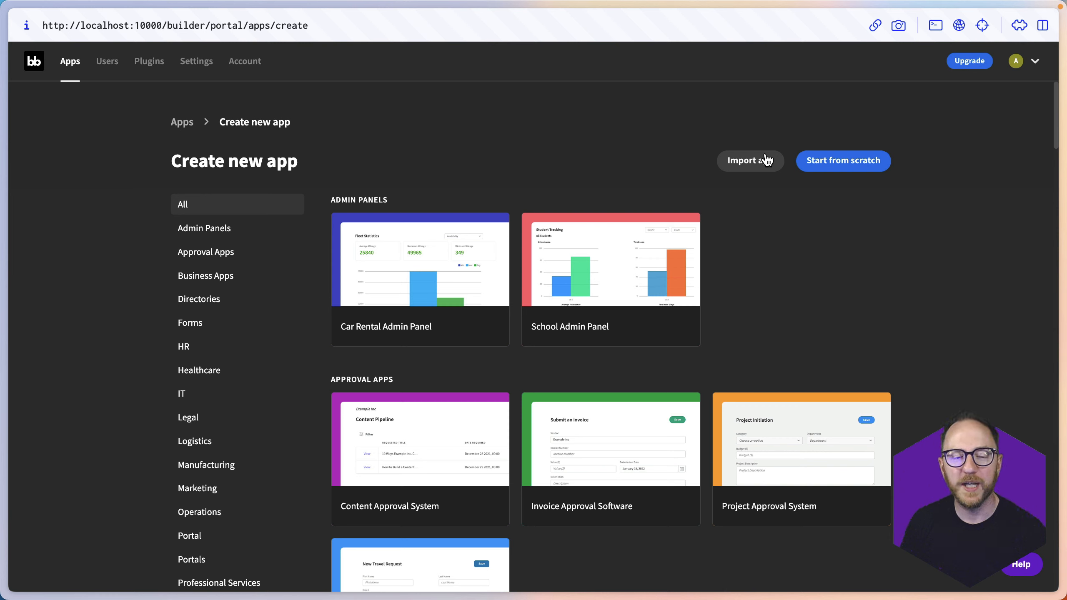
{"action": "left_click", "coordinate": [814, 162]}
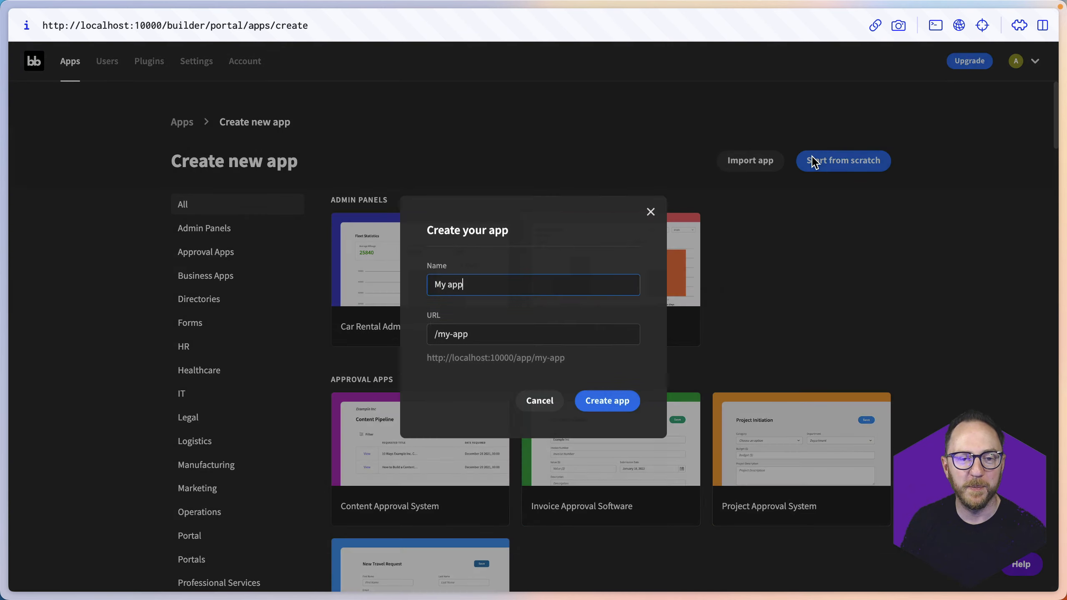
{"action": "type", "text": "Project Costs"}
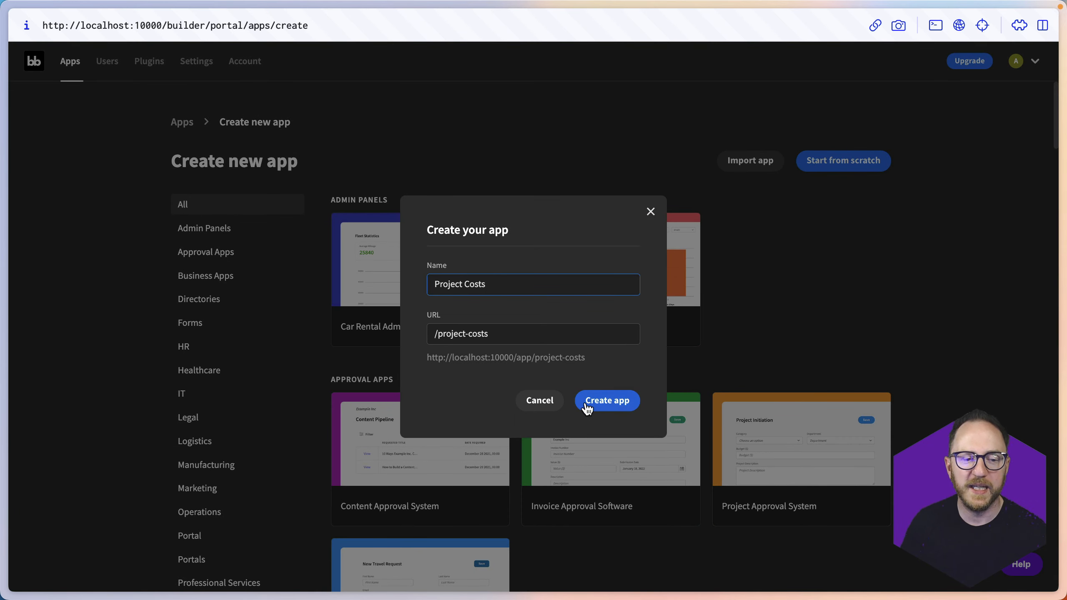
{"action": "left_click", "coordinate": [587, 407]}
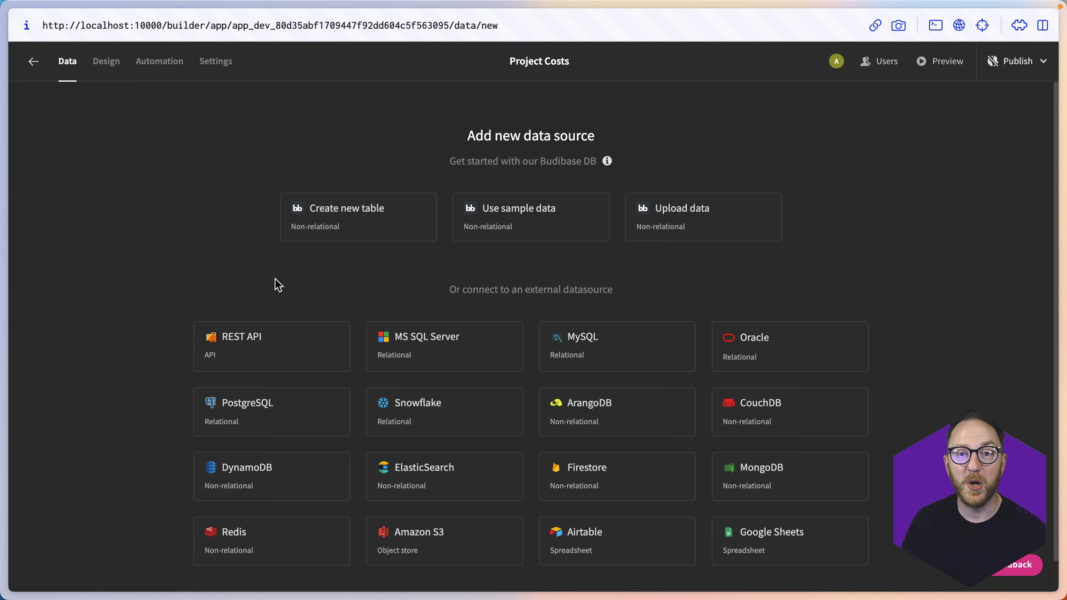
Step: Add a PostgreSQL data source with the host host.docker.internal and the database project_costs
{"action": "scroll", "coordinate": [252, 320], "scroll_direction": "down", "scroll_amount": 1}
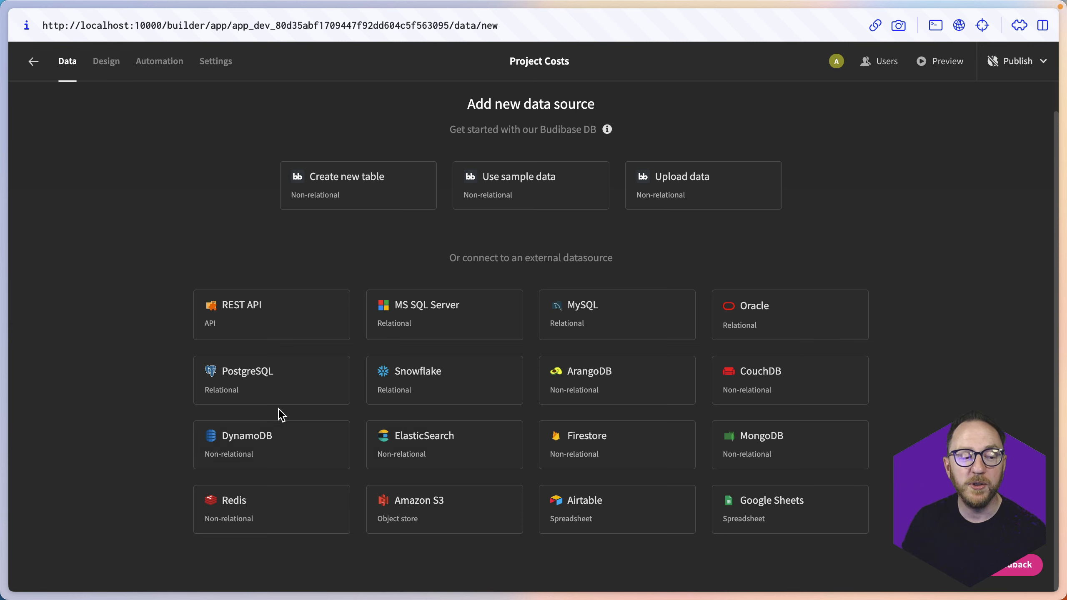
{"action": "left_click", "coordinate": [265, 380]}
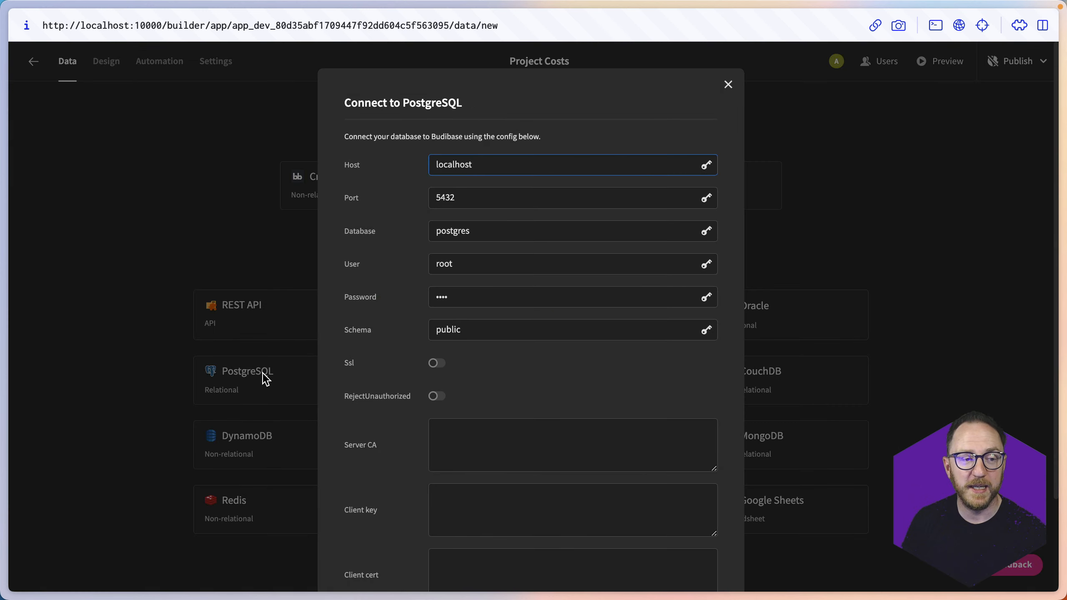
{"action": "type", "text": "host.docker.internal"}
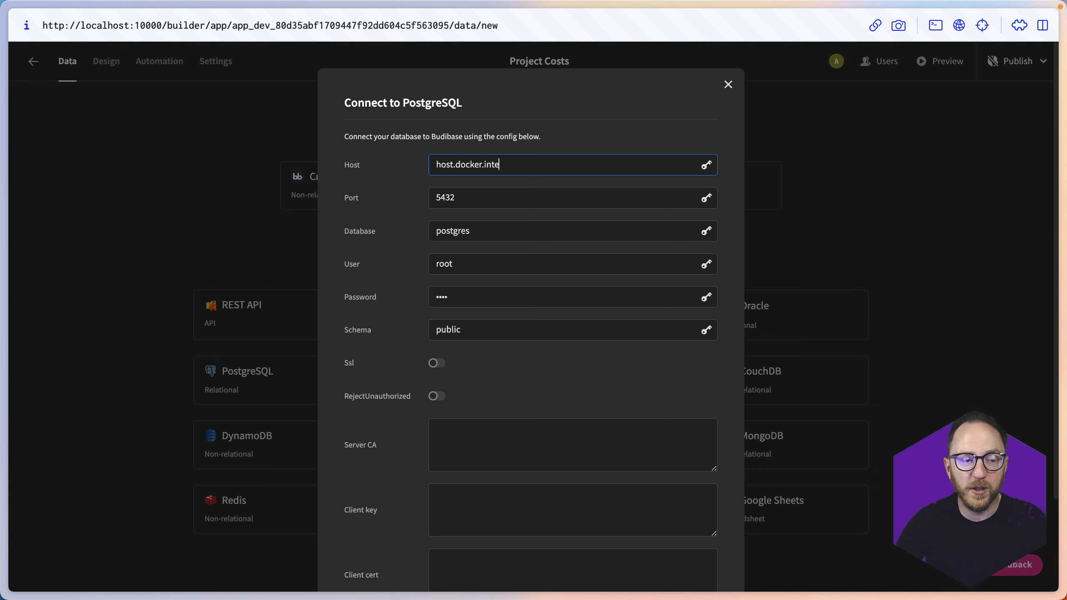
{"action": "double_click", "coordinate": [429, 234]}
{"action": "type", "text": "project_cos"}
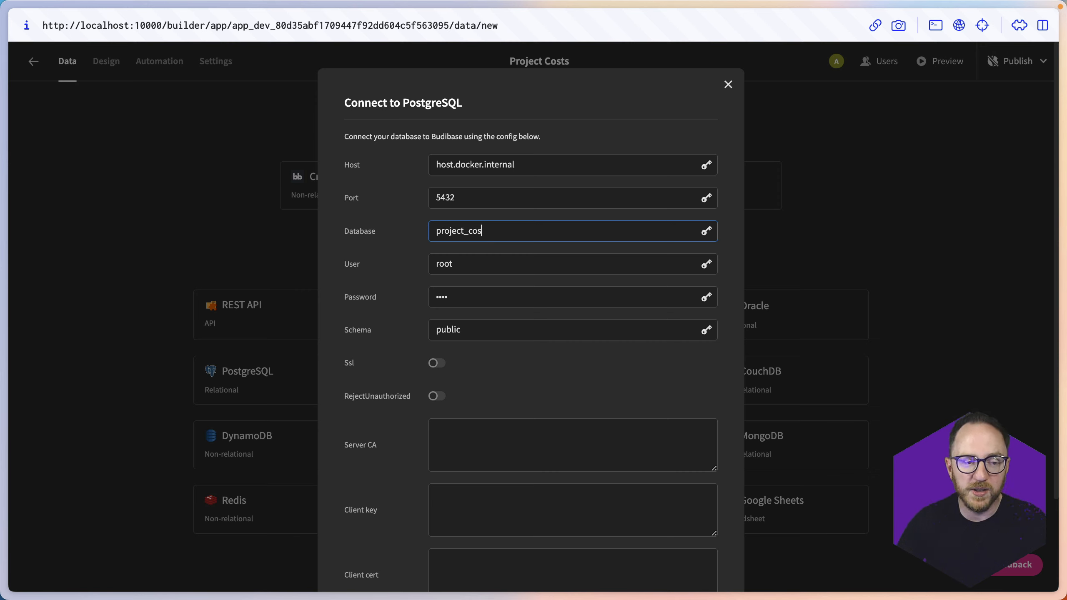
Step: Enter the database user name and password, and connect to the PostgreSQL database
{"action": "key", "text": "Tab"}
{"action": "type", "text": "kevin"}
{"action": "key", "text": "Tab"}
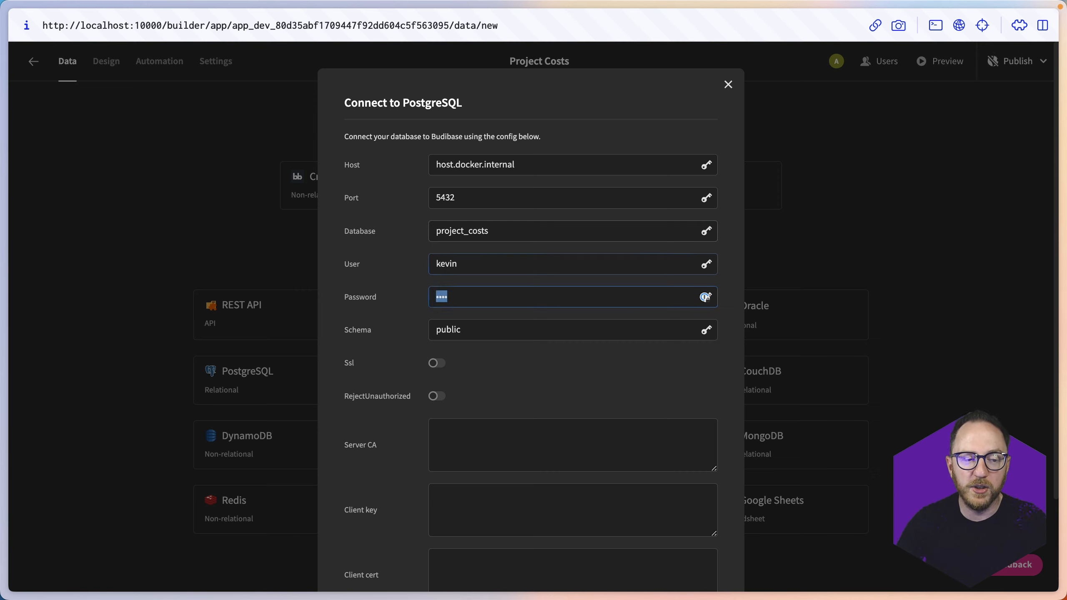
{"action": "type", "text": "•••••"}
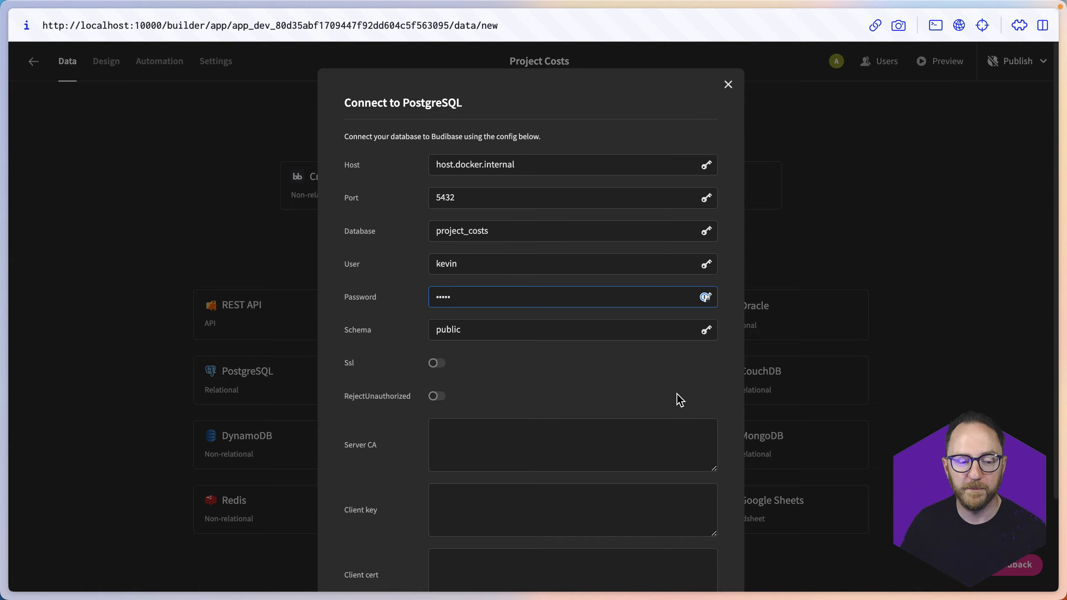
{"action": "key", "text": "ctrl+minus"}
{"action": "key", "text": "ctrl+minus"}
{"action": "left_click", "coordinate": [661, 546]}
{"action": "key", "text": "ctrl+0"}
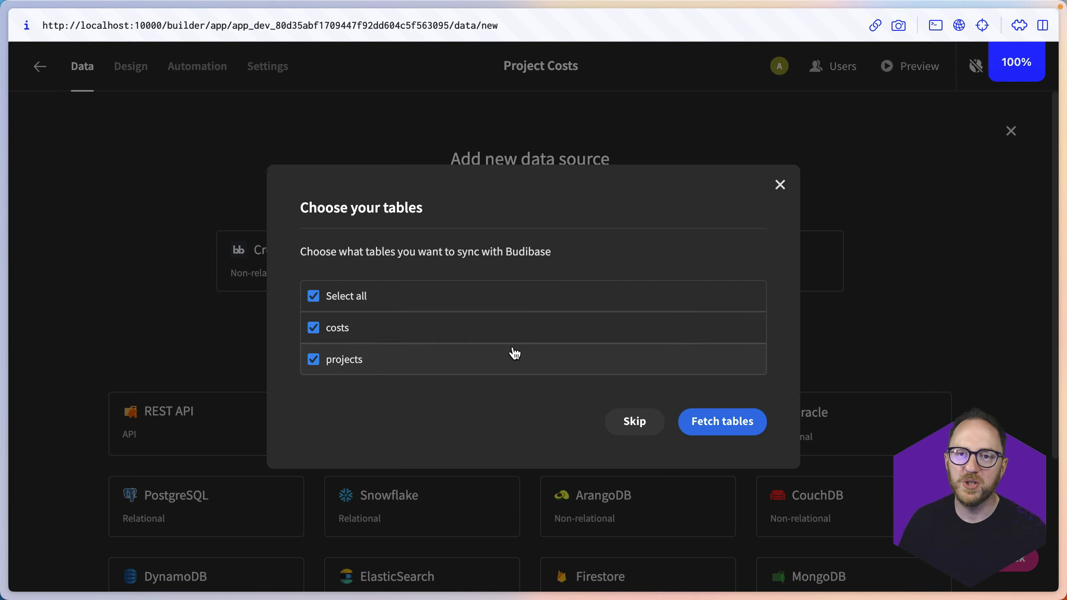
Step: Fetch the costs and projects tables from the database and view the costs table's columns
{"action": "left_click", "coordinate": [722, 422]}
{"action": "left_click", "coordinate": [46, 254]}
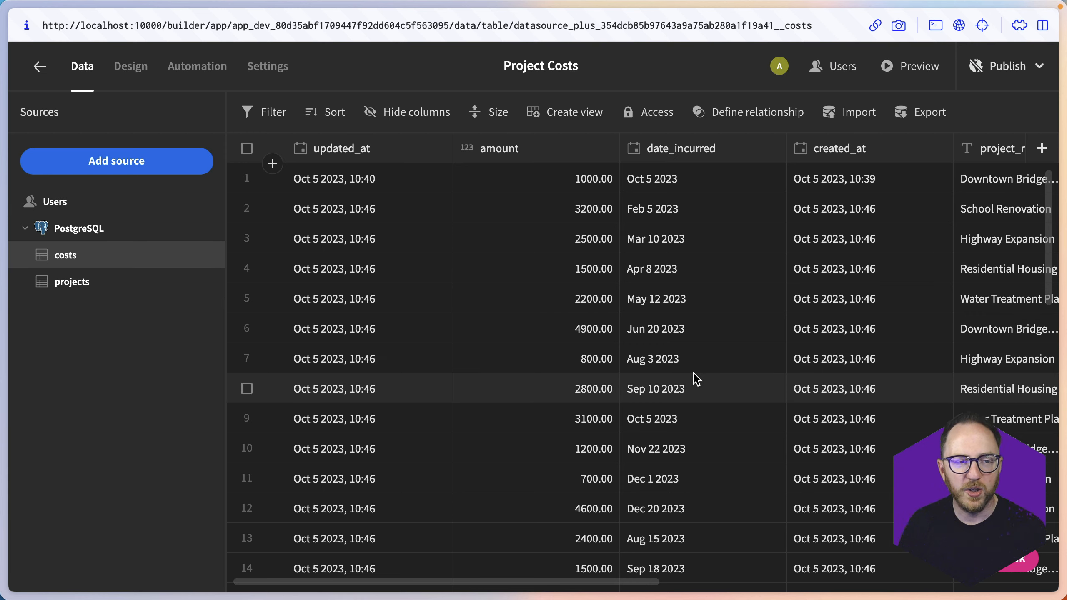
{"action": "scroll", "coordinate": [695, 378], "scroll_direction": "right", "scroll_amount": 3}
Step: Make project_name the display column of the projects table
{"action": "left_click", "coordinate": [65, 292]}
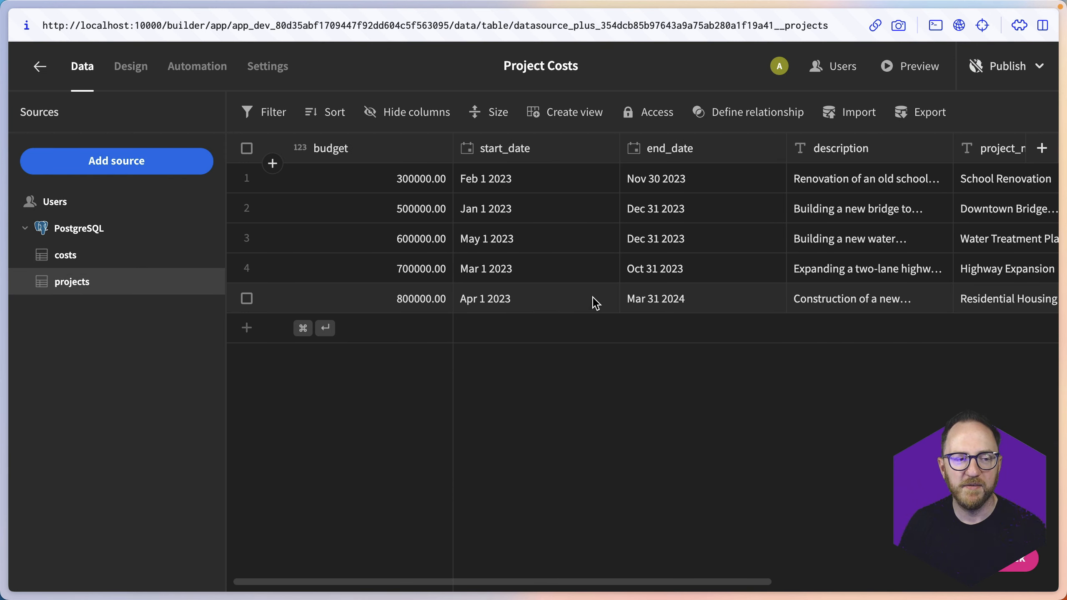
{"action": "scroll", "coordinate": [596, 302], "scroll_direction": "right", "scroll_amount": 10}
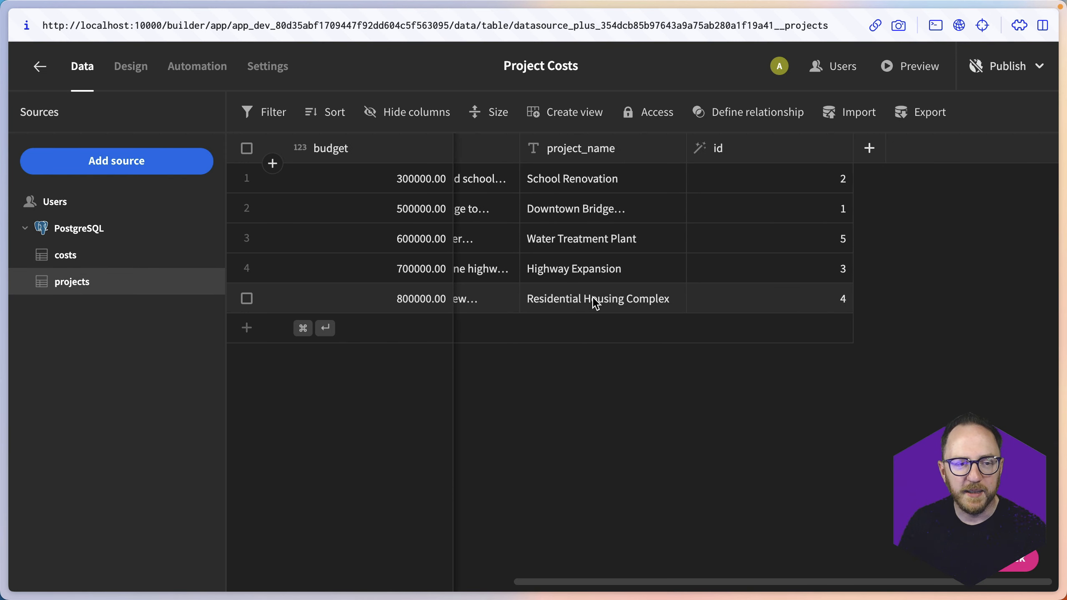
{"action": "left_click", "coordinate": [673, 148]}
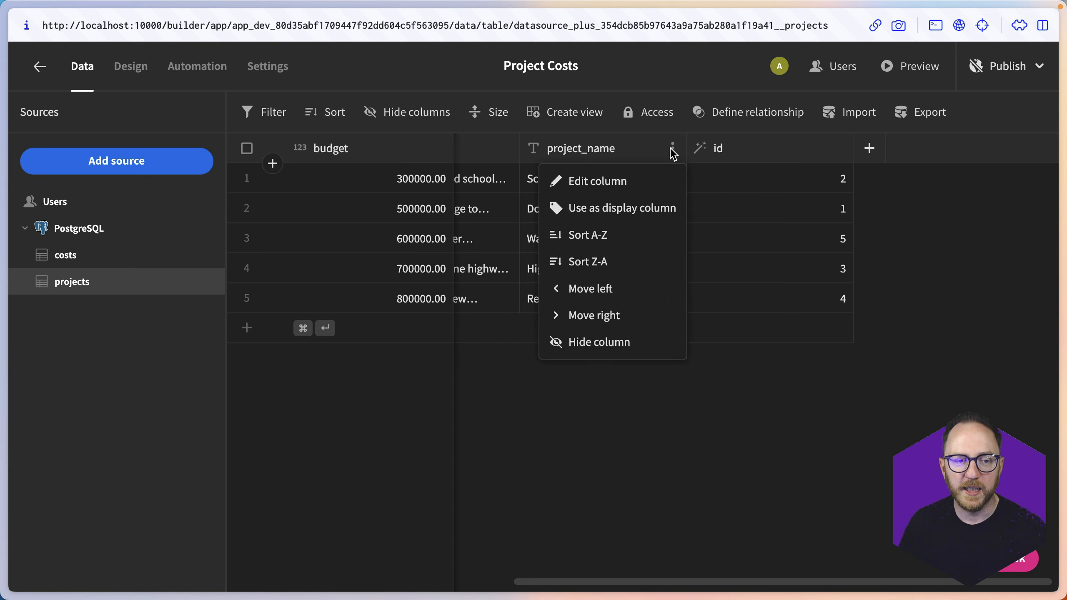
{"action": "left_click", "coordinate": [608, 208]}
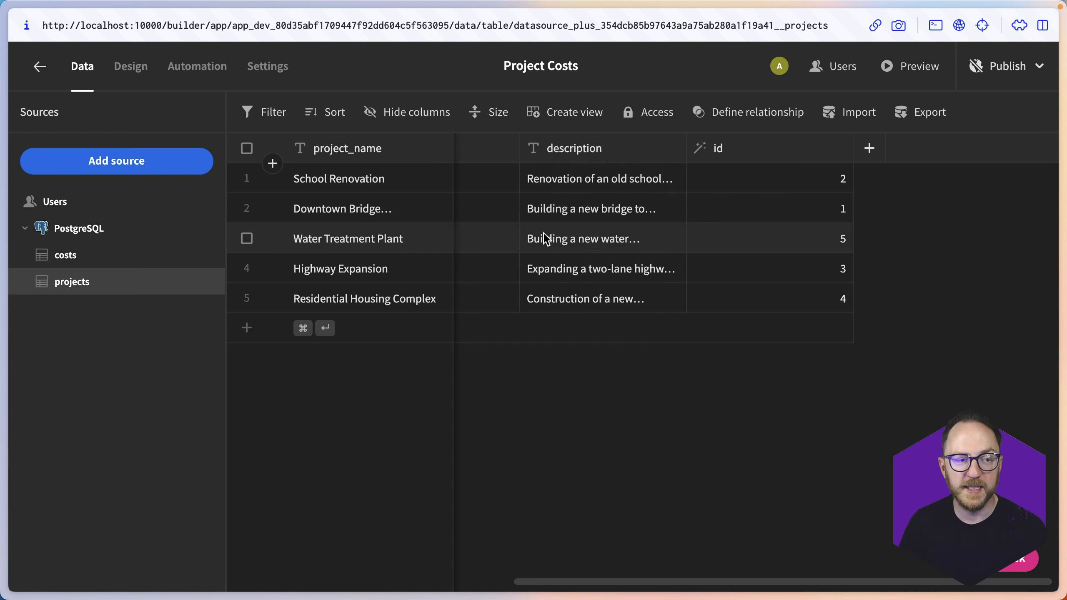
Step: Make id the display column of the costs table
{"action": "left_click", "coordinate": [67, 255]}
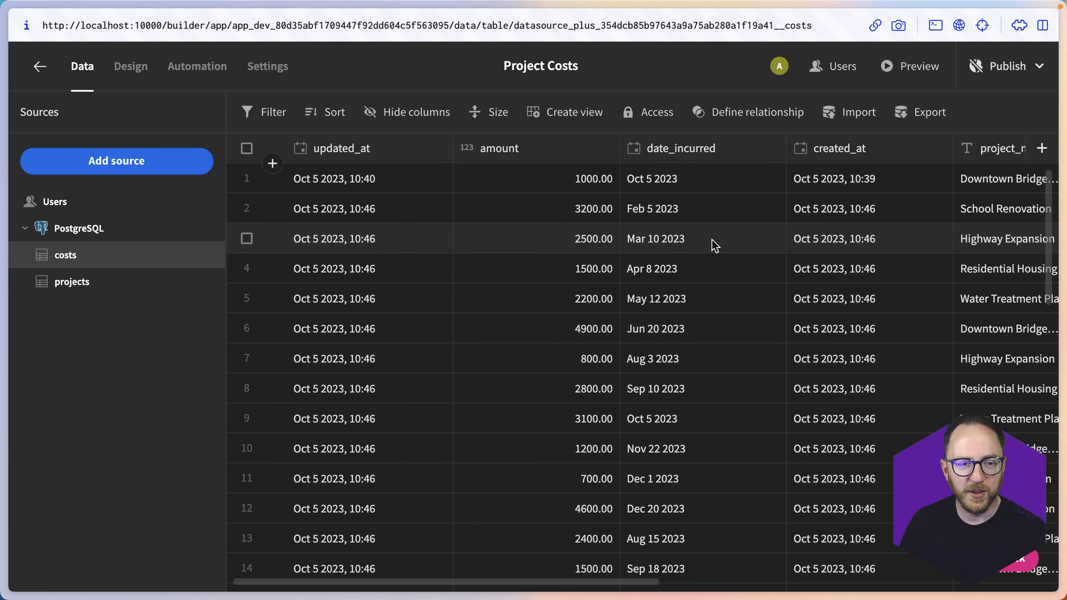
{"action": "scroll", "coordinate": [714, 246], "scroll_direction": "right", "scroll_amount": 10}
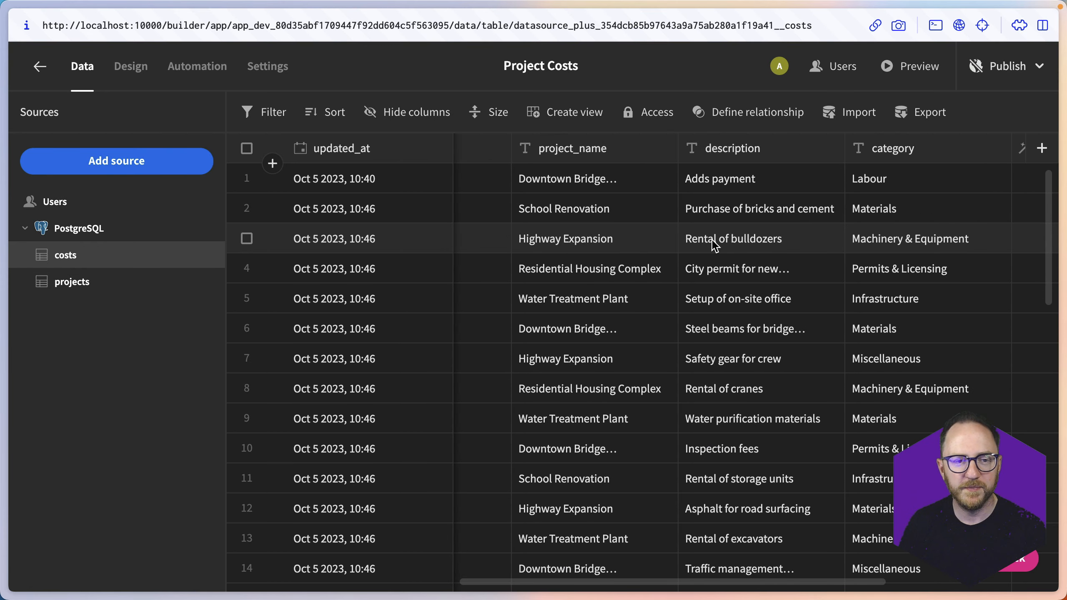
{"action": "scroll", "coordinate": [714, 245], "scroll_direction": "right", "scroll_amount": 5}
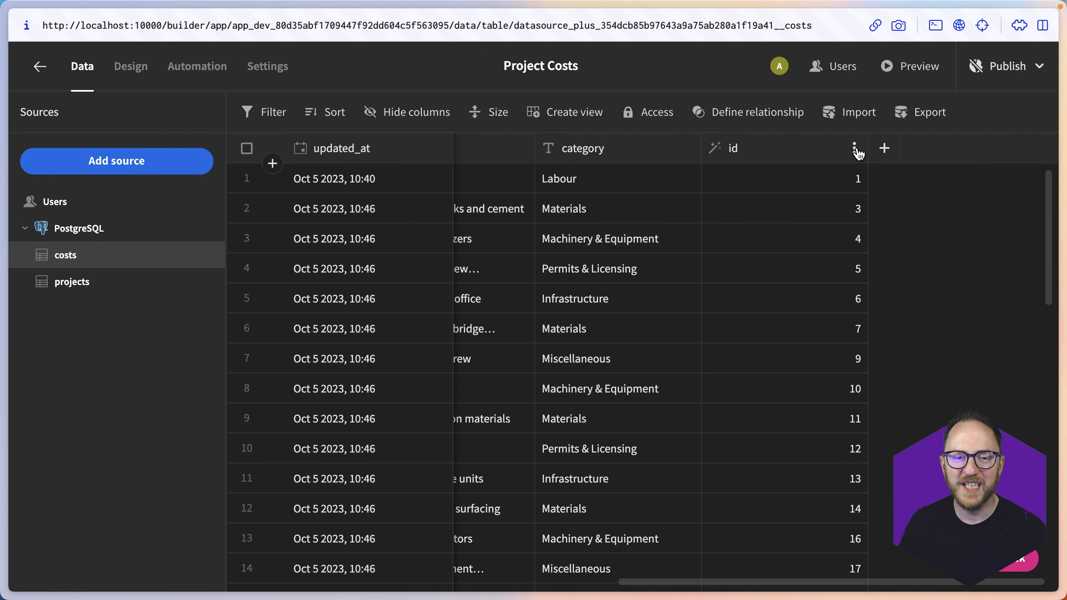
{"action": "left_click", "coordinate": [855, 148]}
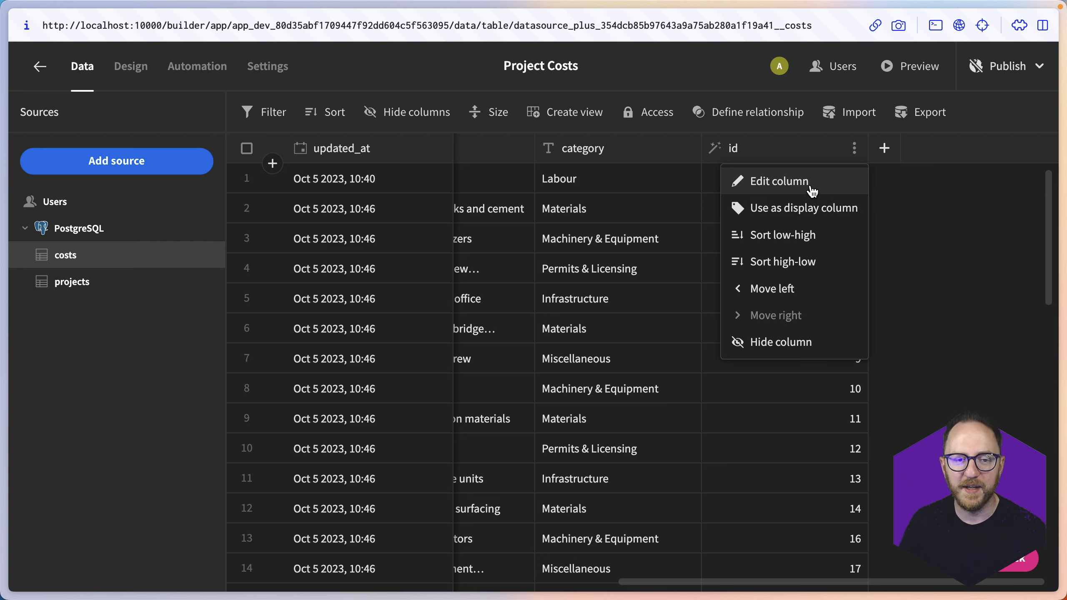
{"action": "left_click", "coordinate": [806, 208]}
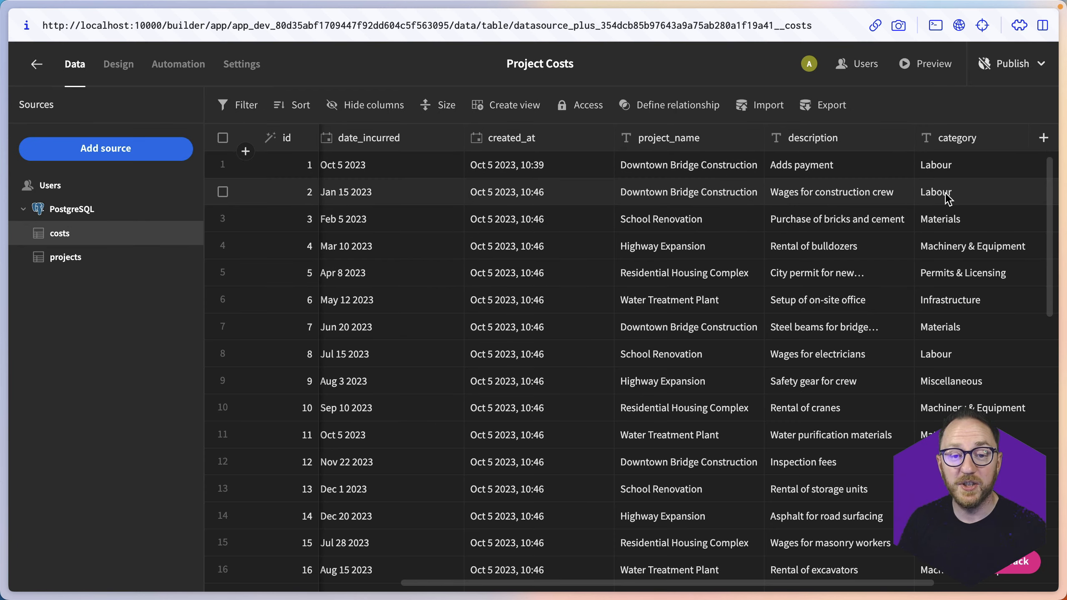
Step: Change the type of the costs table's description column to Long Form Text and save the column
{"action": "scroll", "coordinate": [948, 199], "scroll_direction": "right", "scroll_amount": 4}
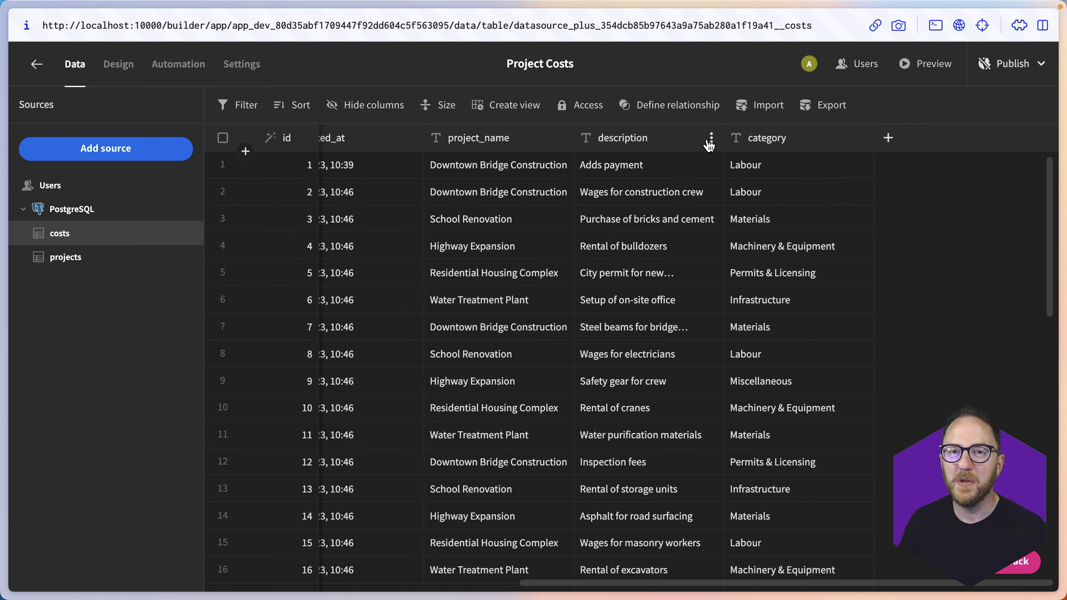
{"action": "left_click", "coordinate": [711, 139]}
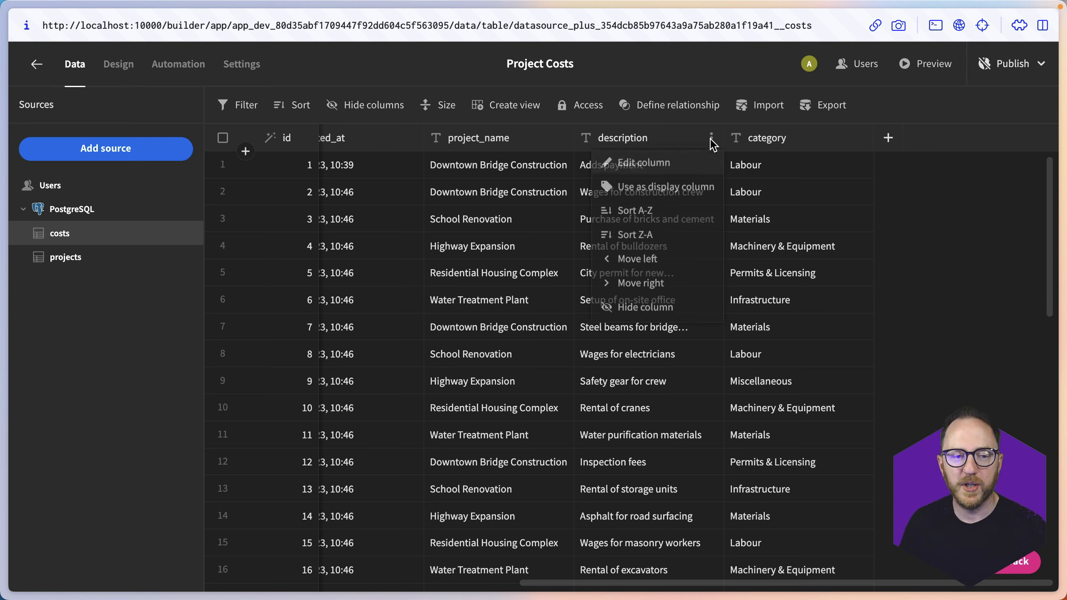
{"action": "left_click", "coordinate": [677, 176]}
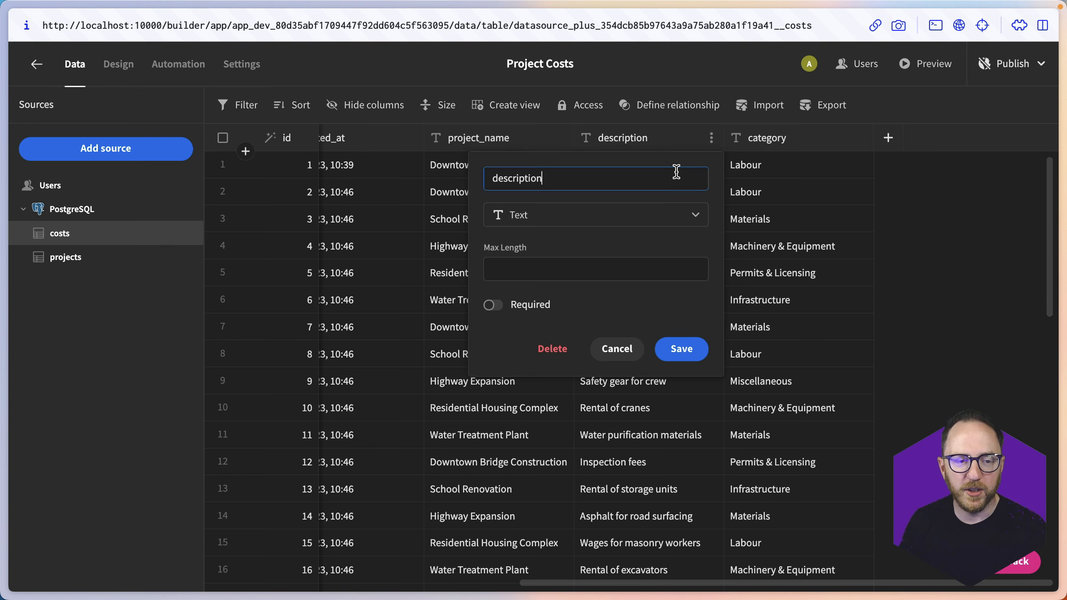
{"action": "left_click", "coordinate": [552, 223]}
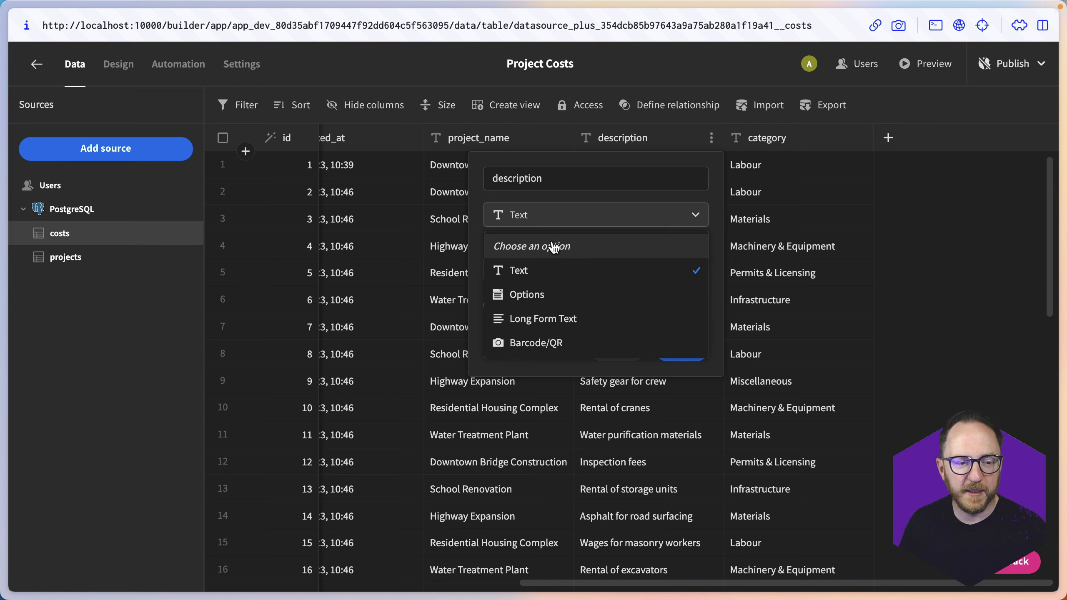
{"action": "left_click", "coordinate": [544, 319]}
{"action": "left_click", "coordinate": [683, 342]}
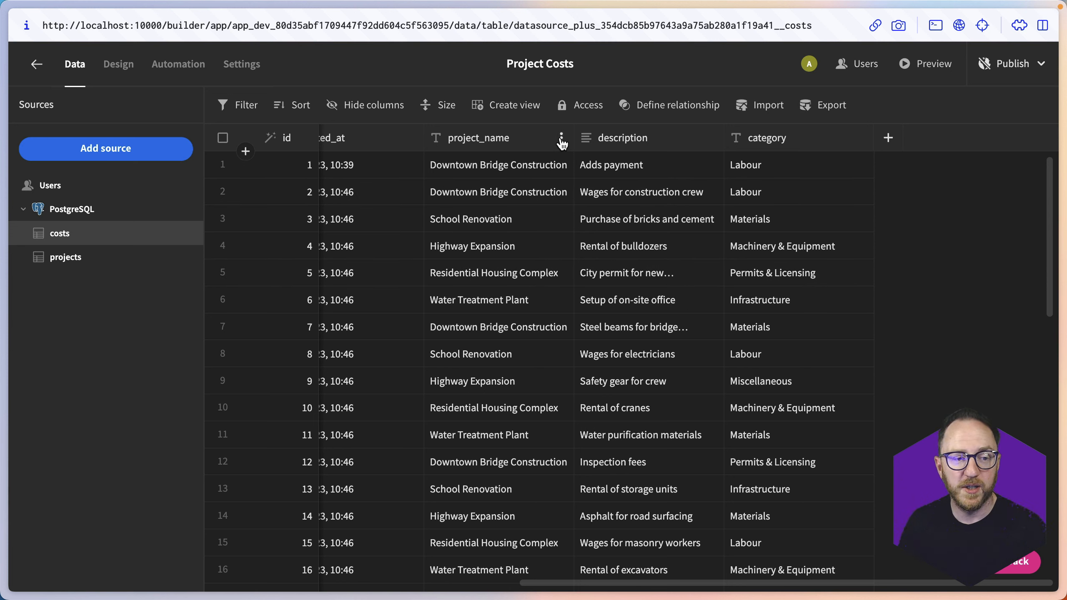
Step: Make the project_name column a required Options field with Downtown Bridge Construction, School Renovation, Highway Expansion, Residential Housing Complex and Water Treatment Plant
{"action": "left_click", "coordinate": [562, 142]}
{"action": "left_click", "coordinate": [539, 167]}
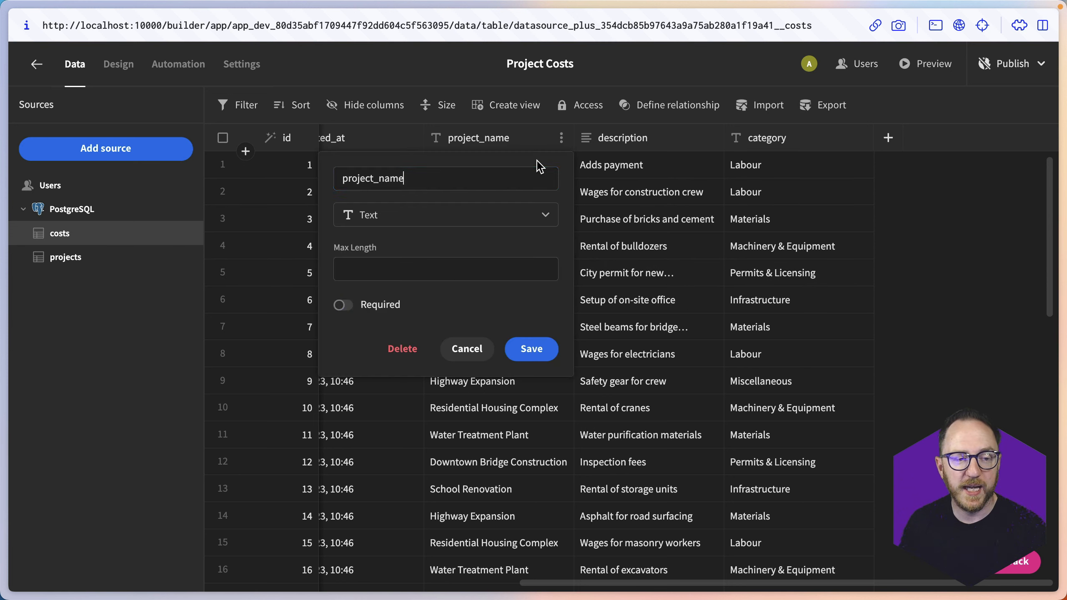
{"action": "left_click", "coordinate": [525, 217]}
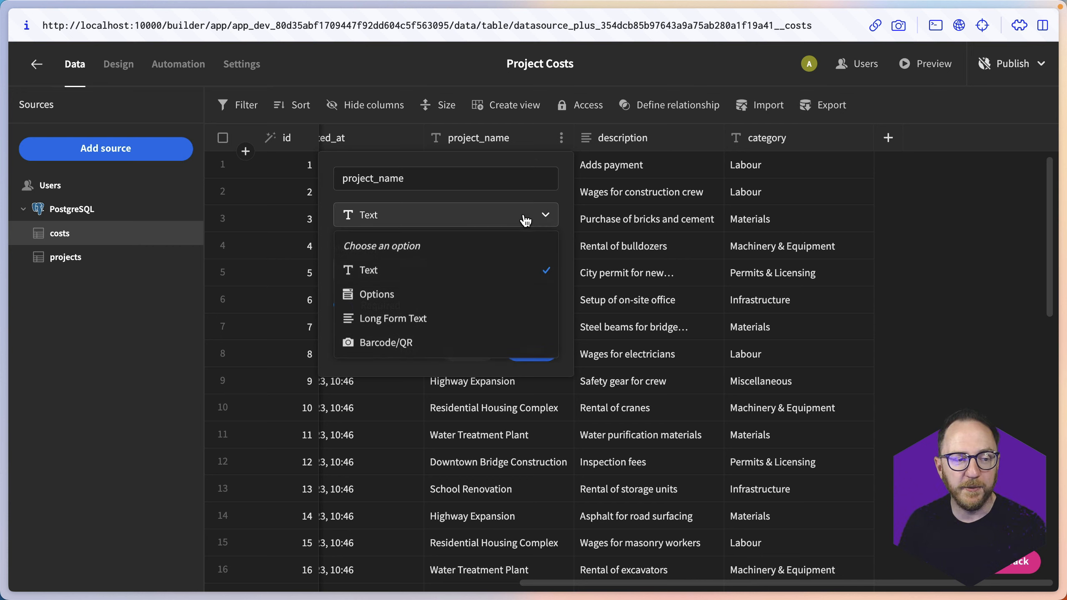
{"action": "left_click", "coordinate": [370, 306]}
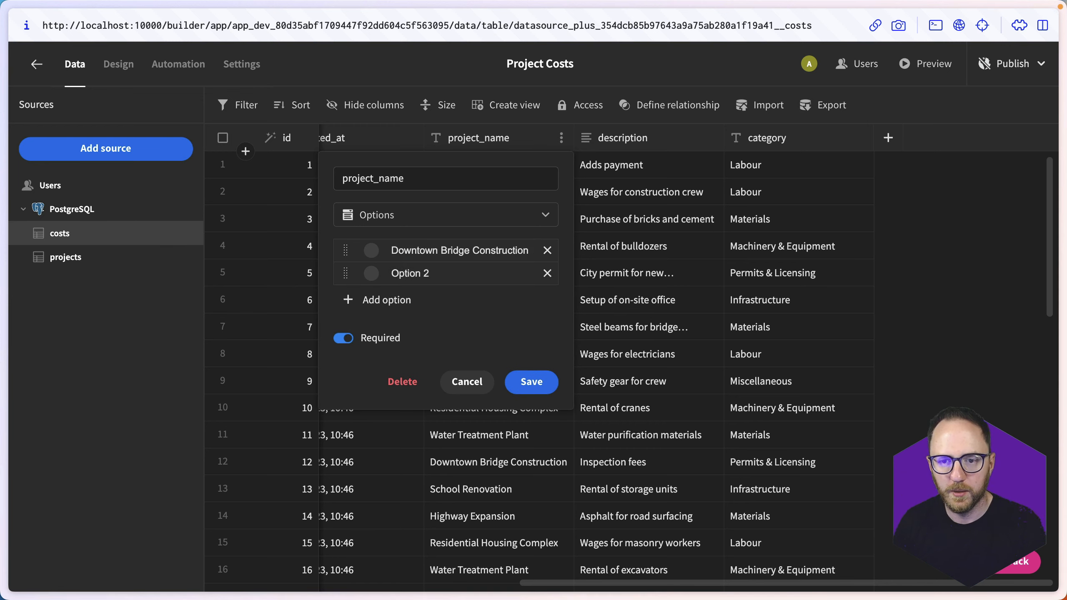
{"action": "left_click", "coordinate": [532, 451]}
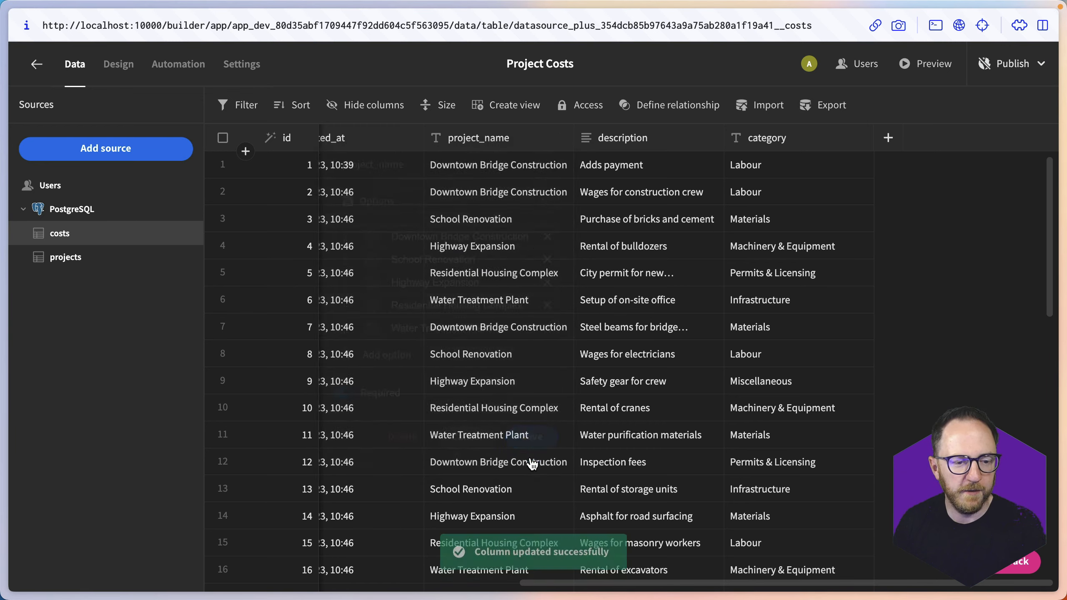
{"action": "scroll", "coordinate": [525, 355], "scroll_direction": "down", "scroll_amount": 5}
{"action": "scroll", "coordinate": [525, 355], "scroll_direction": "up", "scroll_amount": 5}
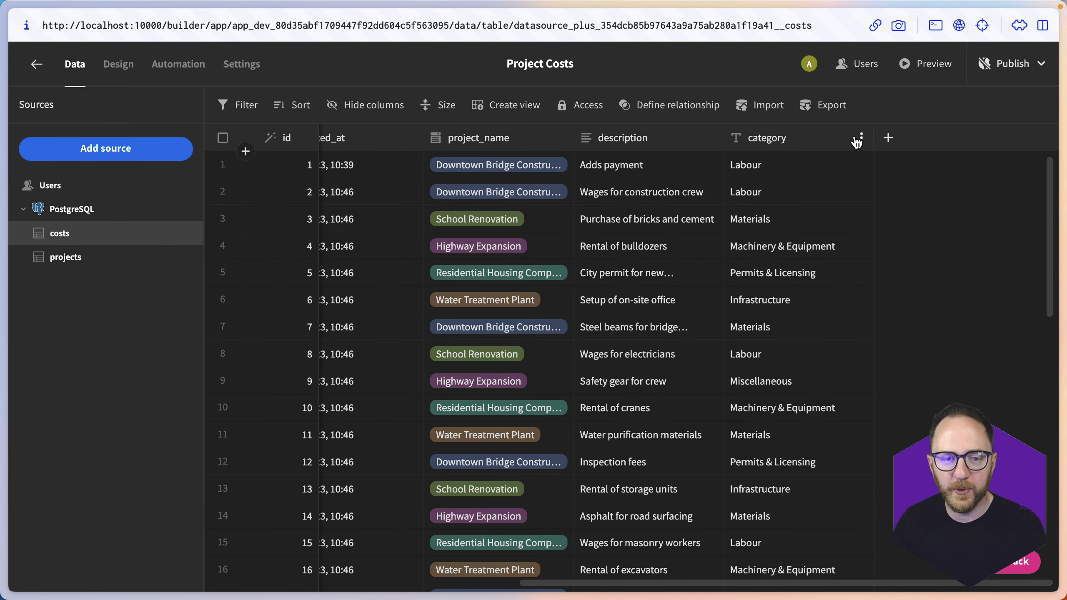
Step: Change the category column's type to Options with the choices Labour, Materials and Machinery & Equipment, and save it
{"action": "left_click", "coordinate": [862, 139]}
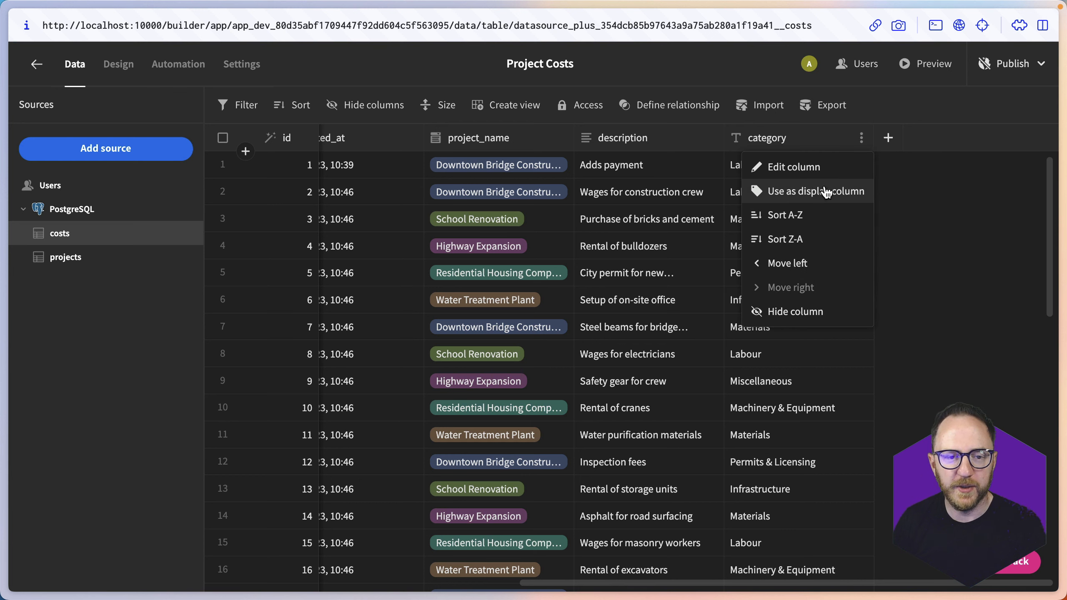
{"action": "left_click", "coordinate": [813, 167]}
{"action": "left_click", "coordinate": [716, 220]}
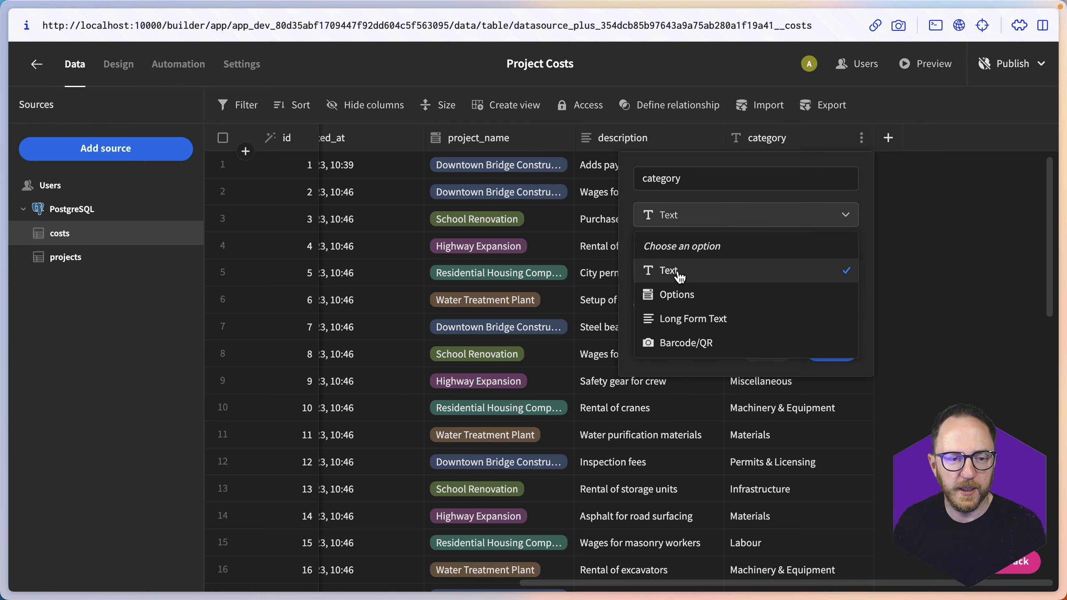
{"action": "left_click", "coordinate": [674, 294]}
{"action": "type", "text": "Labour"}
{"action": "left_click", "coordinate": [713, 278]}
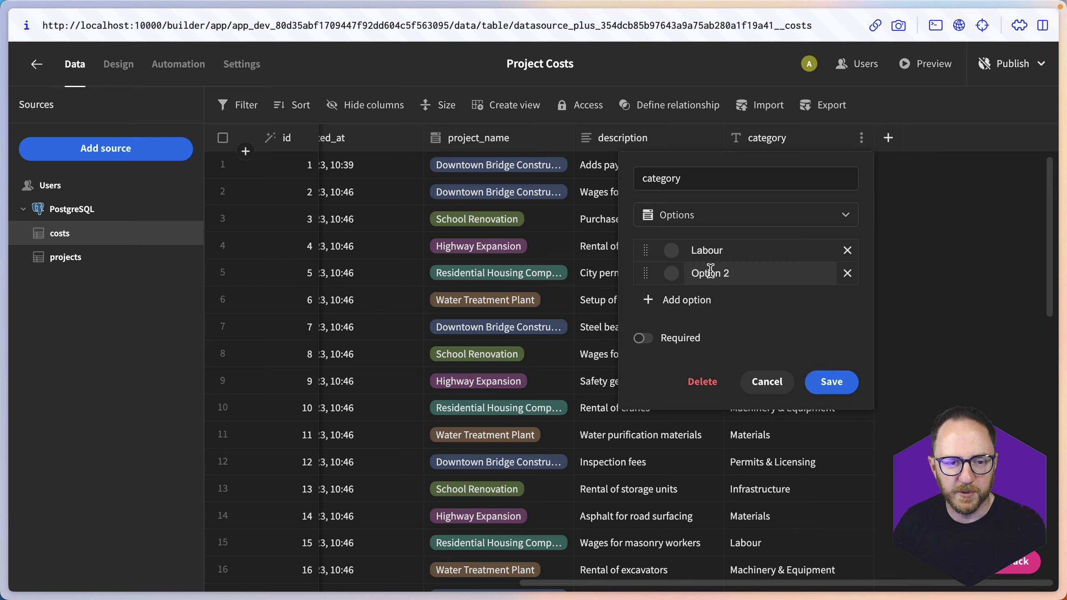
{"action": "type", "text": "Materials"}
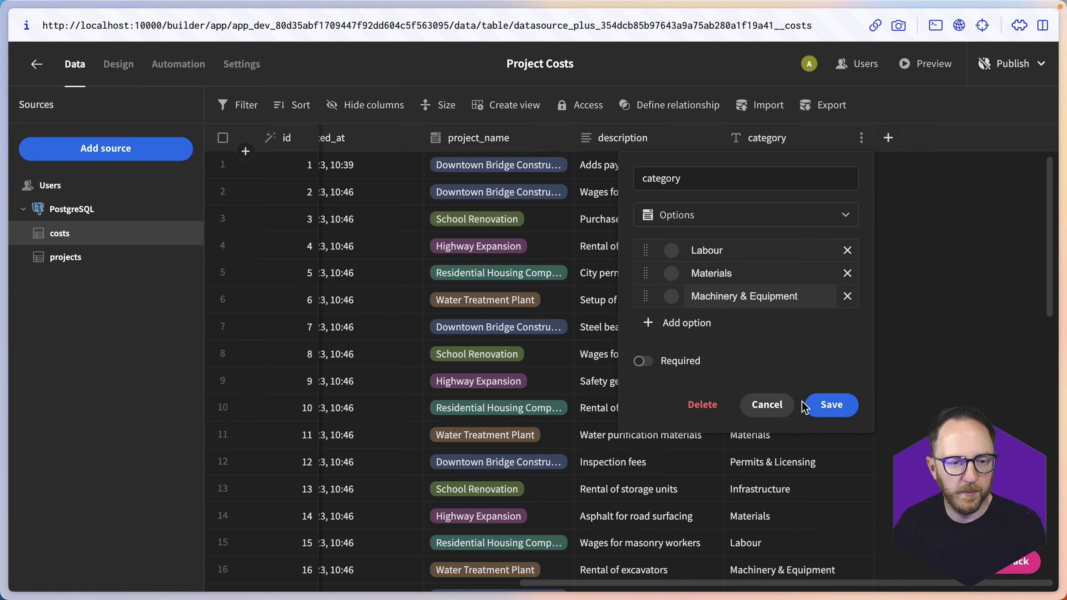
{"action": "left_click", "coordinate": [831, 405]}
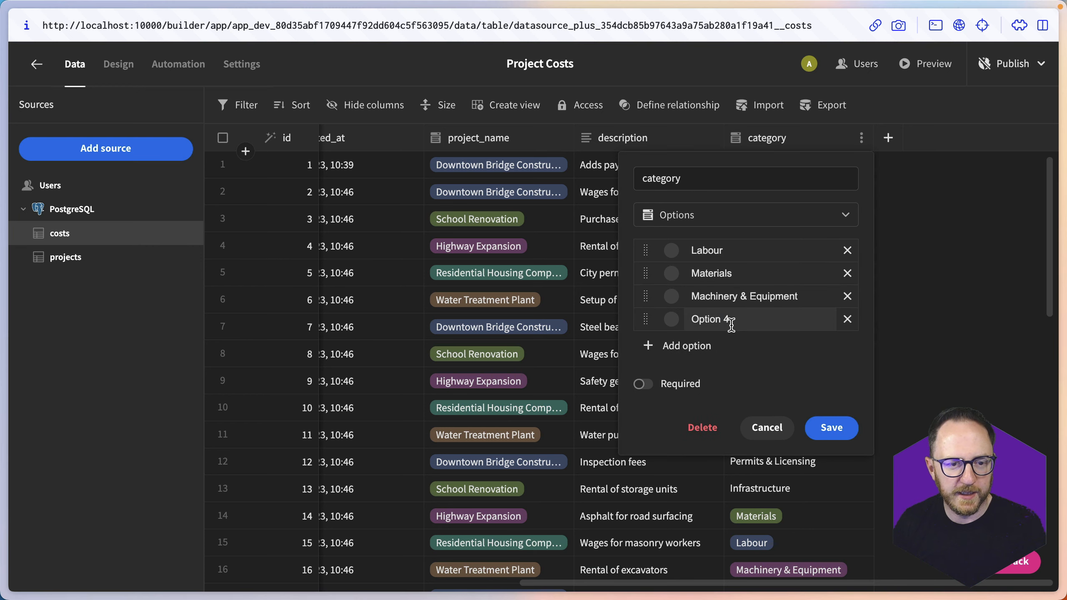
Step: Add the options Permits & Licensing, Infrastructure and Miscellaneous to the category column and save it
{"action": "triple_click", "coordinate": [731, 321]}
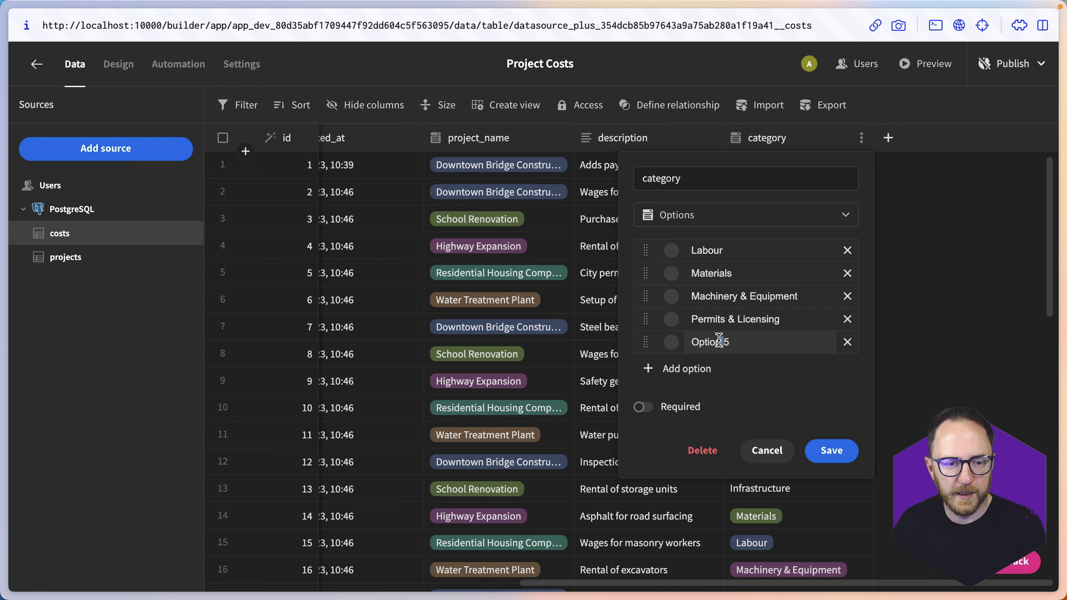
{"action": "triple_click", "coordinate": [719, 341]}
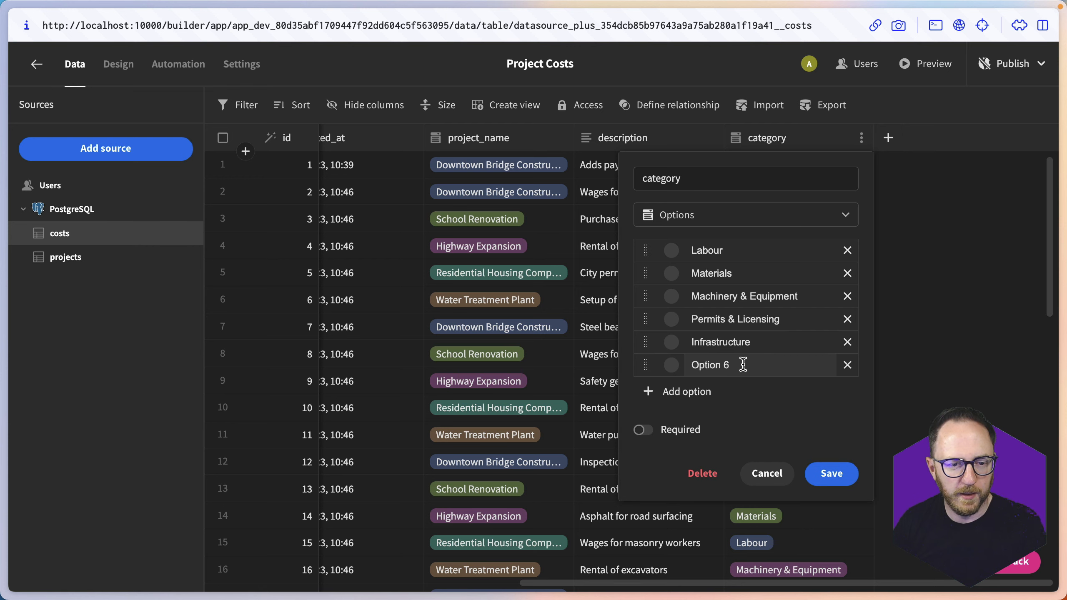
{"action": "triple_click", "coordinate": [743, 364]}
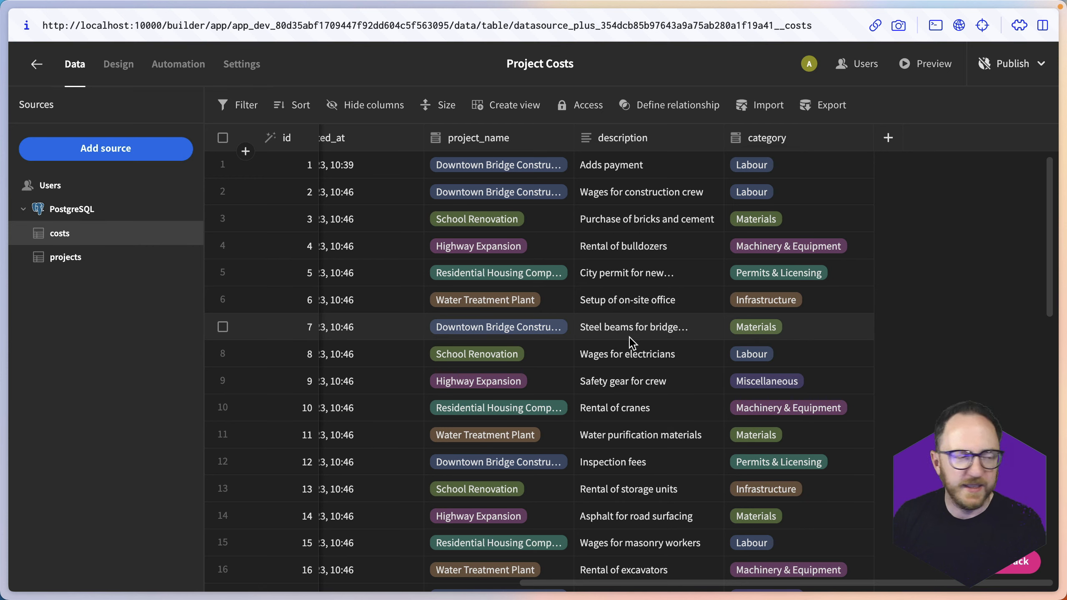
Step: Create a blank screen with the URL /add and Basic access
{"action": "left_click", "coordinate": [117, 56]}
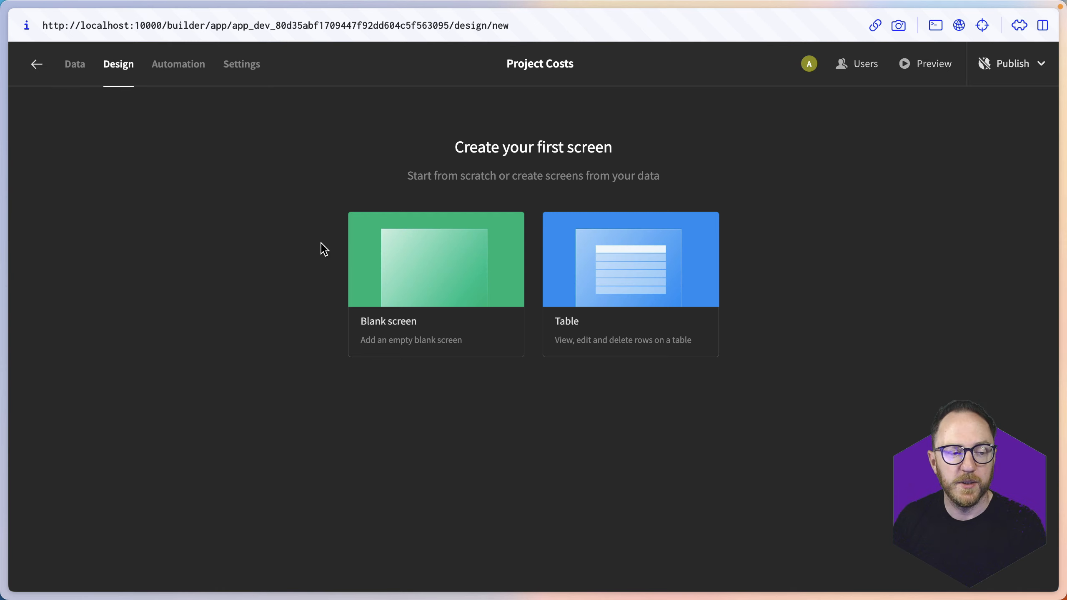
{"action": "left_click", "coordinate": [417, 271]}
{"action": "type", "text": "/add"}
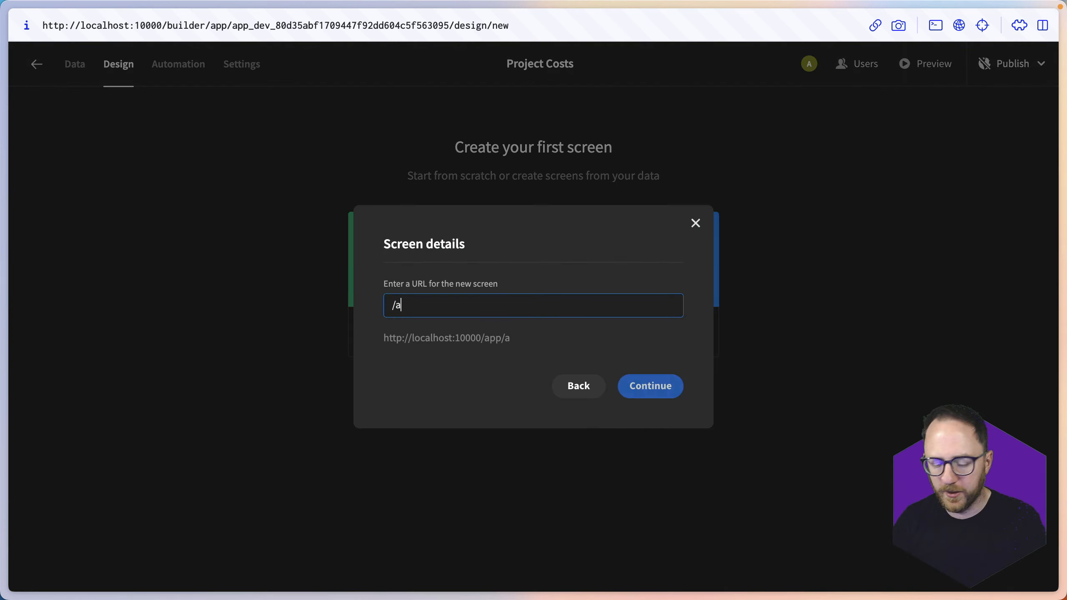
{"action": "left_click", "coordinate": [650, 386]}
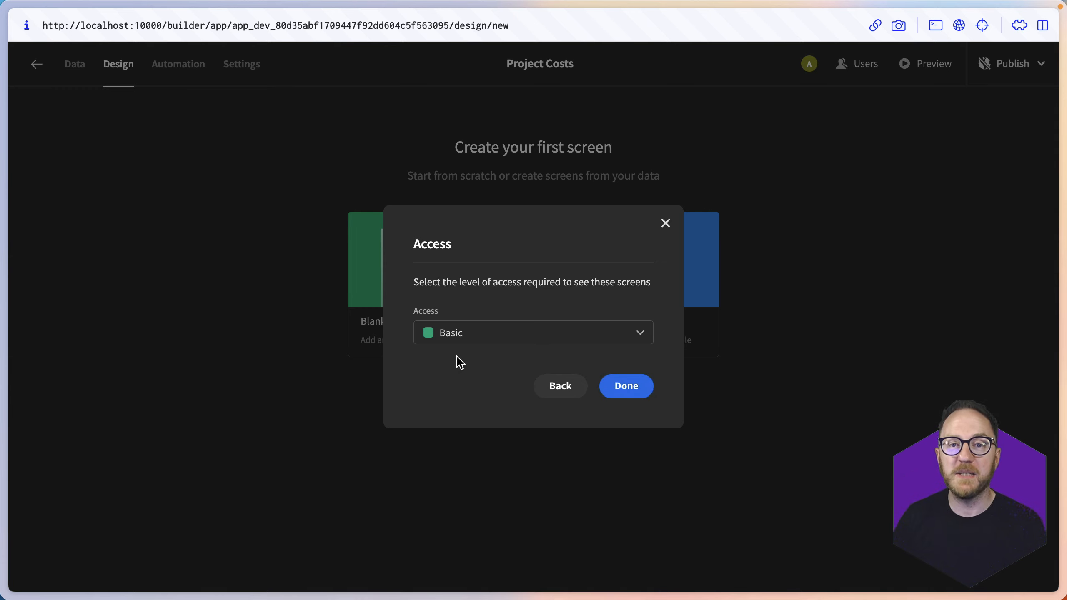
{"action": "left_click", "coordinate": [475, 343]}
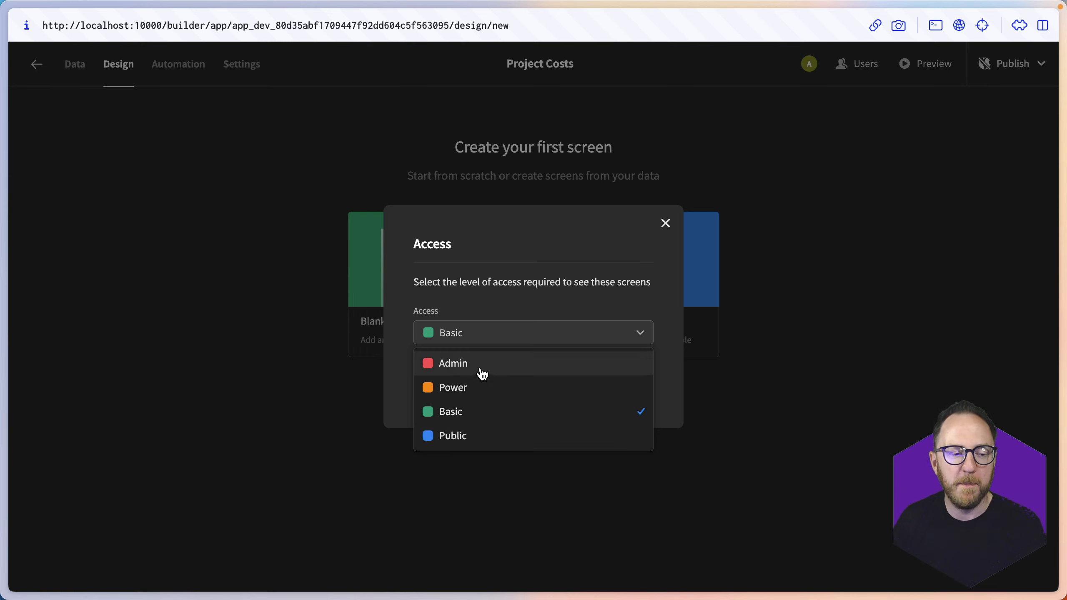
{"action": "left_click", "coordinate": [482, 345]}
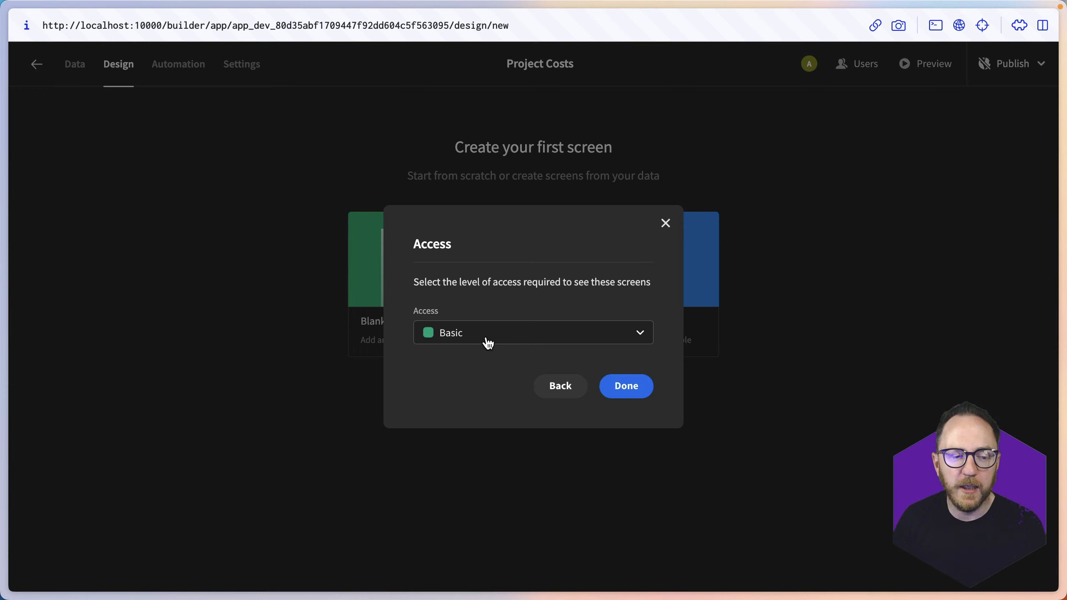
{"action": "left_click", "coordinate": [633, 397]}
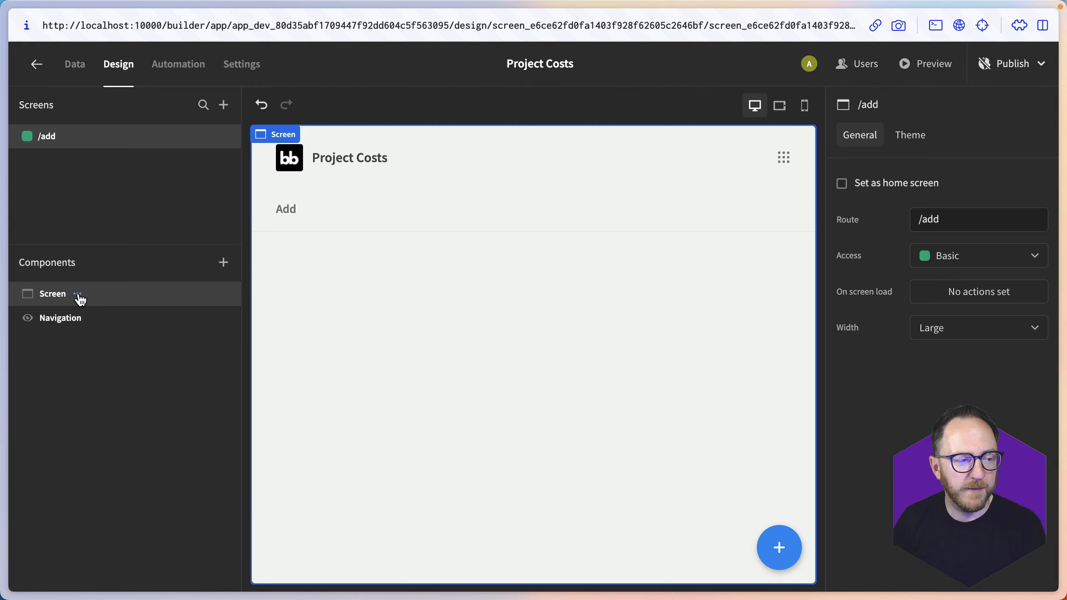
Step: Add a Form Block to the /add screen
{"action": "left_click", "coordinate": [48, 319]}
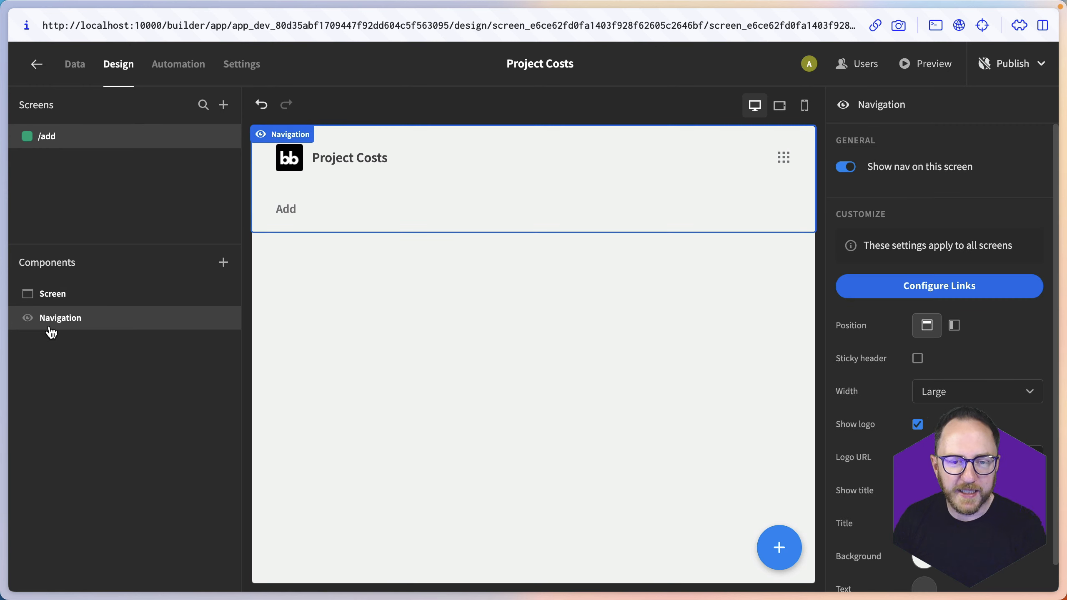
{"action": "left_click", "coordinate": [223, 272]}
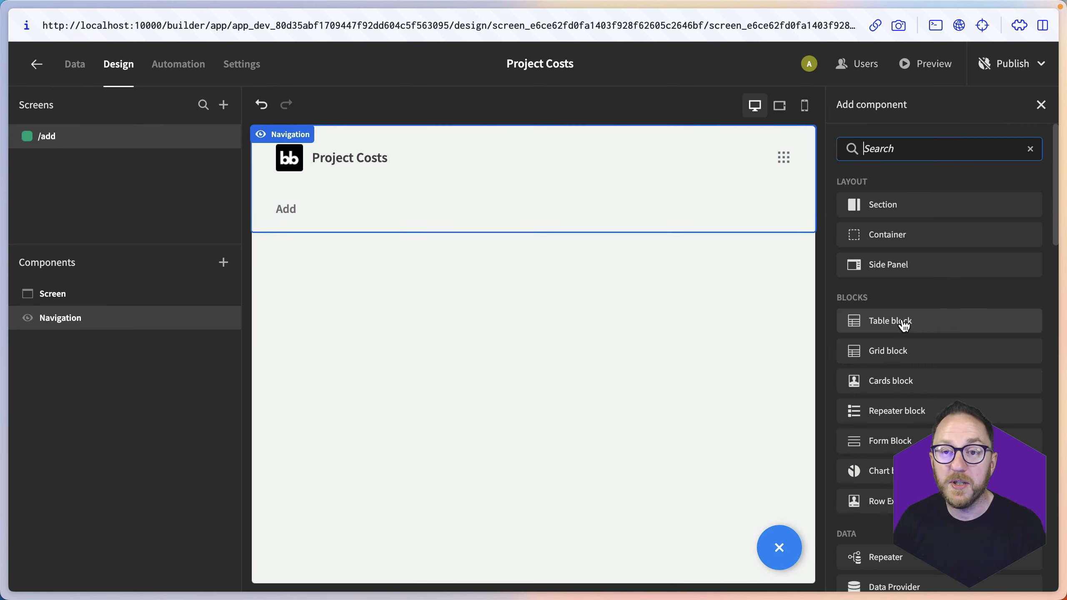
{"action": "left_click", "coordinate": [874, 442]}
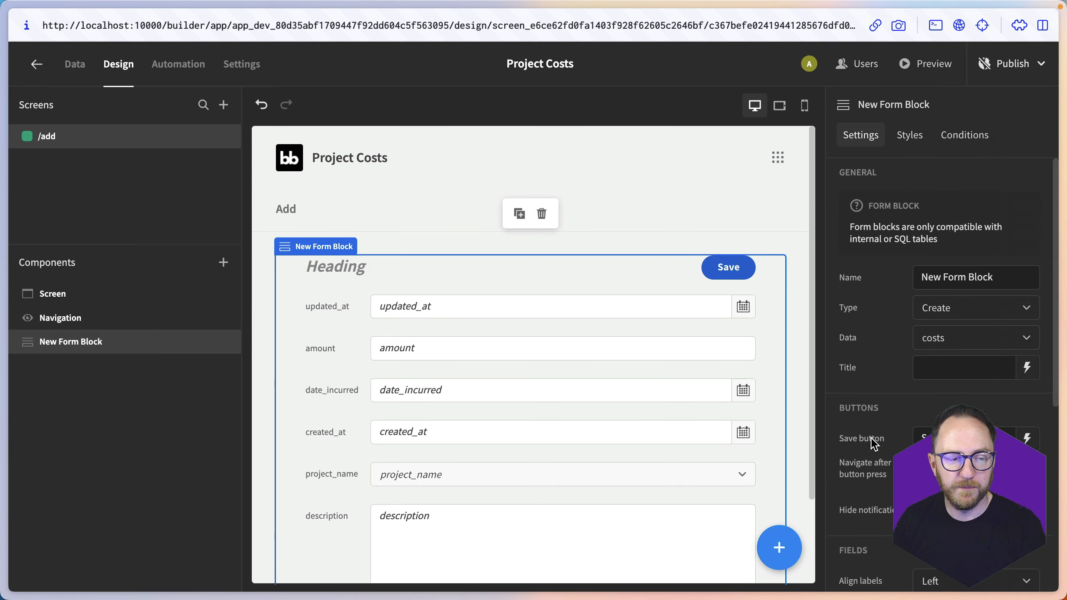
Step: Rename the form block to New Cost Block and select Create as its type
{"action": "triple_click", "coordinate": [945, 274]}
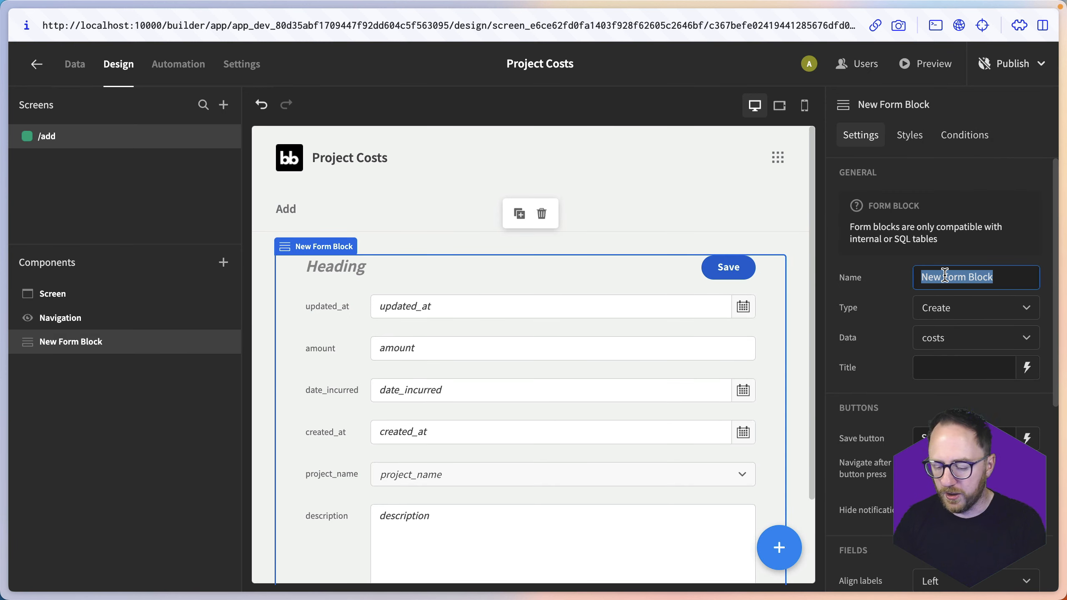
{"action": "type", "text": "New Cost B"}
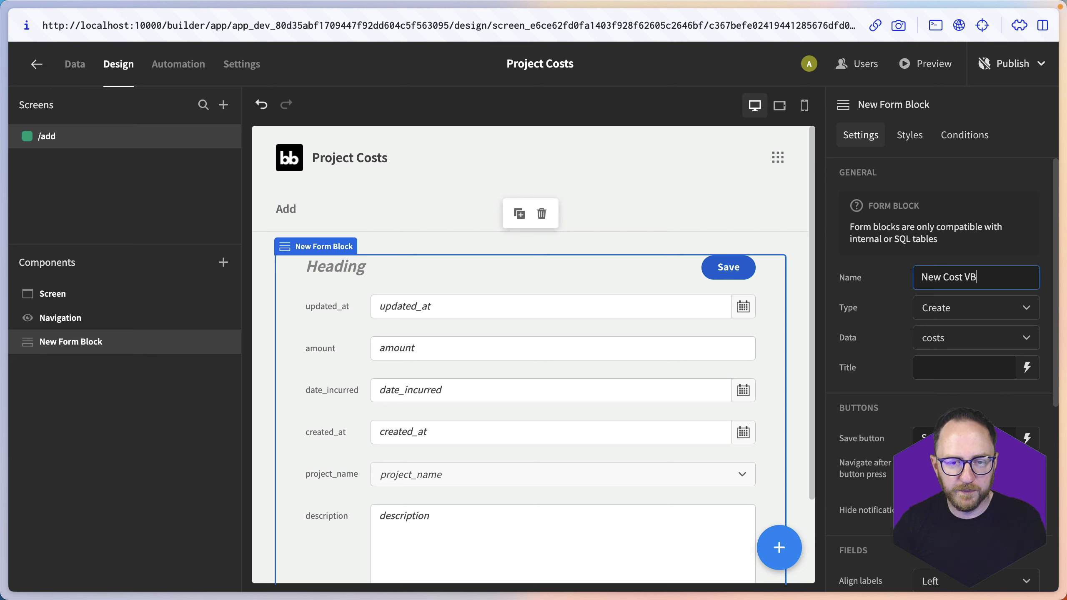
{"action": "type", "text": "lock"}
{"action": "scroll", "coordinate": [967, 294], "scroll_direction": "down", "scroll_amount": 2}
{"action": "left_click", "coordinate": [960, 224]}
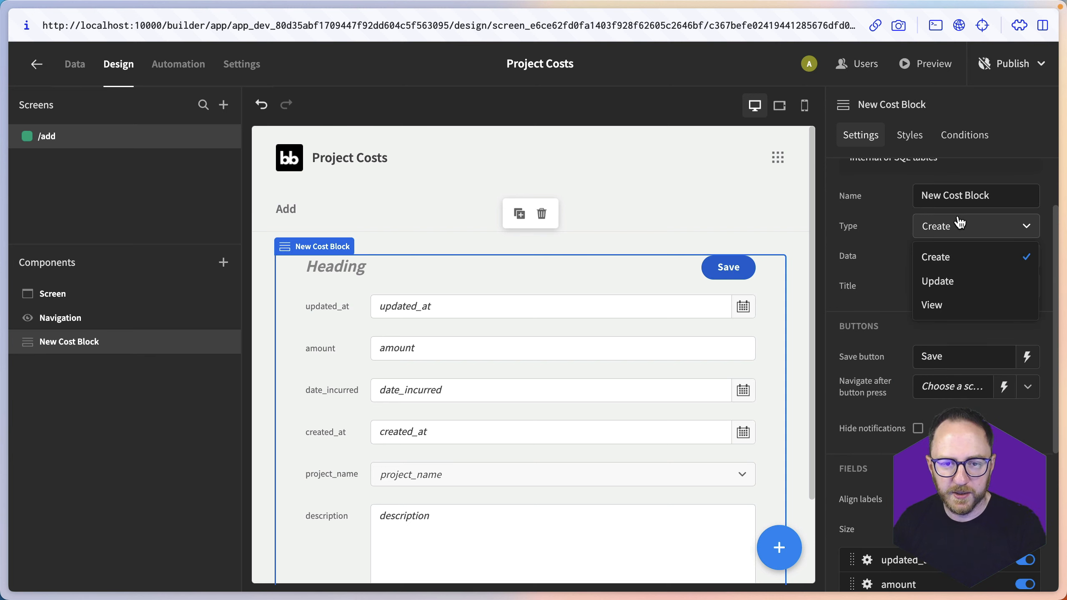
{"action": "left_click", "coordinate": [938, 254]}
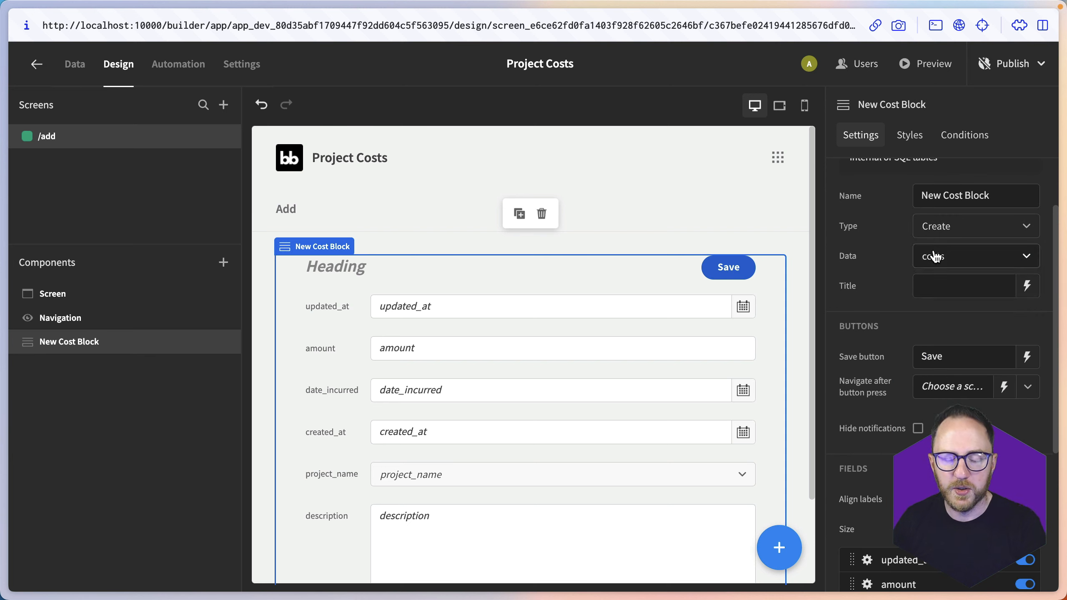
Step: Title the cost form "Add new cost" and set its field size to Large
{"action": "left_click", "coordinate": [935, 255]}
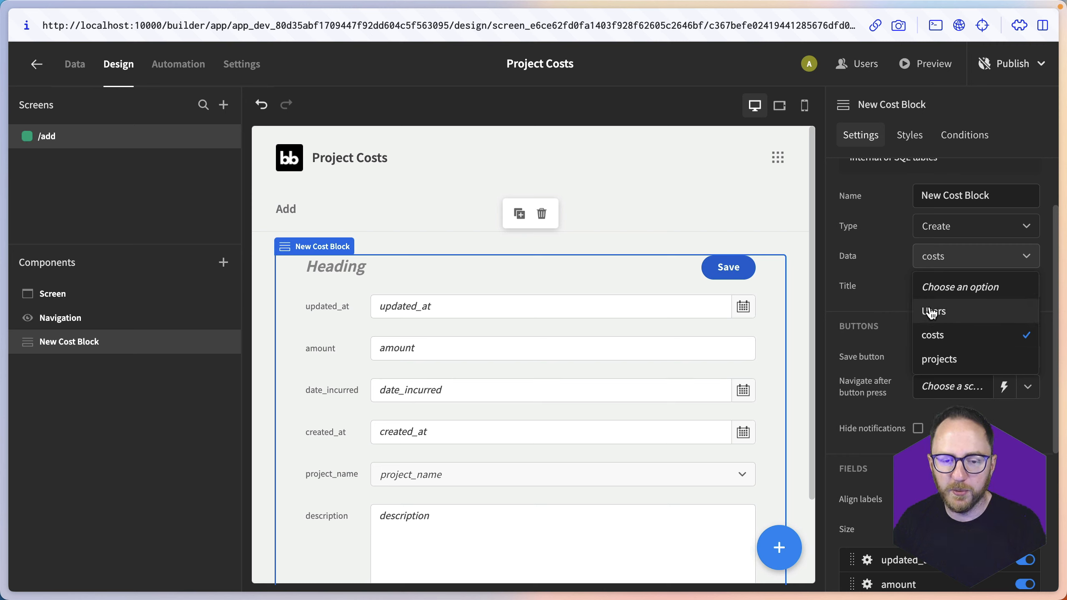
{"action": "left_click", "coordinate": [958, 258]}
{"action": "left_click", "coordinate": [958, 286]}
{"action": "type", "text": "Add new cos"}
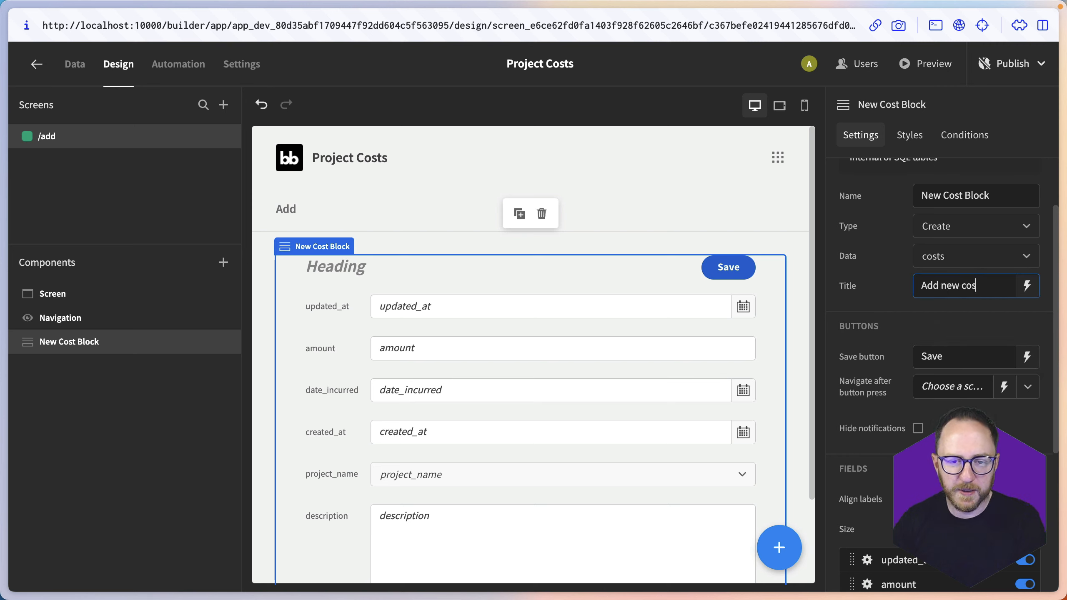
{"action": "type", "text": "t"}
{"action": "scroll", "coordinate": [924, 336], "scroll_direction": "down", "scroll_amount": 5}
{"action": "left_click", "coordinate": [945, 289]}
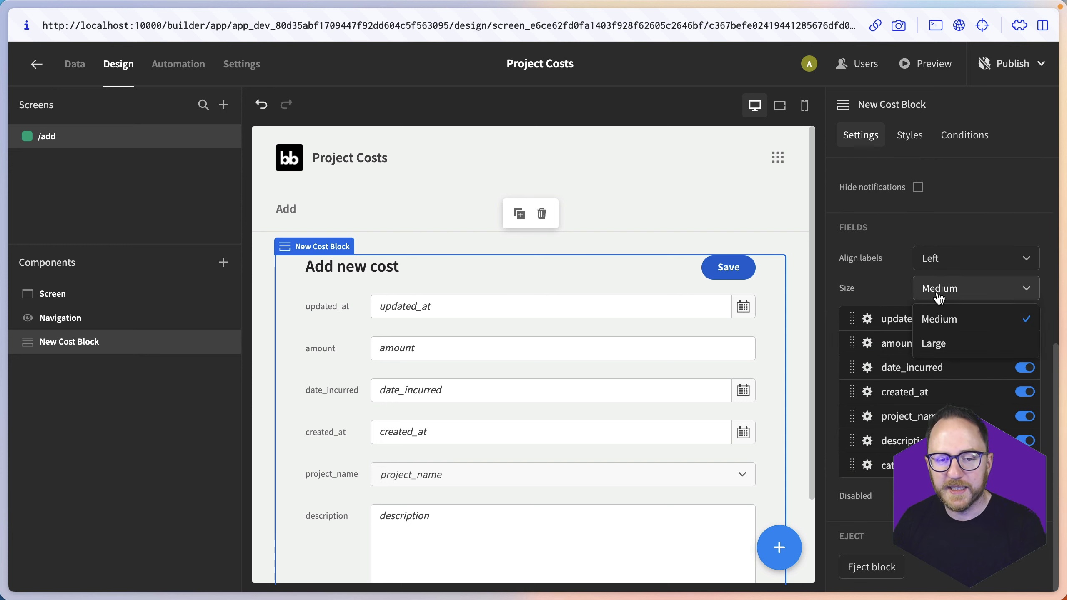
{"action": "left_click", "coordinate": [924, 344]}
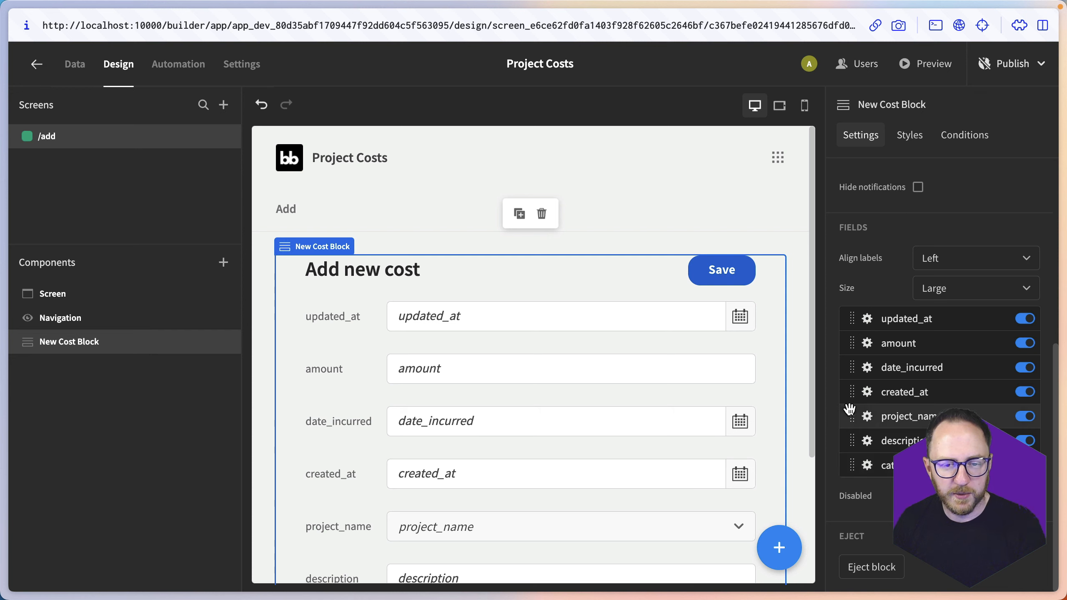
Step: Order the form fields as project_name, category, description, amount and date_incurred, and hide updated_at and created_at
{"action": "left_click_drag", "start_coordinate": [853, 414], "coordinate": [853, 321]}
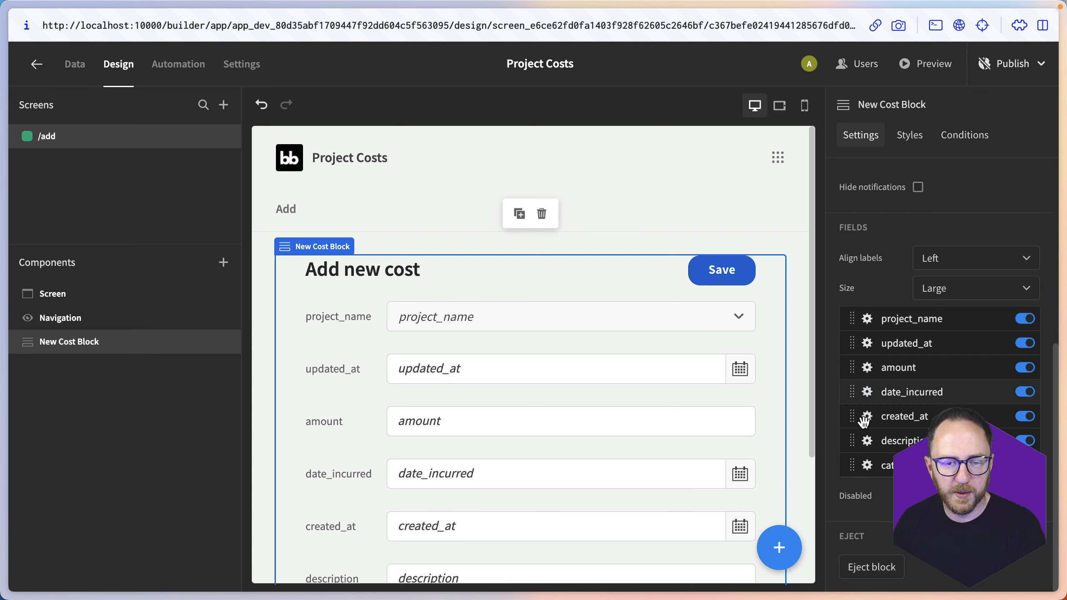
{"action": "left_click_drag", "start_coordinate": [852, 464], "coordinate": [860, 345]}
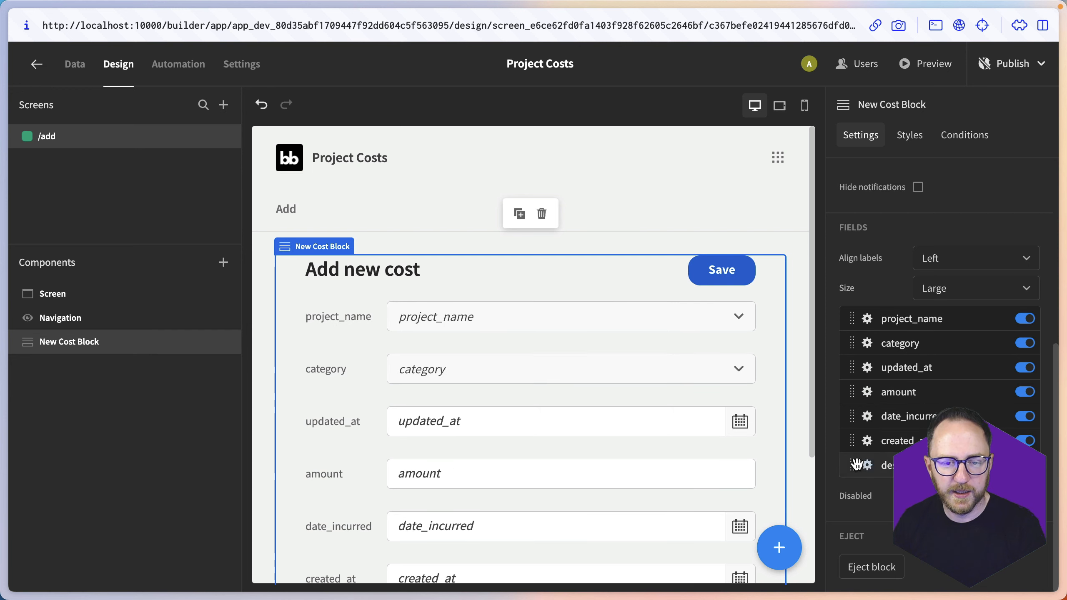
{"action": "left_click_drag", "start_coordinate": [857, 465], "coordinate": [855, 392]}
{"action": "left_click_drag", "start_coordinate": [852, 439], "coordinate": [851, 416]}
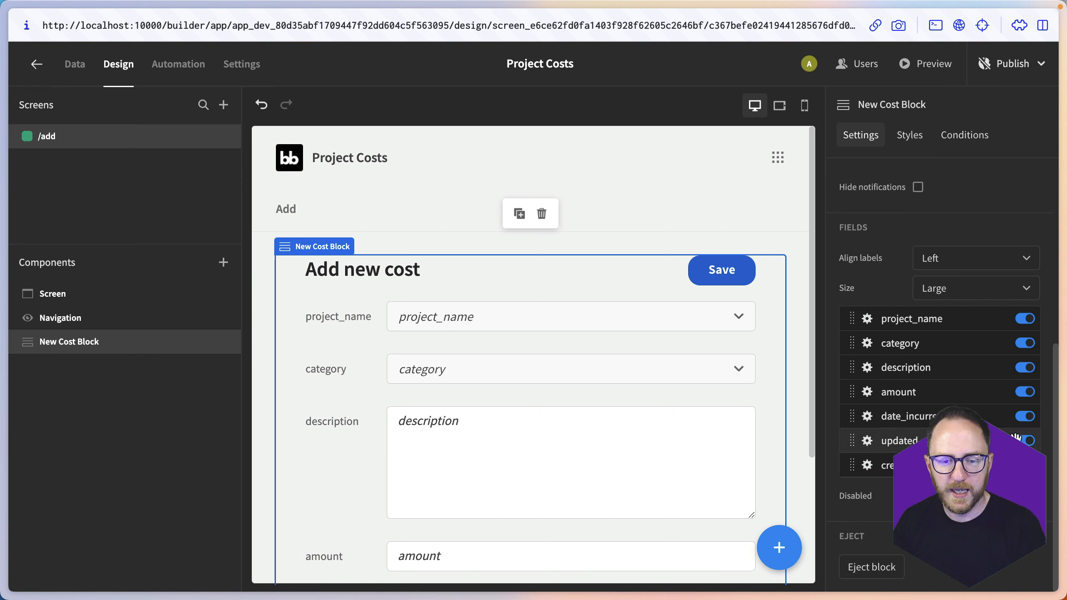
{"action": "left_click", "coordinate": [1025, 441]}
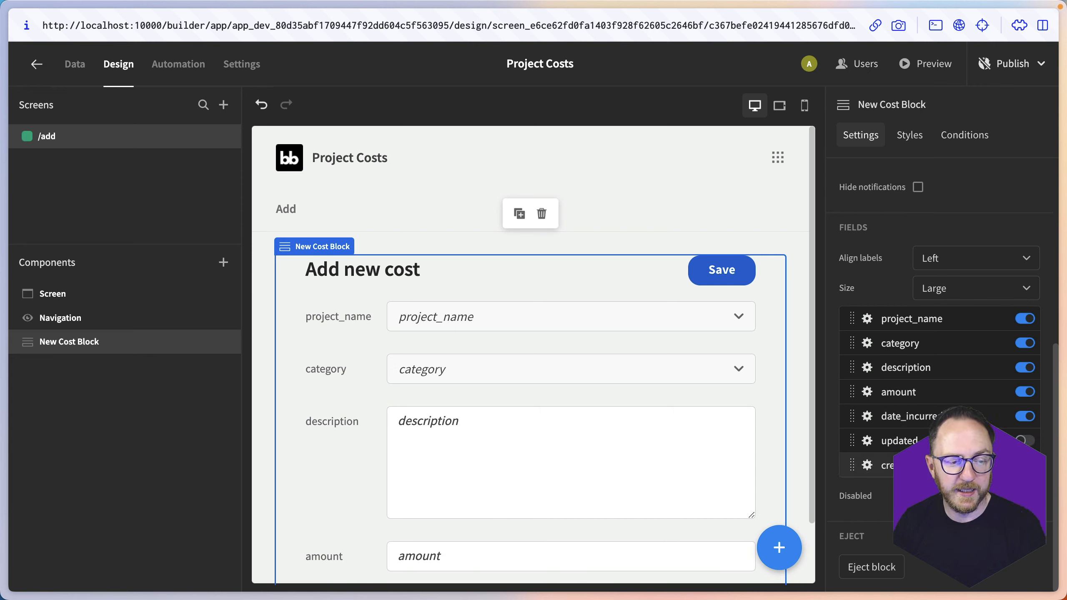
Step: Check the project_name choices and the date_incurred picker in the form
{"action": "scroll", "coordinate": [647, 467], "scroll_direction": "down", "scroll_amount": 2}
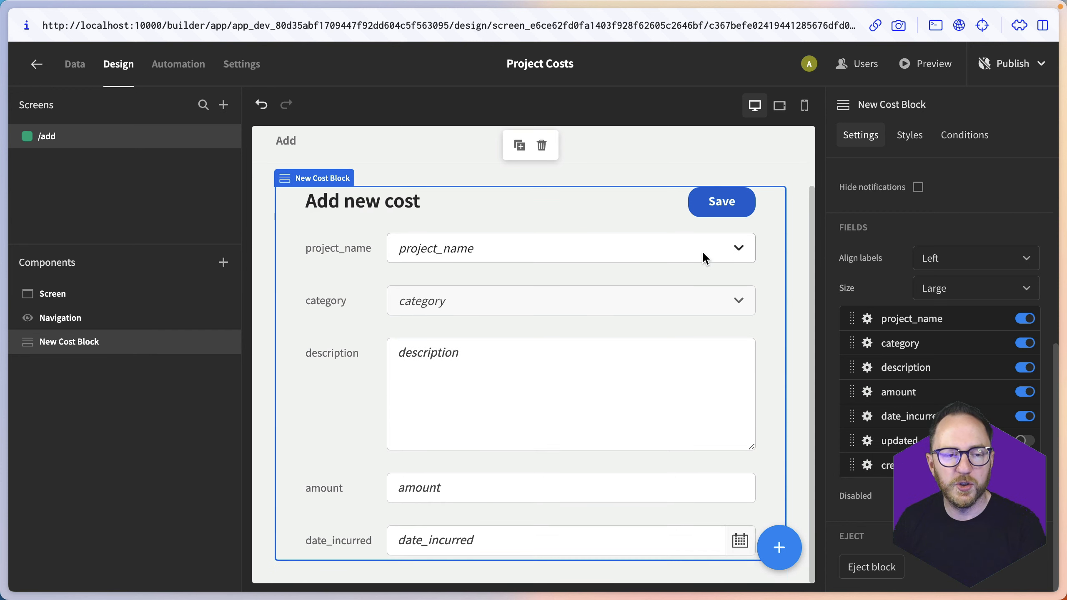
{"action": "left_click", "coordinate": [703, 254]}
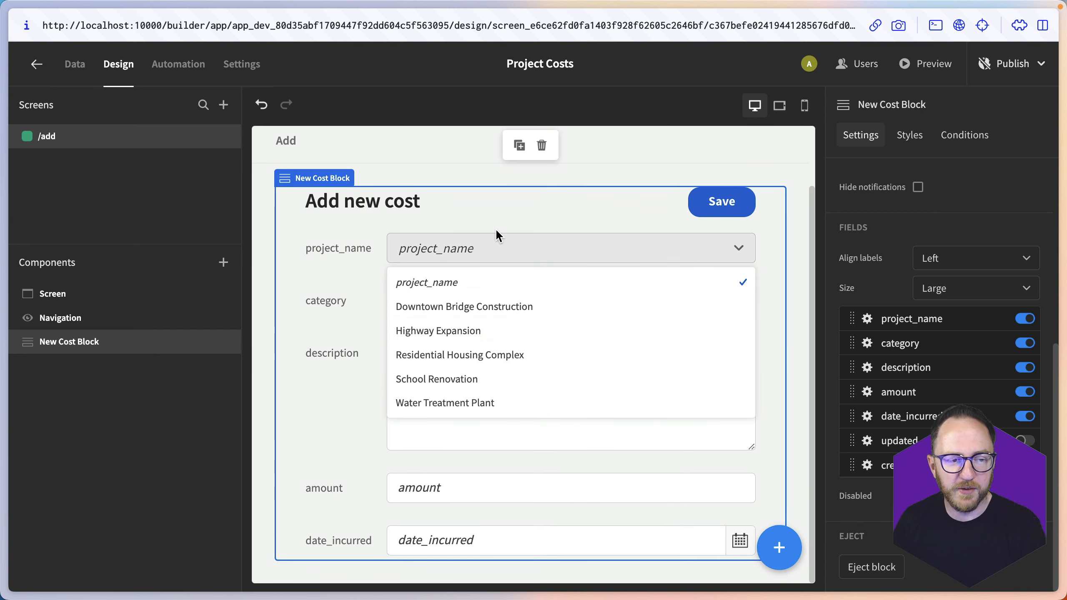
{"action": "left_click", "coordinate": [477, 384]}
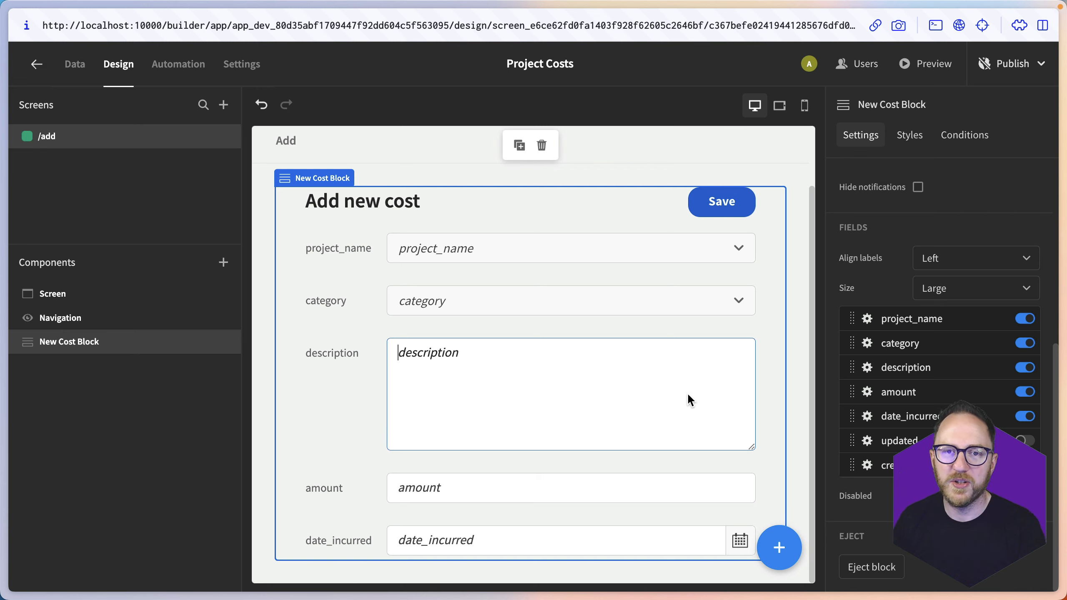
{"action": "left_click", "coordinate": [737, 537]}
{"action": "left_click", "coordinate": [687, 357]}
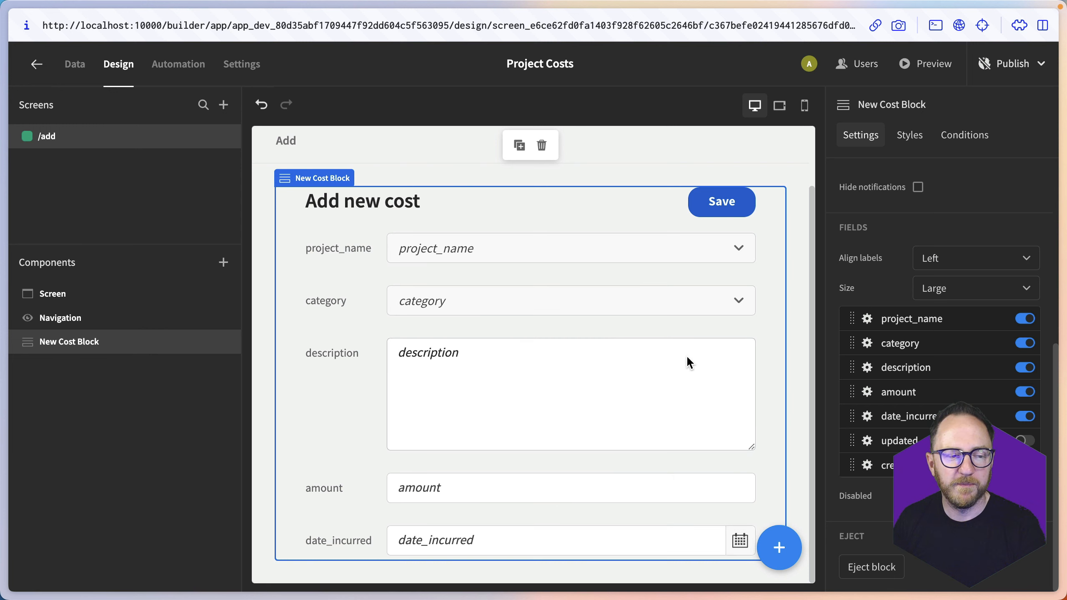
Step: Label the project_name field "Which project?" and clear its placeholder
{"action": "left_click", "coordinate": [868, 319]}
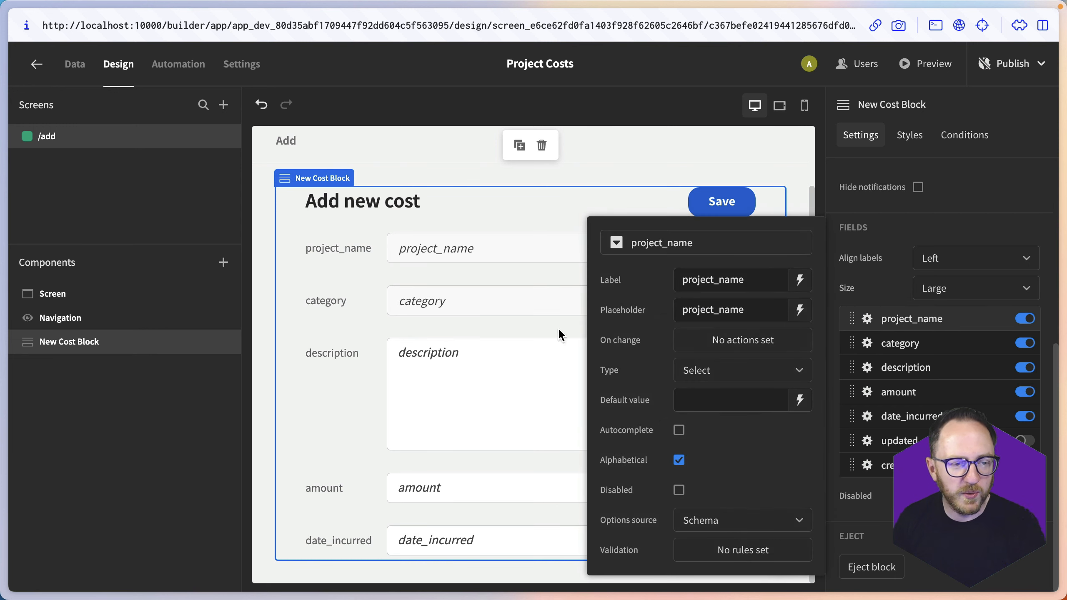
{"action": "double_click", "coordinate": [734, 286]}
{"action": "type", "text": "Which project?"}
{"action": "key", "text": "Tab"}
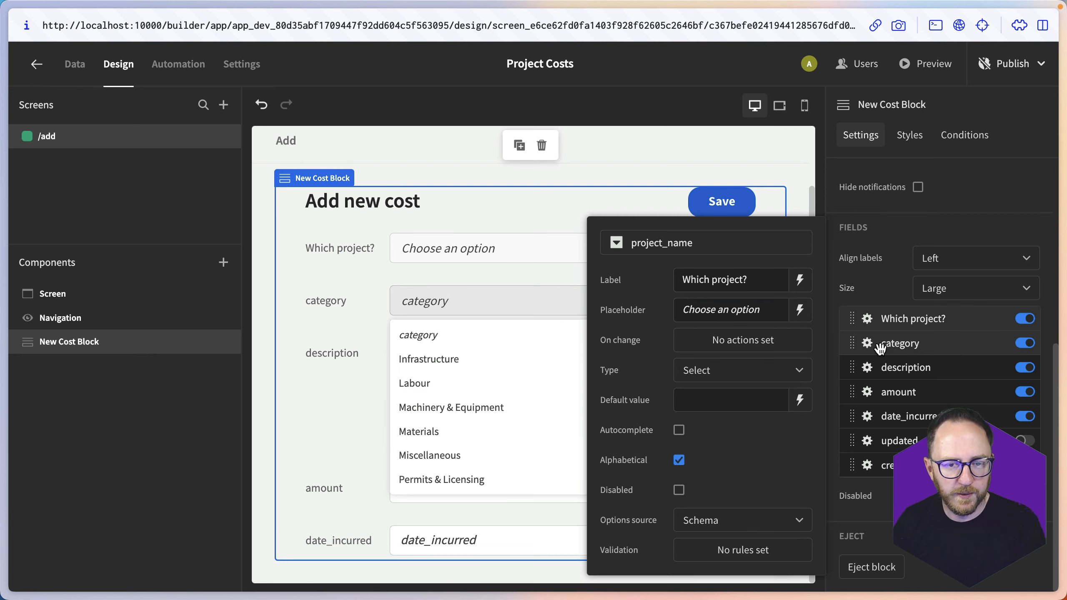
Step: Label the category field "Which category?" and clear its placeholder
{"action": "left_click", "coordinate": [867, 343]}
{"action": "double_click", "coordinate": [697, 290]}
{"action": "type", "text": "W"}
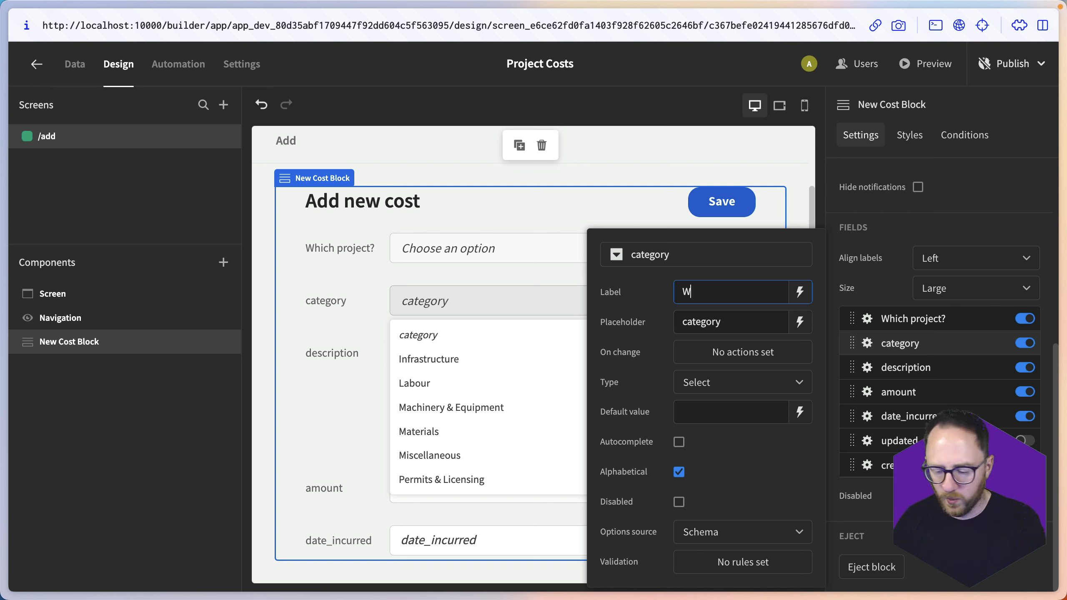
{"action": "type", "text": "hich category?"}
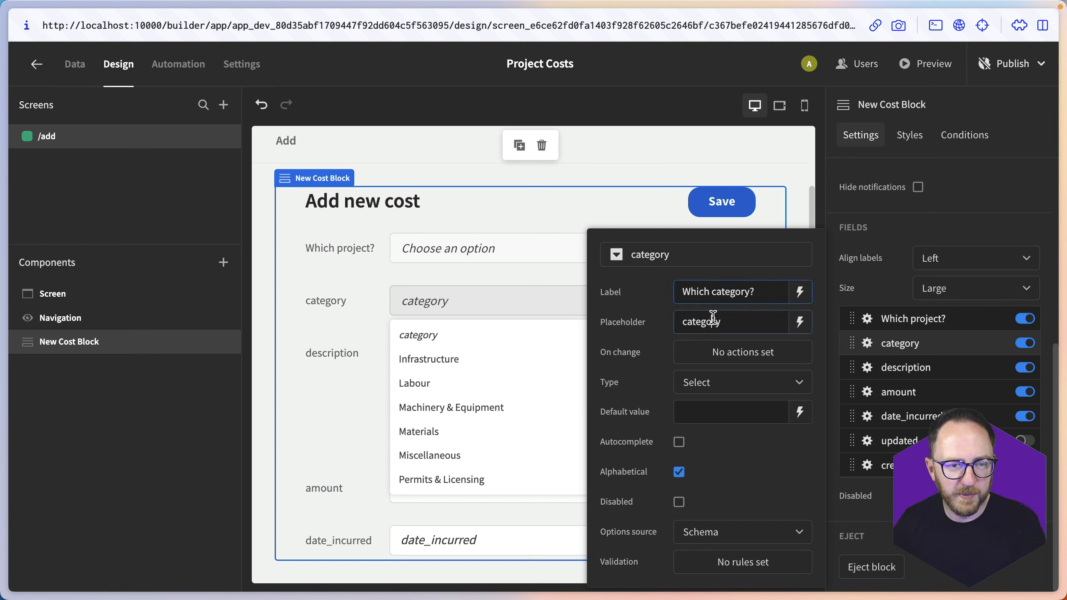
{"action": "double_click", "coordinate": [713, 316]}
{"action": "key", "text": "BackSpace"}
{"action": "left_click", "coordinate": [905, 371]}
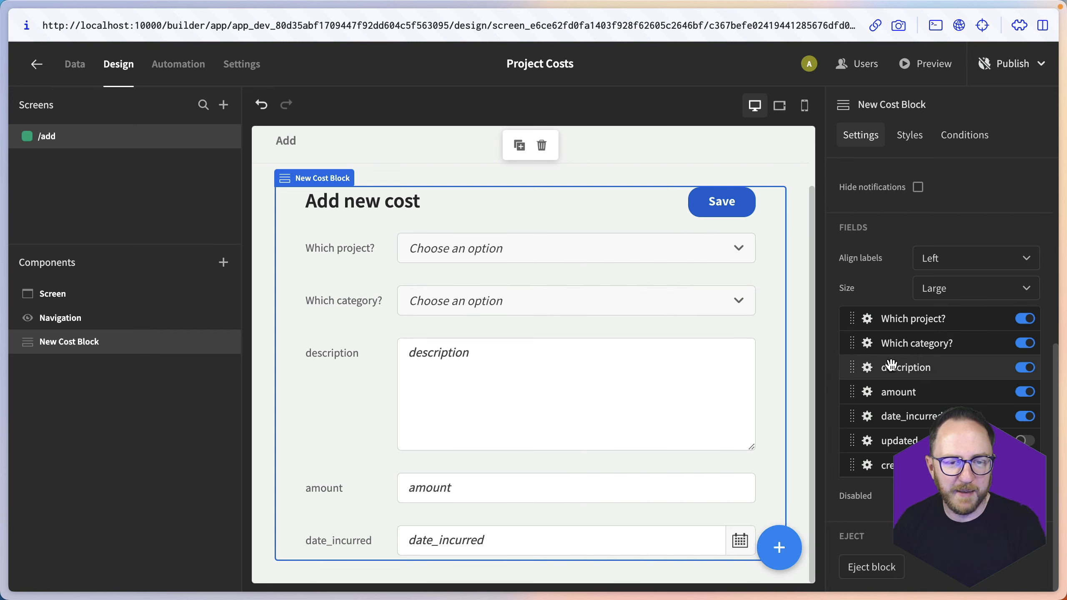
Step: Label the description field "Description" and set its placeholder to "Who is being paid for what?"
{"action": "left_click", "coordinate": [867, 367]}
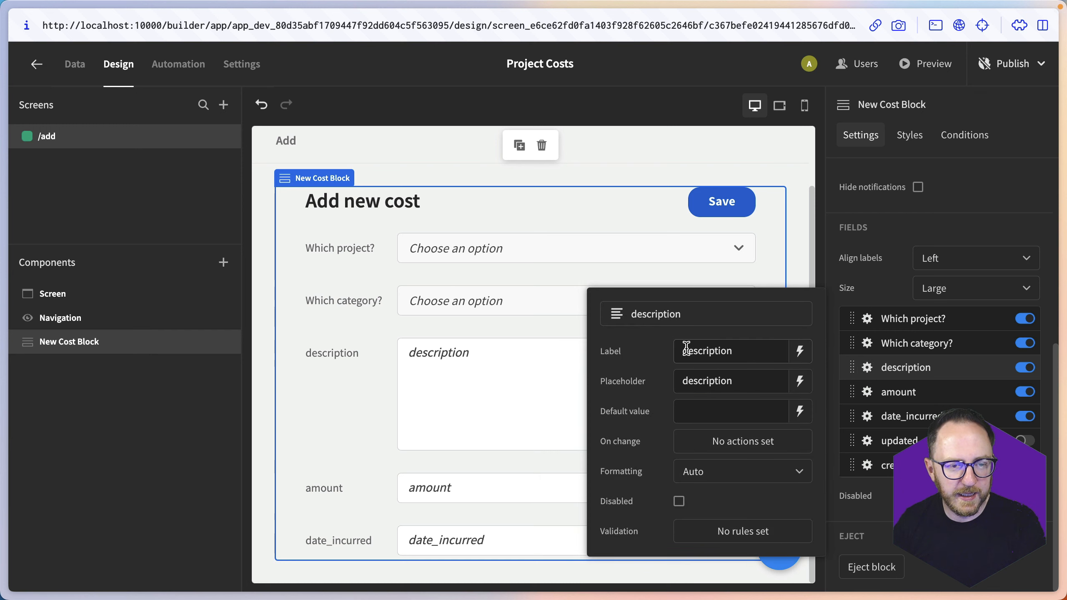
{"action": "type", "text": "D"}
{"action": "left_click_drag", "start_coordinate": [688, 382], "coordinate": [678, 381]}
{"action": "left_click", "coordinate": [914, 393]}
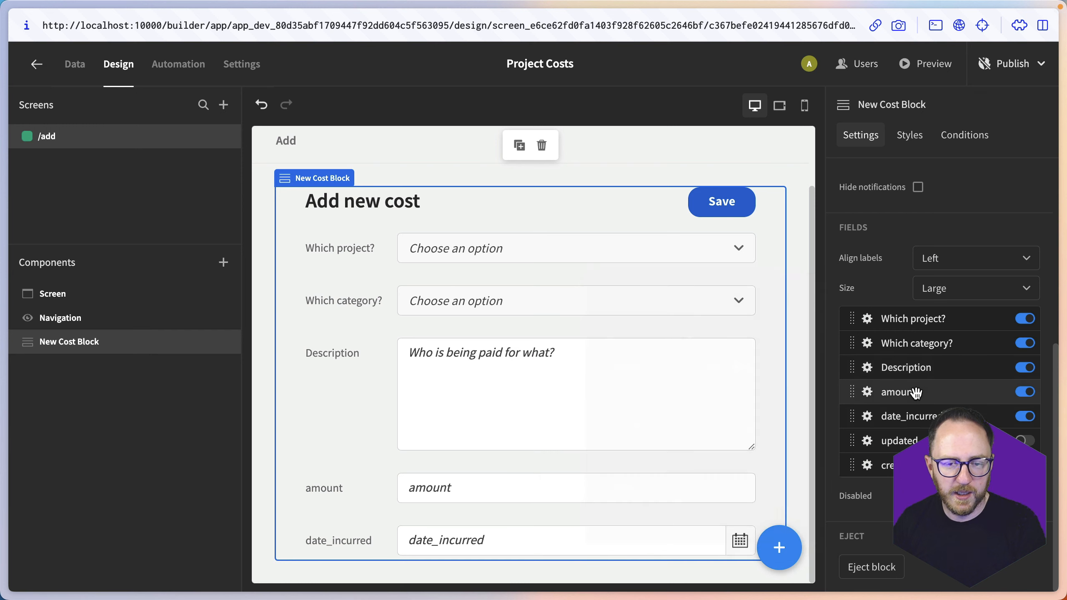
Step: Label the amount field "Amount" with placeholder "Amount in £s", and label date_incurred "Date" with placeholder "Date"
{"action": "left_click", "coordinate": [868, 416]}
{"action": "left_click_drag", "start_coordinate": [745, 292], "coordinate": [674, 291]}
{"action": "type", "text": "Date"}
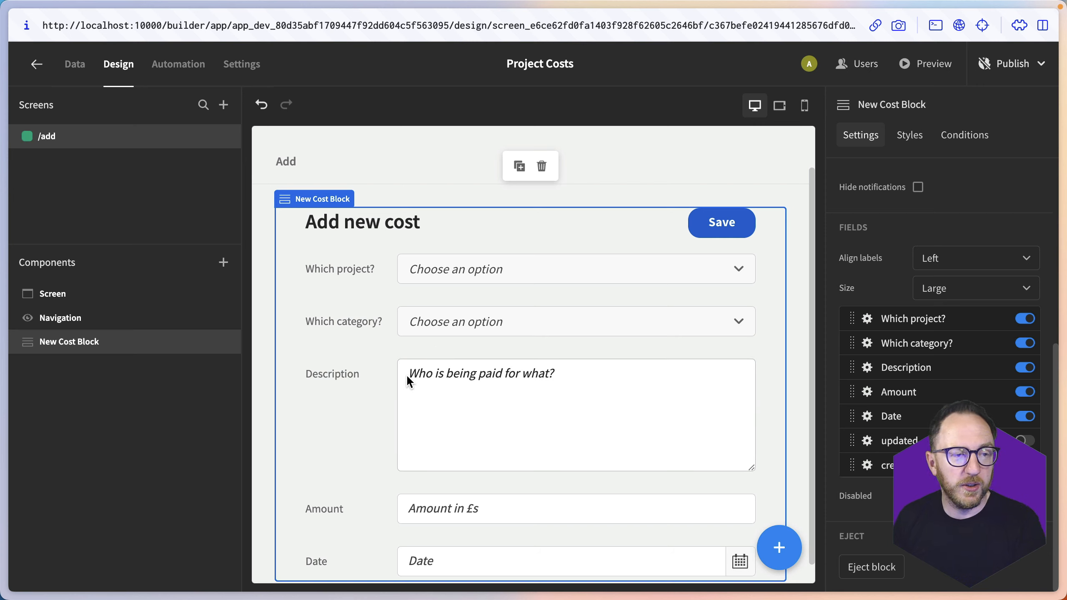
Step: Create an autogenerated table screen from the costs table with Basic access
{"action": "left_click", "coordinate": [225, 106]}
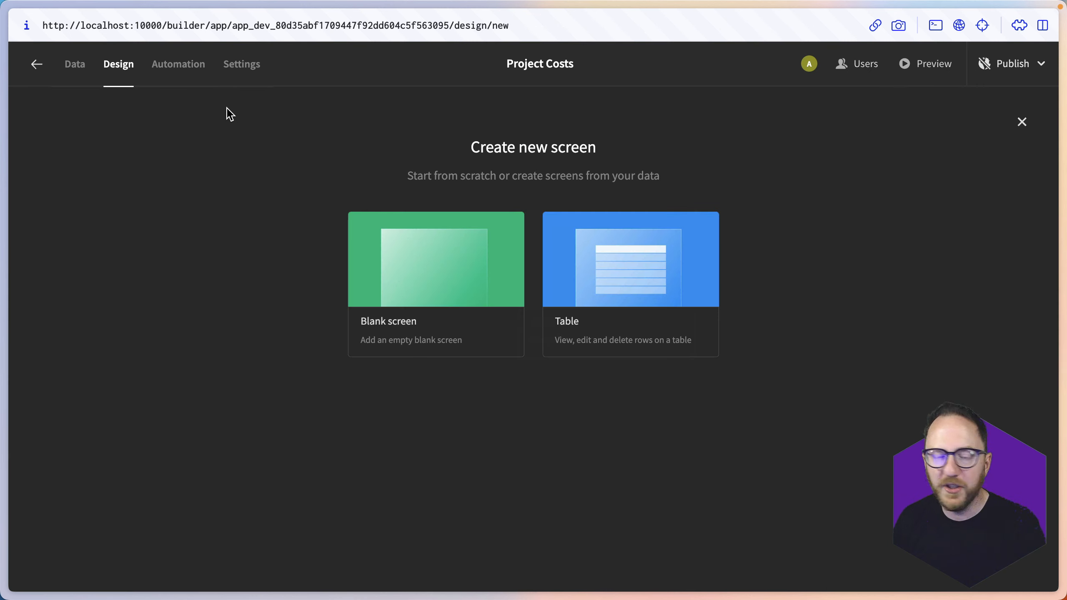
{"action": "left_click", "coordinate": [578, 264]}
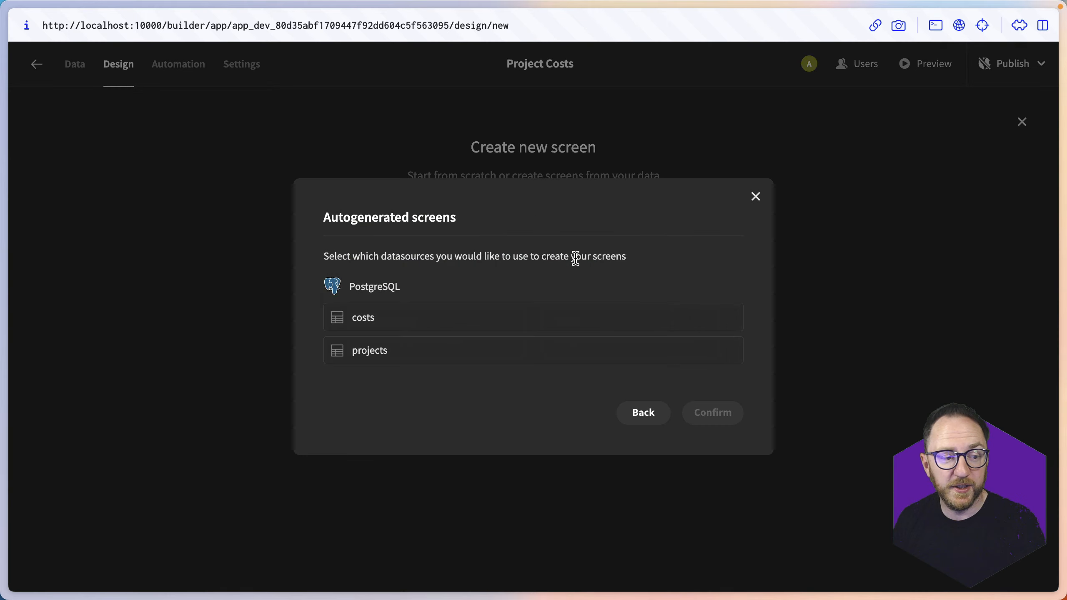
{"action": "left_click", "coordinate": [390, 322]}
{"action": "left_click", "coordinate": [691, 407]}
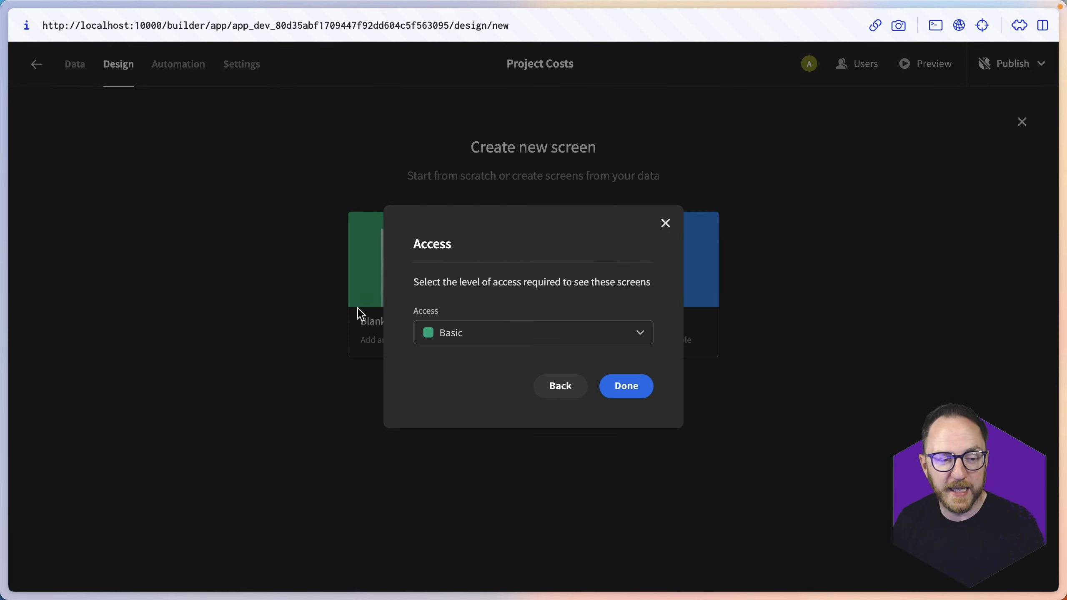
{"action": "left_click", "coordinate": [624, 394]}
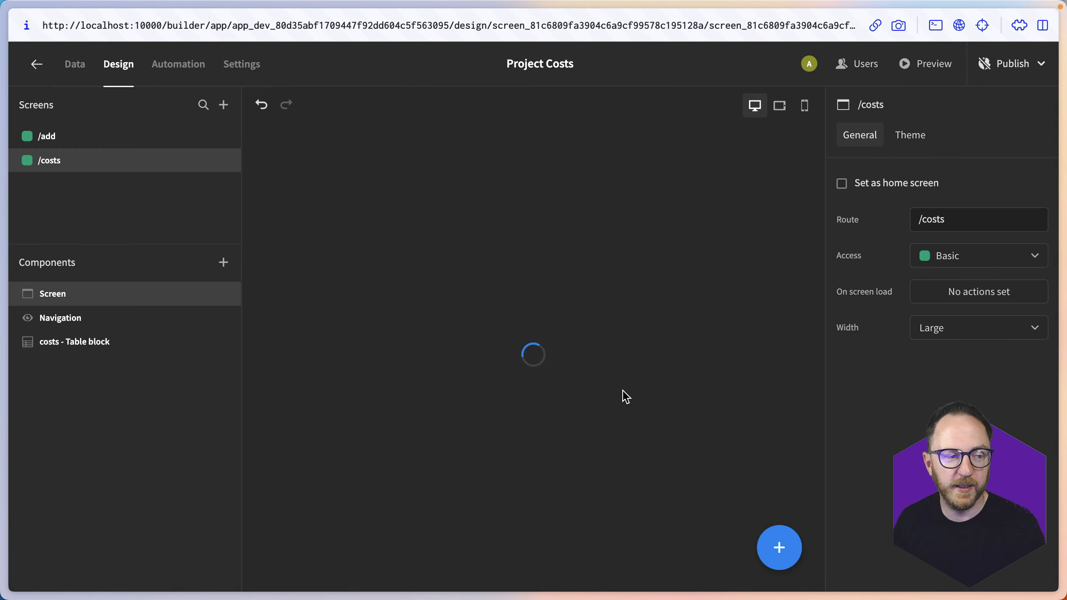
Step: Set the title of the table block on the /costs screen to "Costs"
{"action": "scroll", "coordinate": [387, 427], "scroll_direction": "down", "scroll_amount": 3}
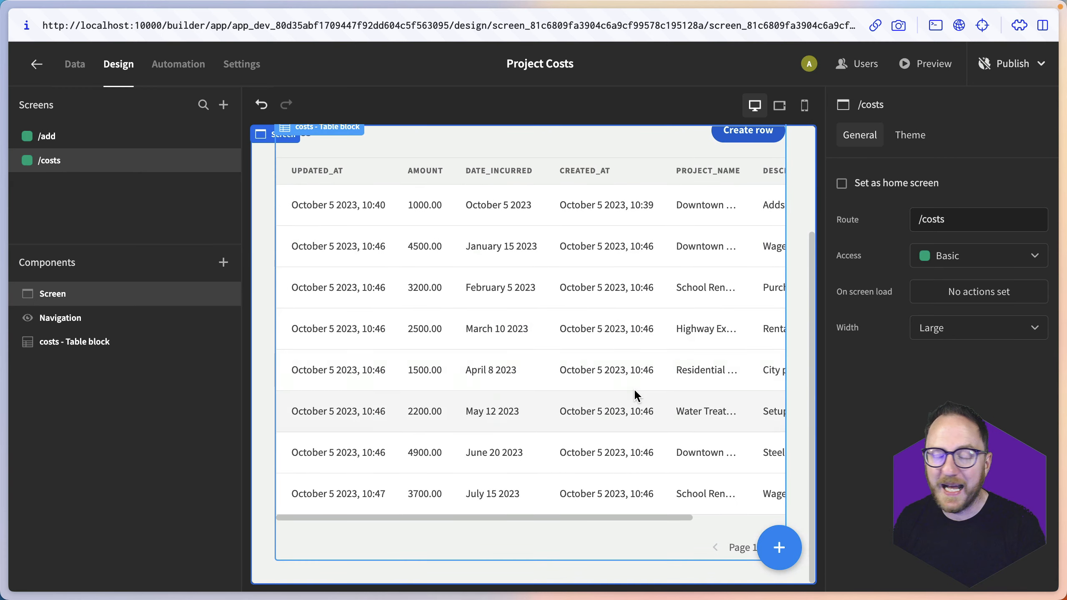
{"action": "scroll", "coordinate": [762, 530], "scroll_direction": "up", "scroll_amount": 3}
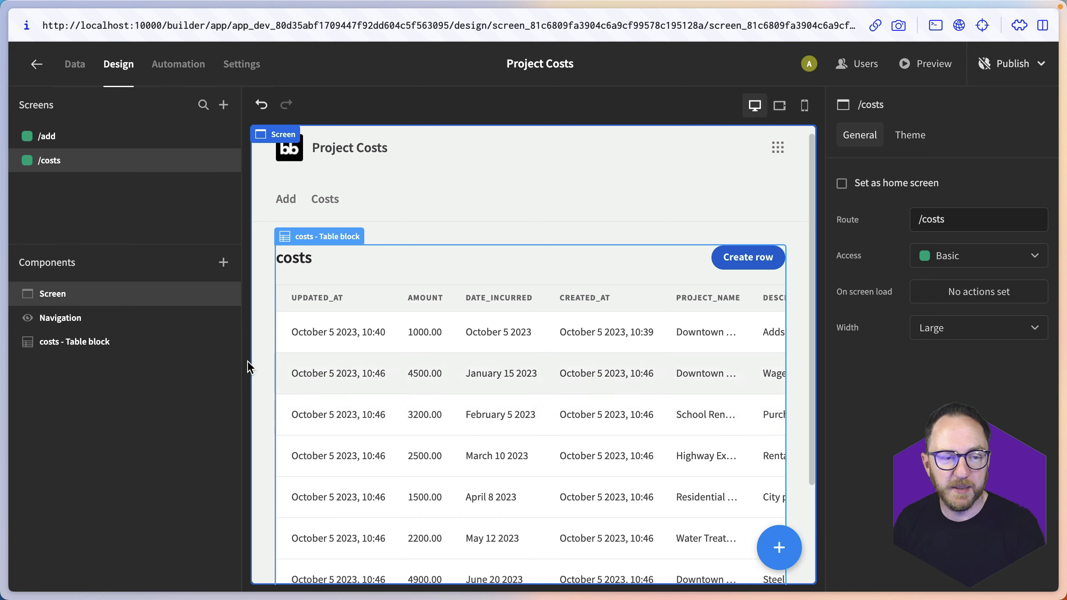
{"action": "scroll", "coordinate": [510, 343], "scroll_direction": "down", "scroll_amount": 1}
{"action": "left_click", "coordinate": [510, 342]}
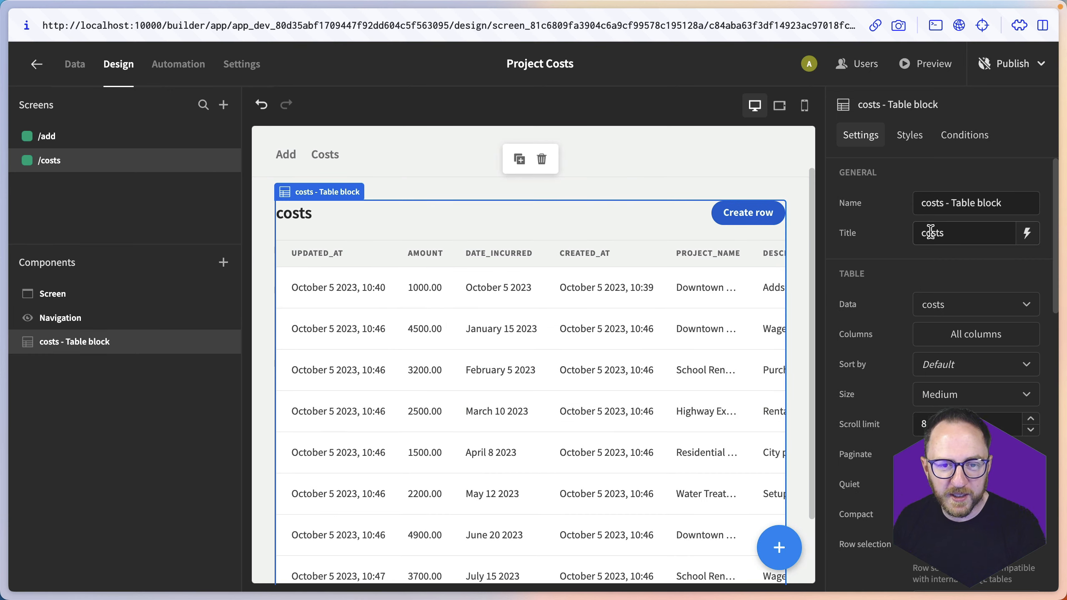
{"action": "left_click_drag", "start_coordinate": [927, 233], "coordinate": [913, 238]}
{"action": "type", "text": "C"}
{"action": "left_click", "coordinate": [970, 286]}
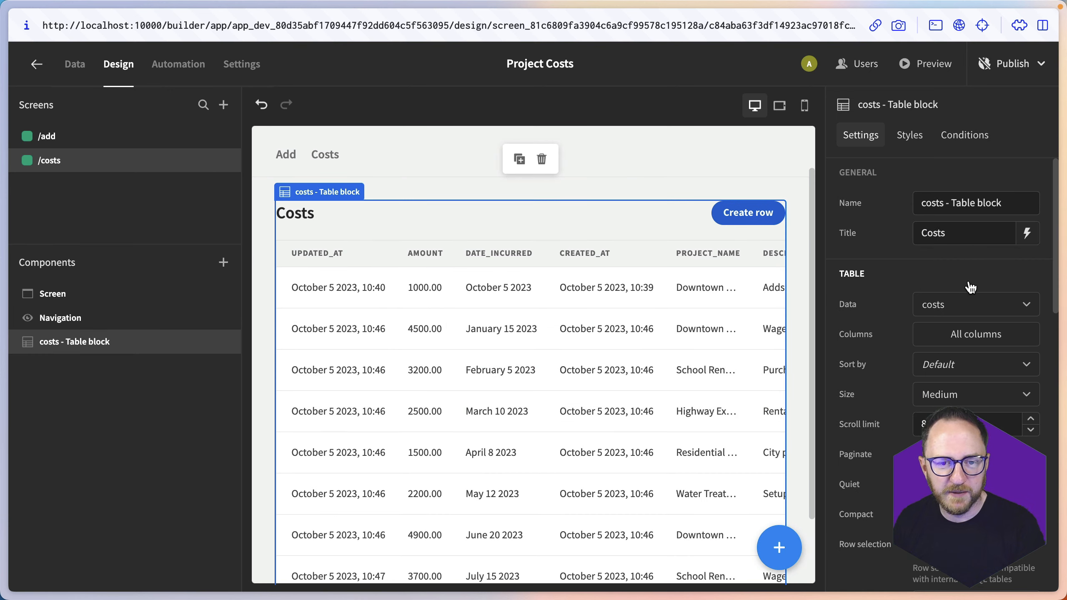
Step: Add all columns to the costs table block's column list, and remove updated_at
{"action": "left_click", "coordinate": [967, 334]}
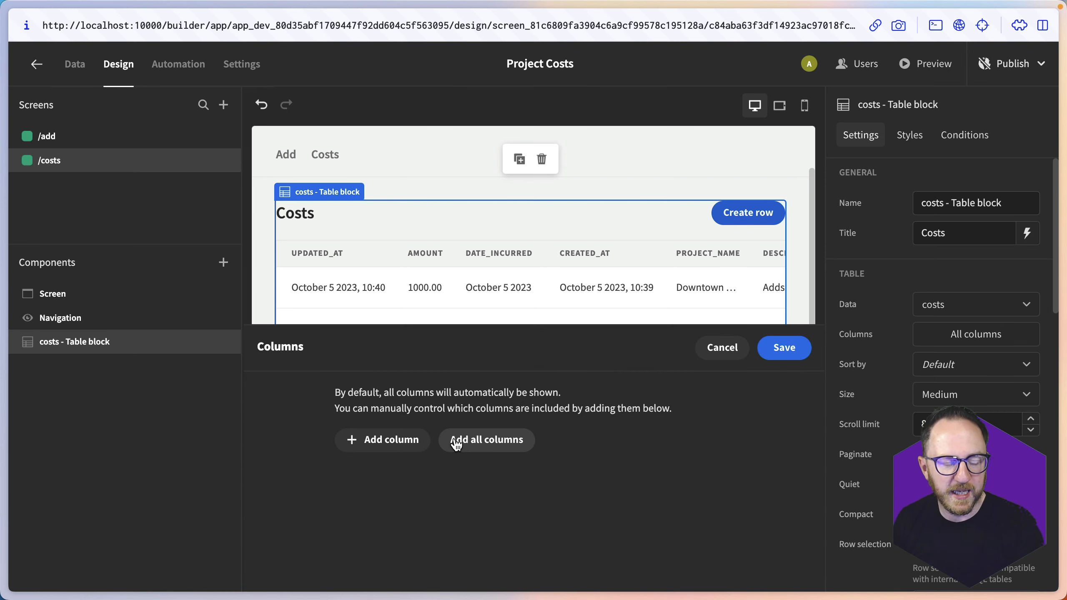
{"action": "left_click", "coordinate": [454, 439]}
{"action": "scroll", "coordinate": [511, 486], "scroll_direction": "down", "scroll_amount": 1}
{"action": "scroll", "coordinate": [511, 487], "scroll_direction": "up", "scroll_amount": 1}
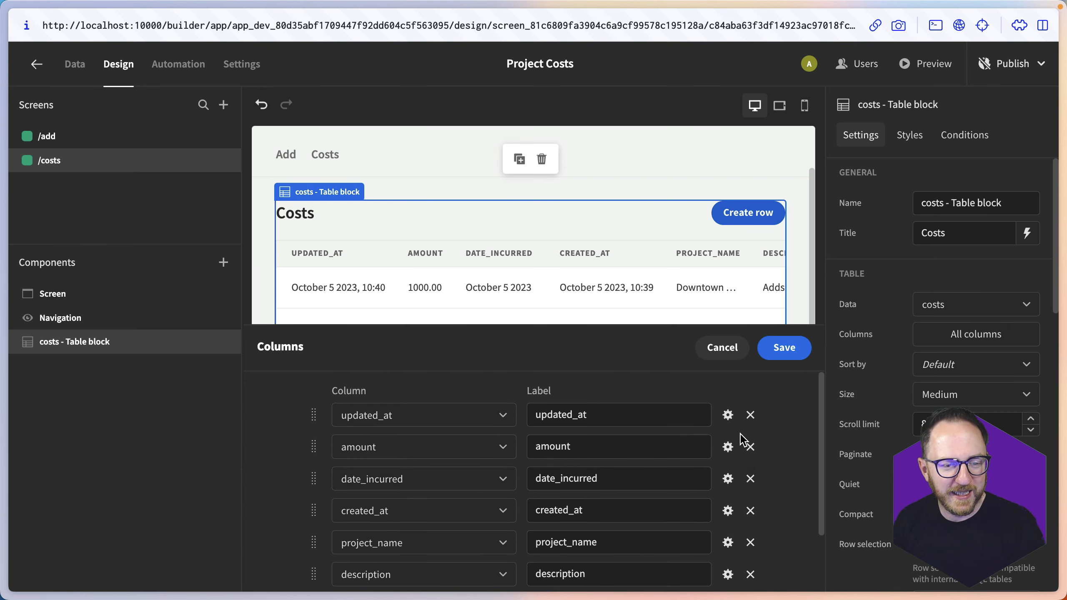
{"action": "left_click", "coordinate": [751, 416]}
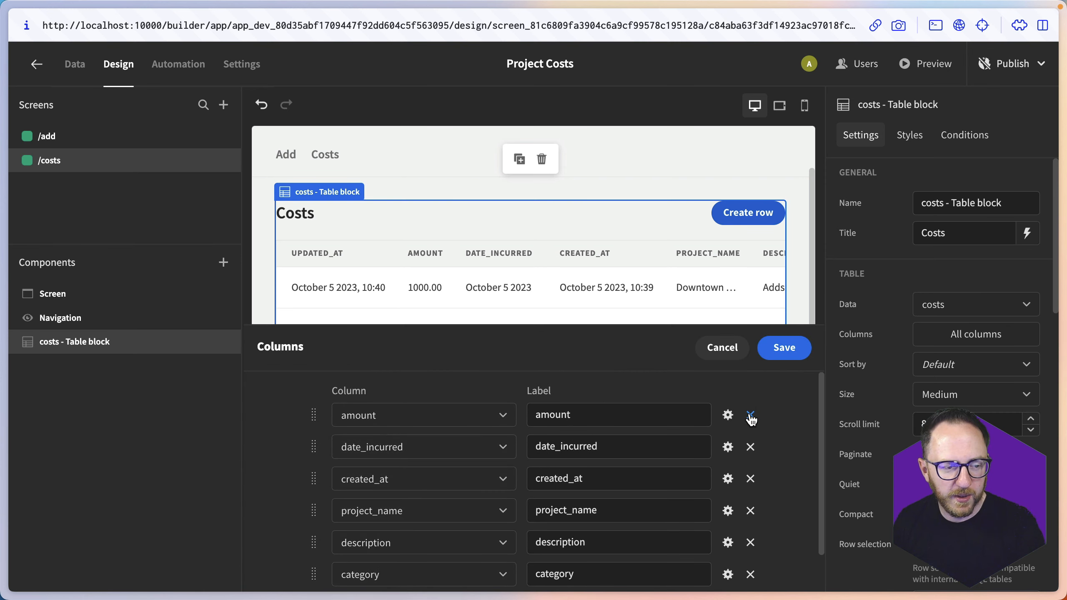
Step: Remove created_at, order the columns as project_name, category, description, amount, date_incurred, and save the column configuration
{"action": "scroll", "coordinate": [306, 581], "scroll_direction": "down", "scroll_amount": 1}
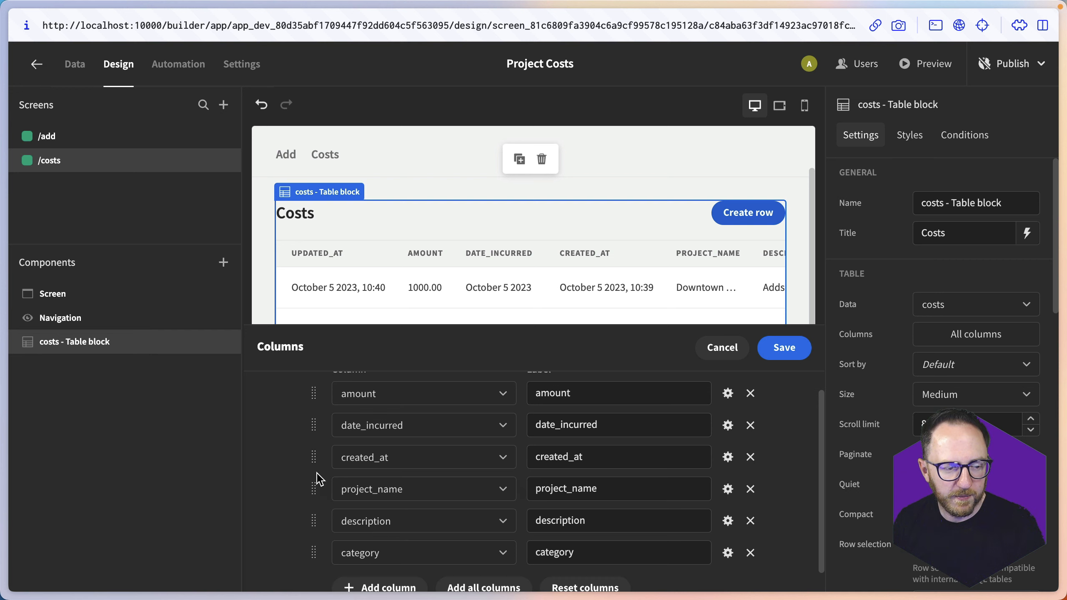
{"action": "left_click_drag", "start_coordinate": [314, 486], "coordinate": [313, 416]}
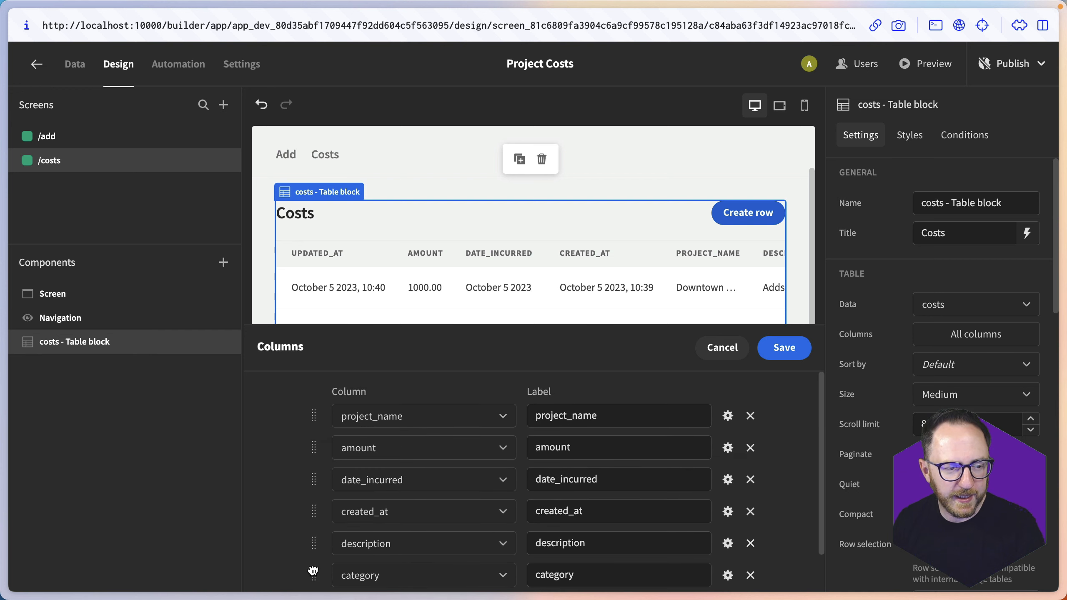
{"action": "left_click_drag", "start_coordinate": [313, 572], "coordinate": [313, 447]}
{"action": "left_click_drag", "start_coordinate": [313, 574], "coordinate": [319, 481]}
{"action": "scroll", "coordinate": [729, 572], "scroll_direction": "down", "scroll_amount": 1}
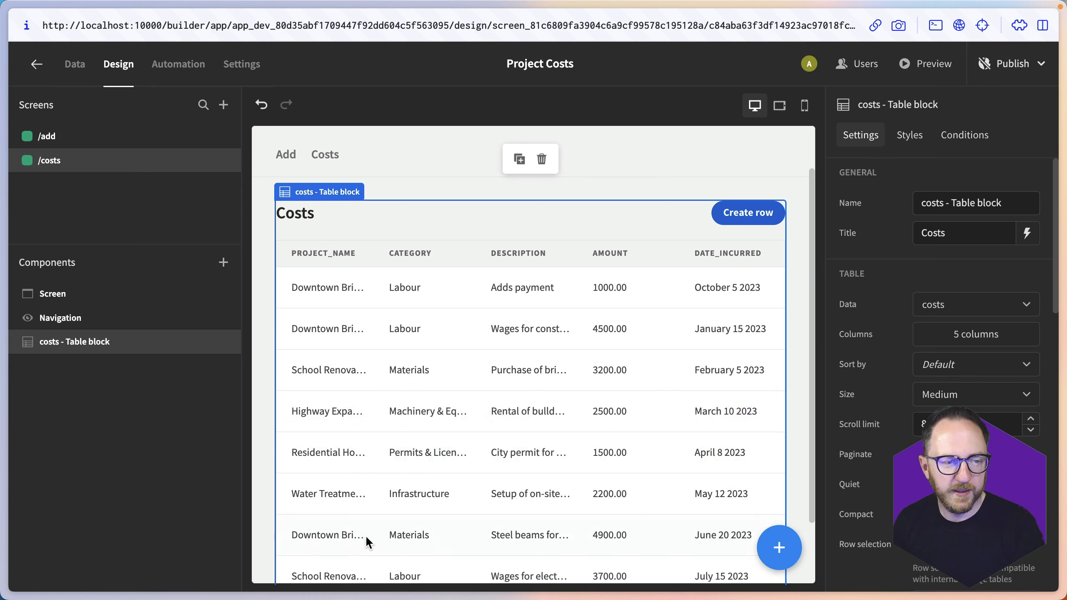
Step: Preview the app, sort the costs table by project_name, category, description and amount, open the first row's details, and close the preview
{"action": "left_click", "coordinate": [921, 64]}
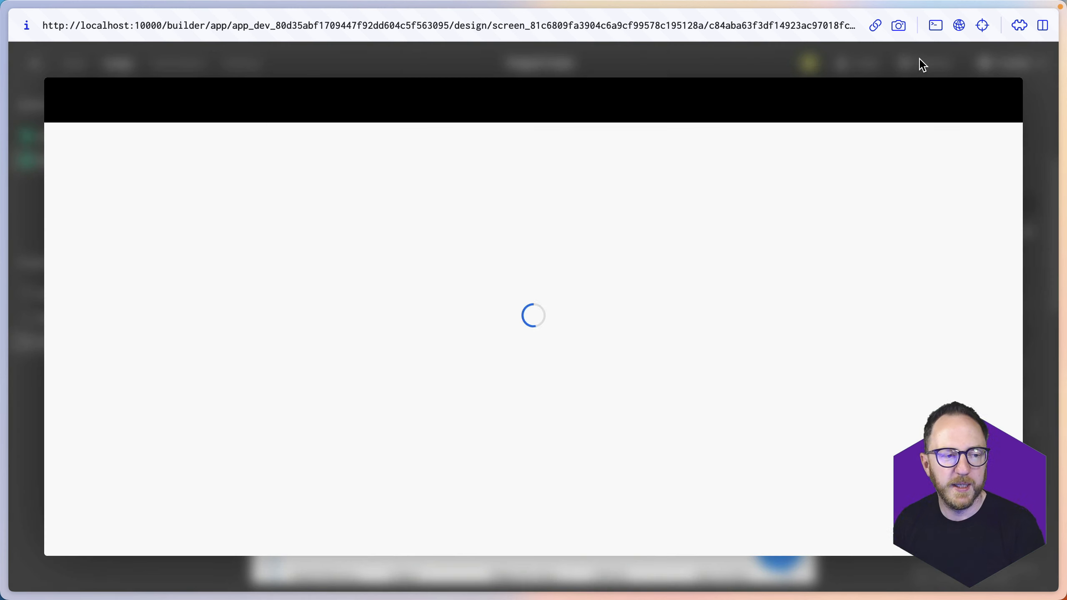
{"action": "left_click", "coordinate": [131, 303]}
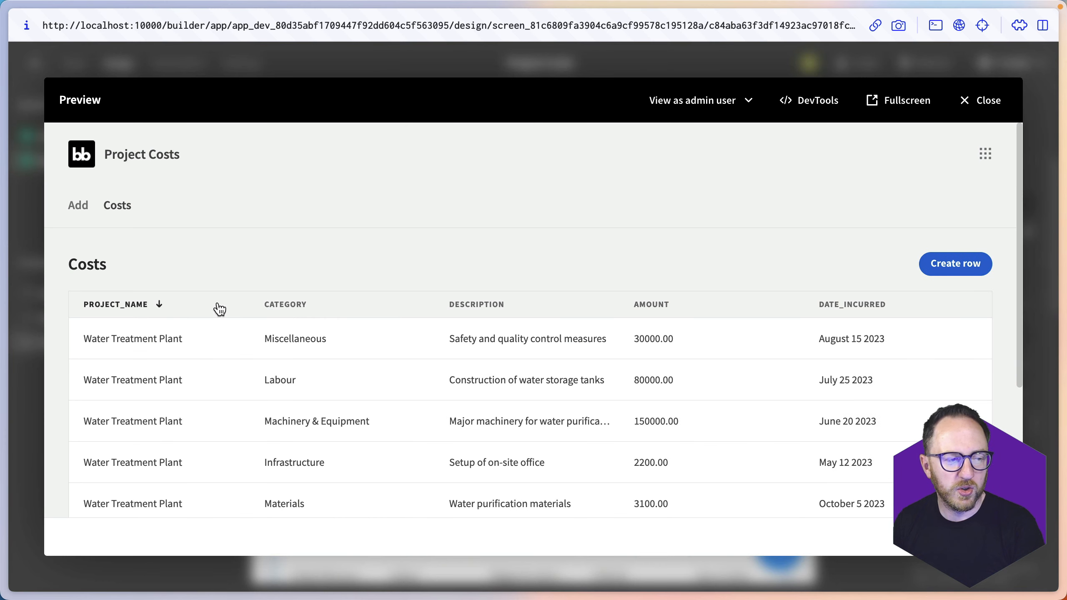
{"action": "left_click", "coordinate": [284, 304]}
{"action": "left_click", "coordinate": [444, 303]}
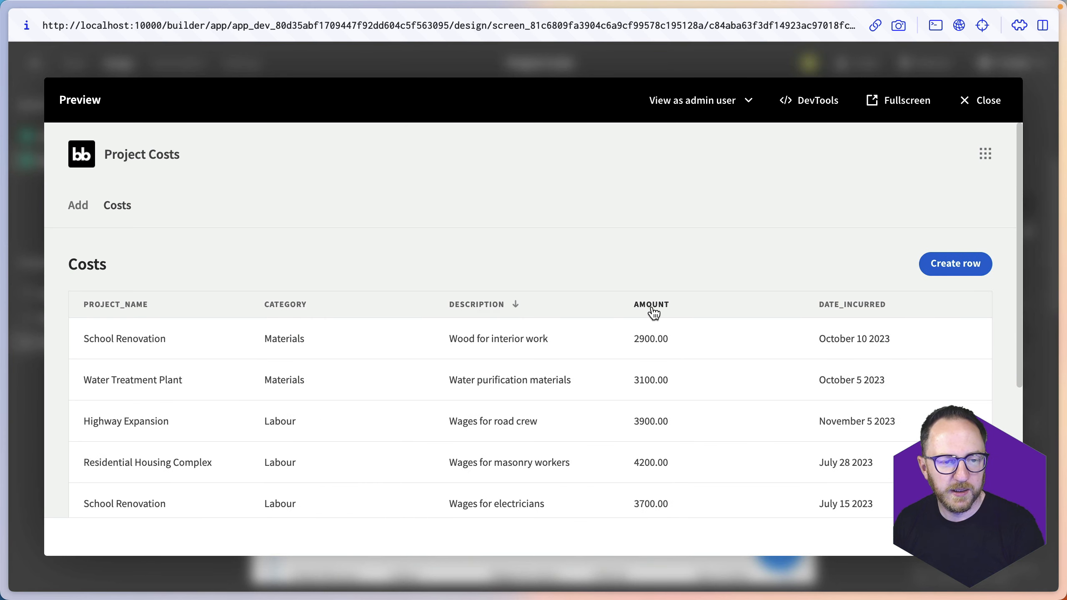
{"action": "left_click", "coordinate": [652, 307]}
{"action": "left_click", "coordinate": [502, 351]}
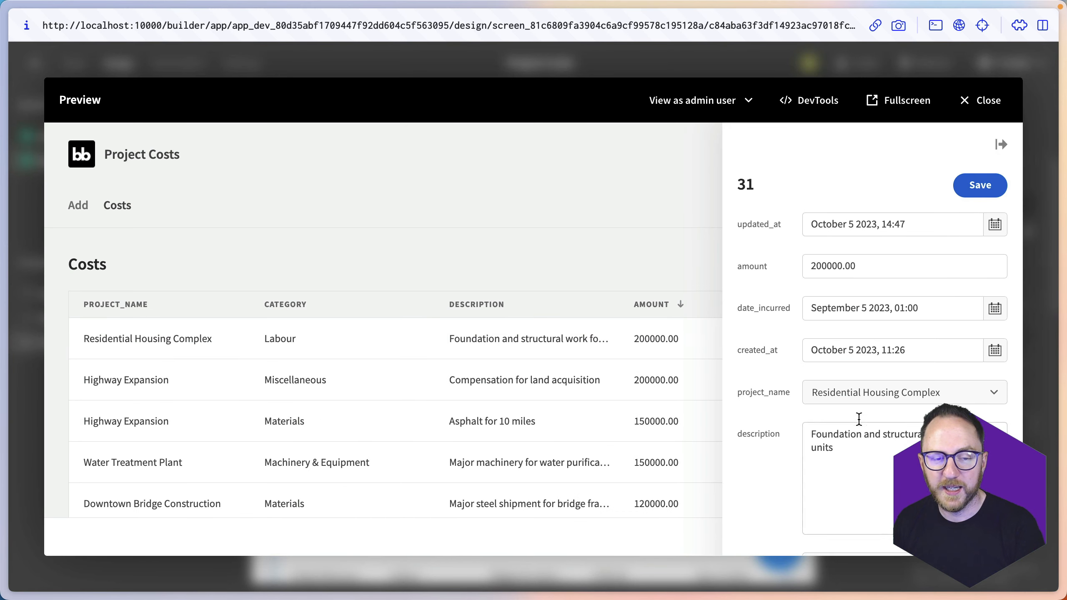
{"action": "left_click", "coordinate": [991, 102]}
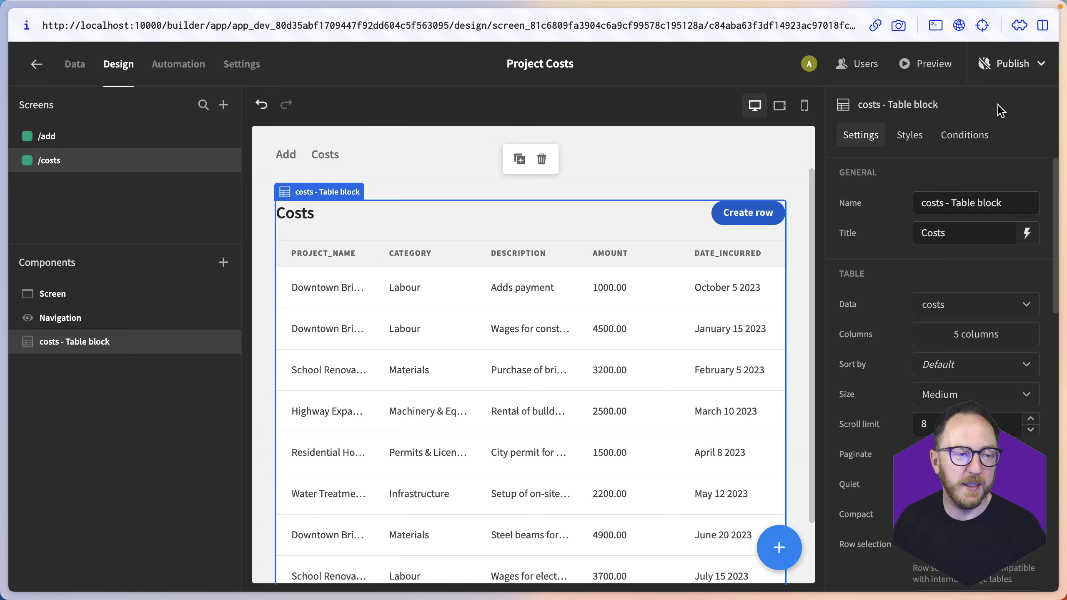
Step: Create a blank screen with the URL /home and make it the app's home screen
{"action": "left_click", "coordinate": [223, 104]}
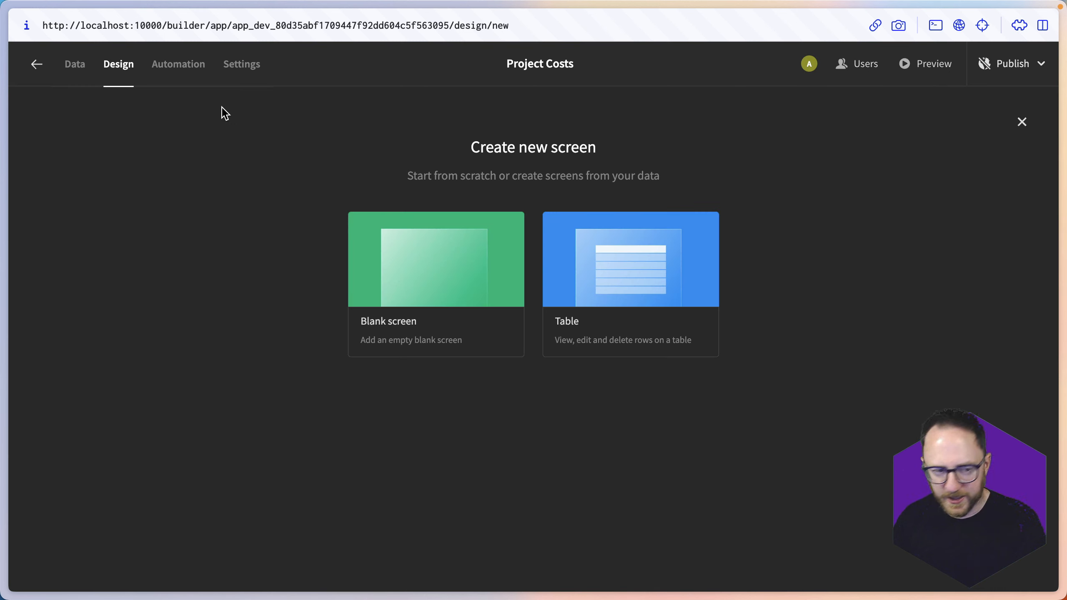
{"action": "type", "text": "/hom"}
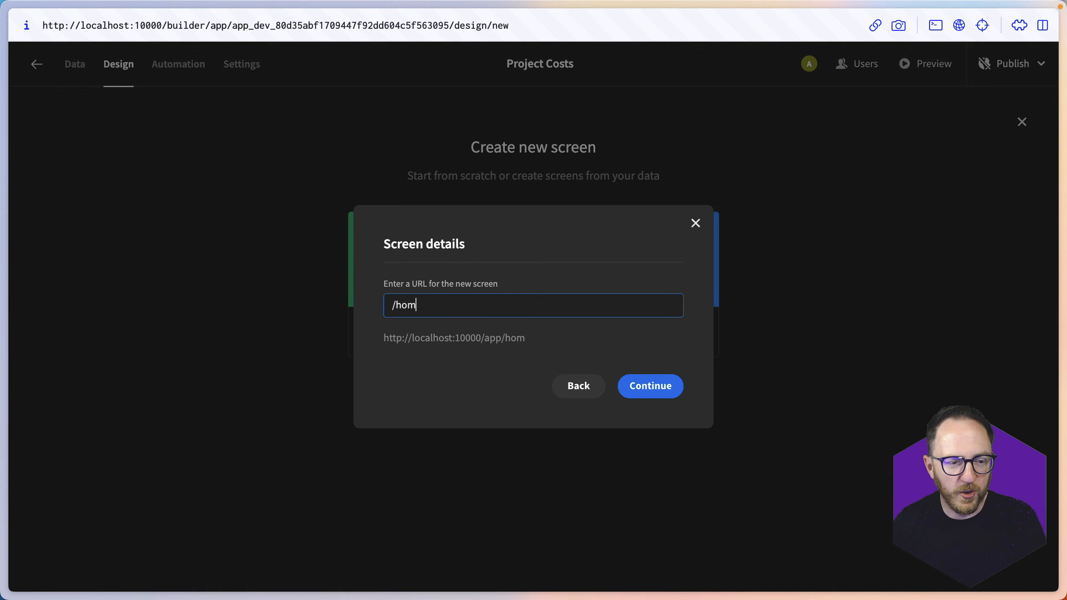
{"action": "left_click", "coordinate": [651, 394]}
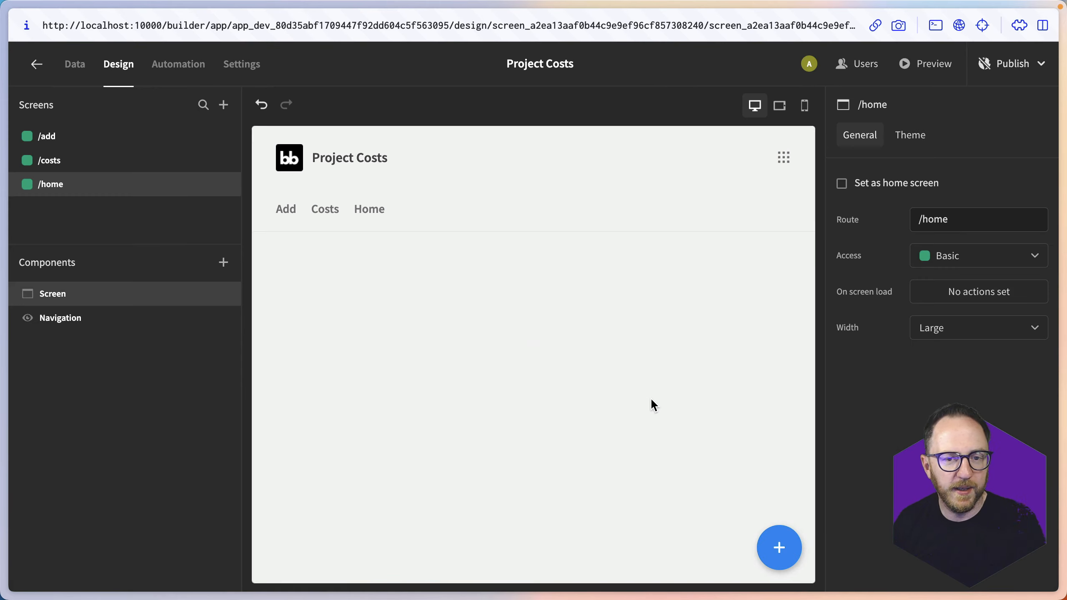
{"action": "left_click", "coordinate": [842, 183]}
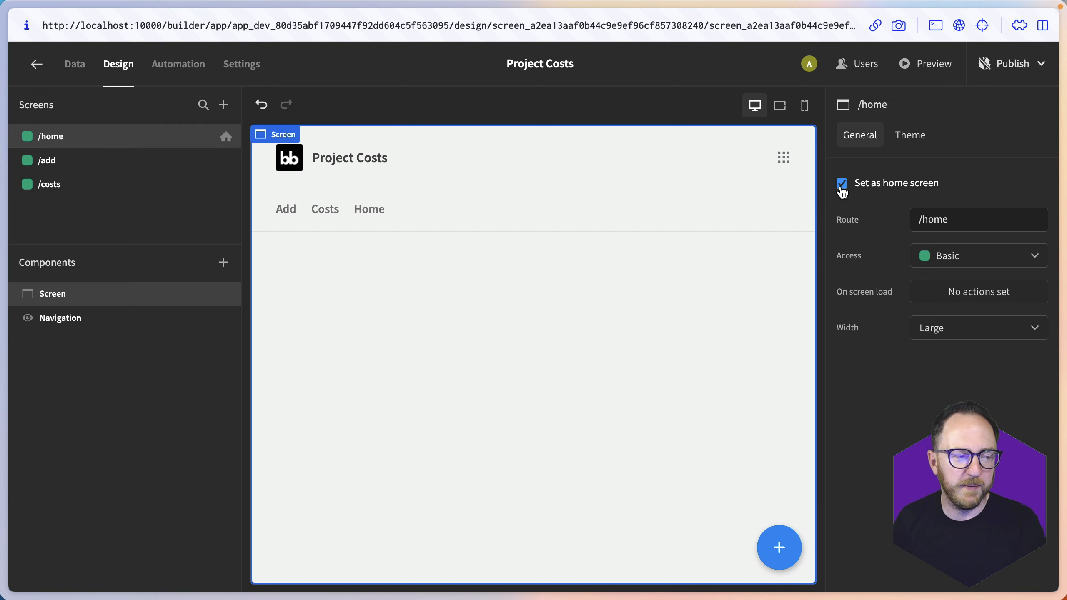
Step: Move the Home navigation link to first place, rename Add as "Add new" and Costs as "Summary", and save the links
{"action": "left_click", "coordinate": [61, 319]}
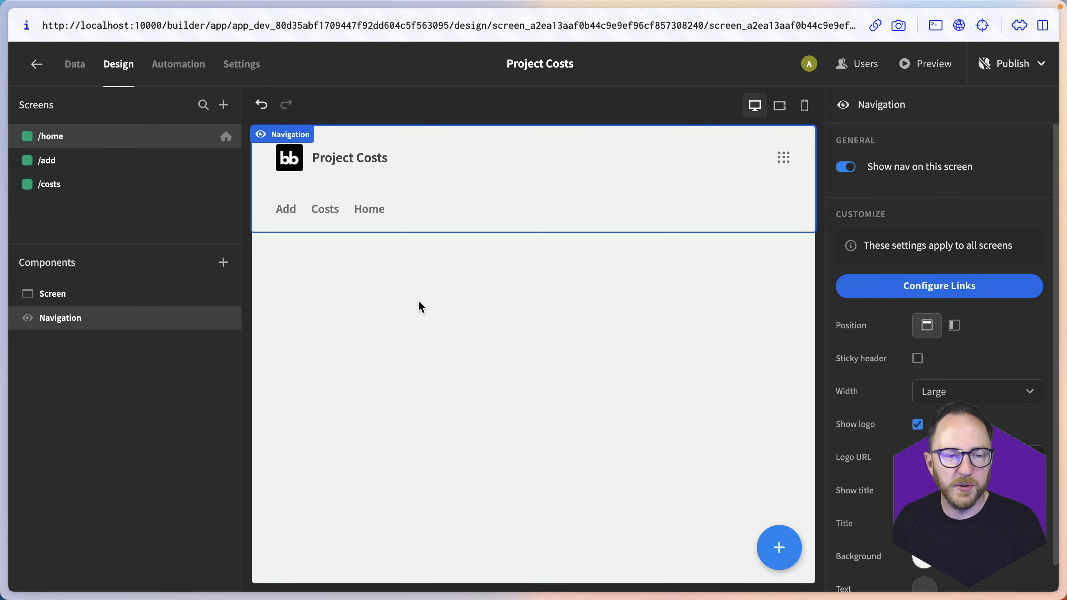
{"action": "left_click", "coordinate": [964, 294]}
{"action": "left_click_drag", "start_coordinate": [268, 461], "coordinate": [264, 398]}
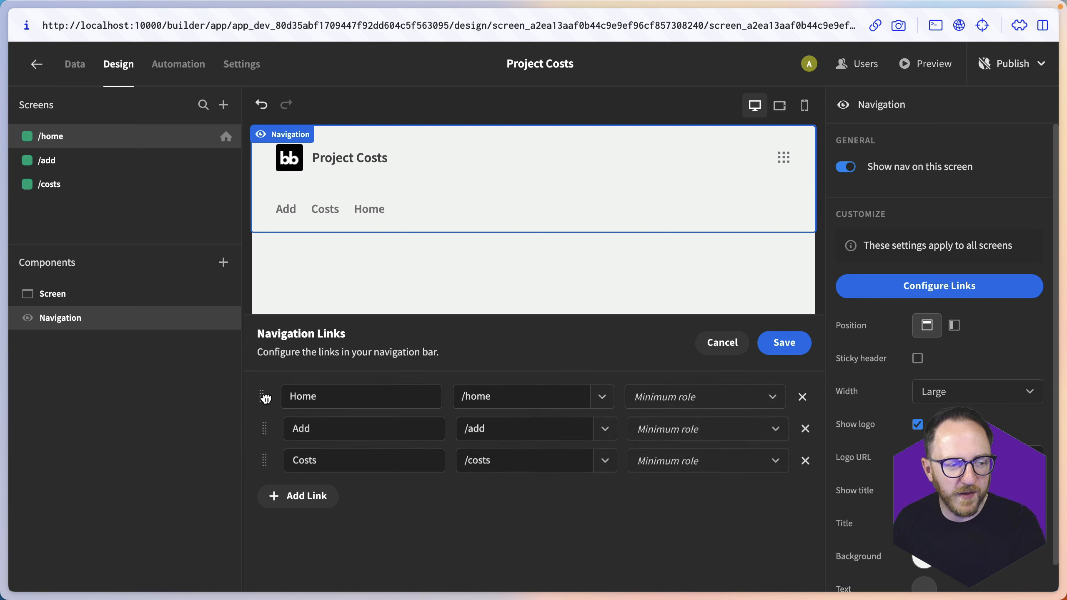
{"action": "left_click", "coordinate": [321, 429]}
{"action": "type", "text": "new"}
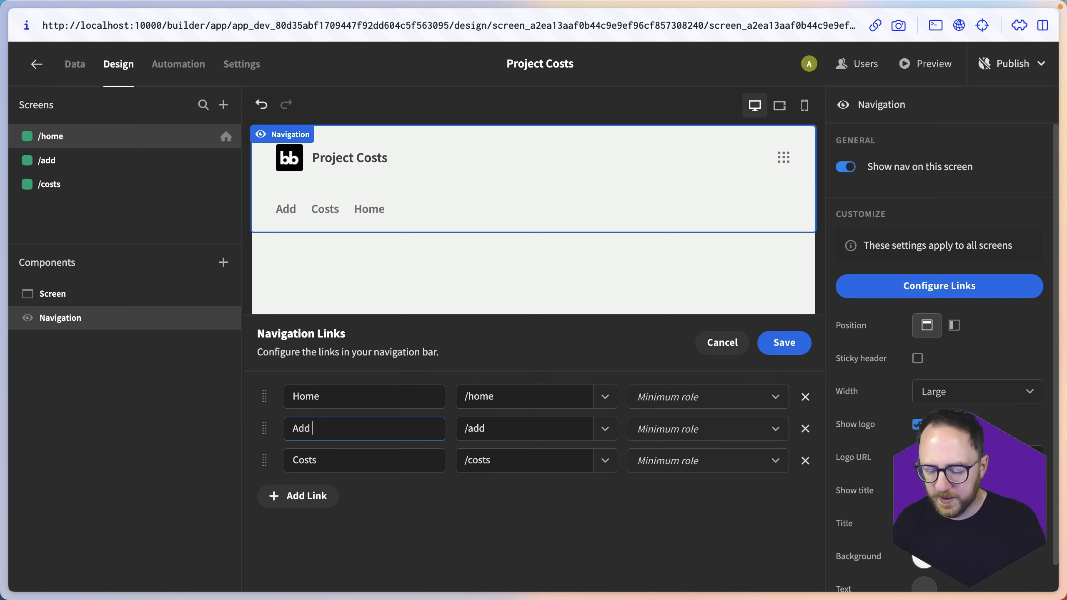
{"action": "double_click", "coordinate": [322, 455]}
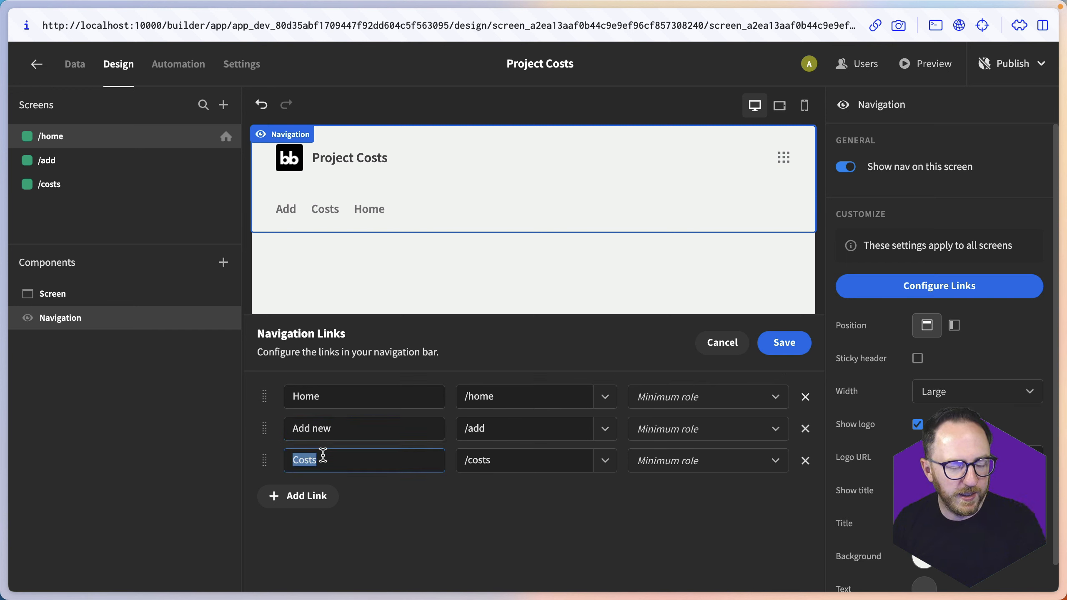
{"action": "type", "text": "Summary"}
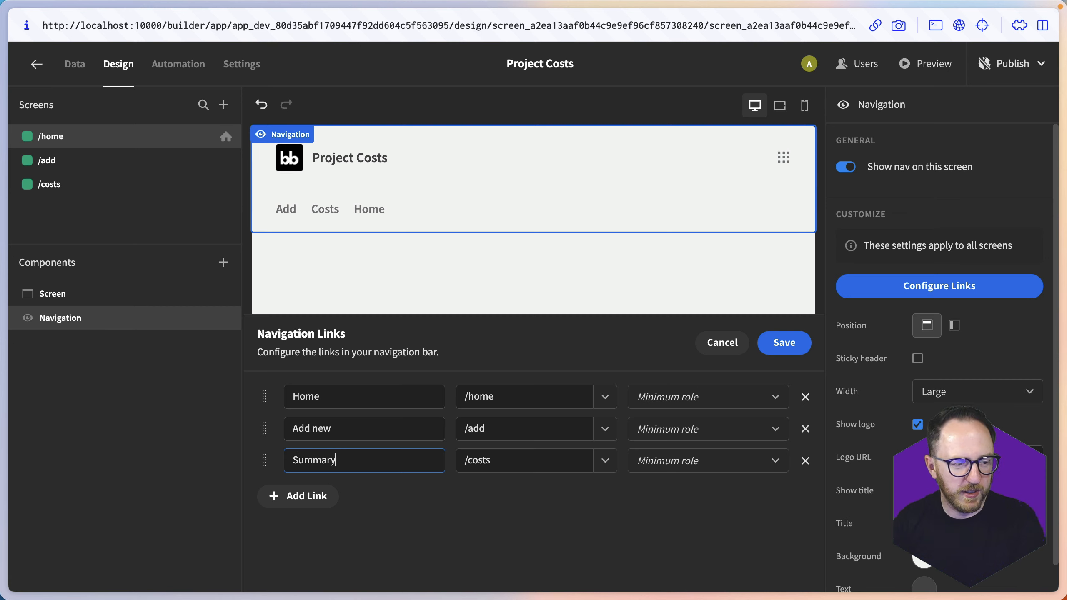
{"action": "left_click", "coordinate": [781, 344]}
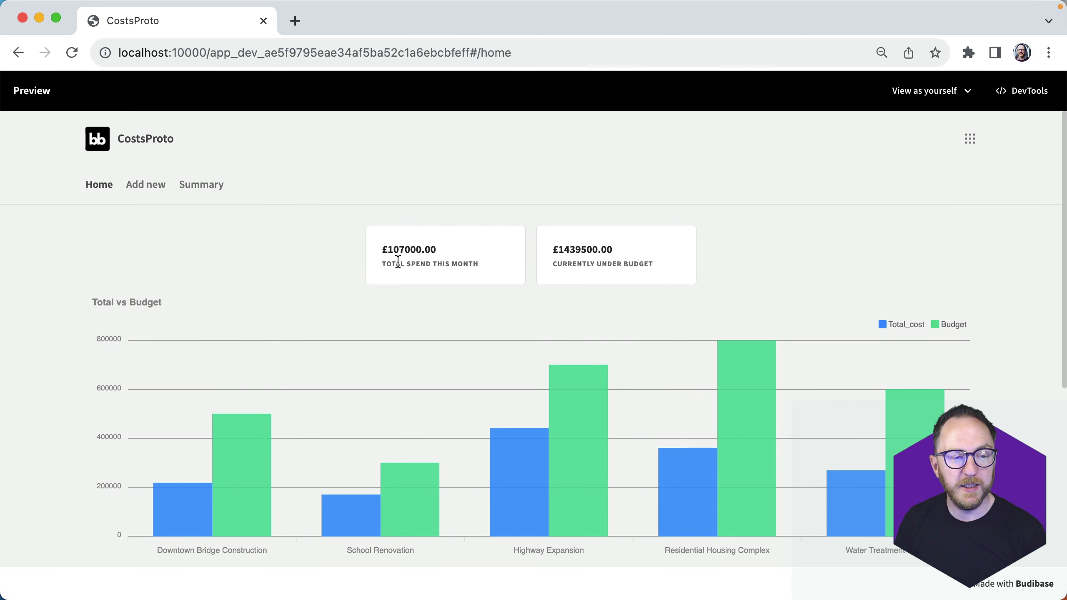
{"action": "scroll", "coordinate": [531, 362], "scroll_direction": "down", "scroll_amount": 7}
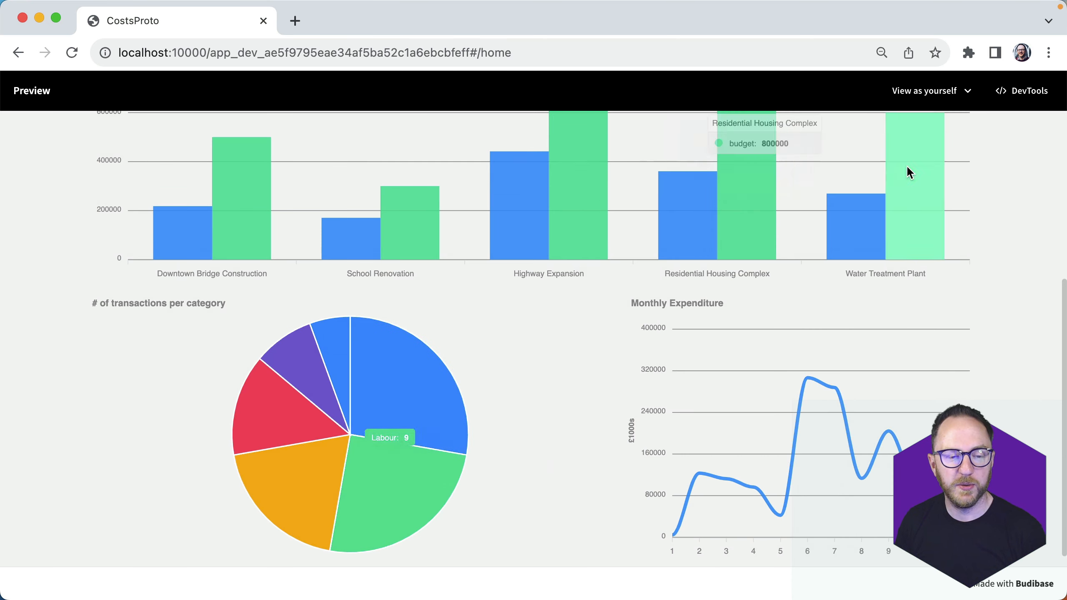
{"action": "scroll", "coordinate": [765, 402], "scroll_direction": "up", "scroll_amount": 7}
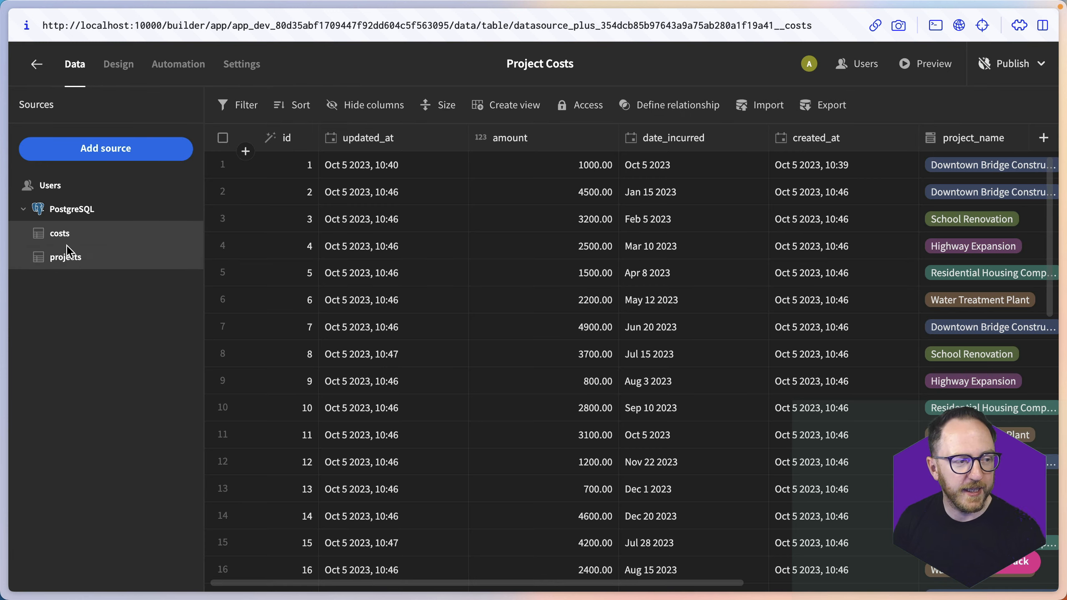
Step: Create a new query on the PostgreSQL data source and name it TotalSpendThisMonth
{"action": "left_click", "coordinate": [85, 212]}
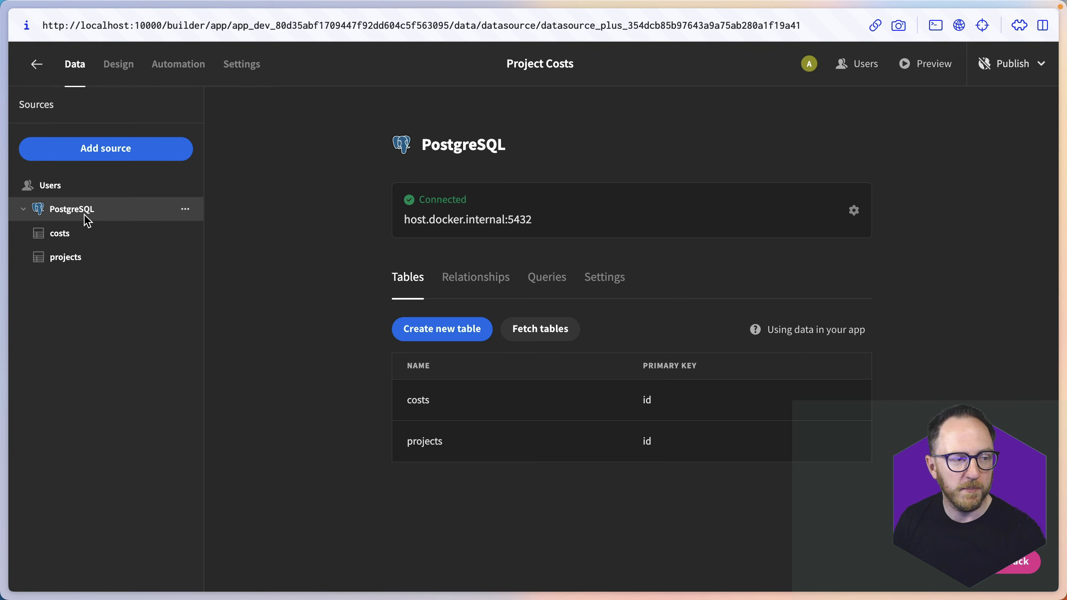
{"action": "left_click", "coordinate": [553, 284]}
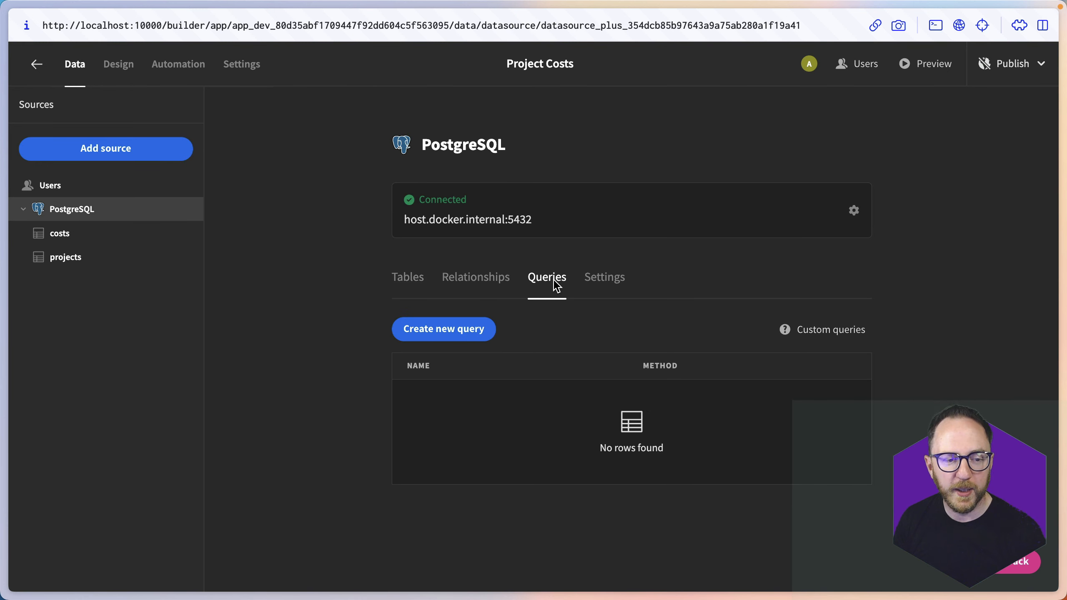
{"action": "left_click", "coordinate": [451, 338]}
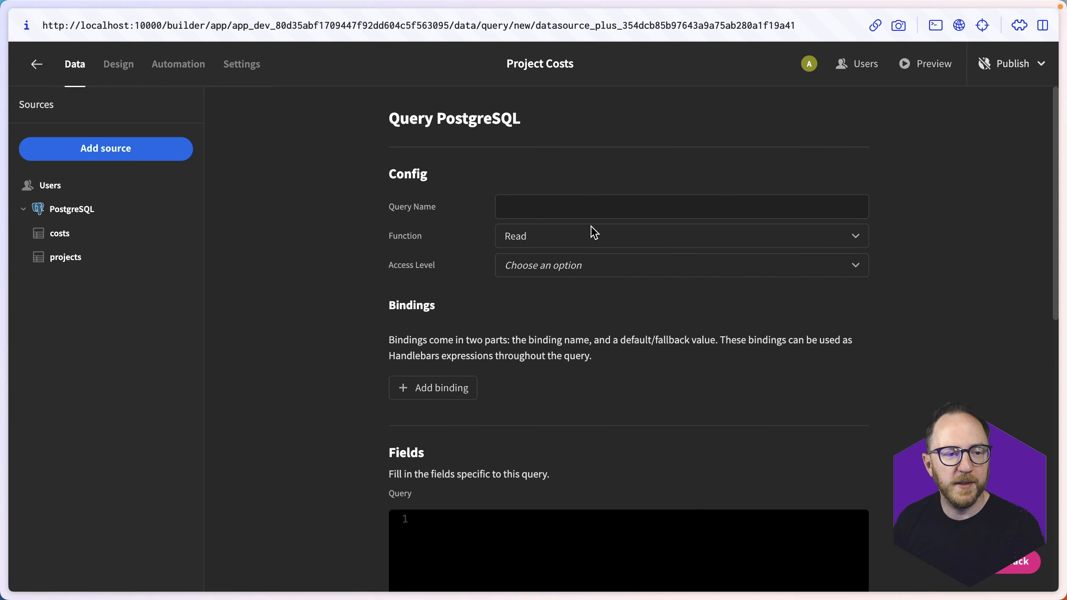
{"action": "type", "text": "Tt"}
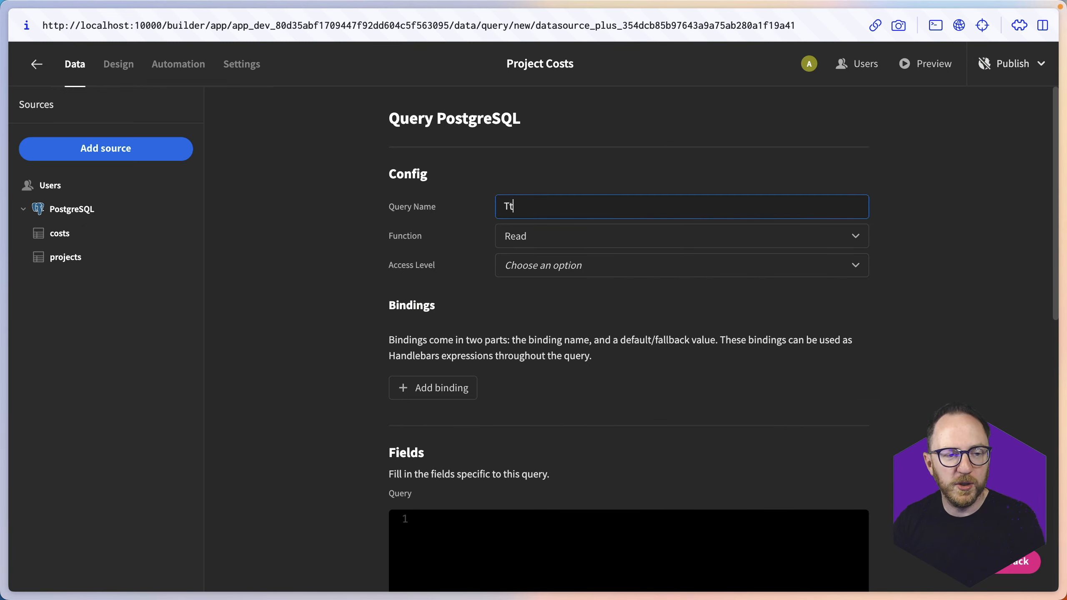
{"action": "type", "text": "talSpendThisMonth"}
Step: Write the query's first two lines: SELECT SUM(amount) AS total_spend_this_month, FROM costs
{"action": "scroll", "coordinate": [526, 505], "scroll_direction": "down", "scroll_amount": 2}
{"action": "left_click", "coordinate": [527, 505]}
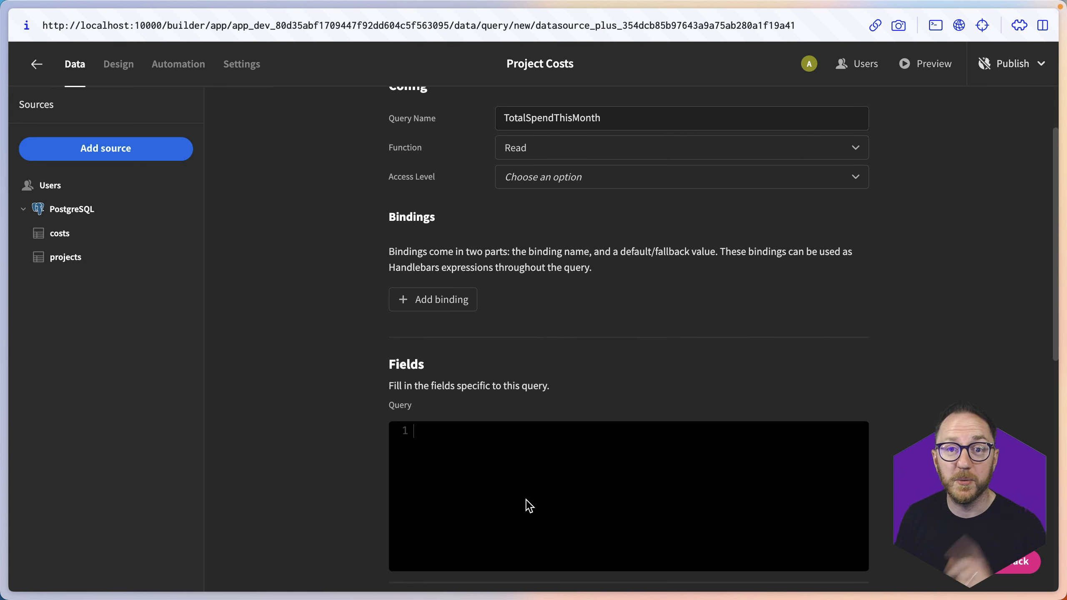
{"action": "type", "text": "SELECT "}
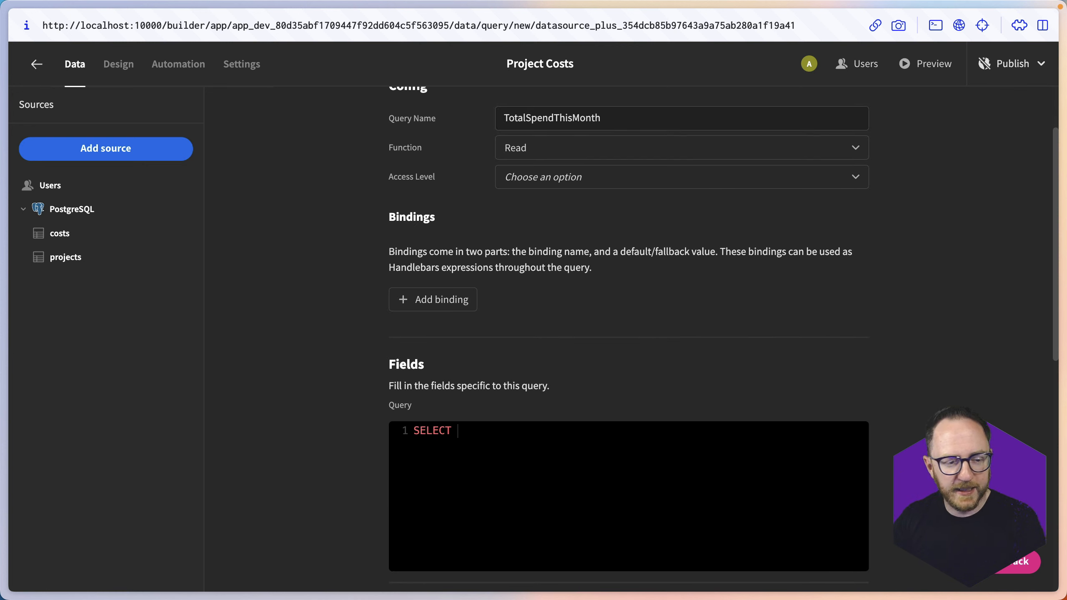
{"action": "type", "text": "SUM(amount) AS total_s"}
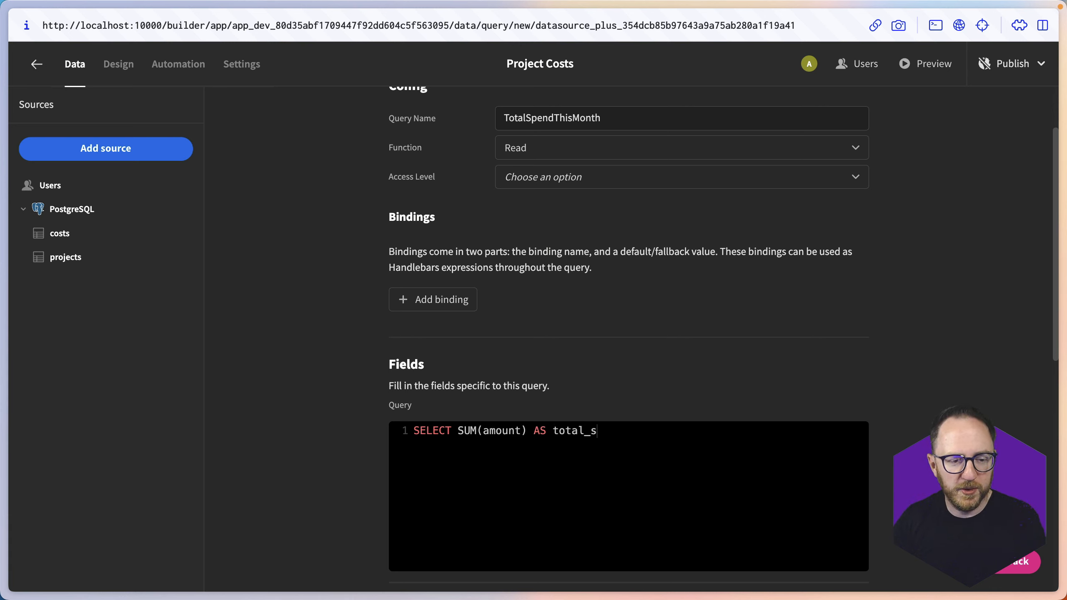
{"action": "type", "text": "pend_this_month"}
{"action": "key", "text": "Return"}
{"action": "type", "text": "FROM "}
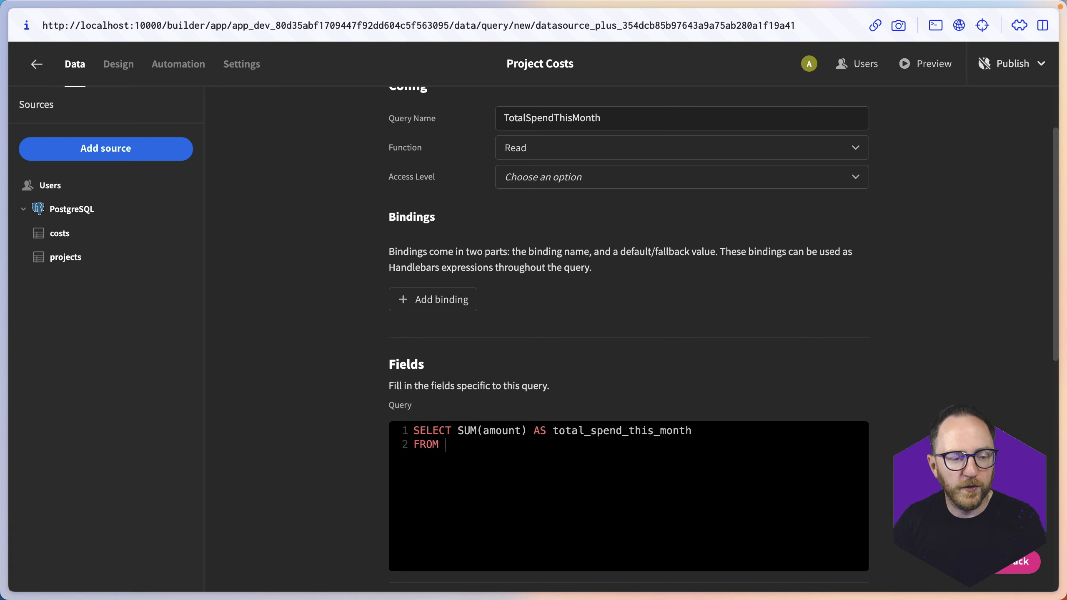
{"action": "type", "text": "costs "}
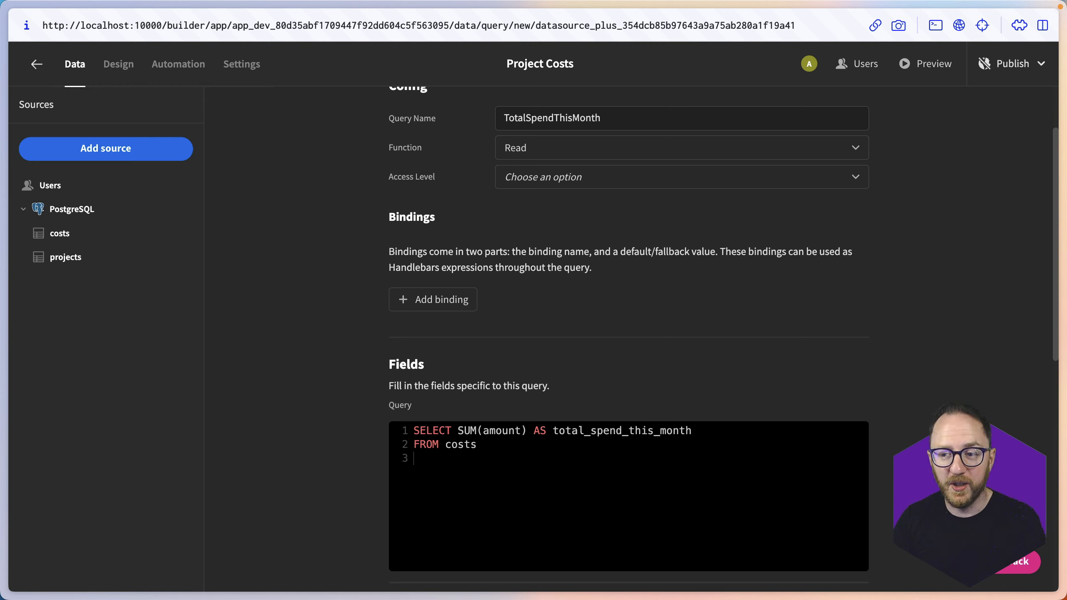
Step: Add the query's third line: WHERE EXTRACT(MONTH FROM date_incurred) = EXTRACT(MONTH FROM CURRENT_DATE)
{"action": "type", "text": "WHERE "}
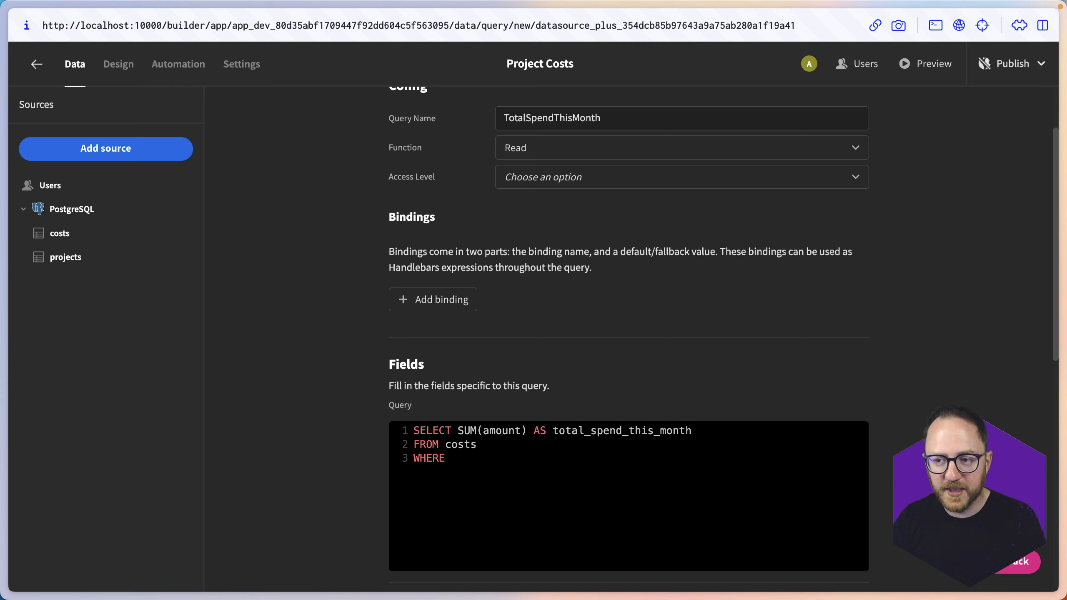
{"action": "type", "text": "EXTRACT (mon"}
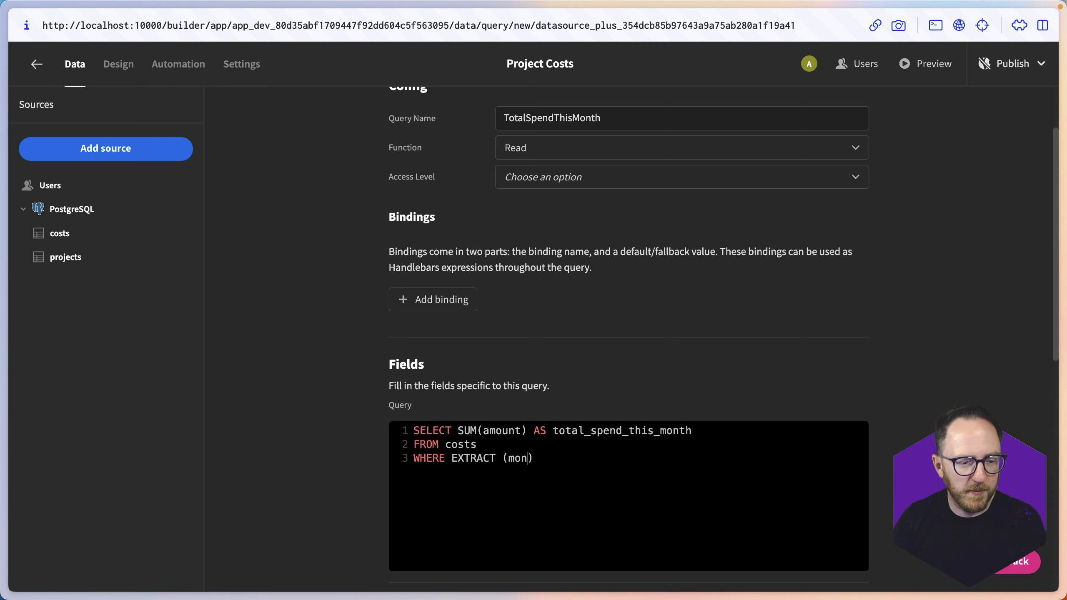
{"action": "key", "text": "BackSpace"}
{"action": "key", "text": "BackSpace"}
{"action": "key", "text": "BackSpace"}
{"action": "key", "text": "BackSpace"}
{"action": "key", "text": "BackSpace"}
{"action": "type", "text": "(MONTH FROM date_incurr"}
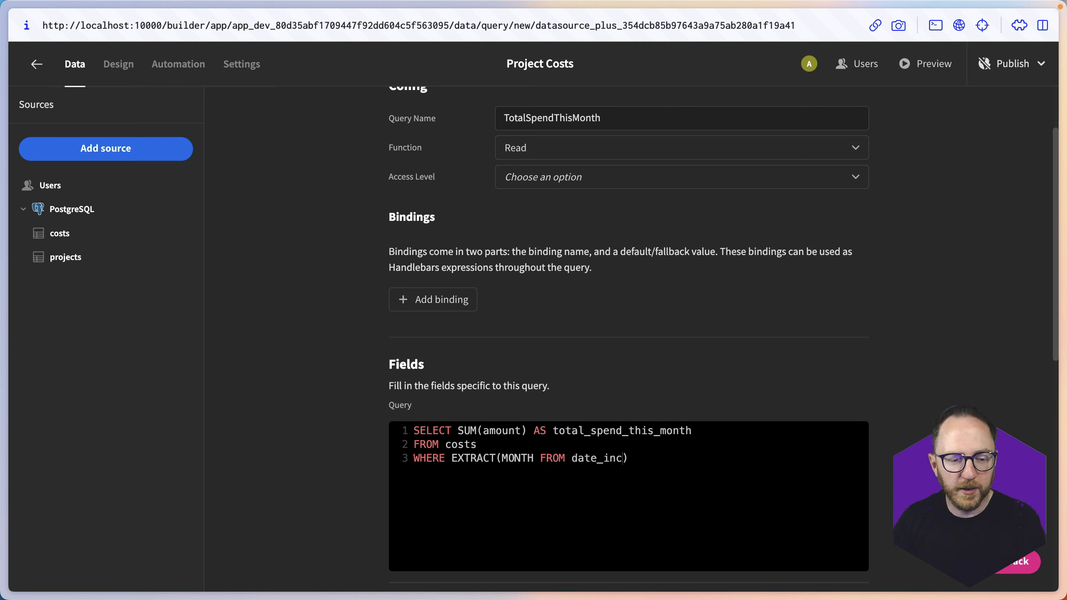
{"action": "type", "text": "ed)"}
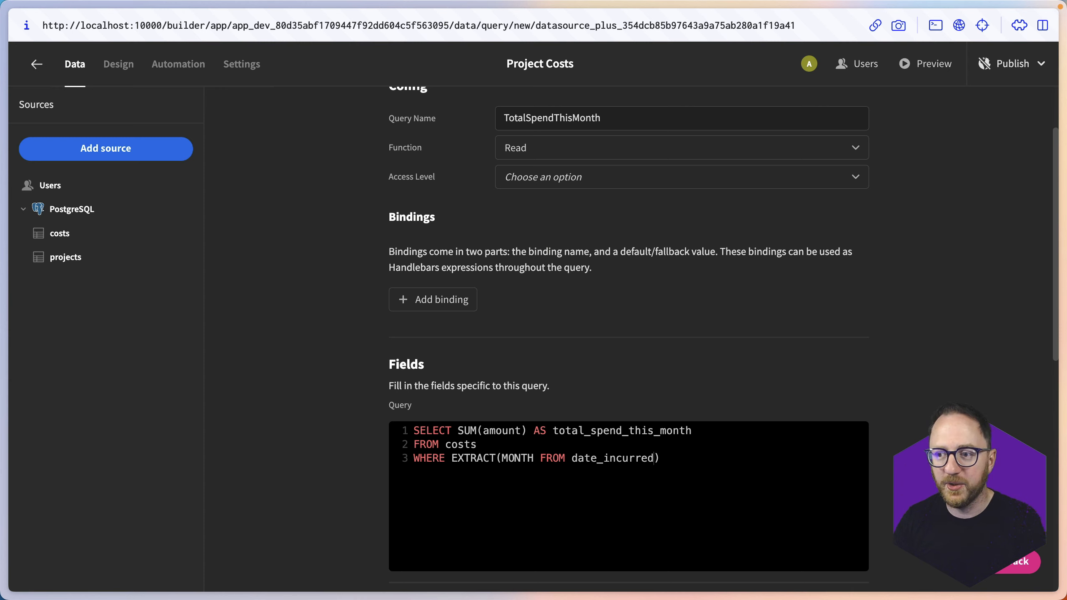
{"action": "type", "text": " = EXTRACT(MONTH FROM"}
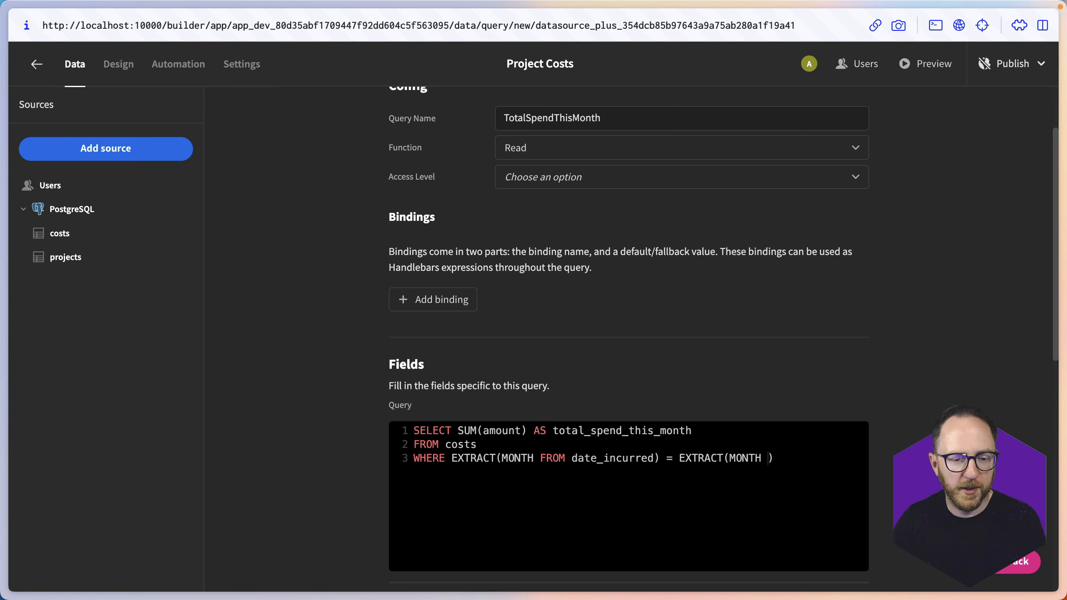
{"action": "type", "text": " CURRENT_DATE"}
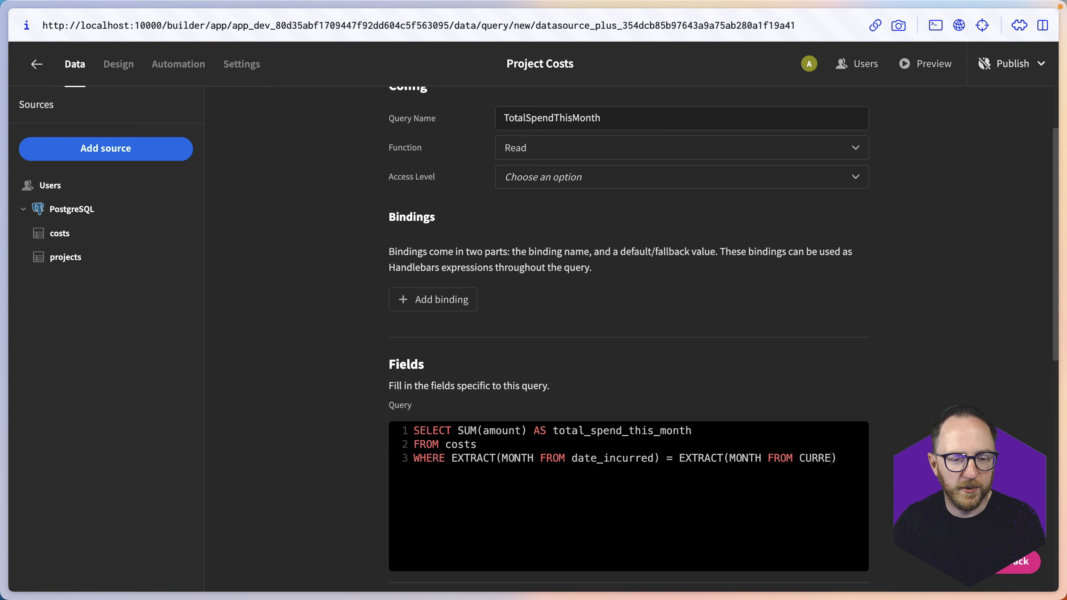
Step: Add the query's fourth line: AND EXTRACT(YEAR FROM date_incurred) = EXTRACT(YEAR FROM CURRENT_DATE)
{"action": "key", "text": "End"}
{"action": "key", "text": "Return"}
{"action": "type", "text": "AND "}
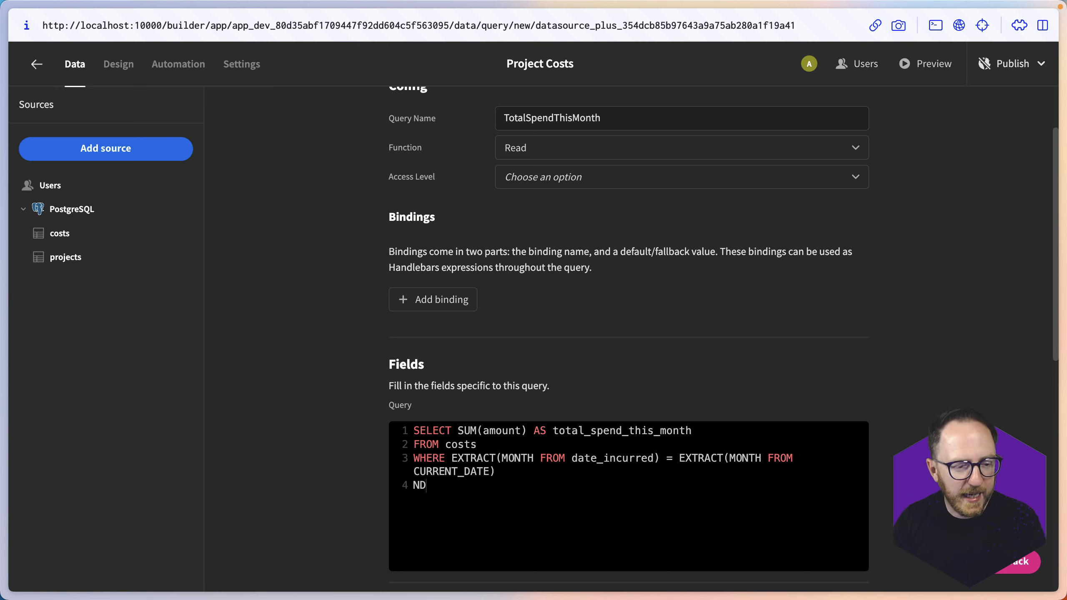
{"action": "type", "text": "EXTR"}
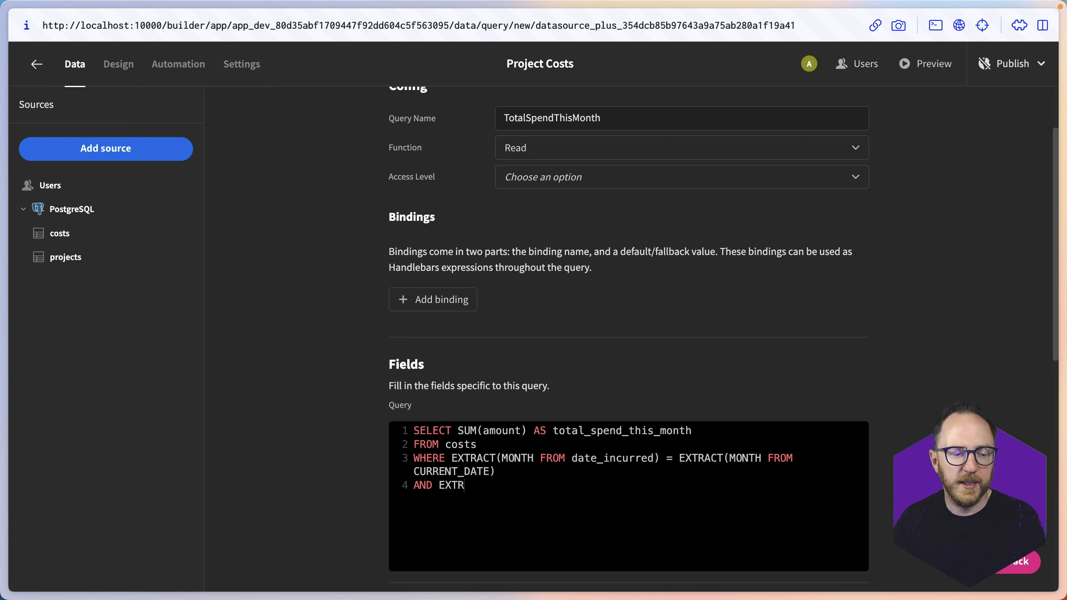
{"action": "type", "text": "RAC"}
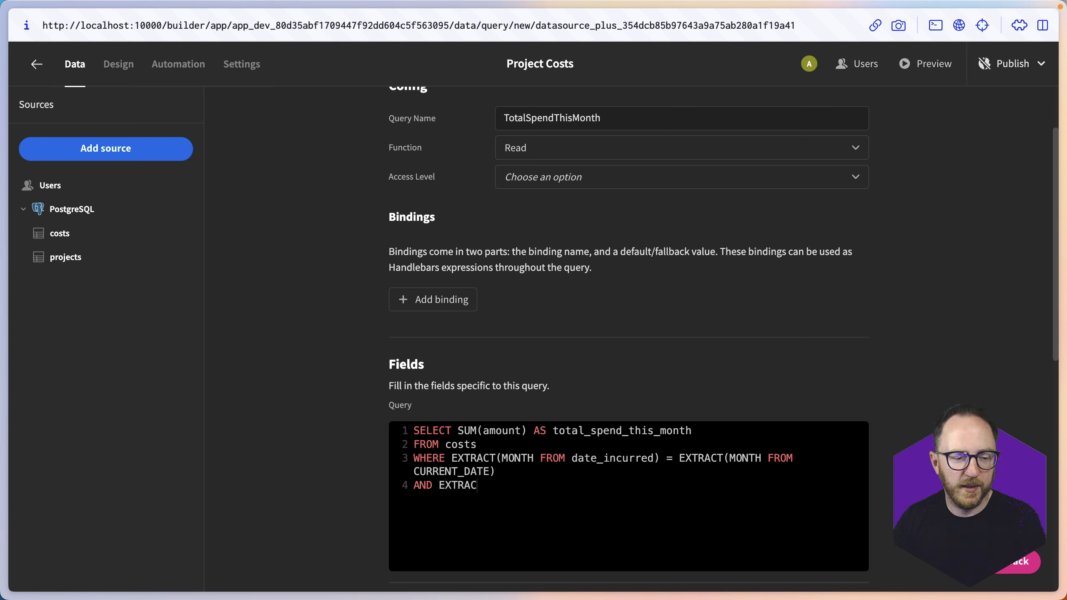
{"action": "type", "text": "T("}
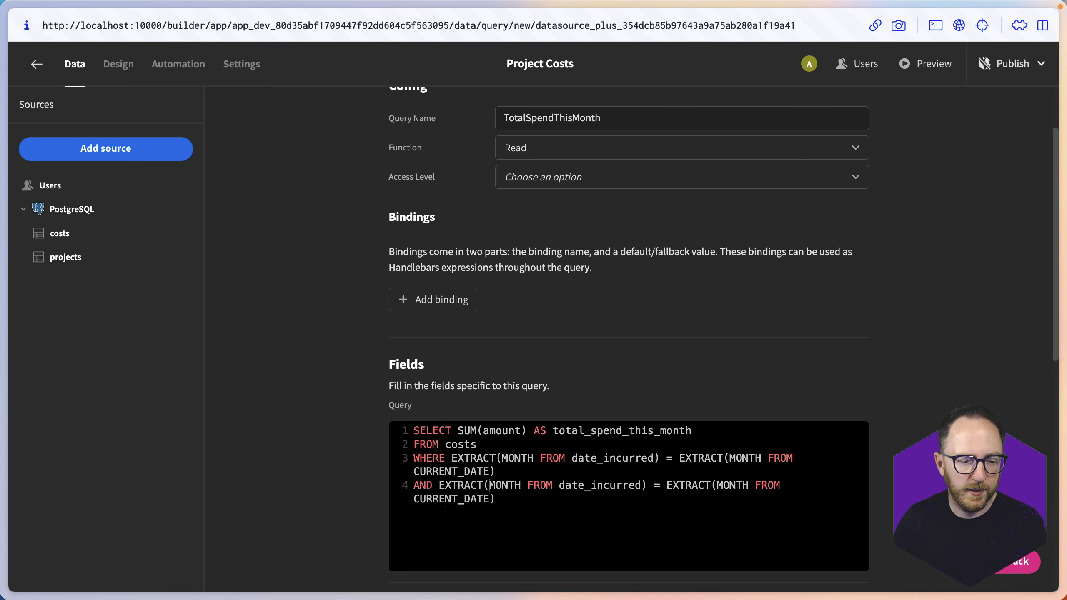
{"action": "double_click", "coordinate": [505, 486]}
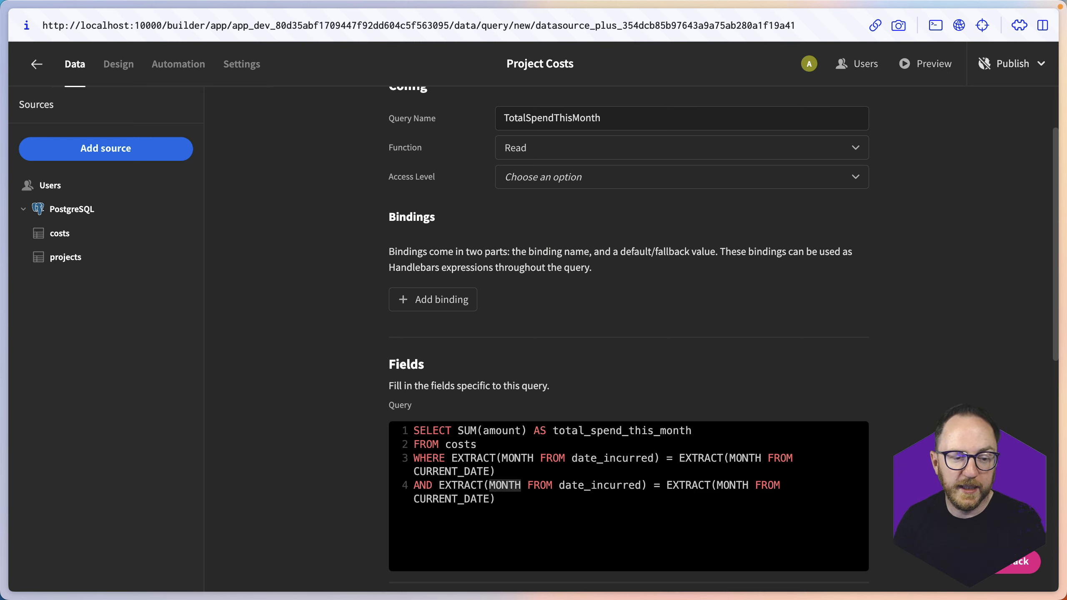
{"action": "type", "text": "YEAR"}
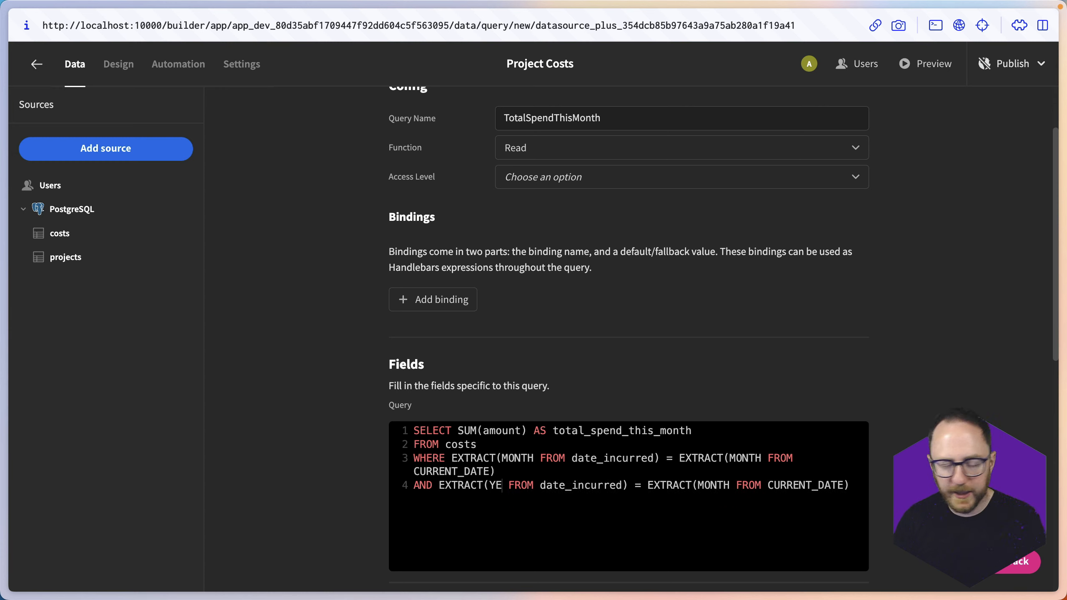
{"action": "double_click", "coordinate": [736, 485]}
{"action": "type", "text": "YEAR"}
Step: Run the TotalSpendThisMonth query, preview its result as a table and save the query
{"action": "scroll", "coordinate": [736, 488], "scroll_direction": "down", "scroll_amount": 4}
{"action": "scroll", "coordinate": [636, 303], "scroll_direction": "down", "scroll_amount": 5}
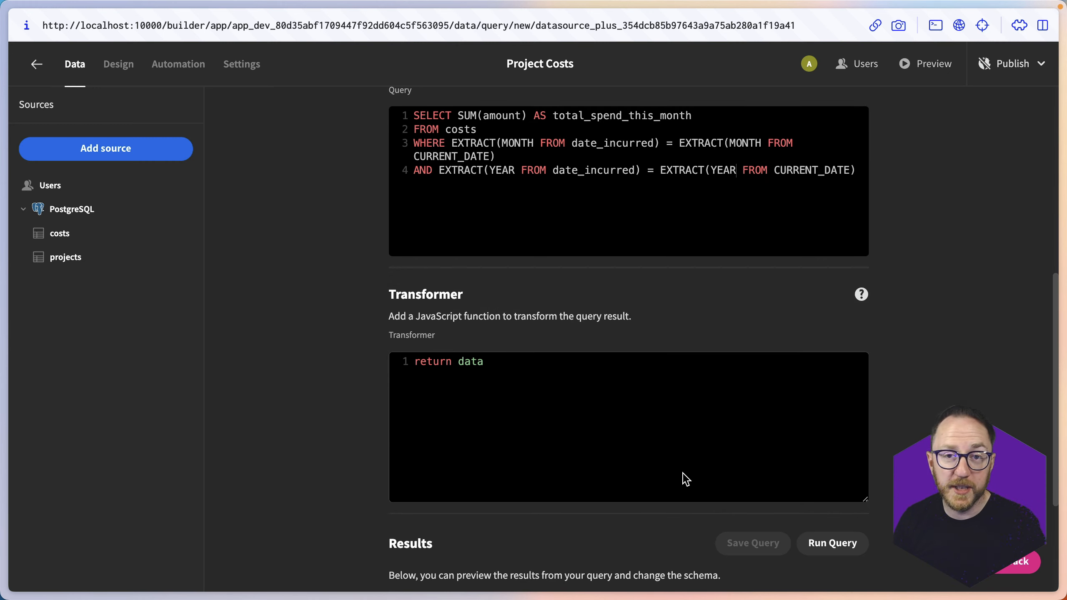
{"action": "scroll", "coordinate": [698, 469], "scroll_direction": "down", "scroll_amount": 6}
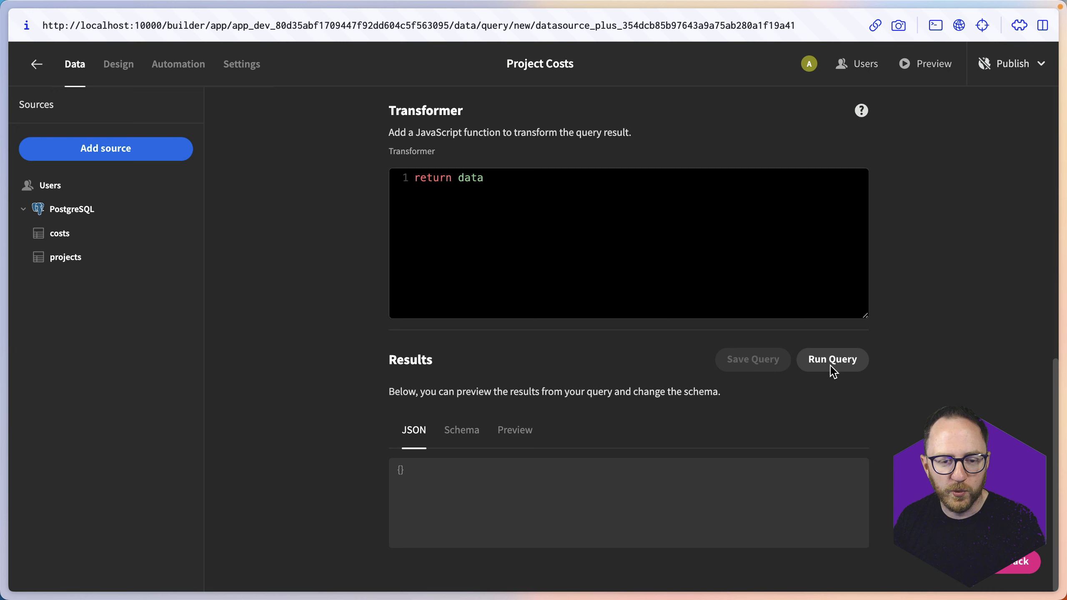
{"action": "left_click", "coordinate": [832, 367]}
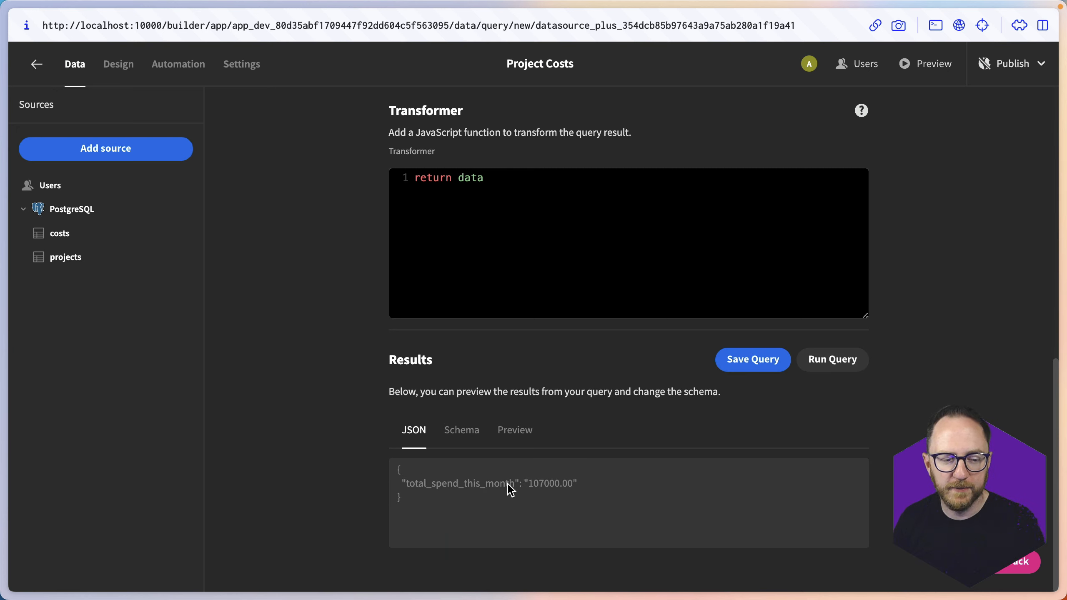
{"action": "left_click", "coordinate": [513, 439]}
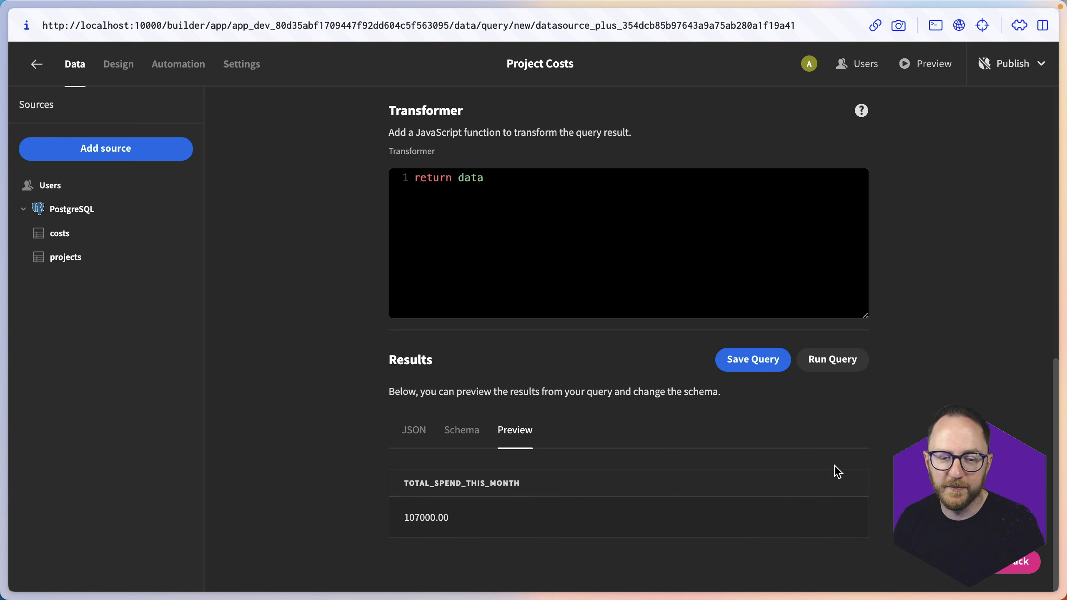
{"action": "left_click", "coordinate": [752, 363]}
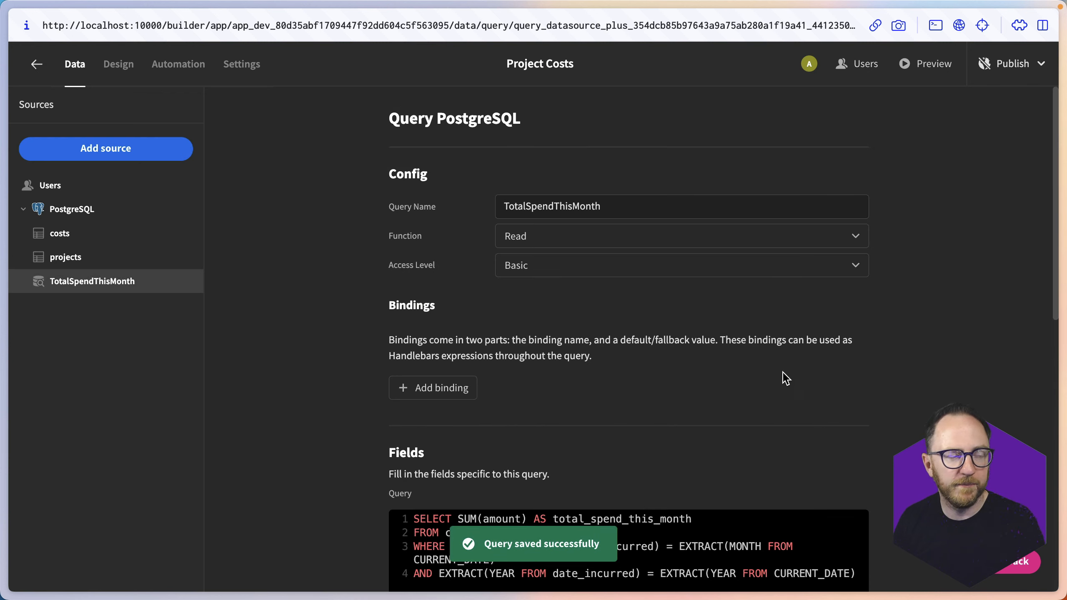
Step: Add a Container to the /home screen in the app design and name it CardContainer
{"action": "left_click", "coordinate": [113, 67]}
{"action": "left_click", "coordinate": [780, 547]}
{"action": "left_click", "coordinate": [887, 231]}
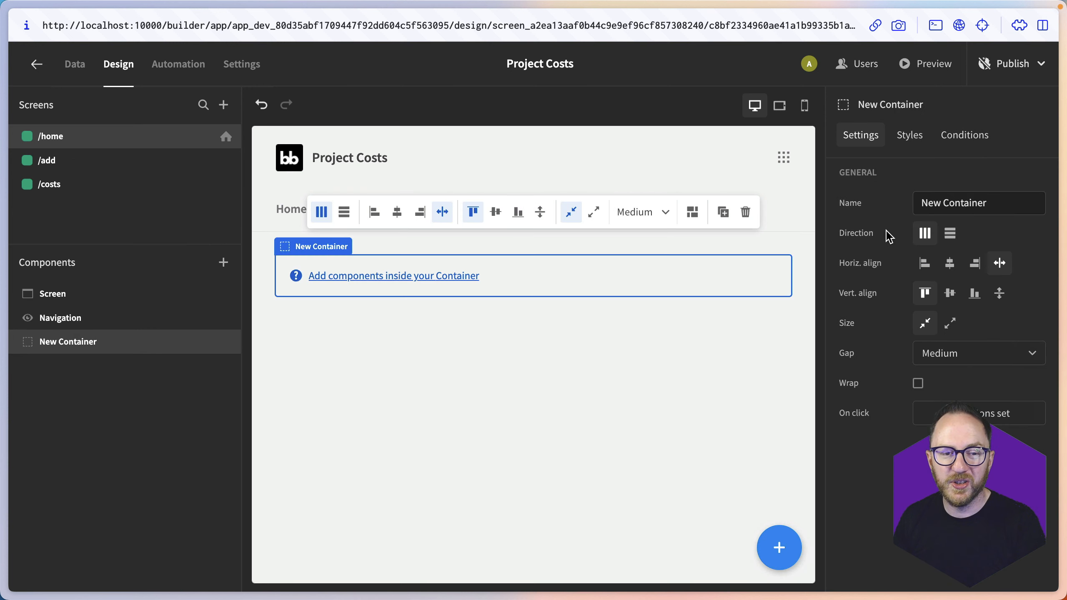
{"action": "triple_click", "coordinate": [951, 203]}
{"action": "type", "text": "Car"}
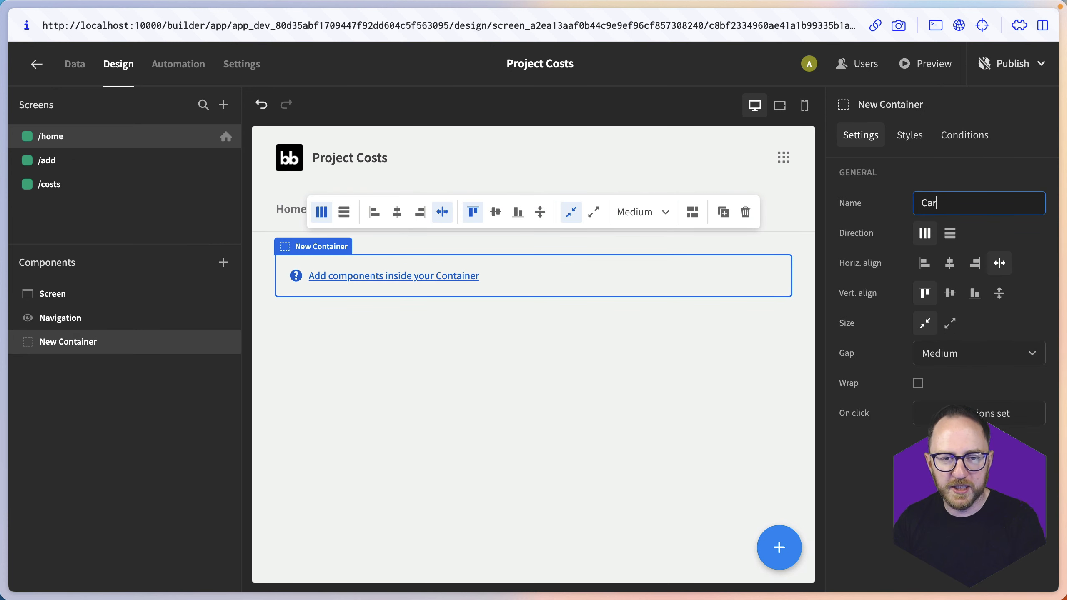
{"action": "type", "text": "dContainer"}
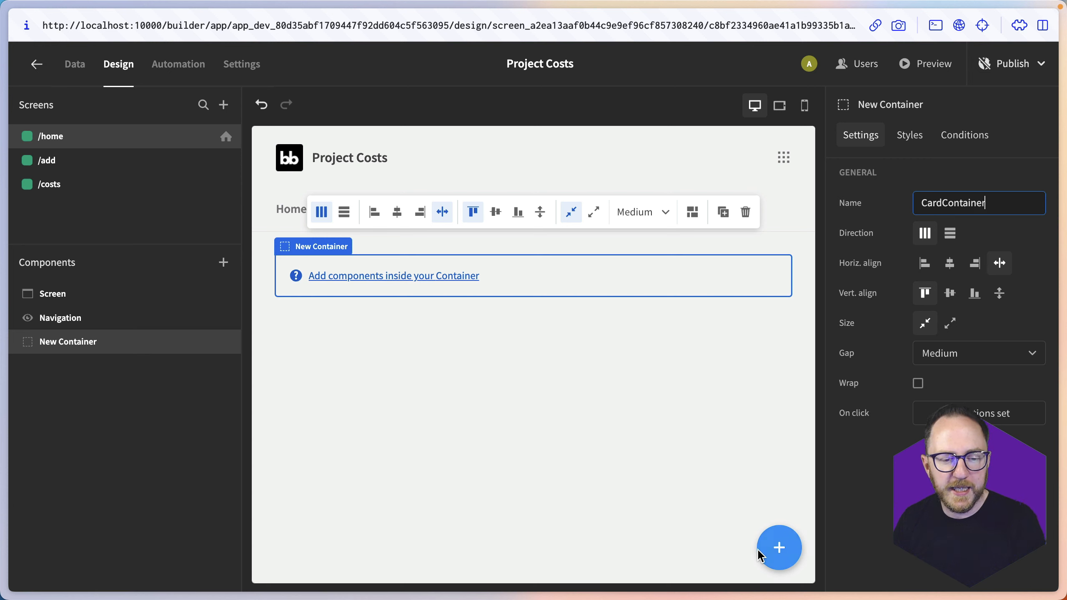
Step: Add a Cards block inside CardContainer and turn off its pagination
{"action": "left_click", "coordinate": [761, 555]}
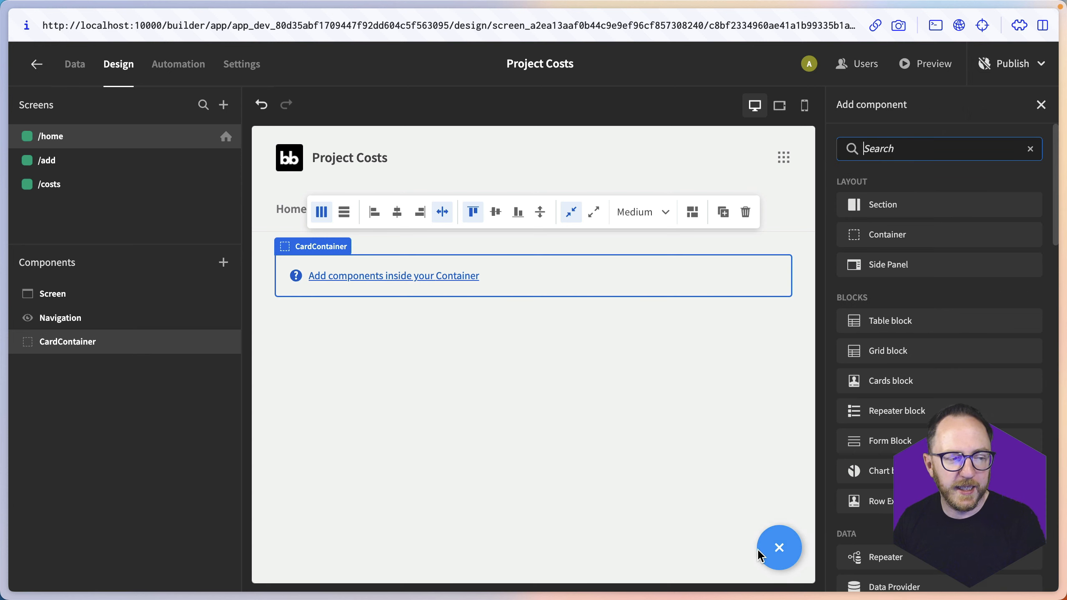
{"action": "left_click", "coordinate": [886, 391]}
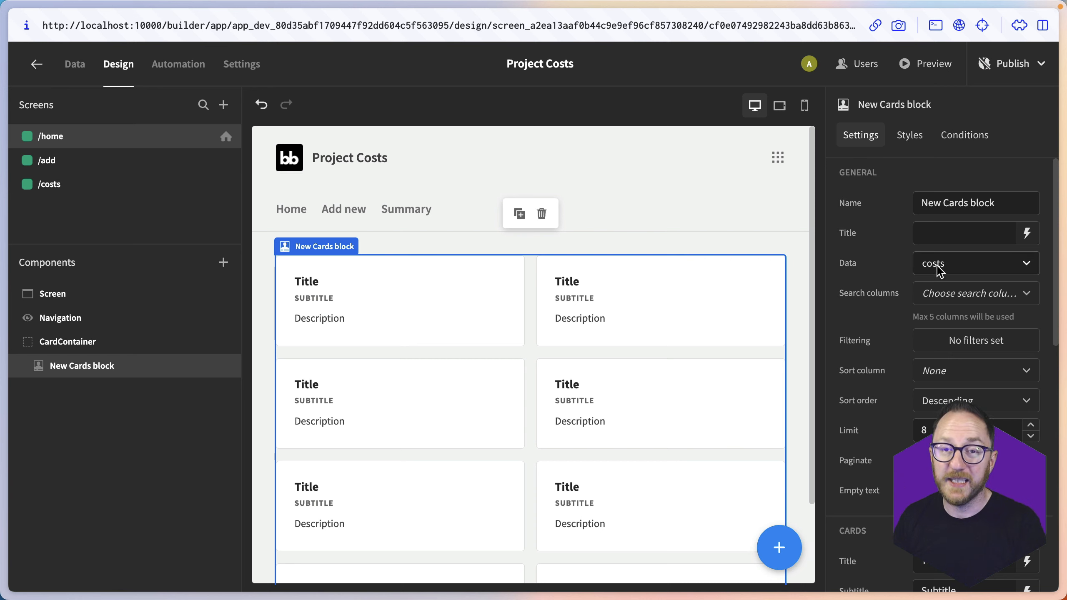
{"action": "scroll", "coordinate": [471, 403], "scroll_direction": "down", "scroll_amount": 3}
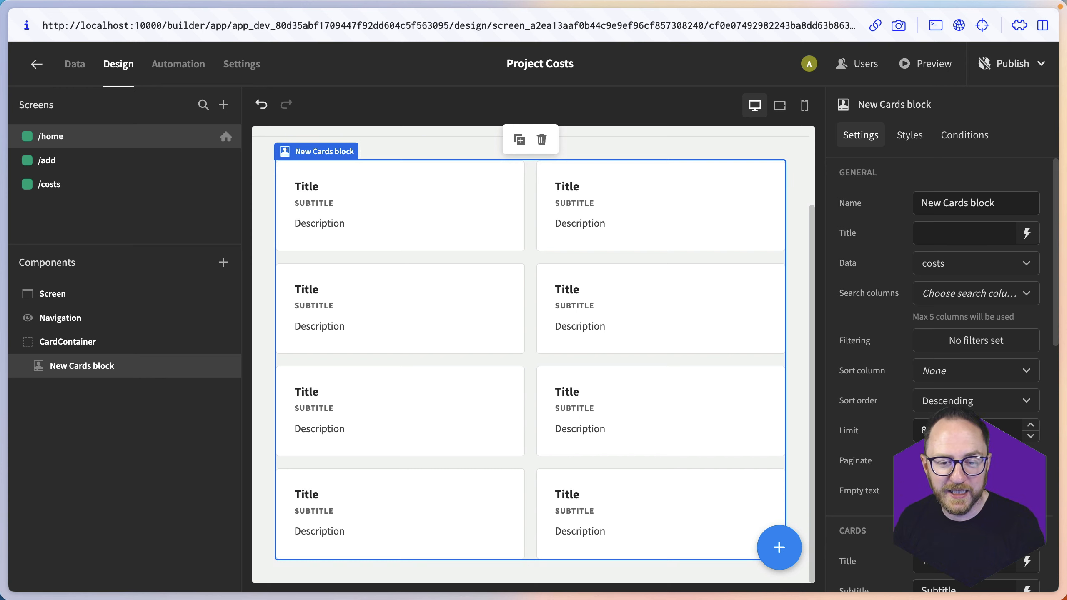
{"action": "scroll", "coordinate": [663, 566], "scroll_direction": "down", "scroll_amount": 1}
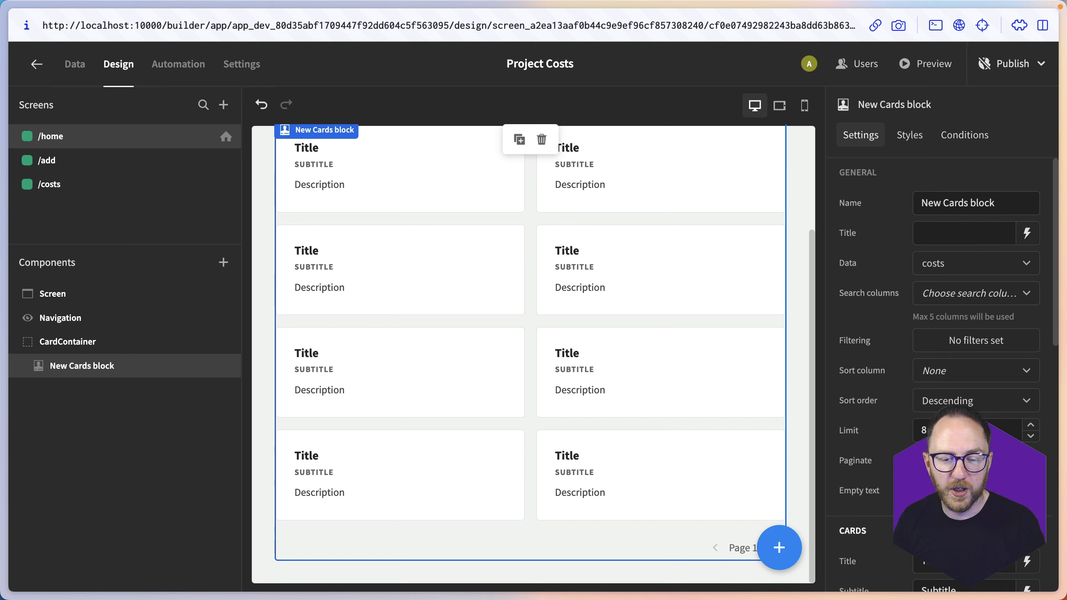
{"action": "left_click", "coordinate": [918, 461]}
{"action": "scroll", "coordinate": [537, 511], "scroll_direction": "up", "scroll_amount": 3}
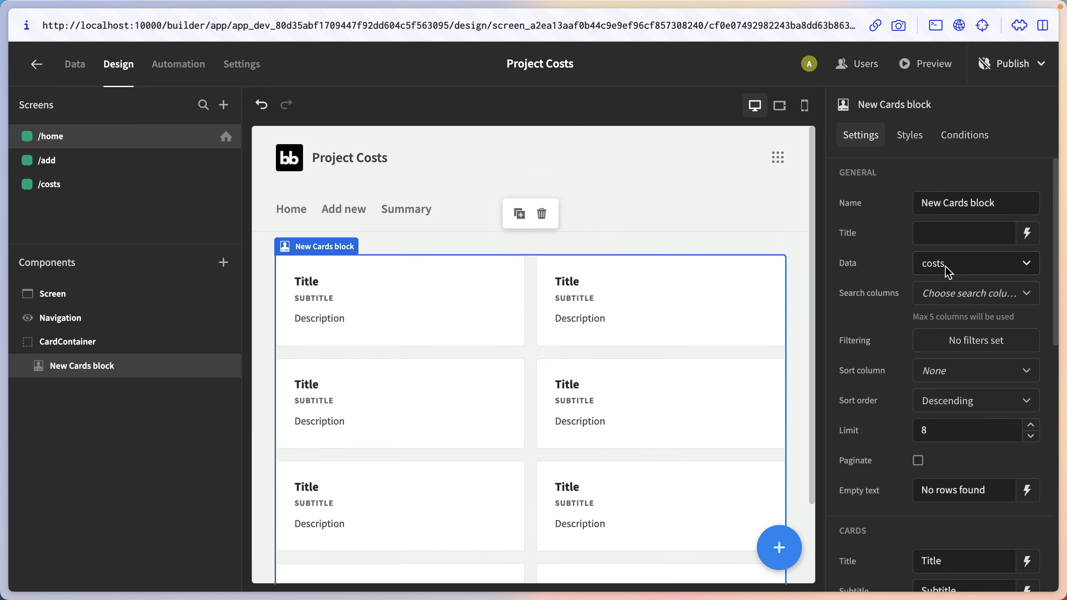
Step: Set the cards block's data to the TotalSpendThisMonth query and name the block TotalSpendBlock
{"action": "left_click", "coordinate": [949, 272]}
{"action": "left_click", "coordinate": [953, 419]}
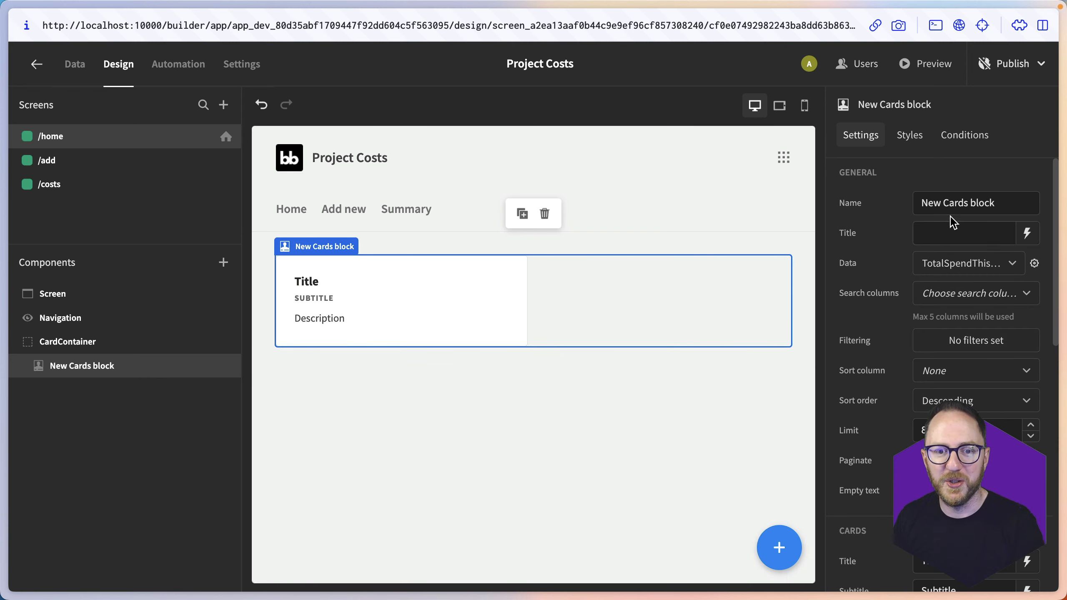
{"action": "triple_click", "coordinate": [966, 203]}
{"action": "type", "text": "Tota"}
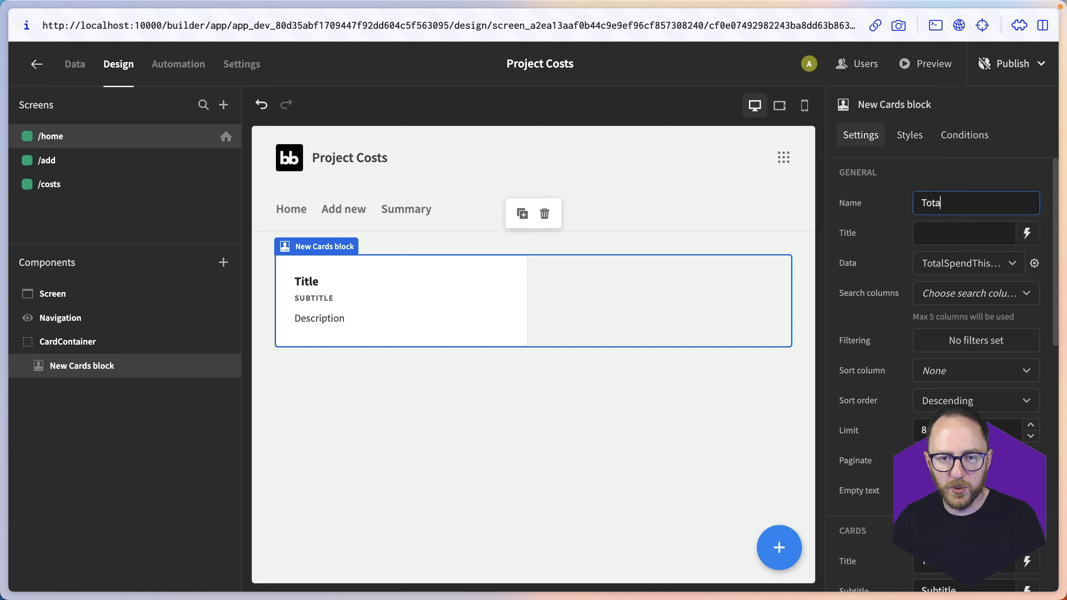
{"action": "type", "text": "lSpend"}
Step: Bind the card title to the block's total_spend_this_month value, prefixed with £, and save the binding
{"action": "scroll", "coordinate": [966, 294], "scroll_direction": "down", "scroll_amount": 5}
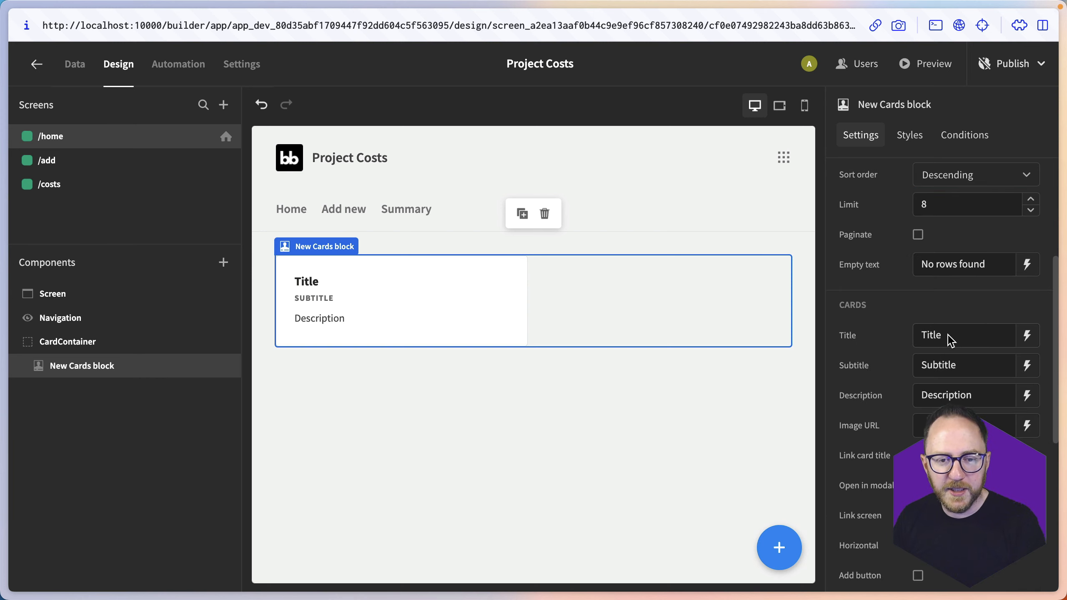
{"action": "left_click", "coordinate": [1027, 336]}
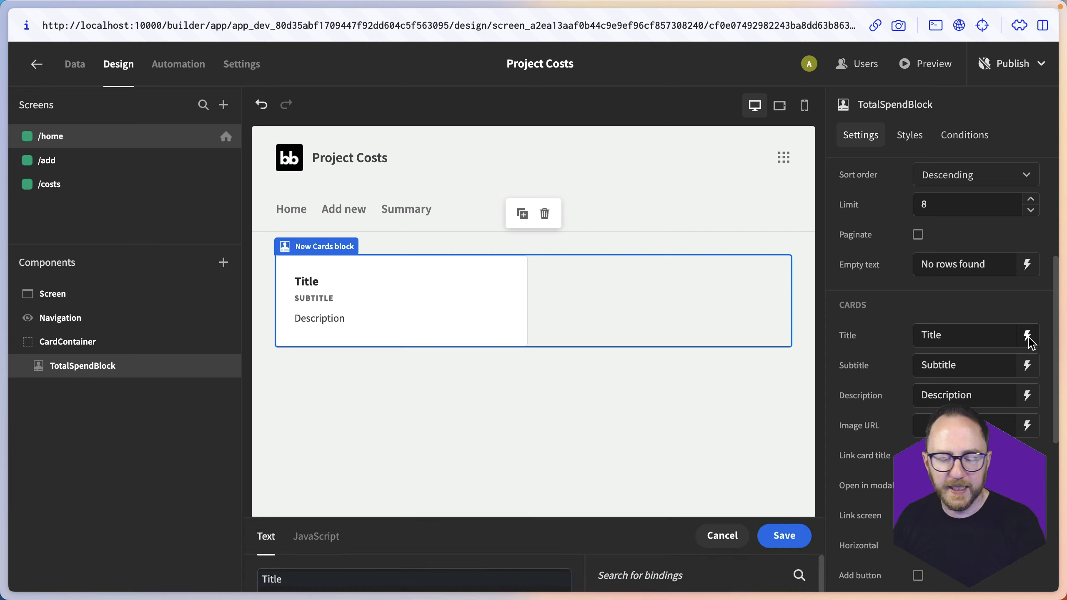
{"action": "left_click", "coordinate": [399, 425]}
{"action": "key", "text": "ctrl+a"}
{"action": "key", "text": "BackSpace"}
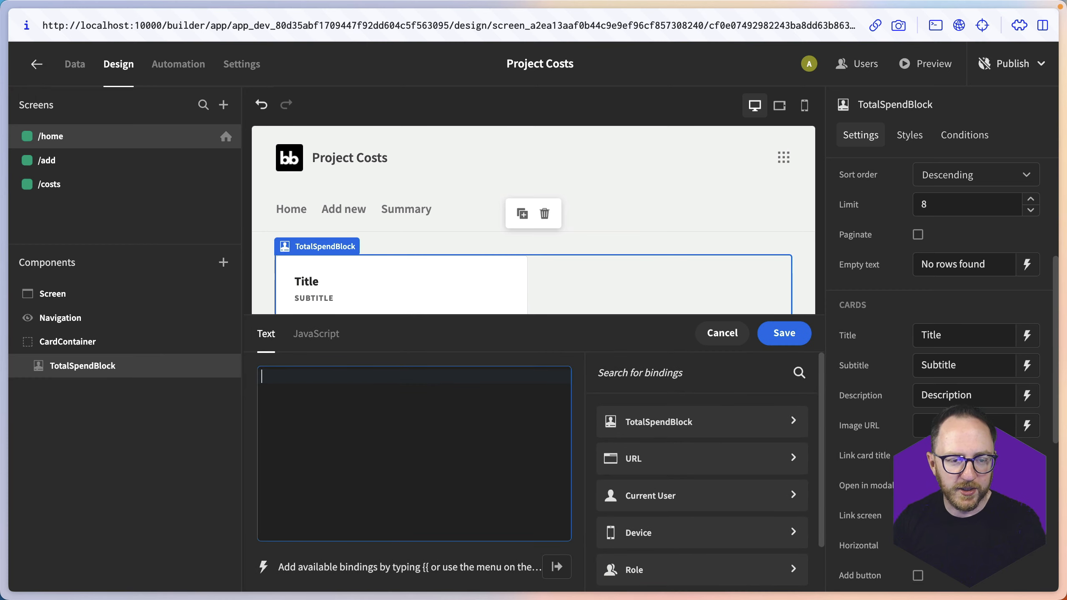
{"action": "left_click", "coordinate": [591, 421]}
{"action": "left_click", "coordinate": [661, 444]}
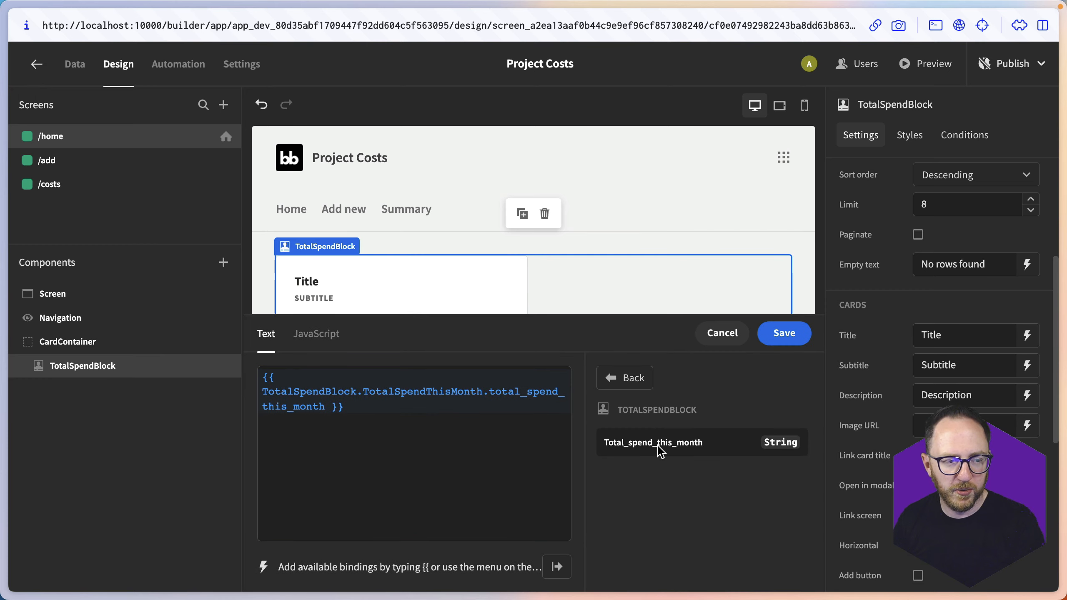
{"action": "left_click", "coordinate": [310, 375]}
{"action": "key", "text": "super+a"}
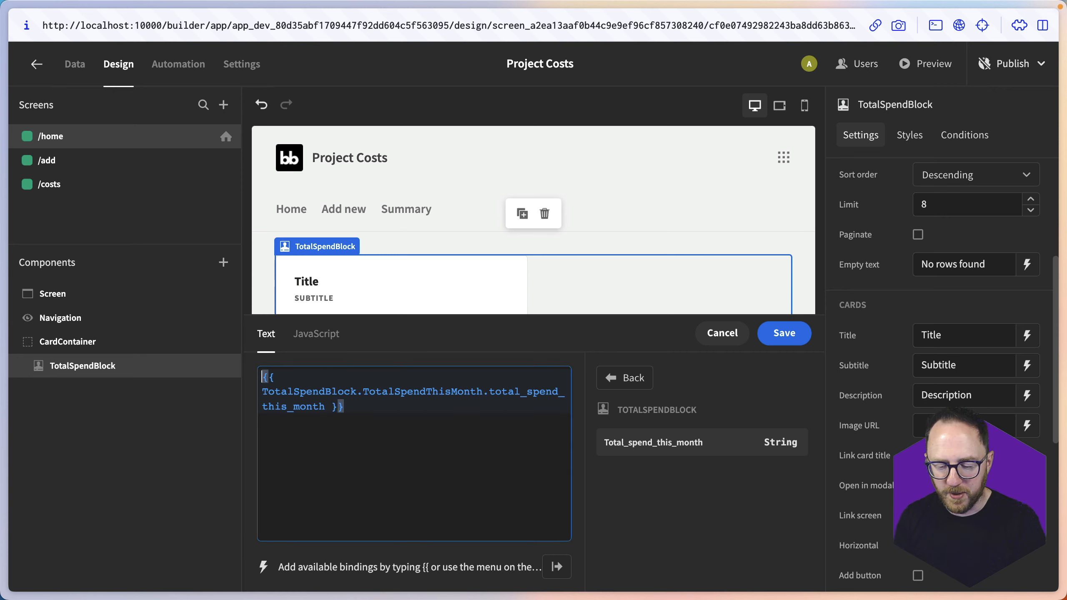
{"action": "type", "text": "£"}
{"action": "left_click", "coordinate": [785, 333]}
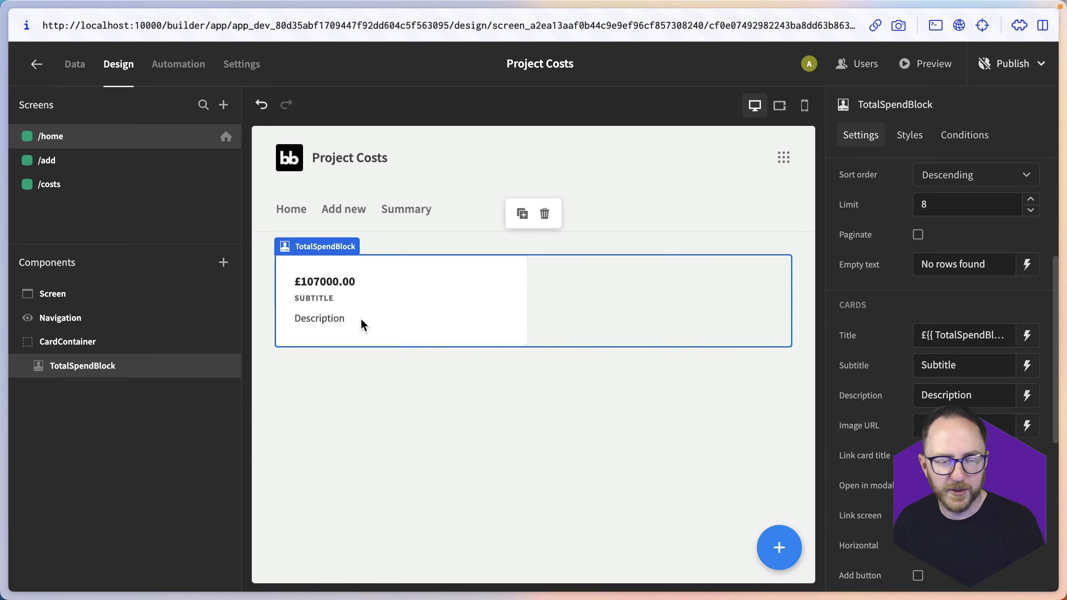
Step: Set the card subtitle to "Total spend this month" and clear the card description
{"action": "double_click", "coordinate": [954, 365]}
{"action": "type", "text": "Total spe"}
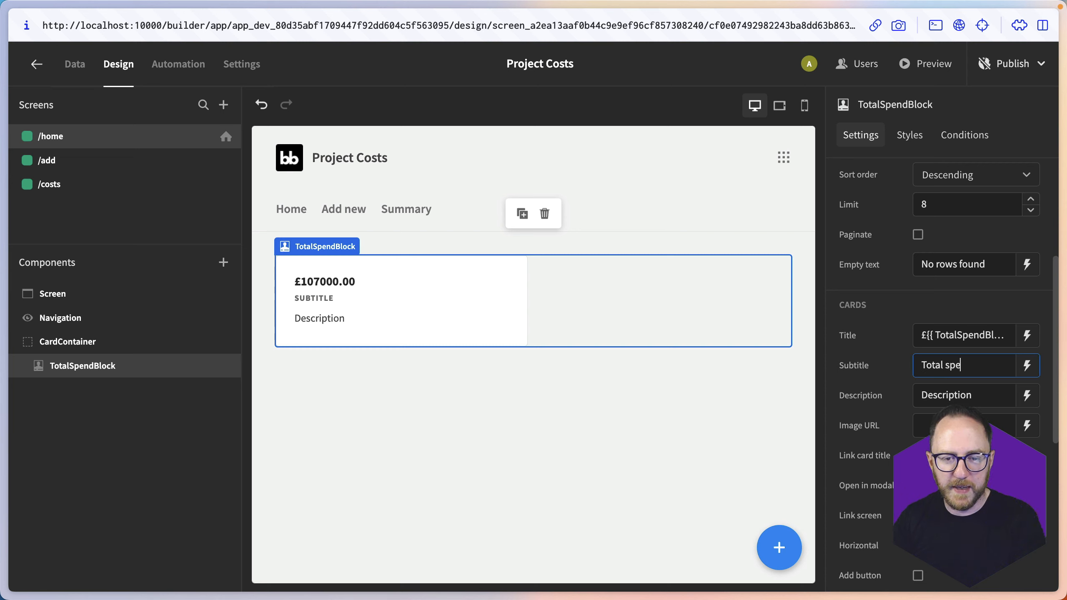
{"action": "type", "text": "nd this month"}
{"action": "left_click", "coordinate": [449, 464]}
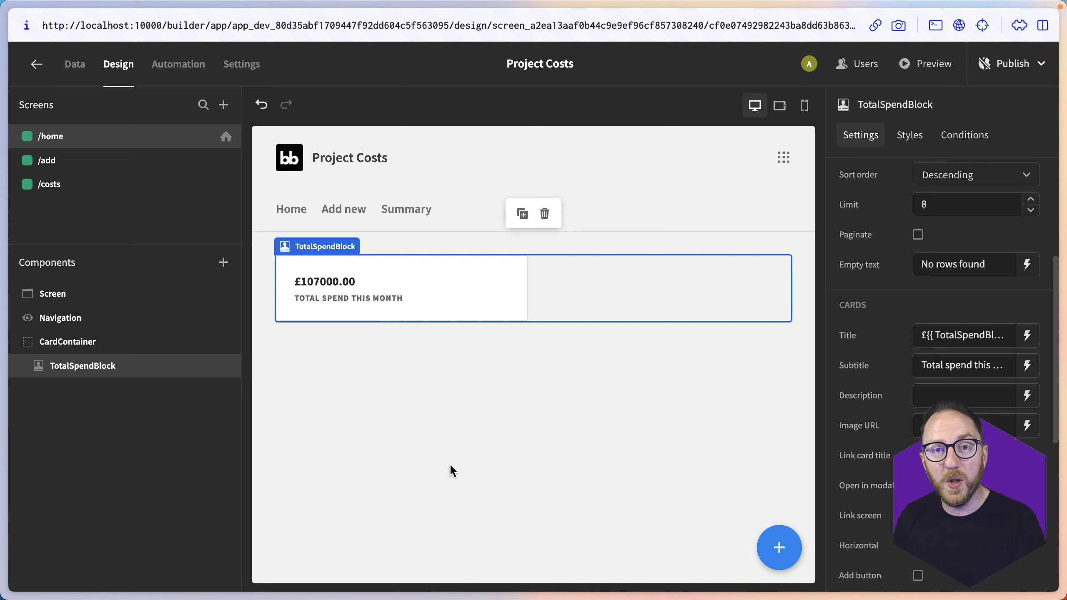
Step: Review the projects and costs tables in the PostgreSQL data source
{"action": "left_click", "coordinate": [72, 71]}
{"action": "left_click", "coordinate": [65, 257]}
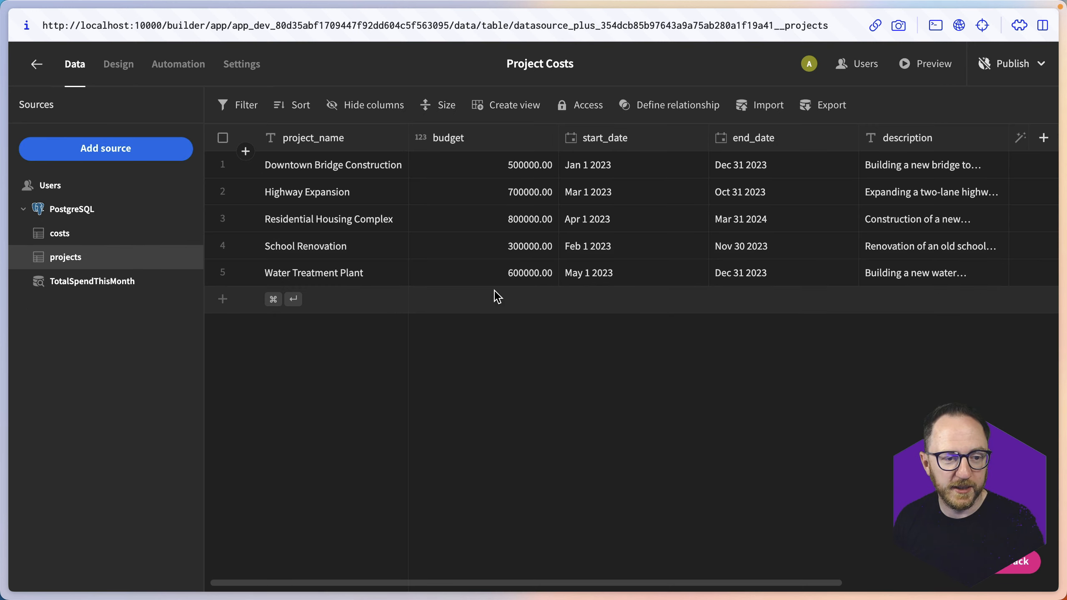
{"action": "left_click", "coordinate": [107, 234]}
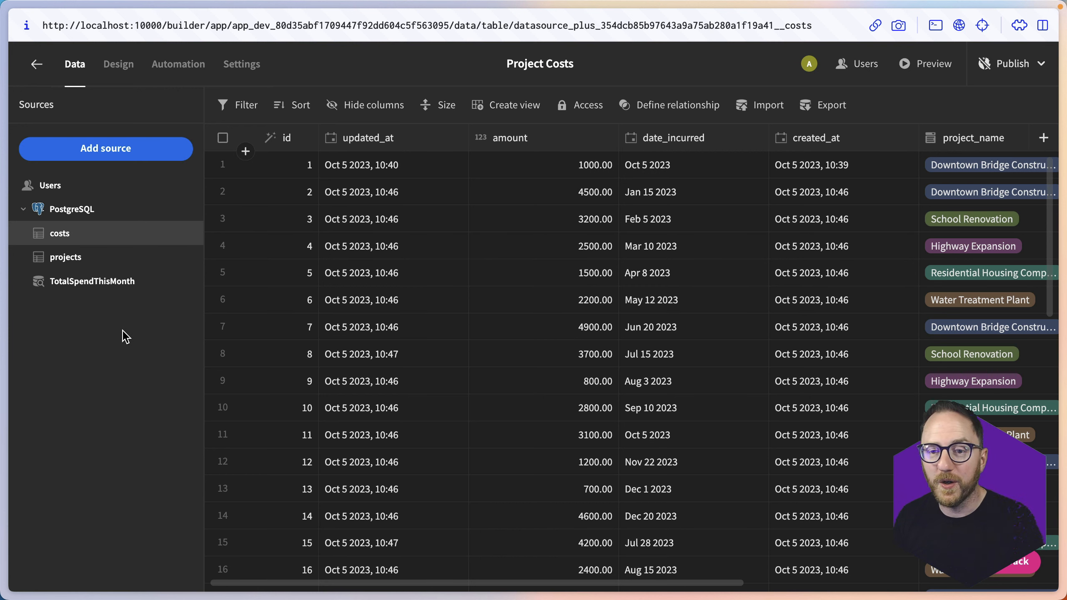
Step: Create a new query on the PostgreSQL data source and name it TotalOverUnder
{"action": "left_click", "coordinate": [96, 210]}
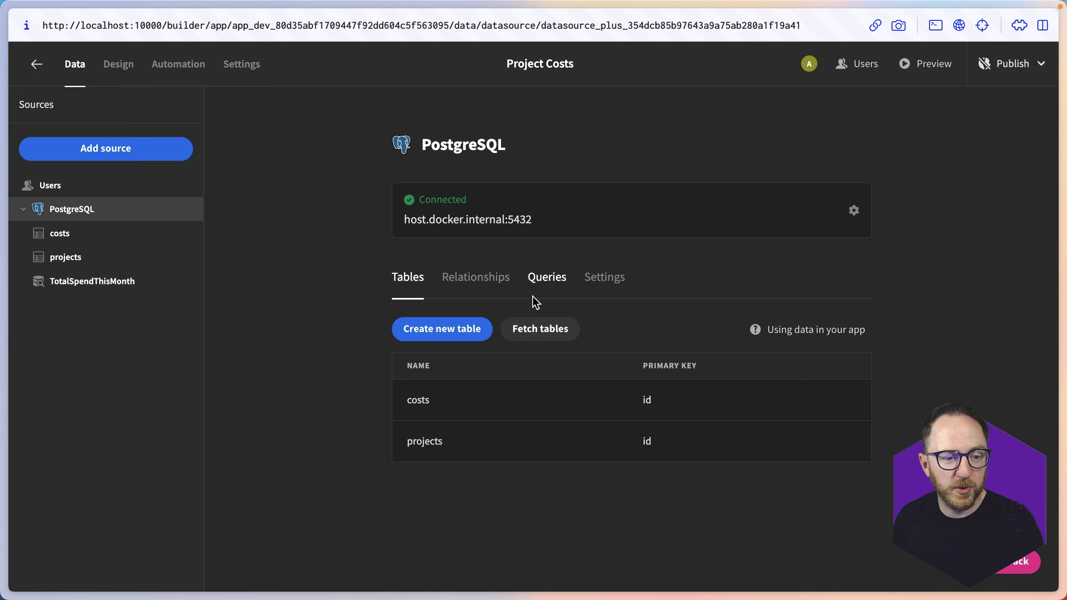
{"action": "left_click", "coordinate": [541, 287]}
{"action": "left_click", "coordinate": [452, 331]}
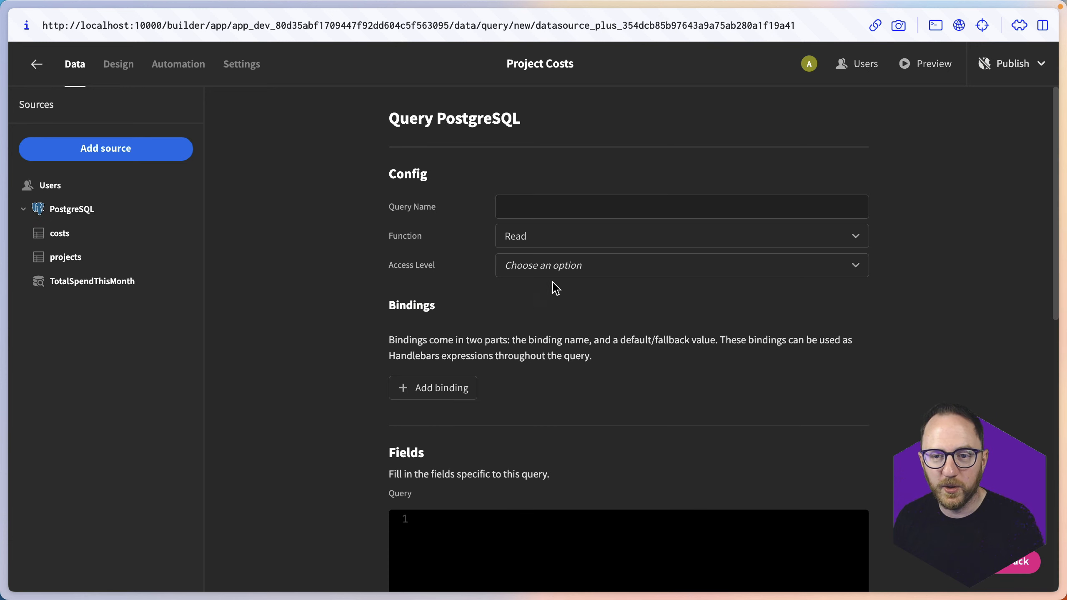
{"action": "left_click", "coordinate": [561, 206]}
{"action": "type", "text": "T"}
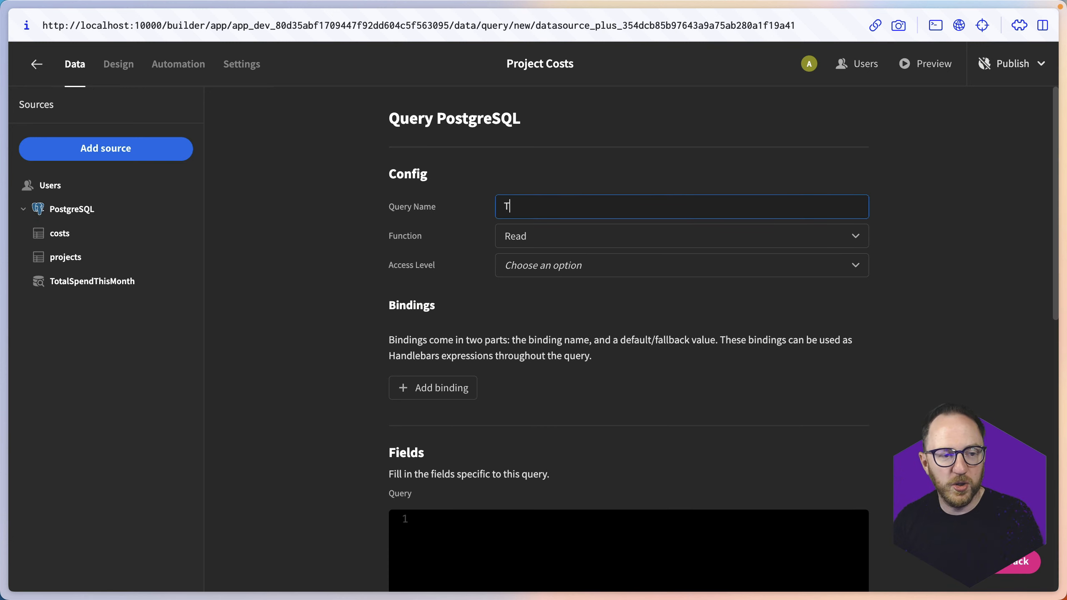
{"action": "type", "text": "otalOverUnder"}
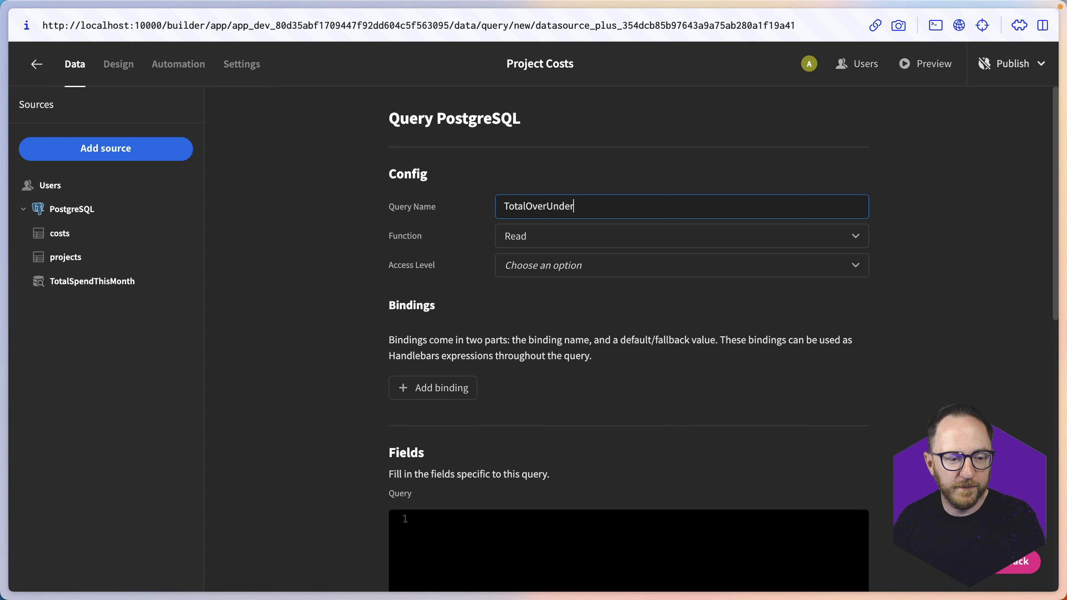
Step: Start the SQL with a WITH clause TotalBudgets that selects SUM(budget) AS total_budgets from projects
{"action": "scroll", "coordinate": [673, 436], "scroll_direction": "down", "scroll_amount": 3}
{"action": "left_click", "coordinate": [672, 435]}
{"action": "type", "text": "WITH TotalBudgets AS ("}
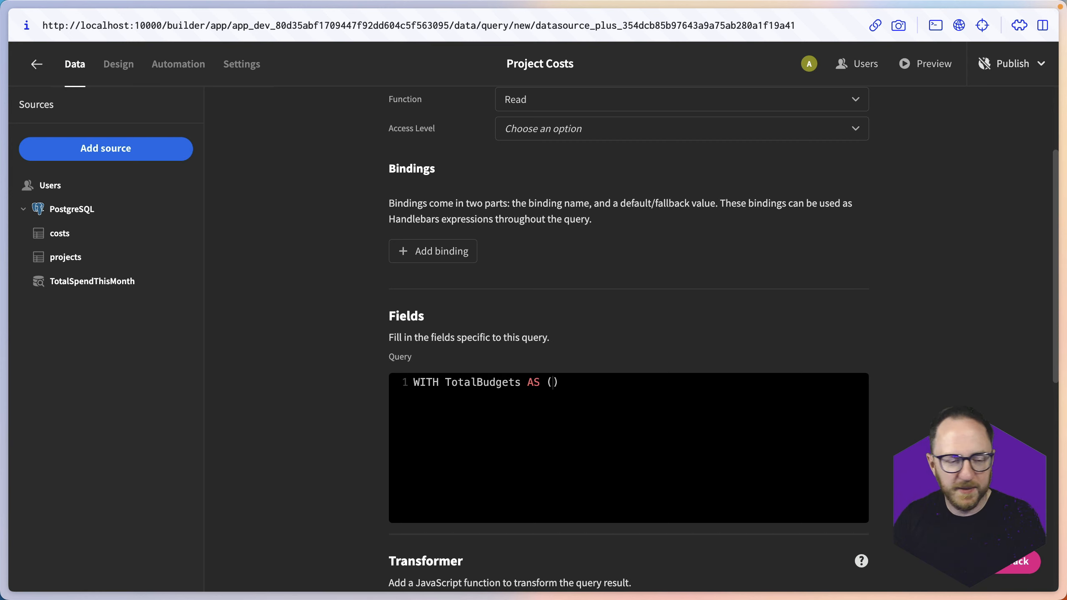
{"action": "key", "text": "Return"}
{"action": "type", "text": "SELECT "}
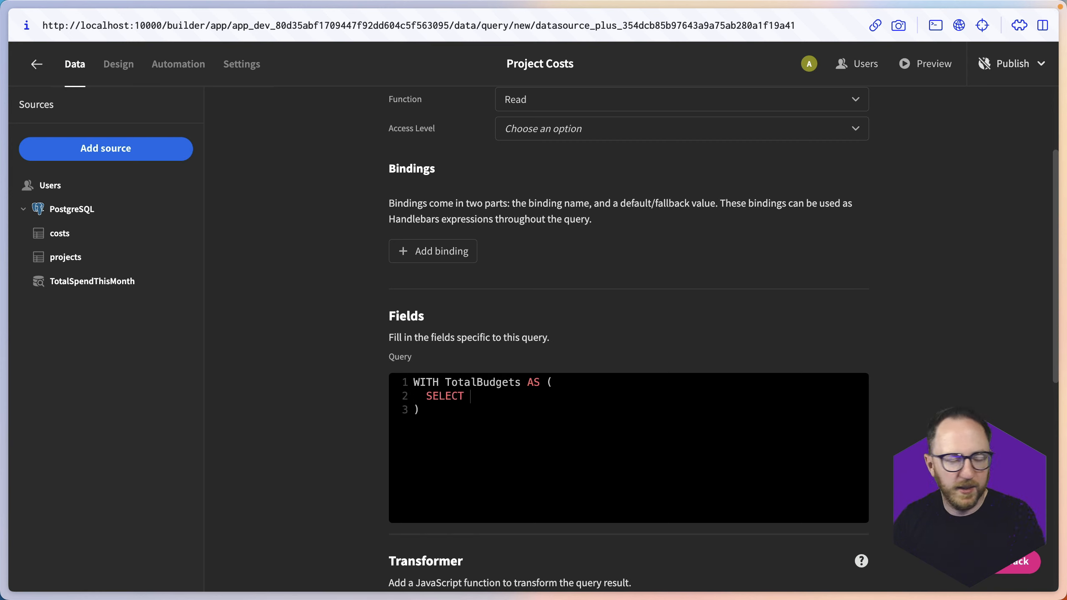
{"action": "type", "text": "SUM(budgets"}
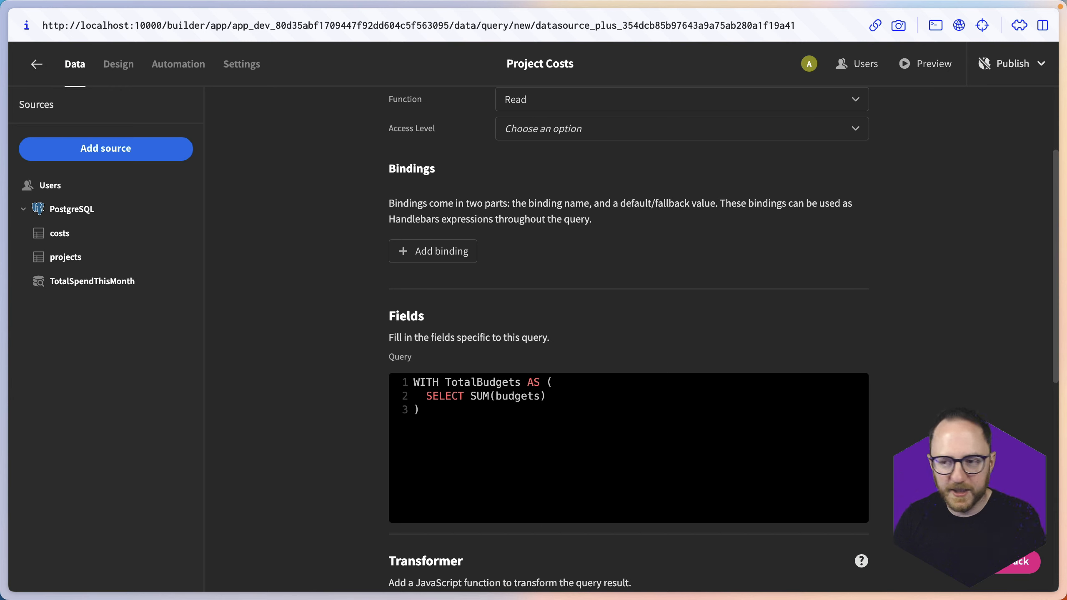
{"action": "key", "text": "BackSpace"}
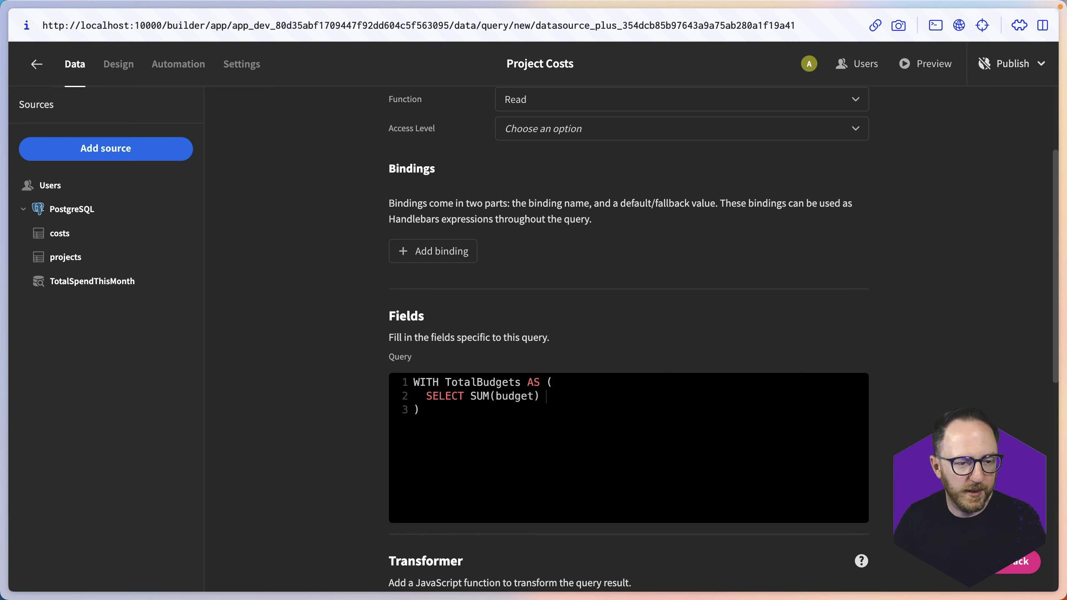
{"action": "type", "text": "AS total"}
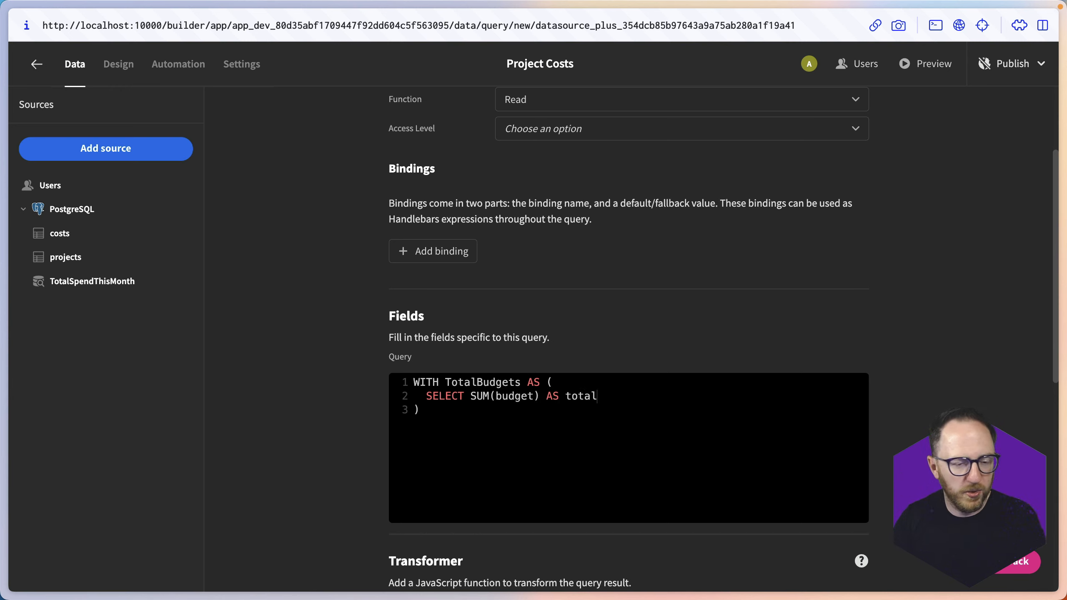
{"action": "type", "text": "_budgets"}
{"action": "key", "text": "Return"}
{"action": "type", "text": "FROM pr"}
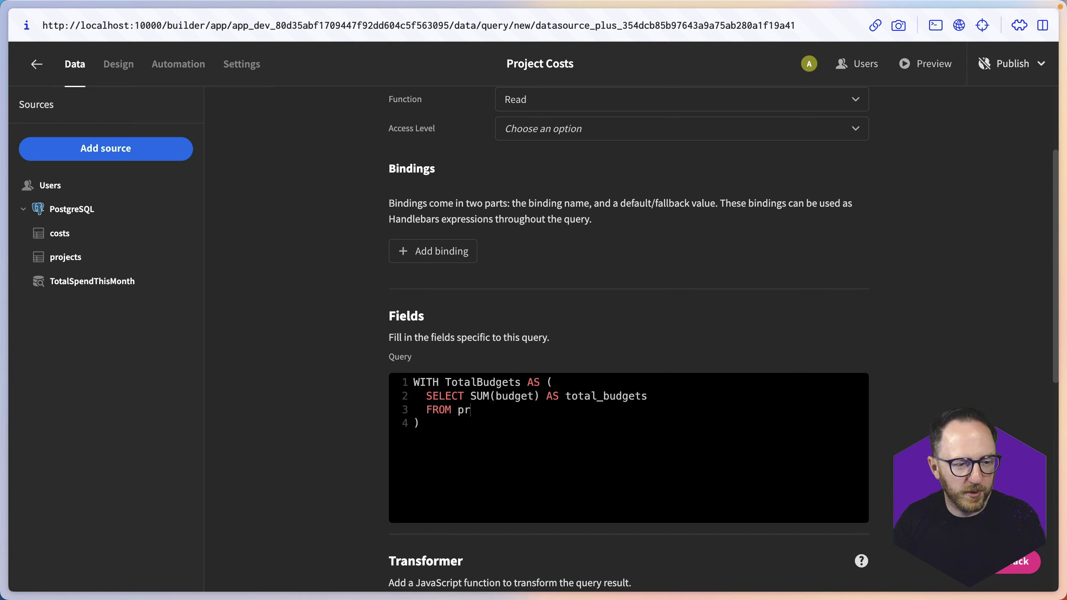
{"action": "type", "text": "ojects"}
{"action": "key", "text": "Down"}
{"action": "type", "text": ","}
Step: Add a second WITH subquery TotalCosts that selects SUM(amount) AS total_costs from costs
{"action": "key", "text": "Return"}
{"action": "type", "text": "Total"}
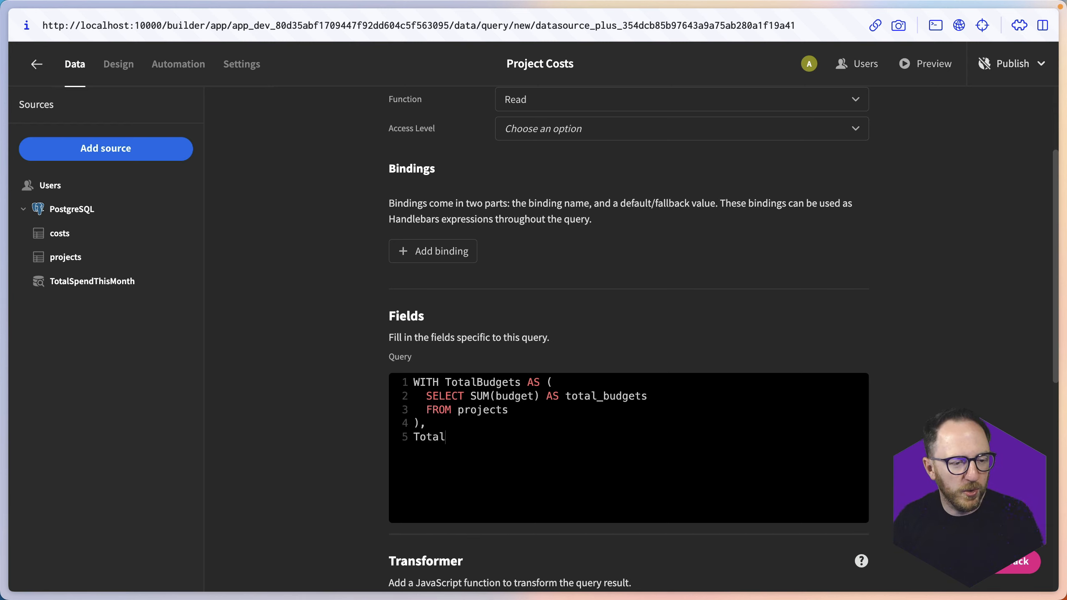
{"action": "type", "text": "Costs AS ("}
{"action": "key", "text": "Return"}
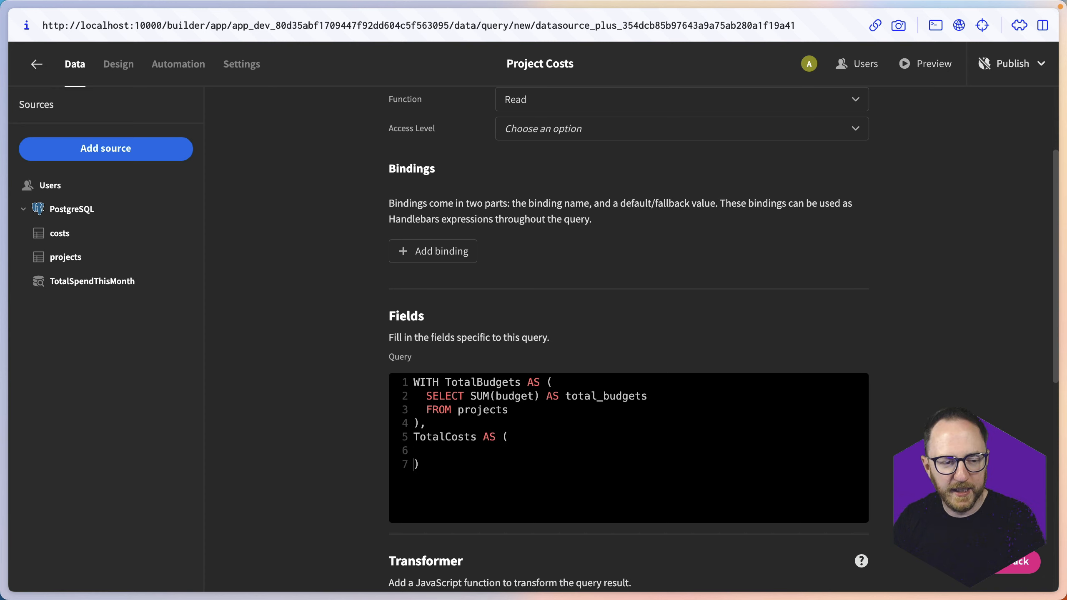
{"action": "type", "text": "SELEC"}
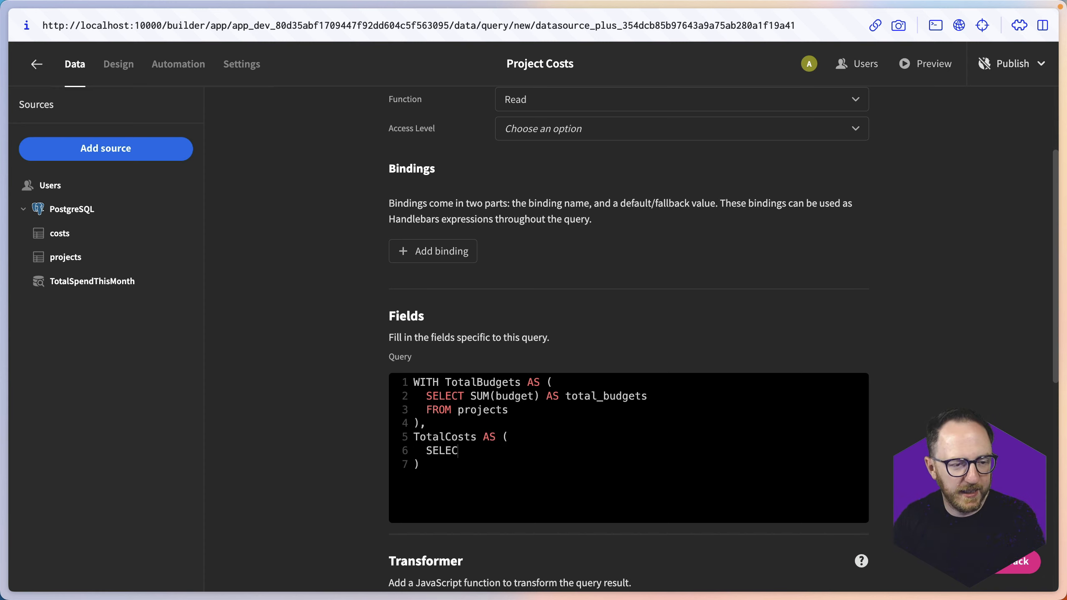
{"action": "type", "text": "T SUM(amount)"}
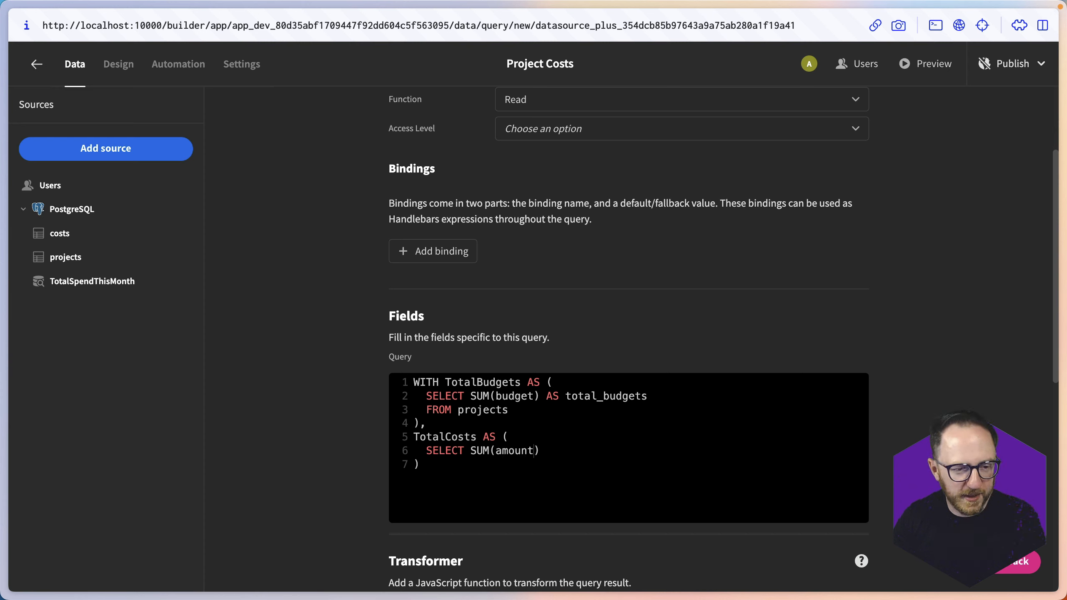
{"action": "type", "text": " AS tota"}
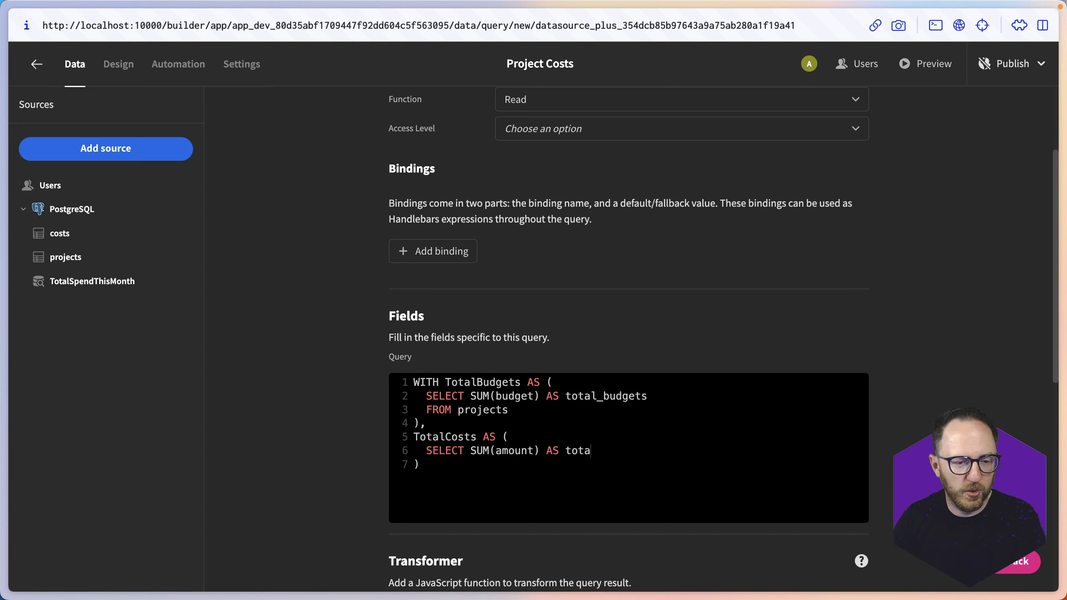
{"action": "type", "text": "l_costs"}
{"action": "key", "text": "Return"}
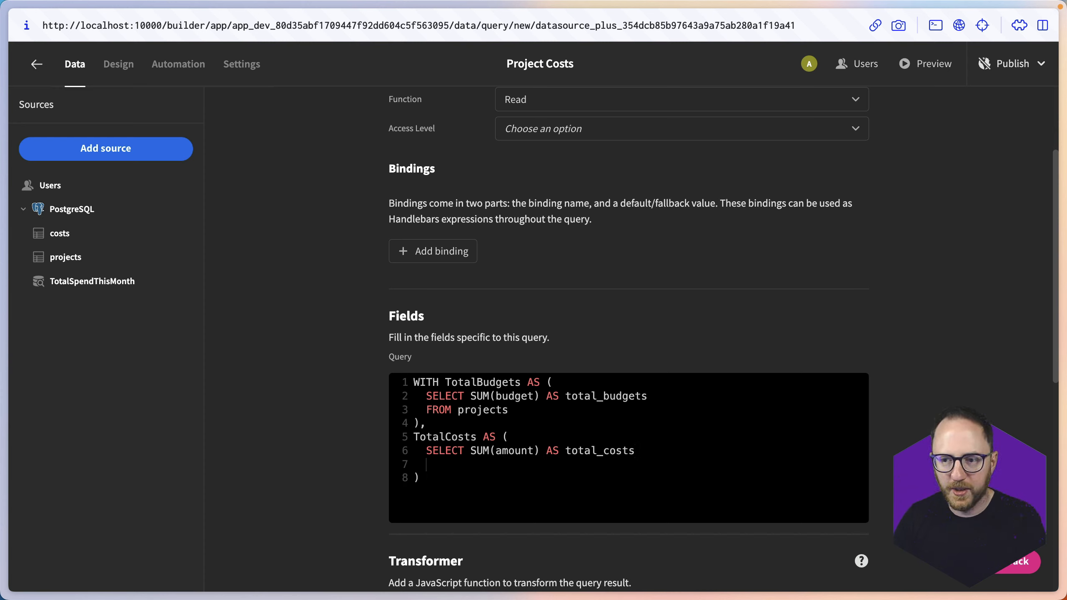
{"action": "type", "text": "FROM costs"}
{"action": "key", "text": "Down"}
Step: Begin the main SELECT below the subqueries with the columns tb.total_budgets and tc.total_costs
{"action": "key", "text": "Return"}
{"action": "type", "text": "SELE"}
{"action": "scroll", "coordinate": [629, 337], "scroll_direction": "down", "scroll_amount": 3}
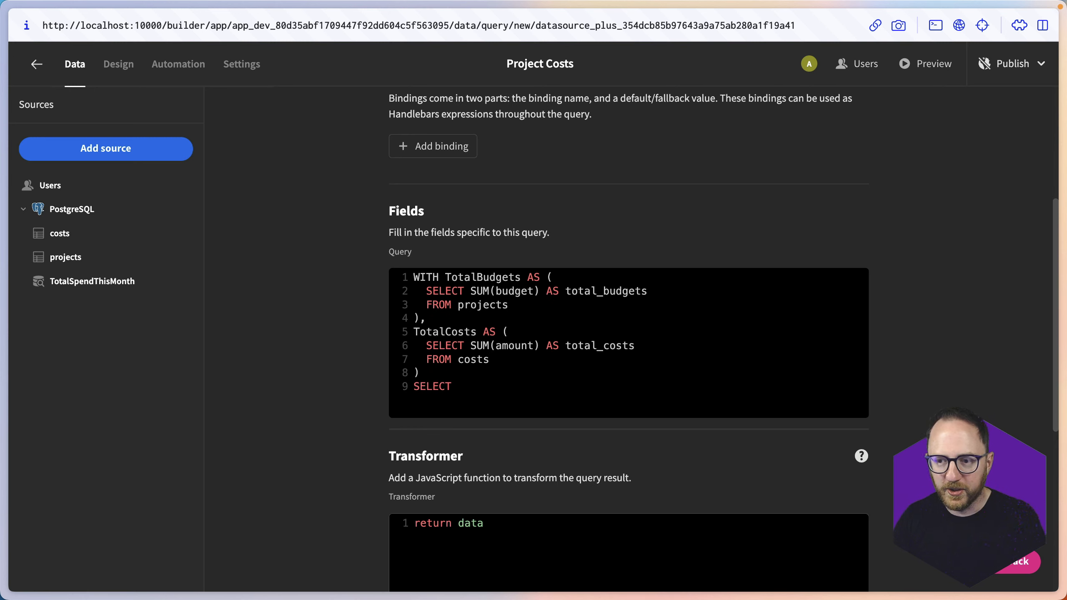
{"action": "type", "text": "tb.t"}
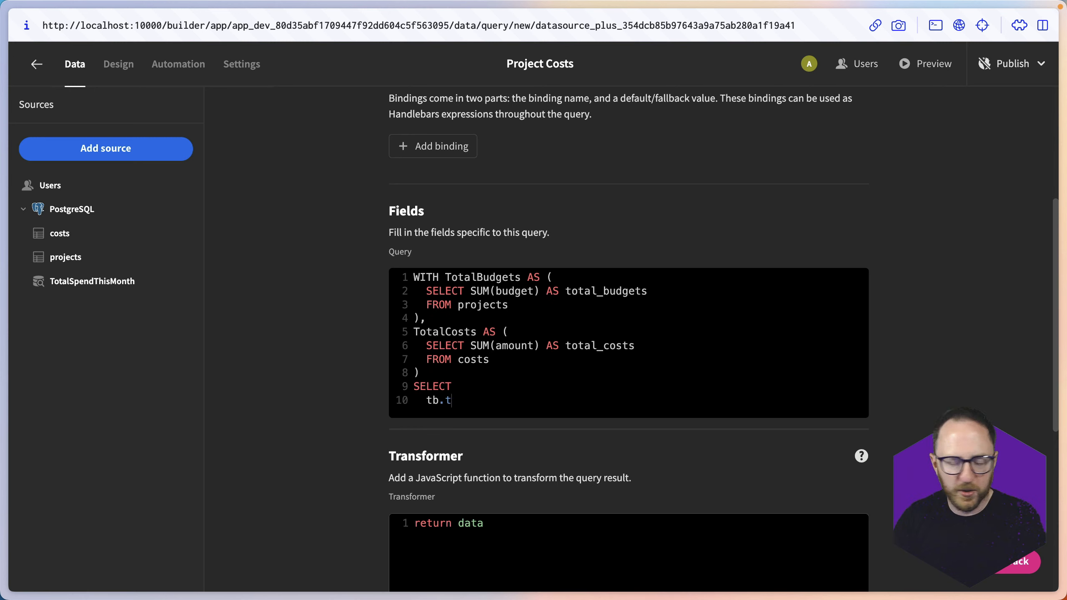
{"action": "type", "text": "otal_budgets,"}
{"action": "key", "text": "Return"}
{"action": "type", "text": "tc."}
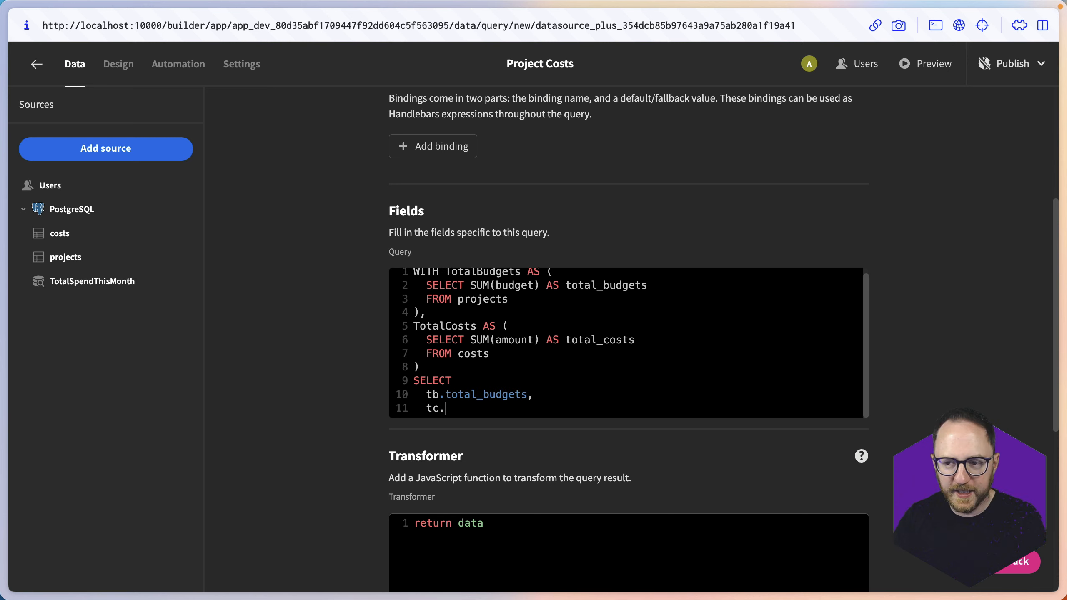
{"action": "type", "text": "total_costs,"}
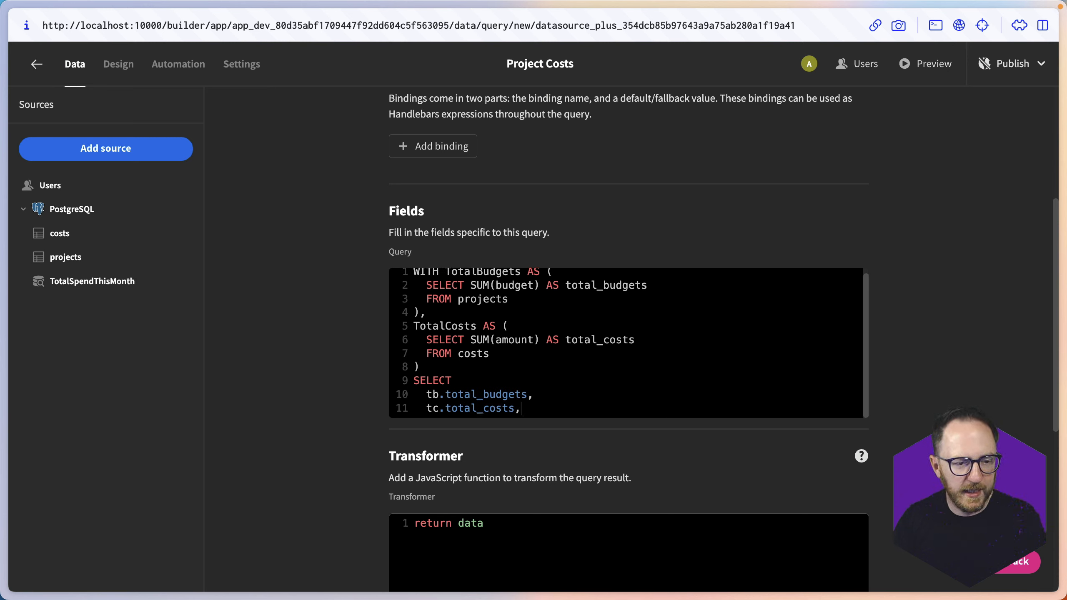
Step: Add the column (tb.total_budgets - tc.total_costs) AS difference and end the query with FROM TotalBudgets tb, TotalCosts tc;
{"action": "key", "text": "Return"}
{"action": "type", "text": "(tb.total"}
{"action": "type", "text": "_budgets - tc"}
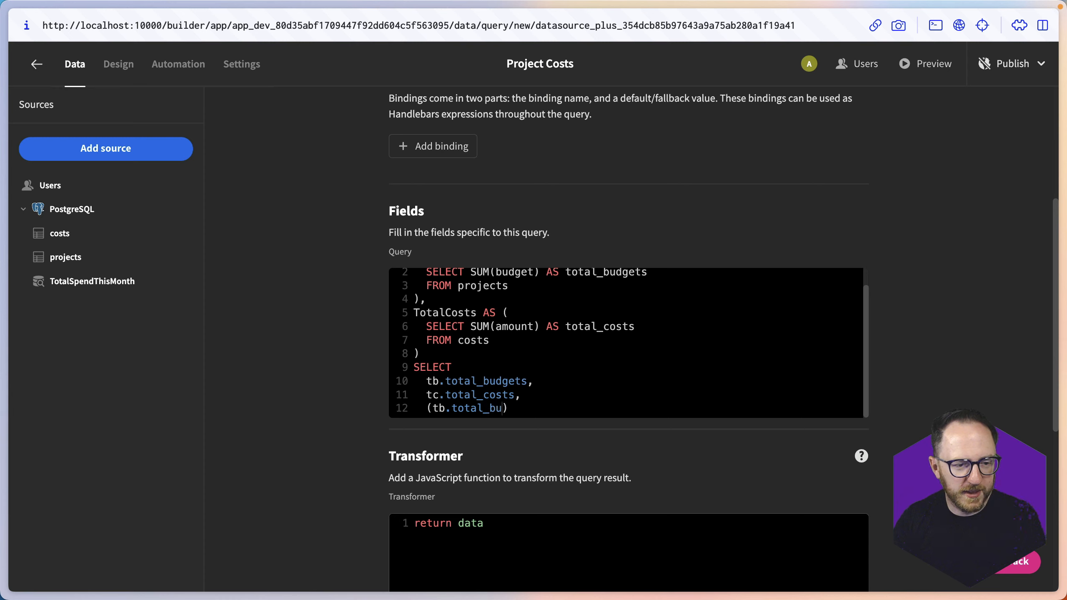
{"action": "type", "text": ","}
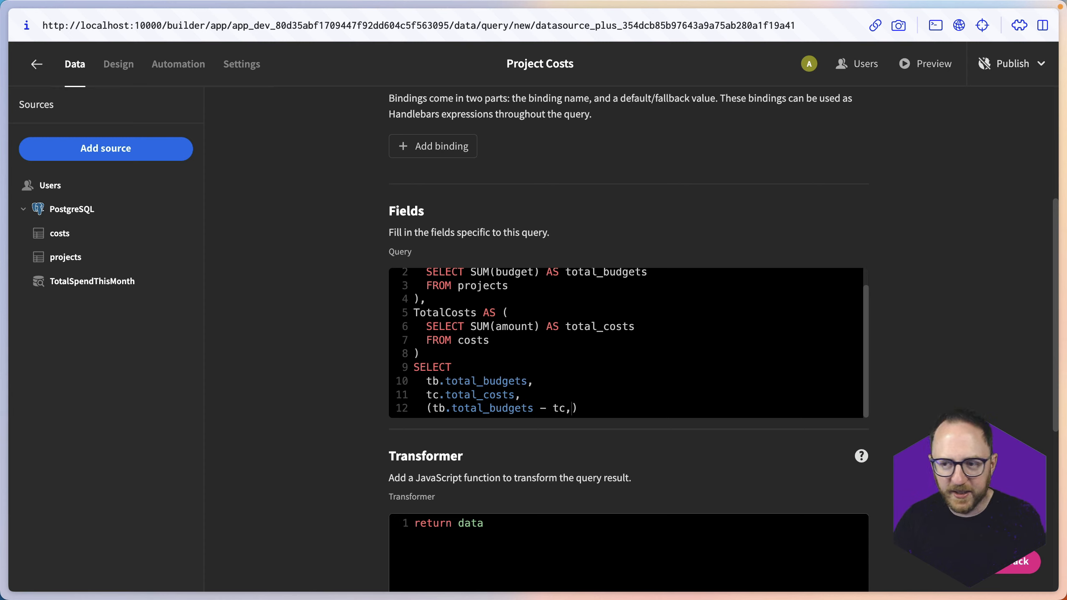
{"action": "key", "text": "BackSpace"}
{"action": "type", "text": ".total_costs)"}
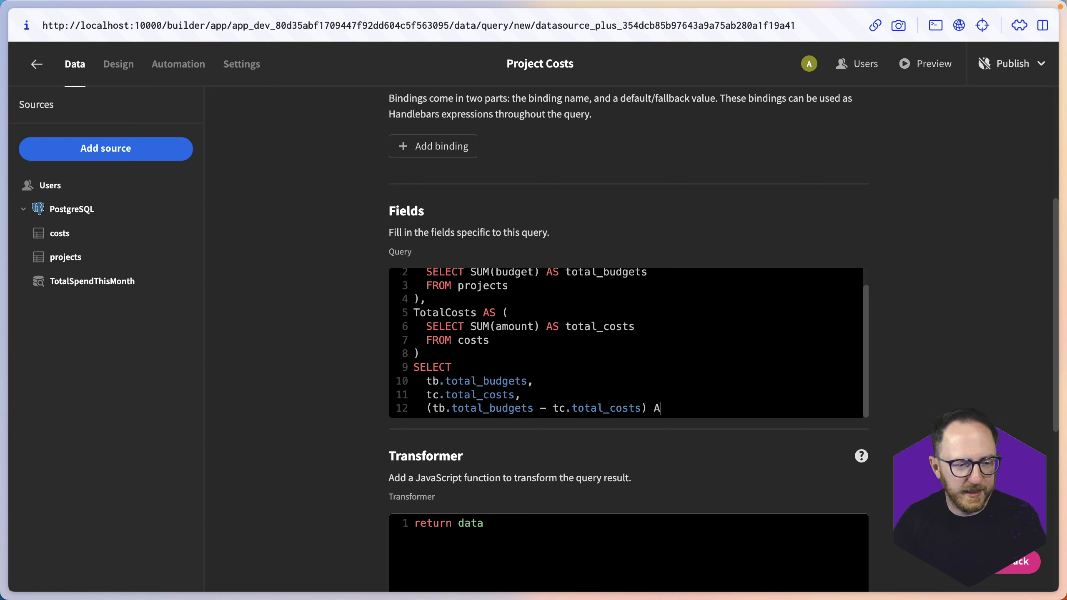
{"action": "type", "text": " AS difference"}
{"action": "key", "text": "Return"}
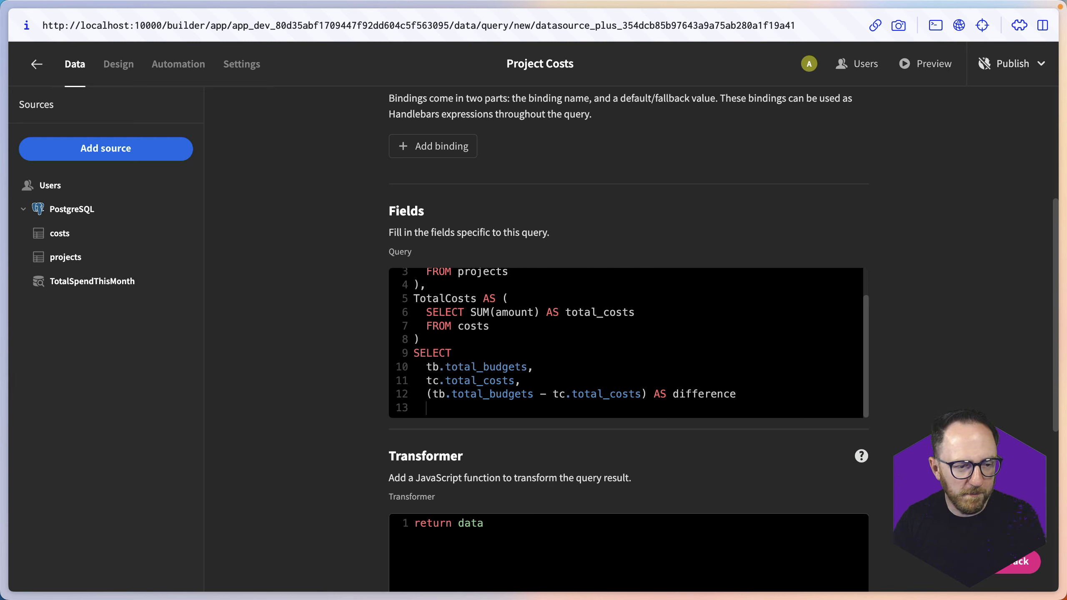
{"action": "type", "text": "FROM TotalBudgets tb"}
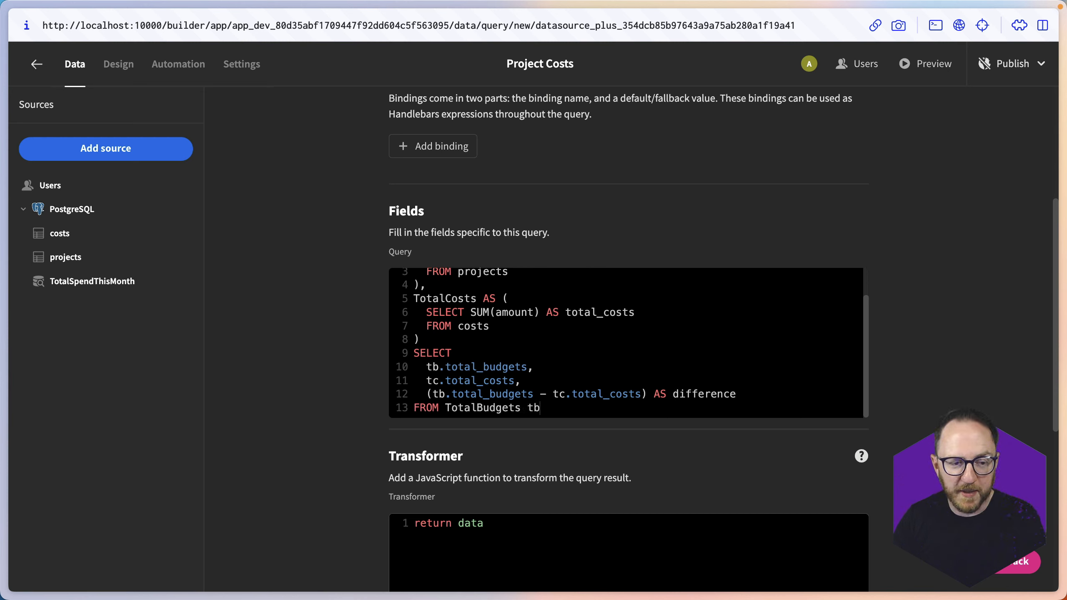
{"action": "type", "text": ", TotalCosts tc;"}
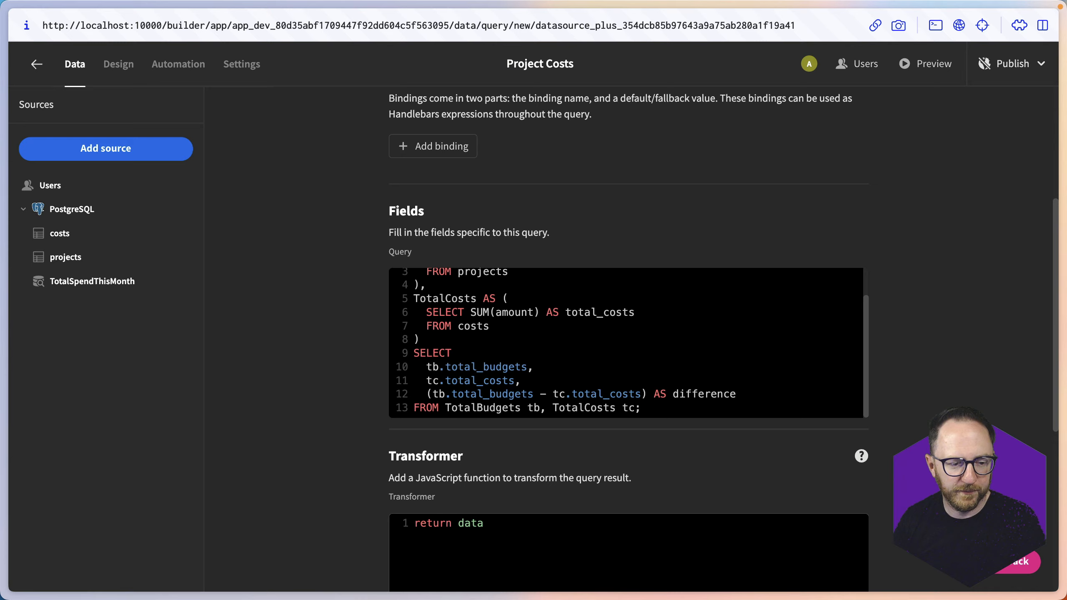
Step: Run the TotalOverUnder query, check its results and save it
{"action": "scroll", "coordinate": [820, 460], "scroll_direction": "down", "scroll_amount": 10}
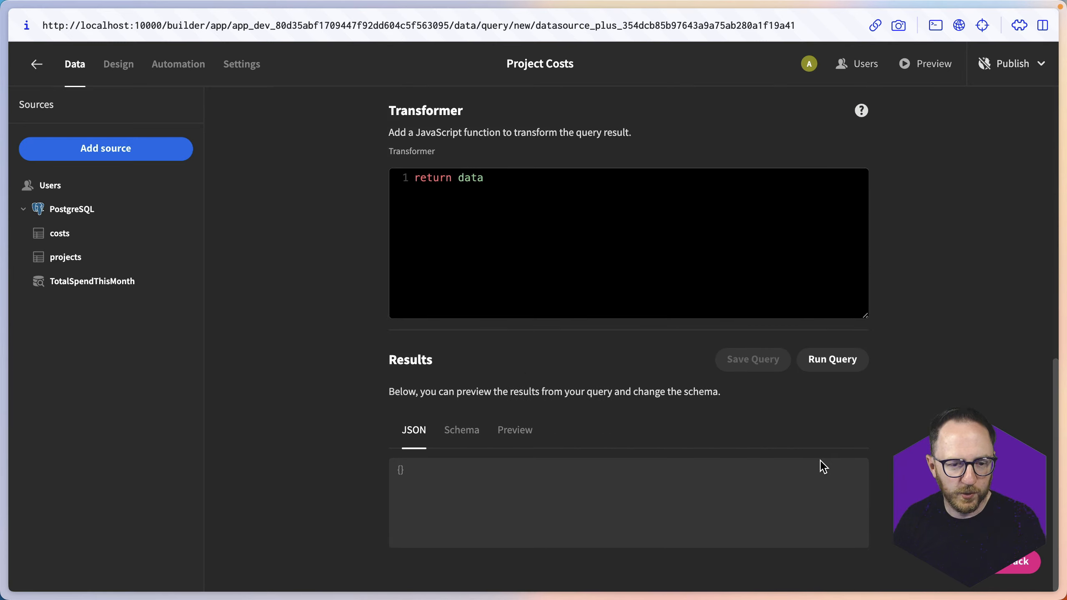
{"action": "left_click", "coordinate": [834, 360]}
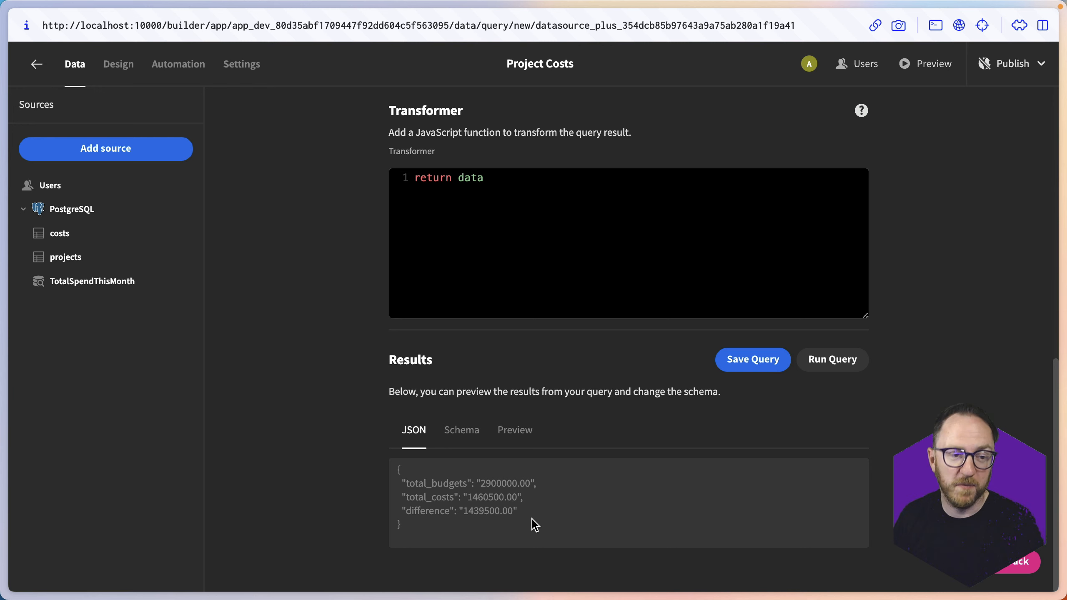
{"action": "scroll", "coordinate": [535, 526], "scroll_direction": "up", "scroll_amount": 10}
{"action": "scroll", "coordinate": [548, 539], "scroll_direction": "down", "scroll_amount": 8}
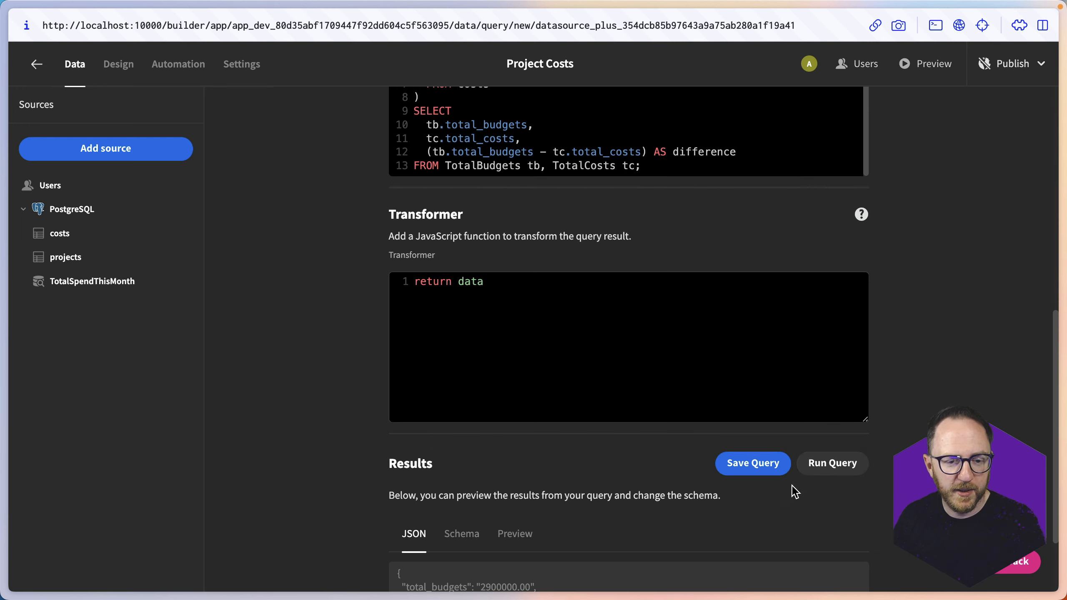
{"action": "left_click", "coordinate": [716, 462]}
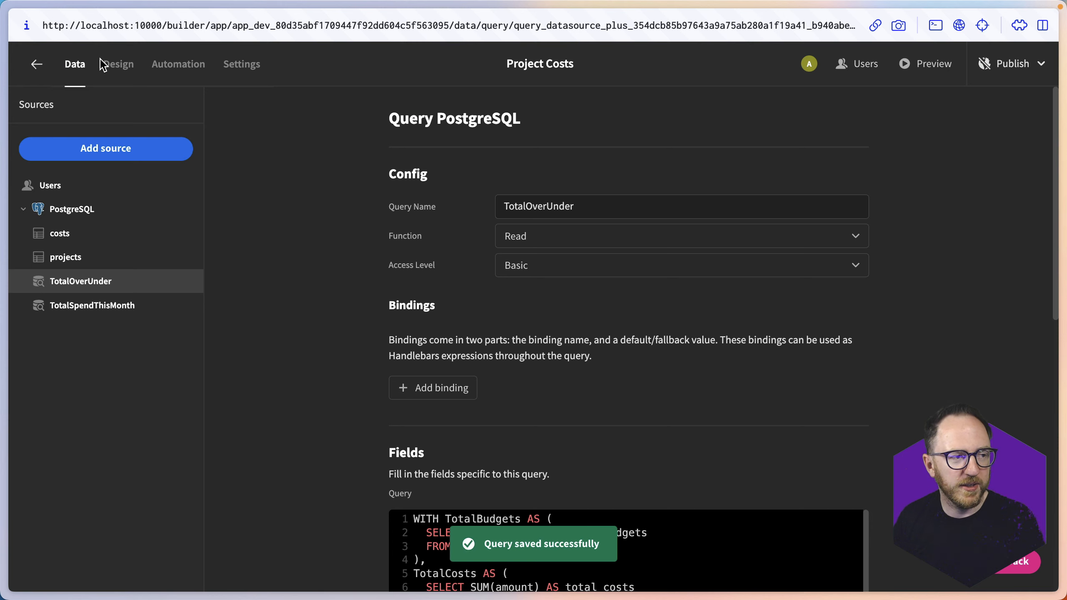
Step: Add a second Cards block in the home screen's CardContainer, named OverUnderBlock, with its data set to the TotalOverUnder query
{"action": "left_click", "coordinate": [117, 64]}
{"action": "triple_click", "coordinate": [958, 205]}
{"action": "type", "text": "OverUnderBlock"}
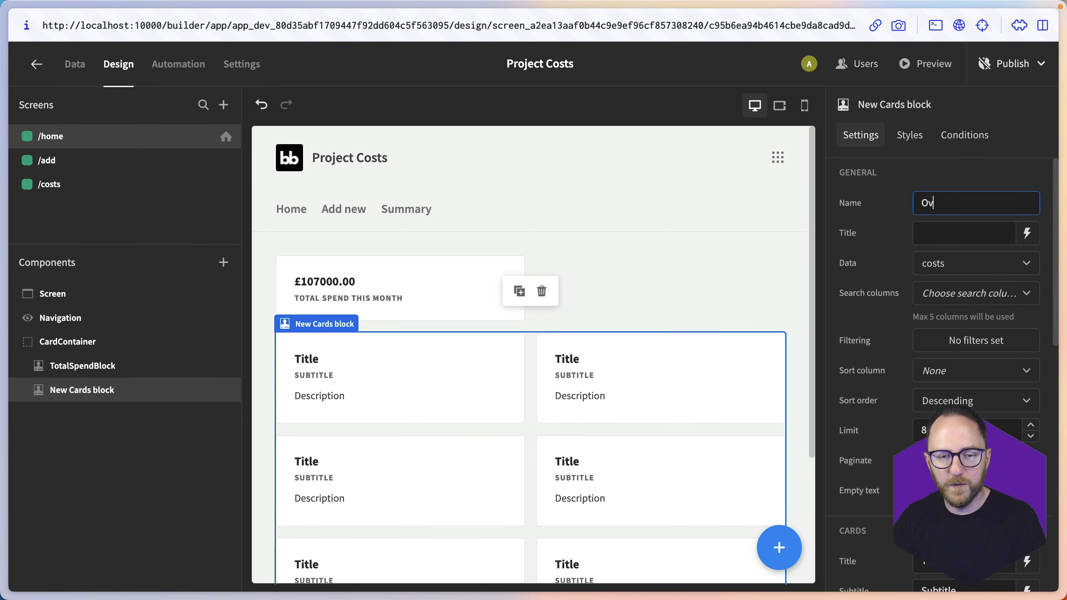
{"action": "left_click", "coordinate": [975, 263]}
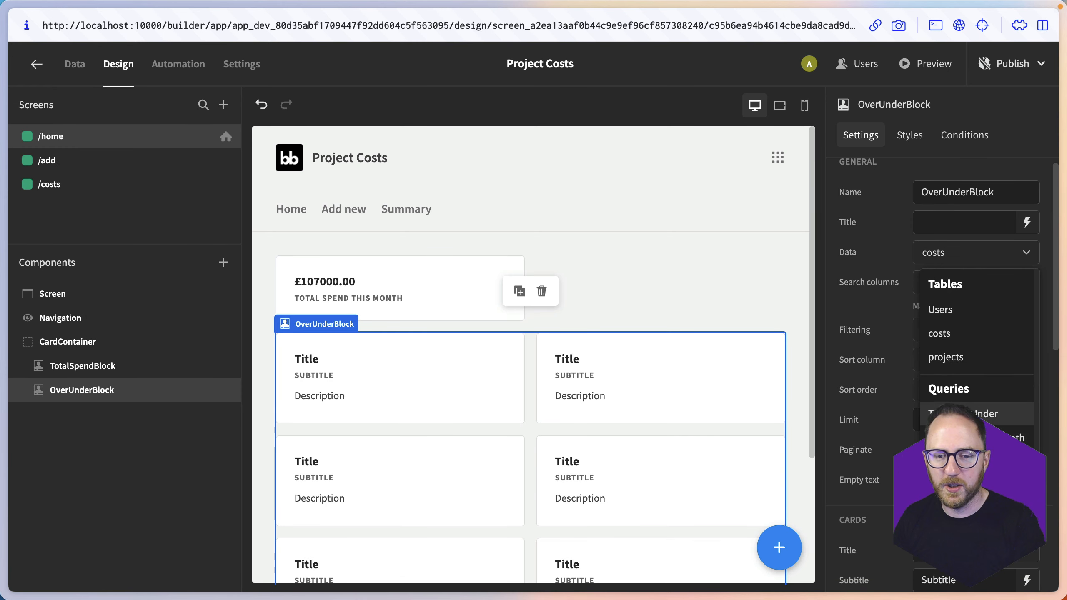
{"action": "left_click", "coordinate": [952, 413]}
{"action": "scroll", "coordinate": [952, 406], "scroll_direction": "down", "scroll_amount": 3}
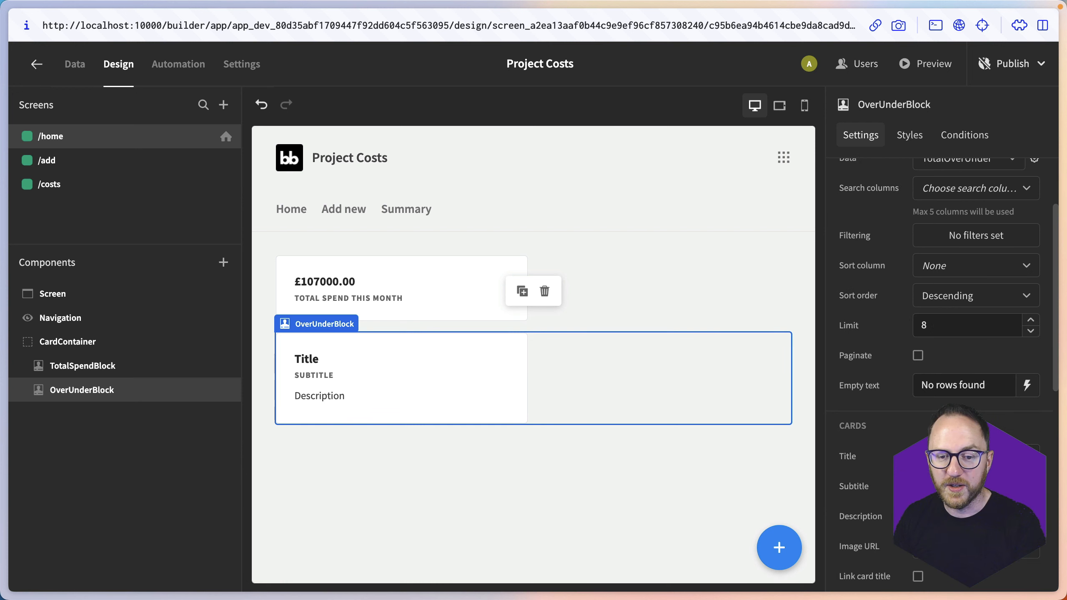
Step: Set the OverUnderBlock card's title to £{{ OverUnderBlock.TotalOverUnder.difference }} and save the binding
{"action": "left_click", "coordinate": [1027, 456]}
{"action": "key", "text": "BackSpace"}
{"action": "type", "text": "£"}
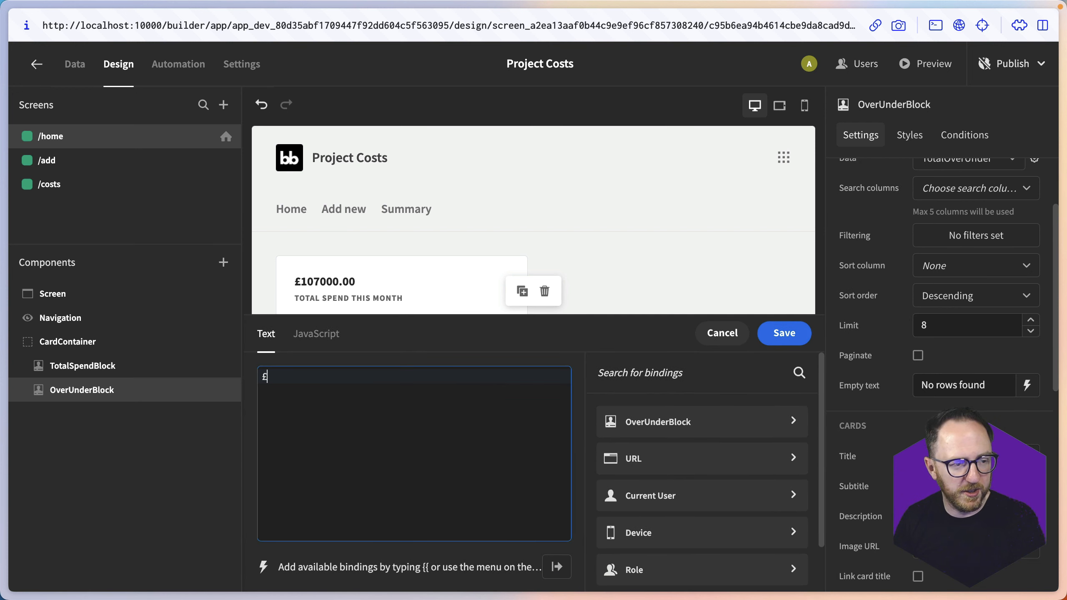
{"action": "left_click", "coordinate": [628, 422]}
{"action": "left_click", "coordinate": [631, 442]}
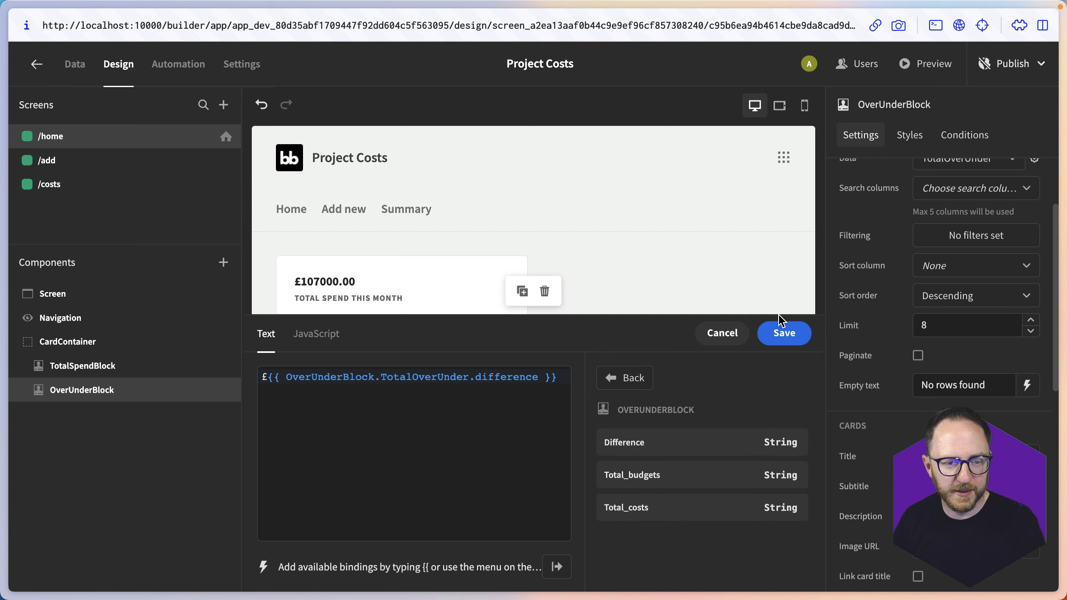
{"action": "left_click", "coordinate": [790, 332]}
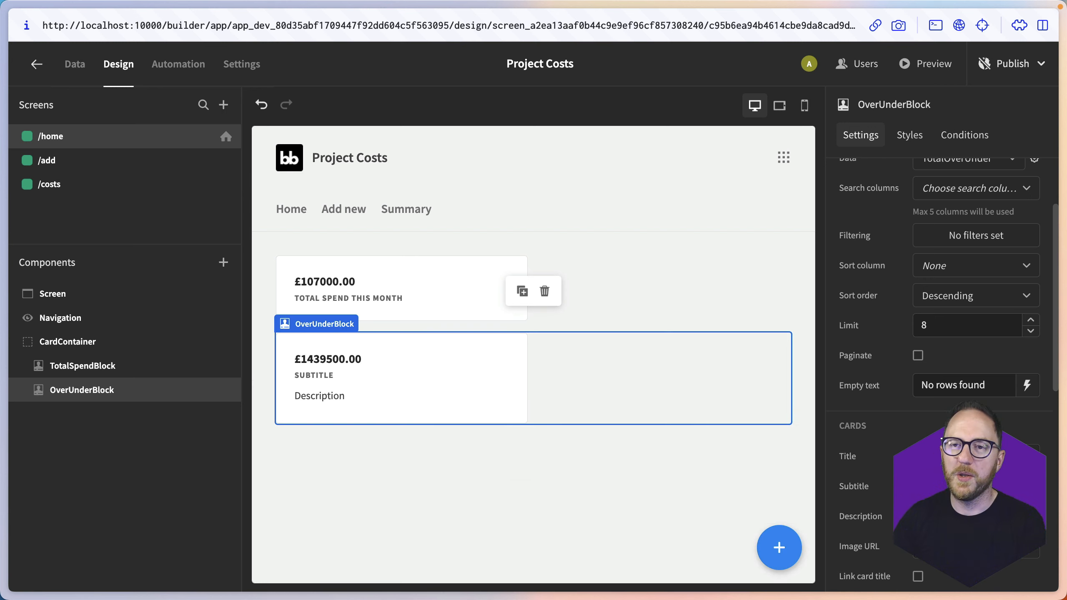
Step: Start a JavaScript binding for the card's subtitle with const overUnder = $("OverUnderBlock.TotalOverUnder.difference")
{"action": "left_click", "coordinate": [1027, 487]}
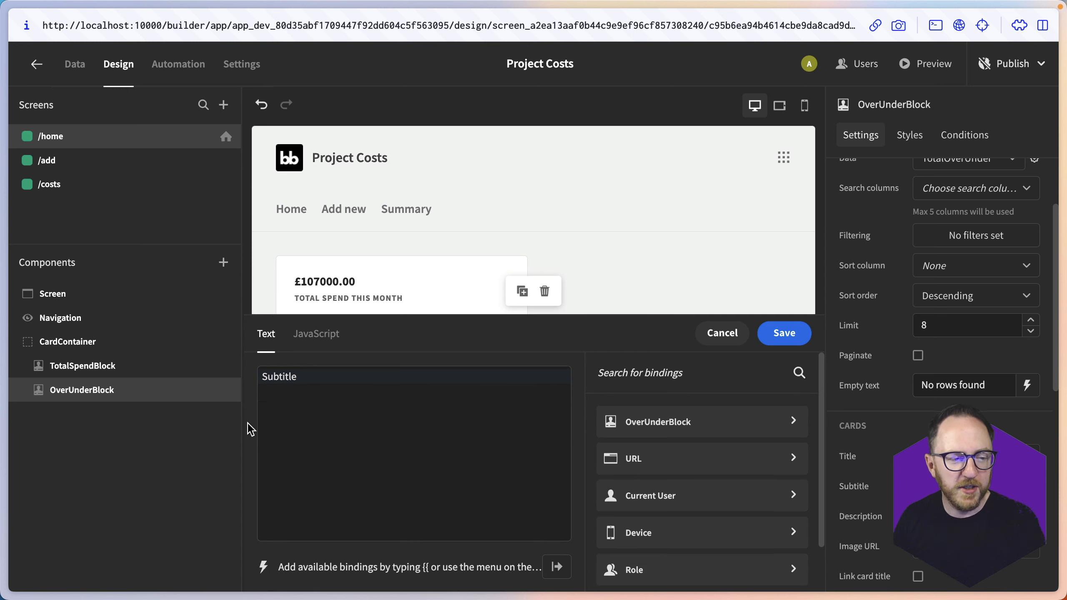
{"action": "left_click", "coordinate": [318, 335]}
{"action": "left_click", "coordinate": [449, 482]}
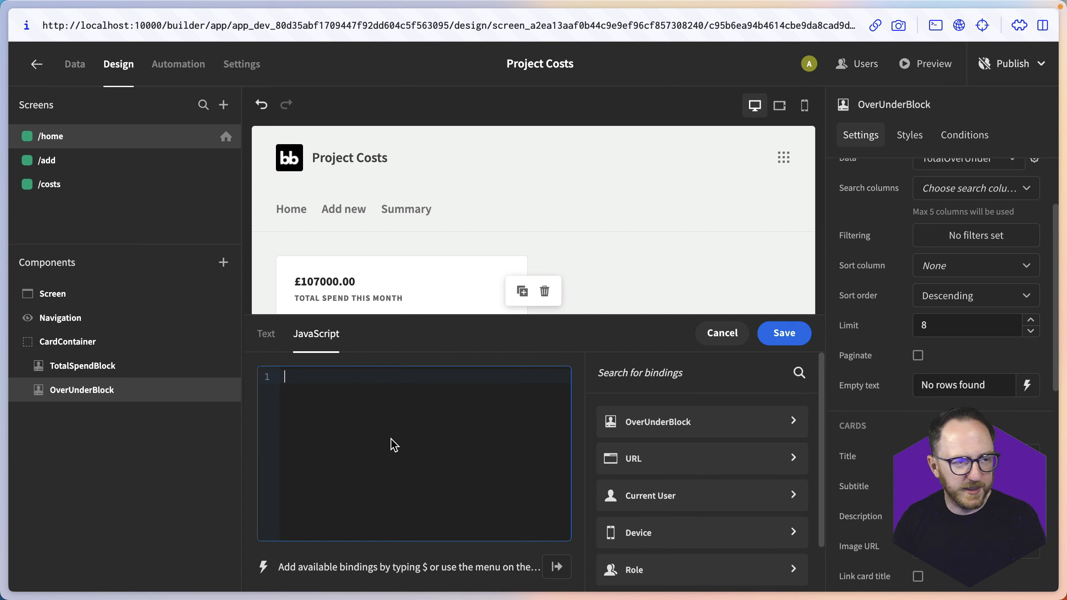
{"action": "type", "text": "const overUnde"}
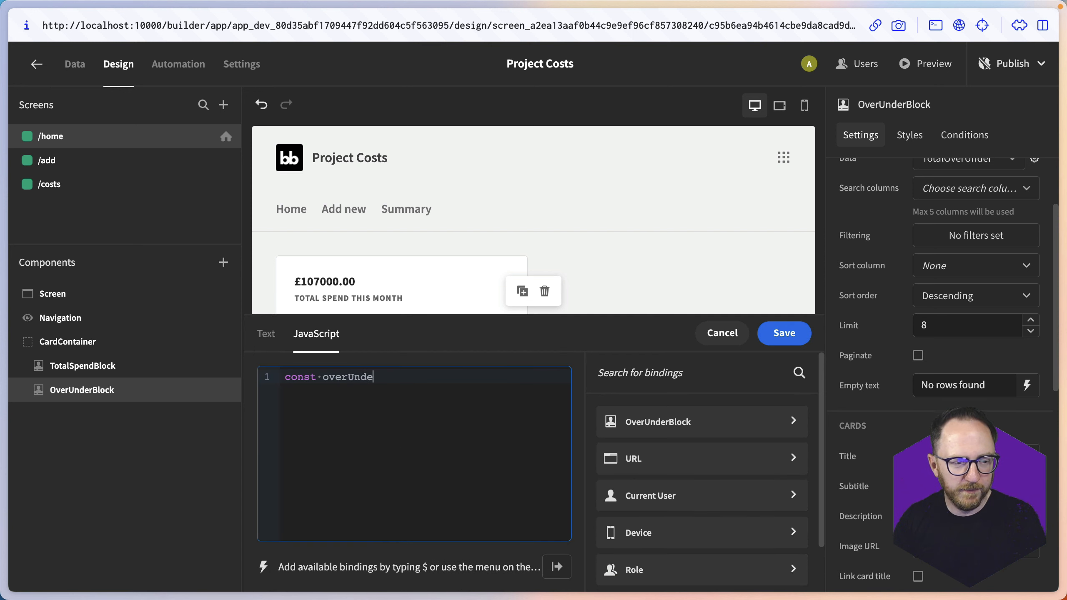
{"action": "type", "text": "r ="}
{"action": "left_click", "coordinate": [655, 421]}
{"action": "left_click", "coordinate": [625, 442]}
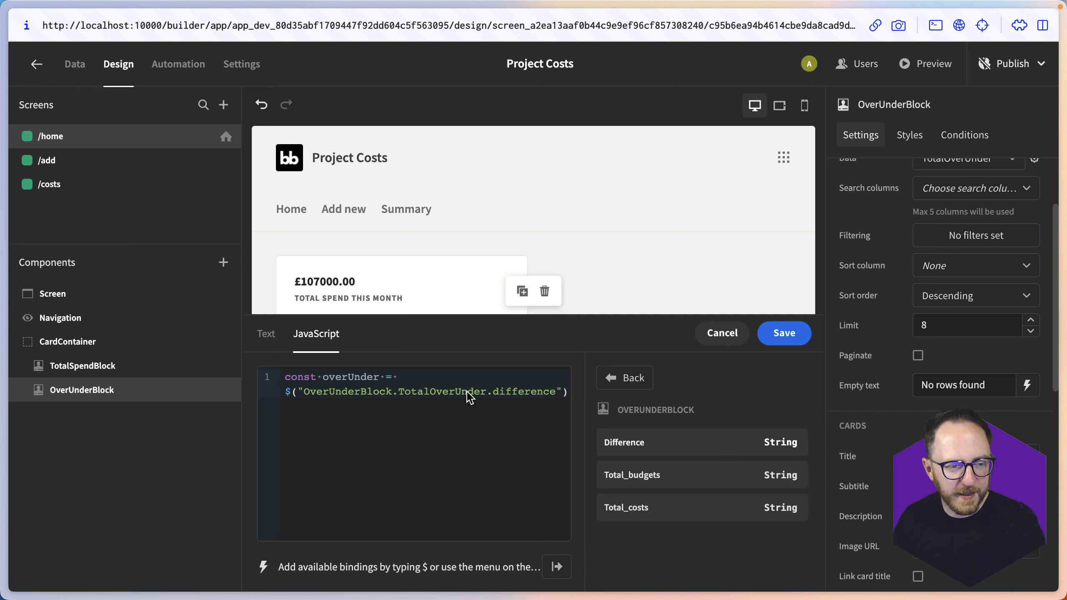
Step: Wrap the difference binding in parseInt() and complete the expression with < 0 ? "over" : "under"
{"action": "left_click", "coordinate": [405, 386]}
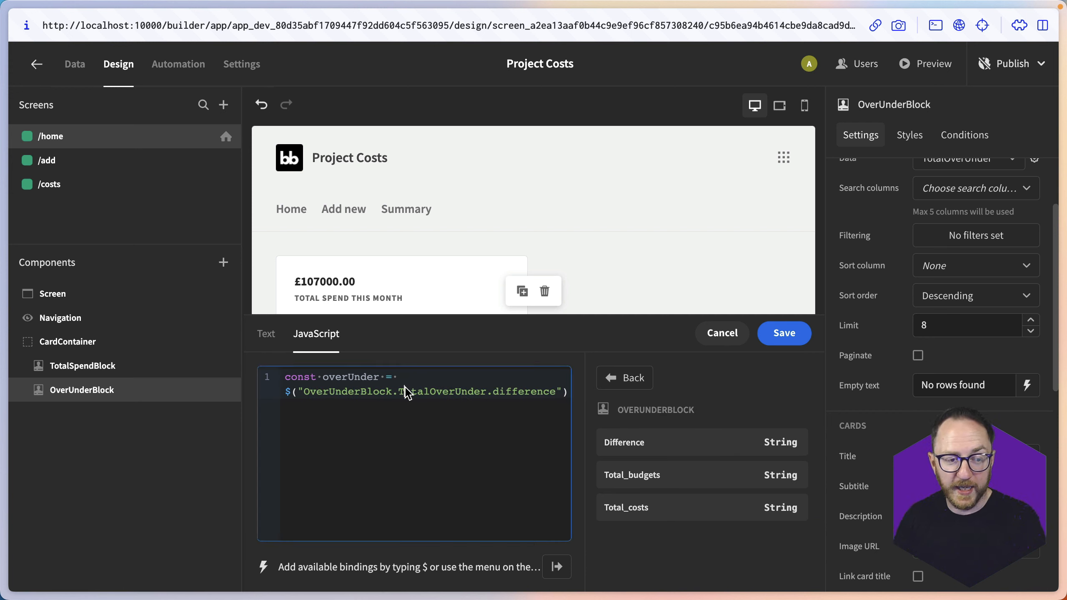
{"action": "type", "text": "parseInt("}
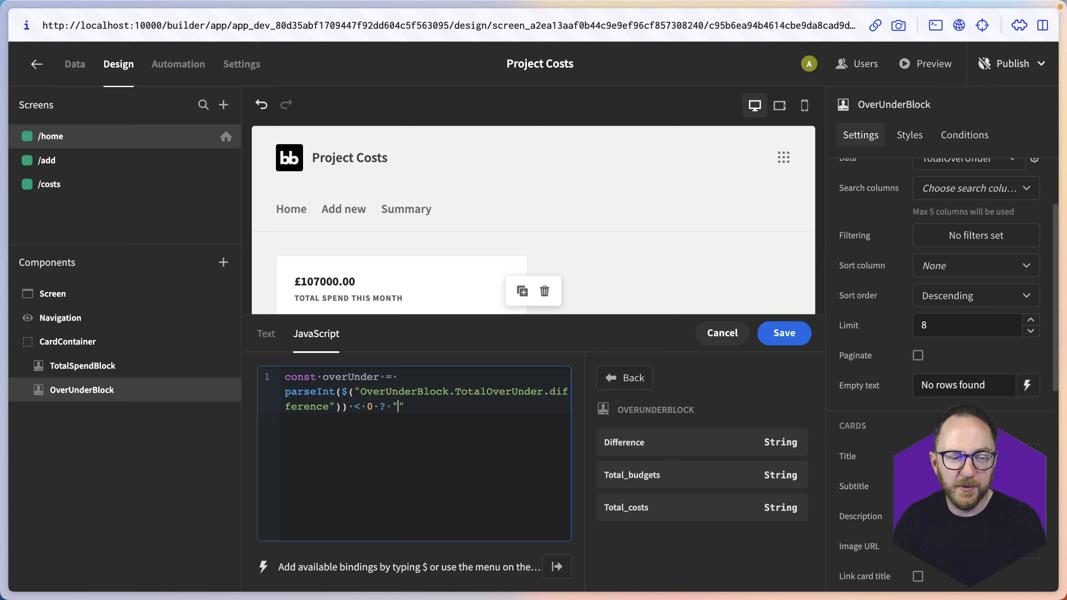
{"action": "type", "text": "over\""}
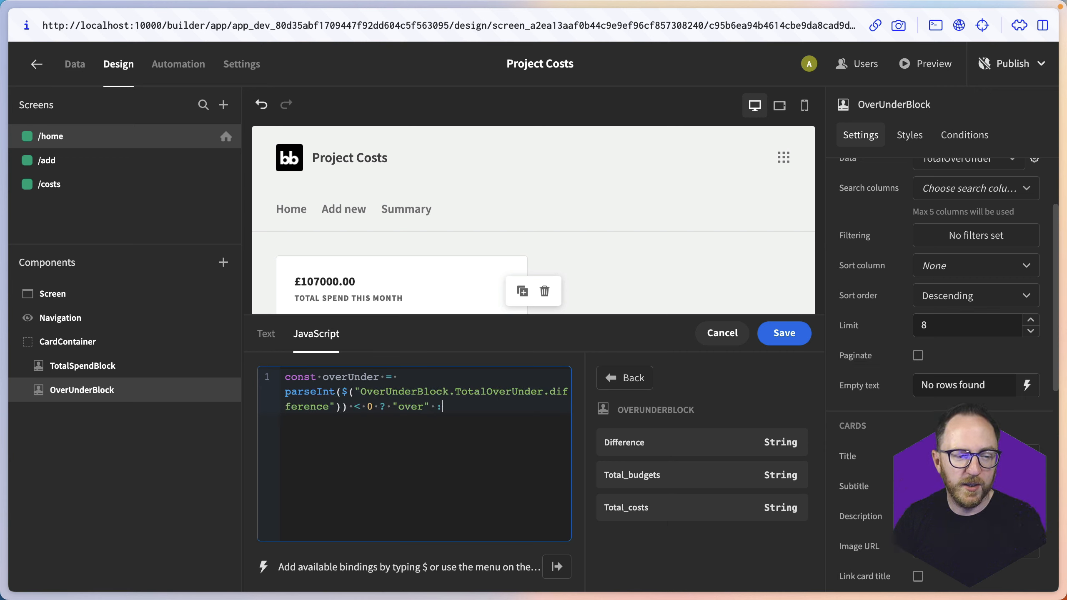
{"action": "type", "text": " : \"under\""}
{"action": "key", "text": "Return"}
{"action": "key", "text": "Return"}
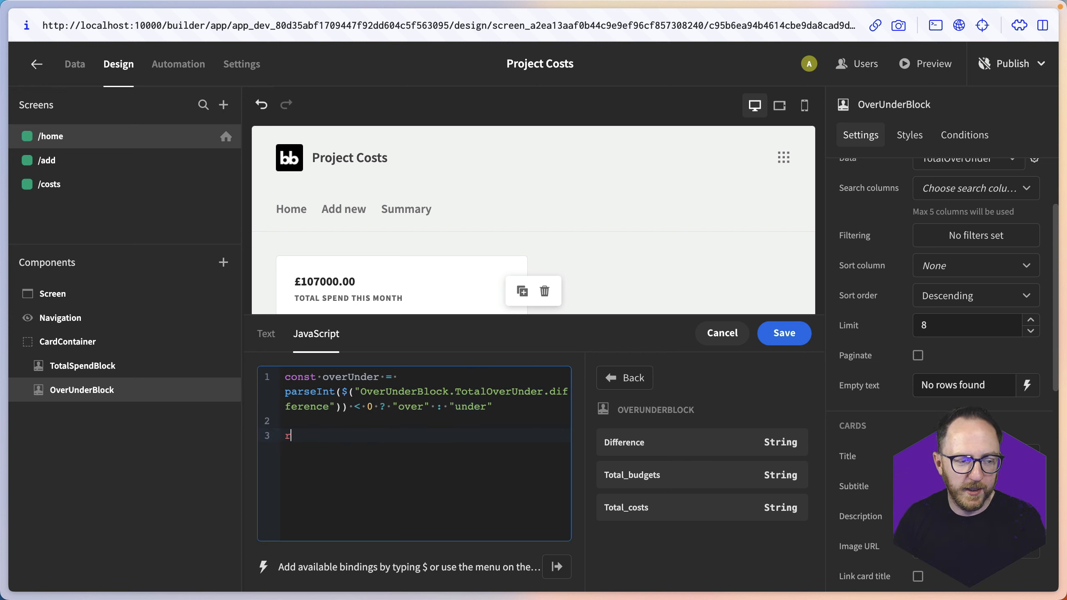
Step: Return `Total ${overUnder} budget` from the subtitle script and save the binding
{"action": "type", "text": "reut"}
{"action": "key", "text": "BackSpace"}
{"action": "key", "text": "BackSpace"}
{"action": "type", "text": "turn `"}
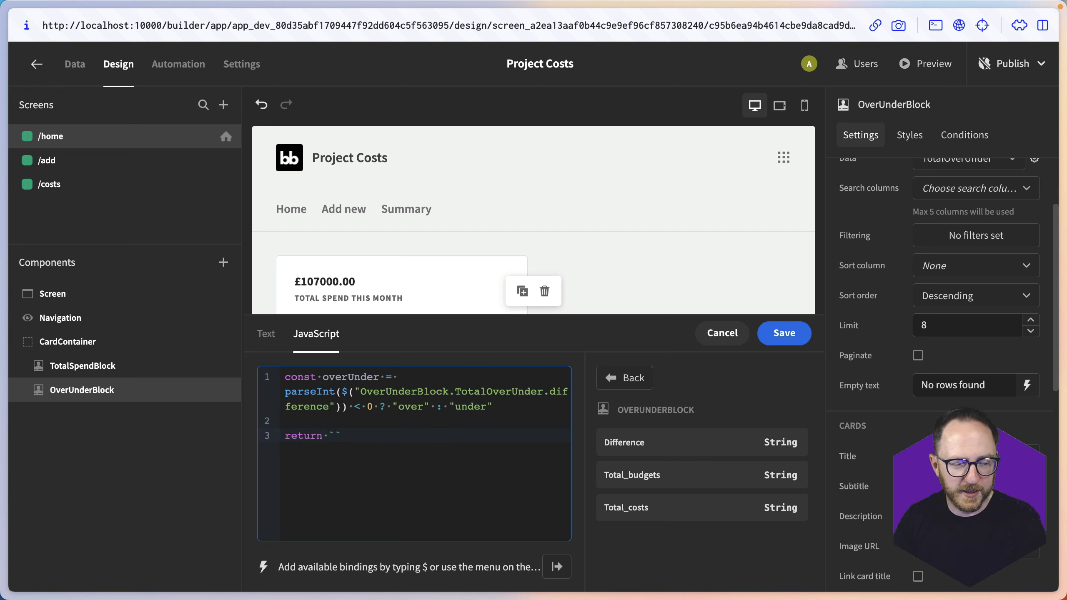
{"action": "type", "text": "Totl"}
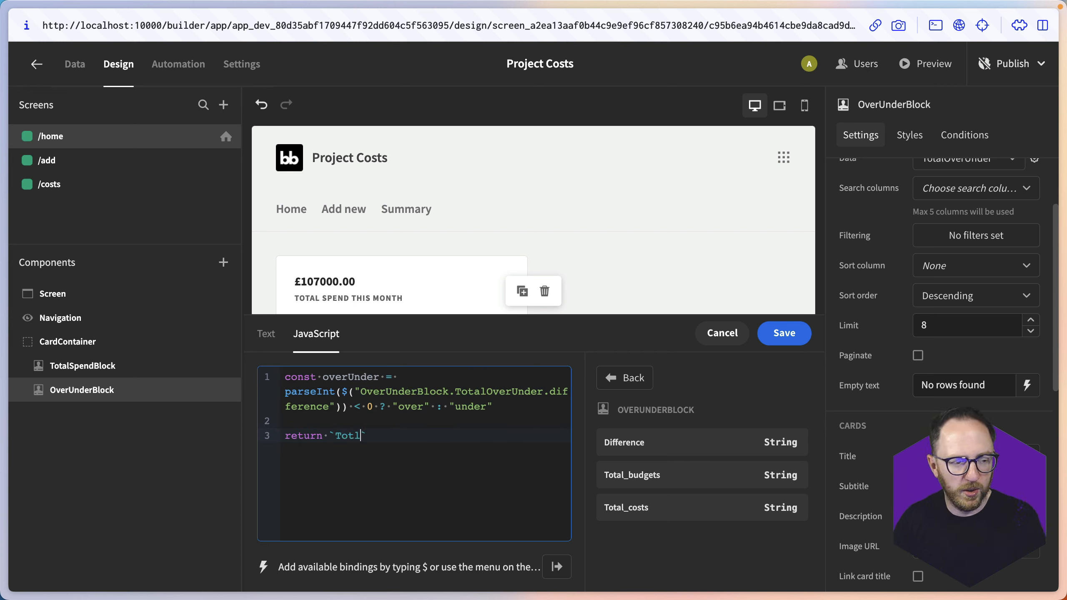
{"action": "type", "text": "${overUnde"}
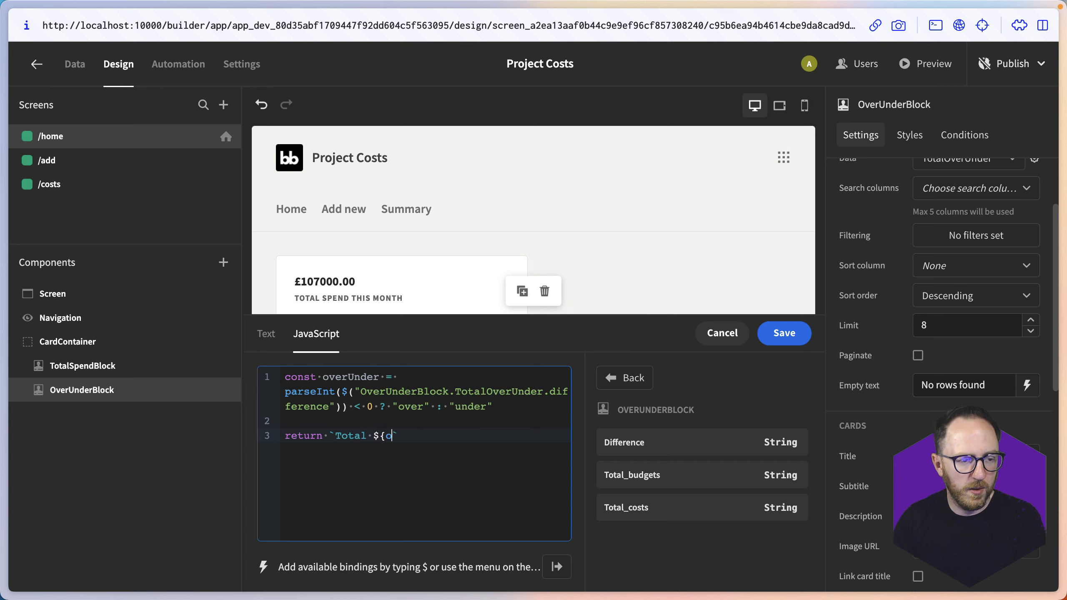
{"action": "type", "text": "r} budget"}
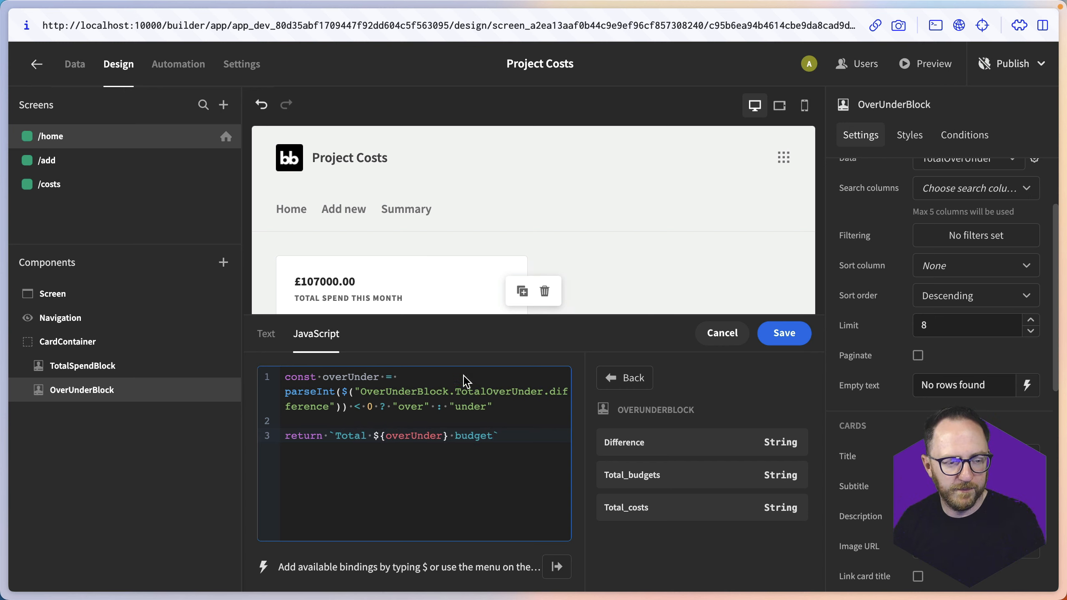
{"action": "left_click", "coordinate": [782, 334]}
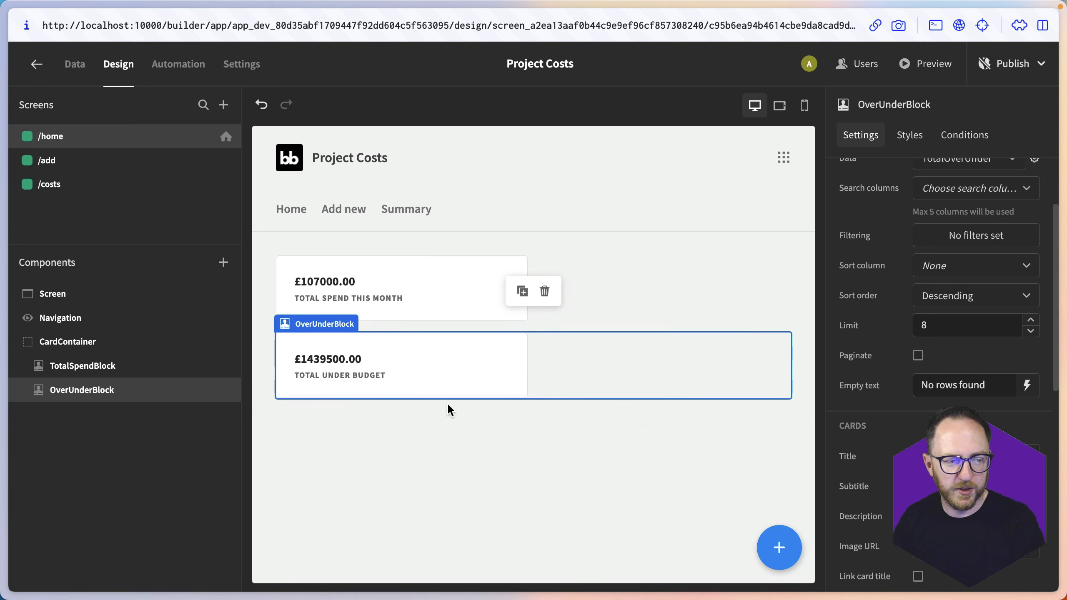
Step: Set CardContainer to row direction with centred horizontal alignment and wrapping, and check the layout in the mobile view
{"action": "left_click", "coordinate": [69, 342]}
{"action": "left_click", "coordinate": [950, 233]}
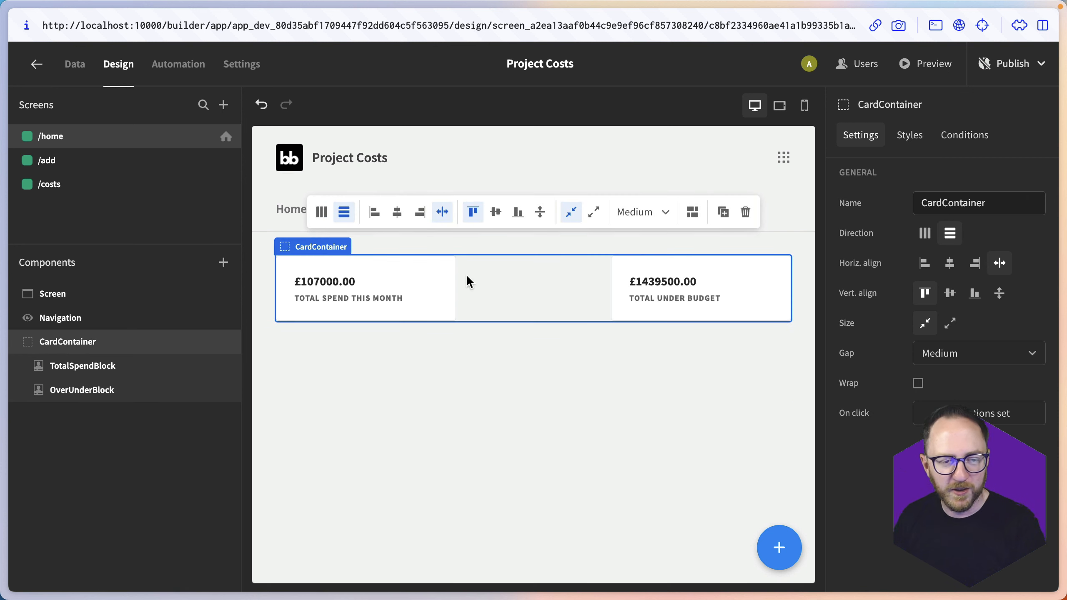
{"action": "left_click", "coordinate": [955, 268]}
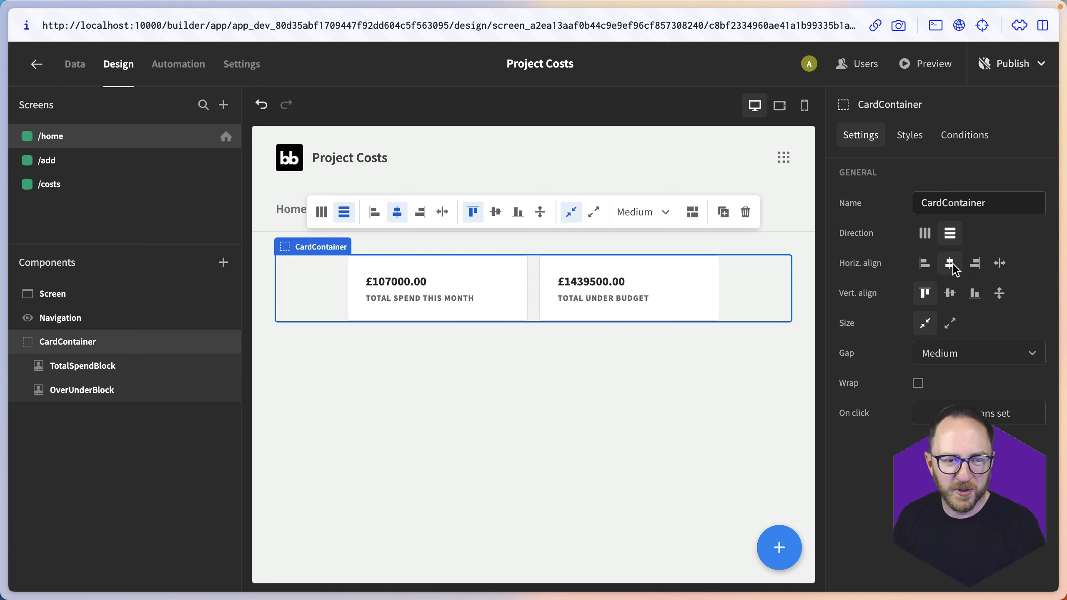
{"action": "left_click", "coordinate": [918, 384]}
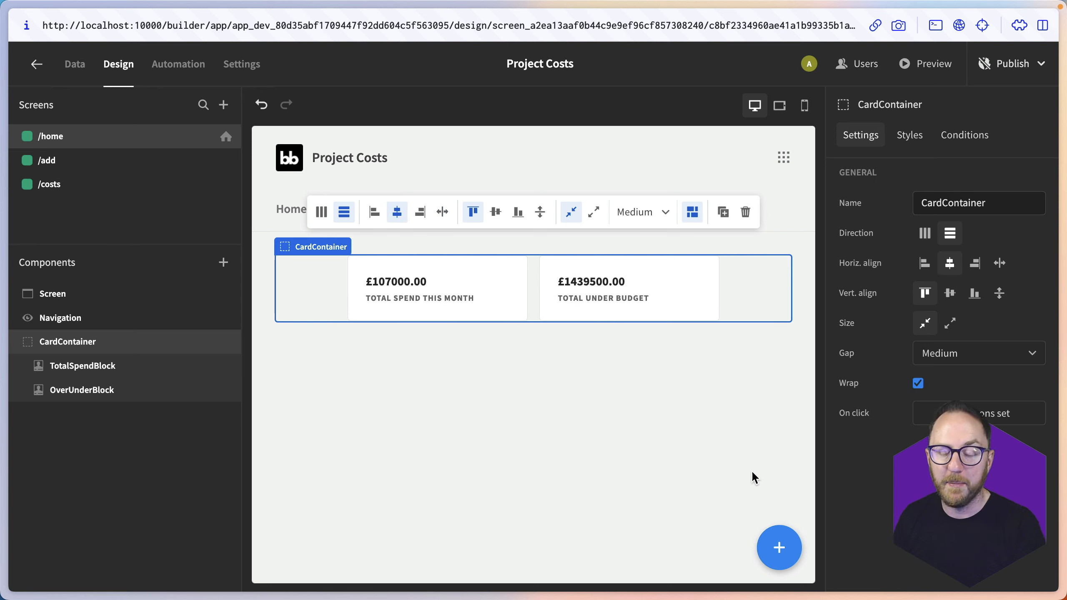
{"action": "left_click", "coordinate": [805, 106]}
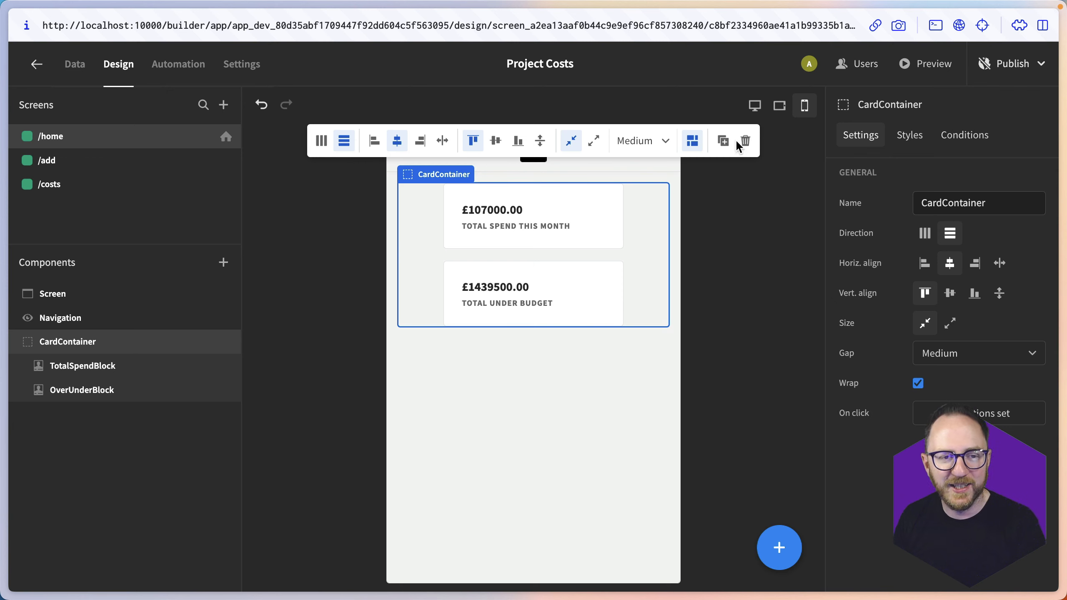
{"action": "left_click", "coordinate": [755, 105]}
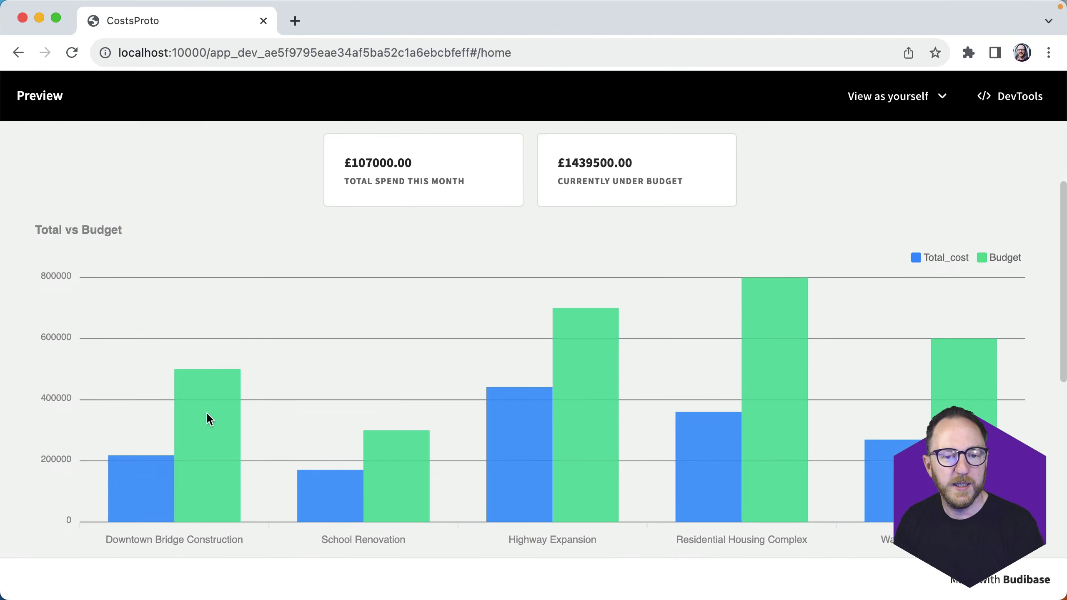
Step: Examine the Total vs Budget chart in the CostsProto preview, comparing project costs with their budgets
{"action": "scroll", "coordinate": [208, 414], "scroll_direction": "down", "scroll_amount": 4}
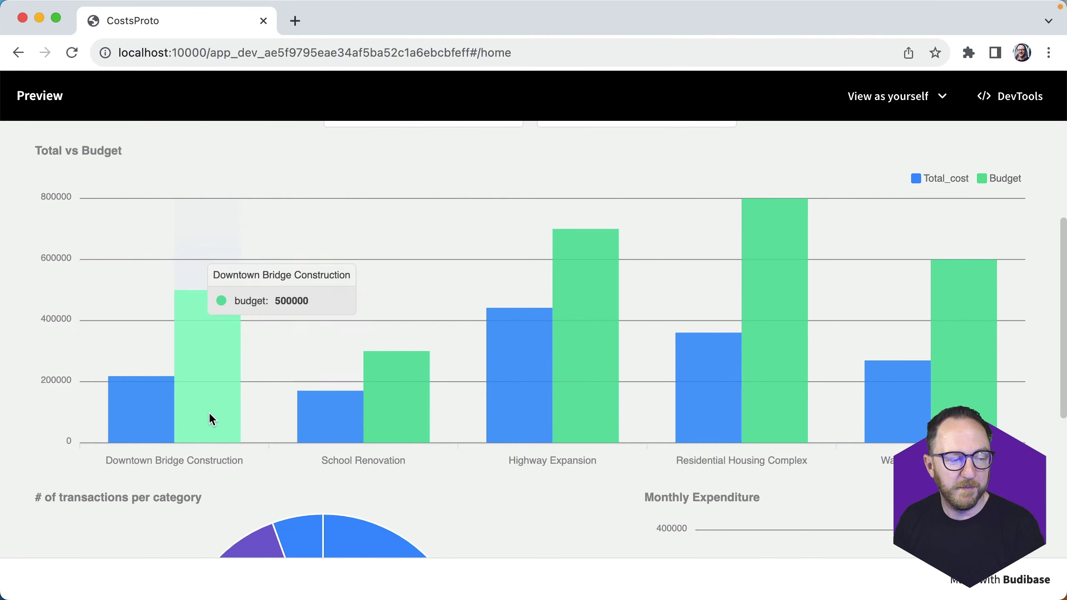
{"action": "scroll", "coordinate": [208, 414], "scroll_direction": "down", "scroll_amount": 3}
{"action": "scroll", "coordinate": [239, 385], "scroll_direction": "up", "scroll_amount": 1}
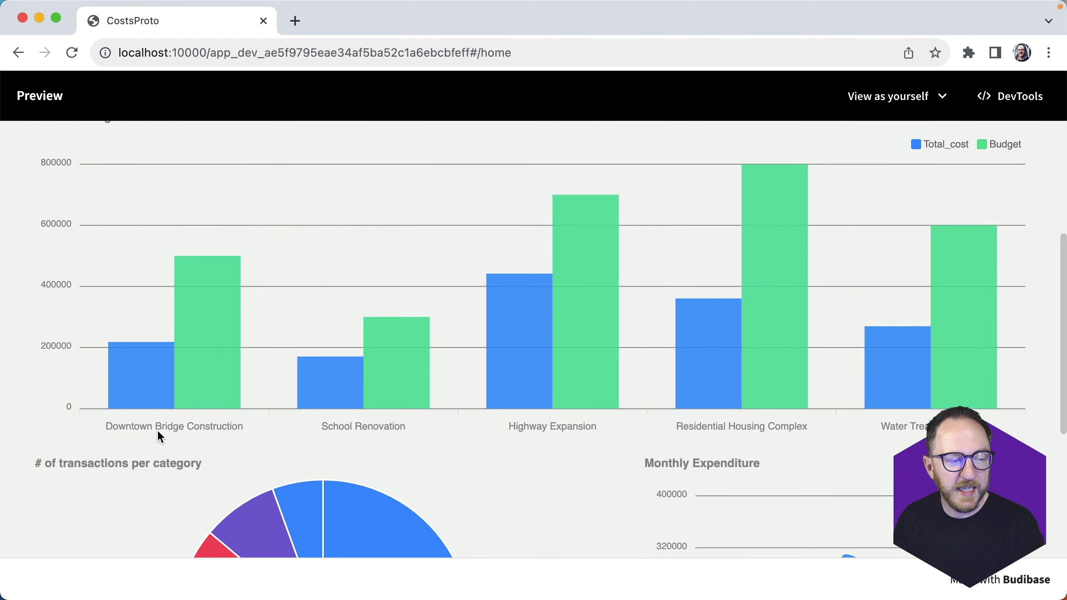
{"action": "scroll", "coordinate": [189, 424], "scroll_direction": "up", "scroll_amount": 1}
{"action": "mouse_move", "coordinate": [156, 433]}
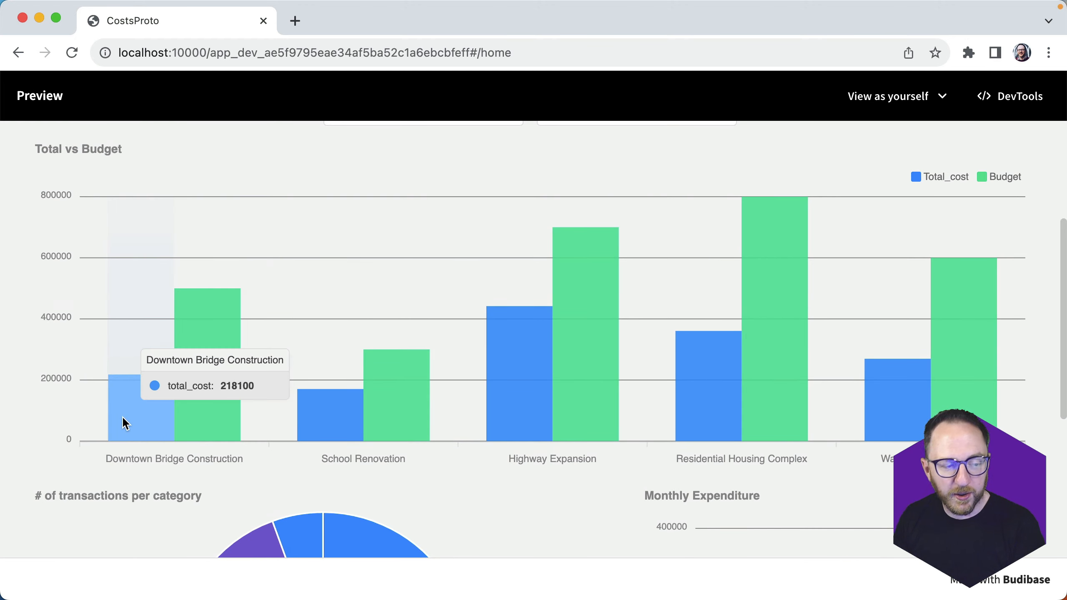
{"action": "mouse_move", "coordinate": [219, 422]}
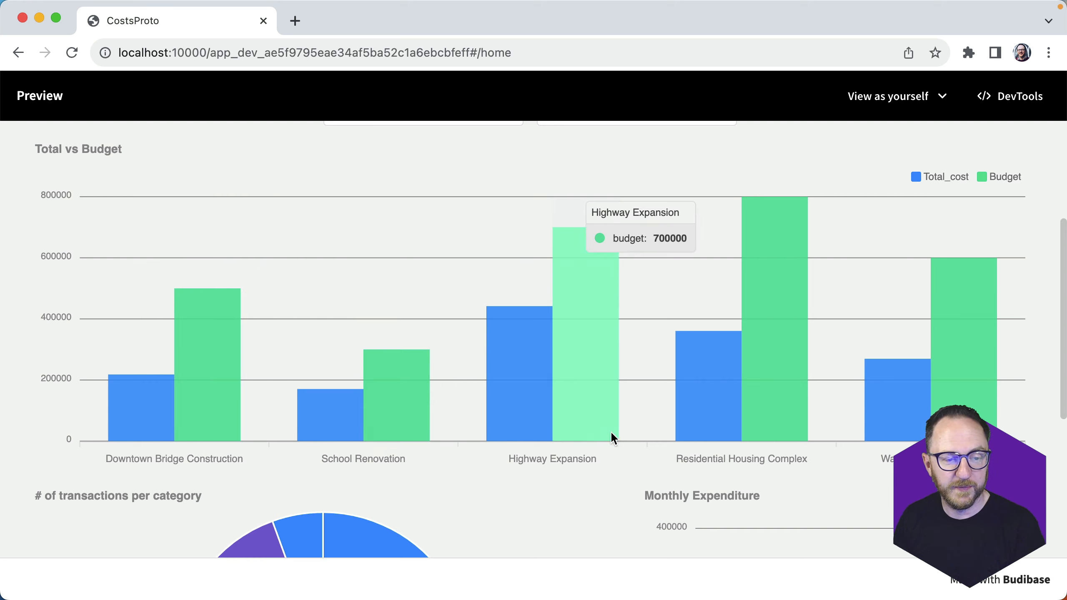
{"action": "mouse_move", "coordinate": [591, 294]}
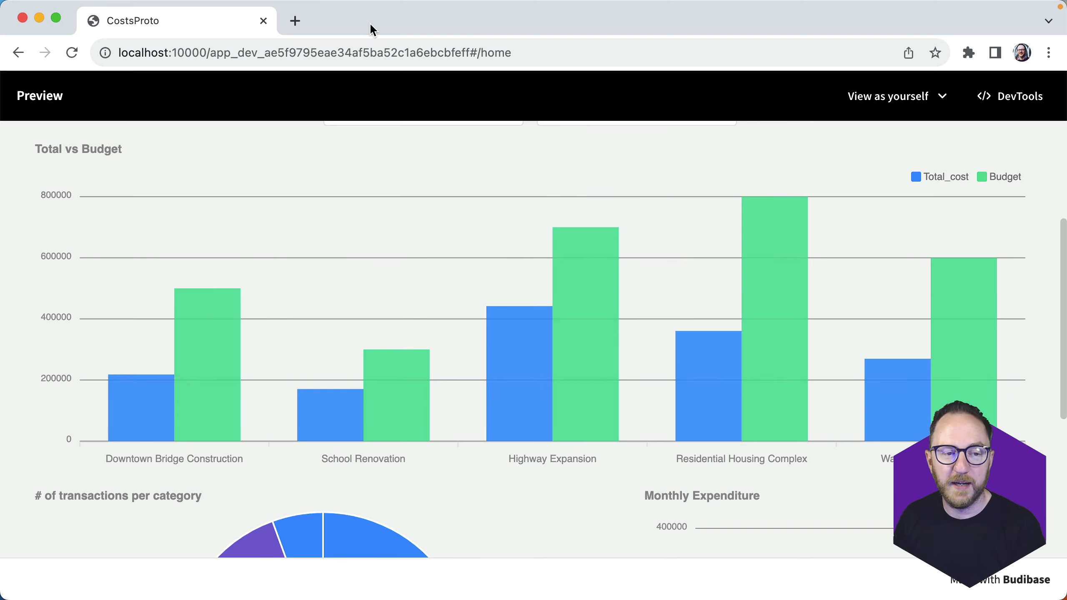
{"action": "left_click_drag", "start_coordinate": [371, 25], "coordinate": [402, 34]}
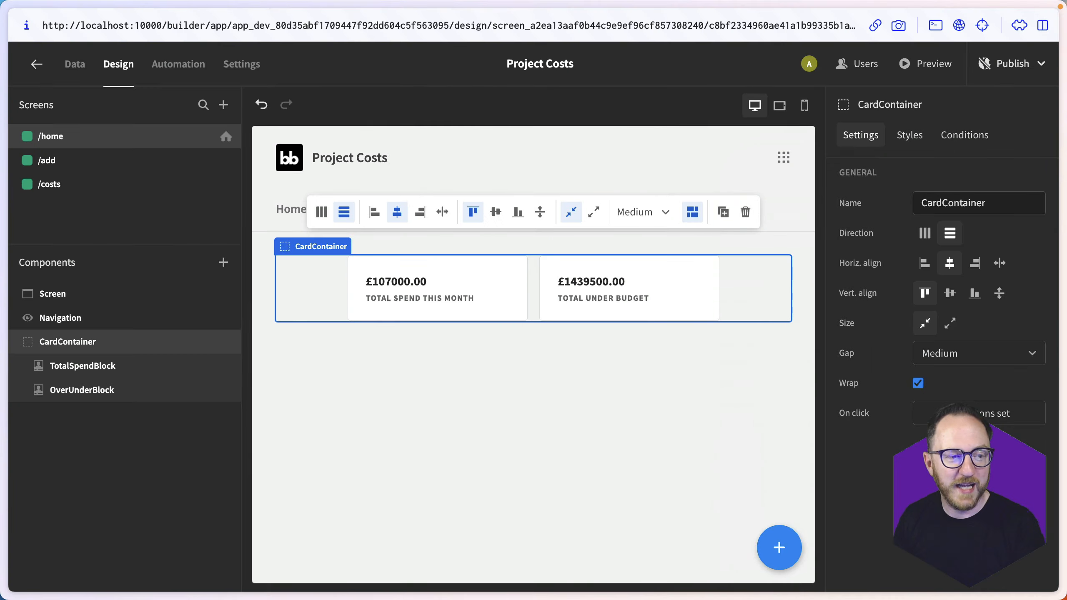
Step: Create a new custom query on the PostgreSQL source and enter a query name beginning with "Project"
{"action": "left_click", "coordinate": [74, 65]}
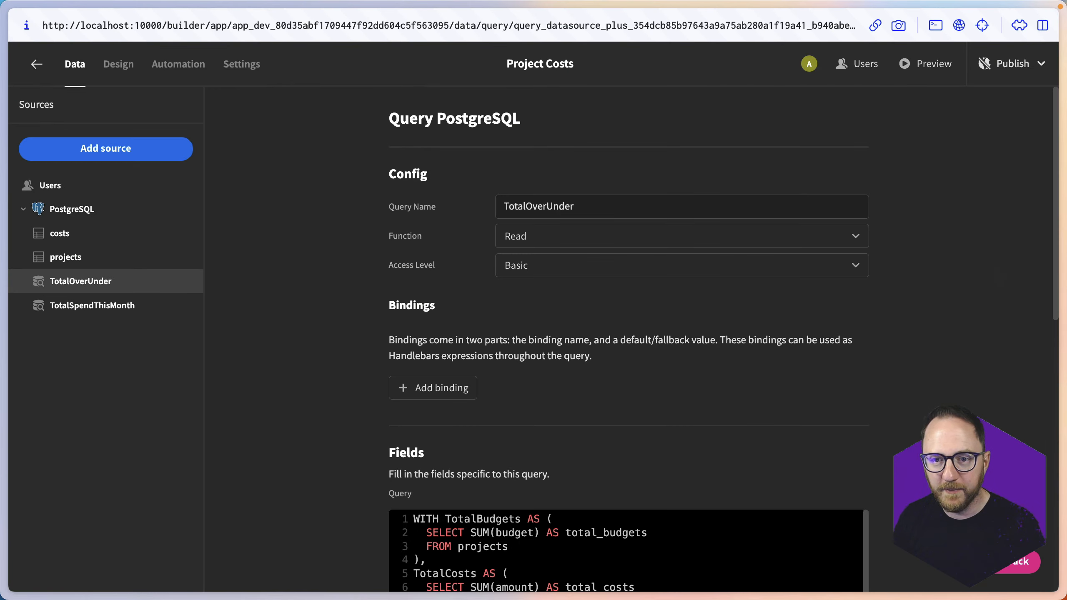
{"action": "left_click", "coordinate": [73, 210]}
{"action": "left_click", "coordinate": [563, 284]}
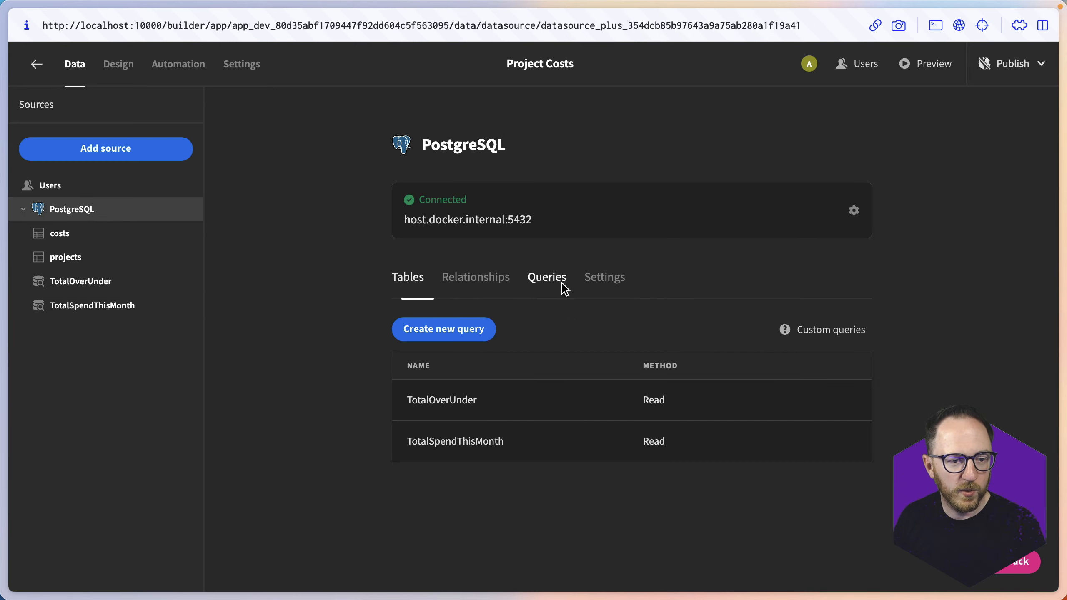
{"action": "left_click", "coordinate": [443, 331]}
{"action": "left_click", "coordinate": [548, 212]}
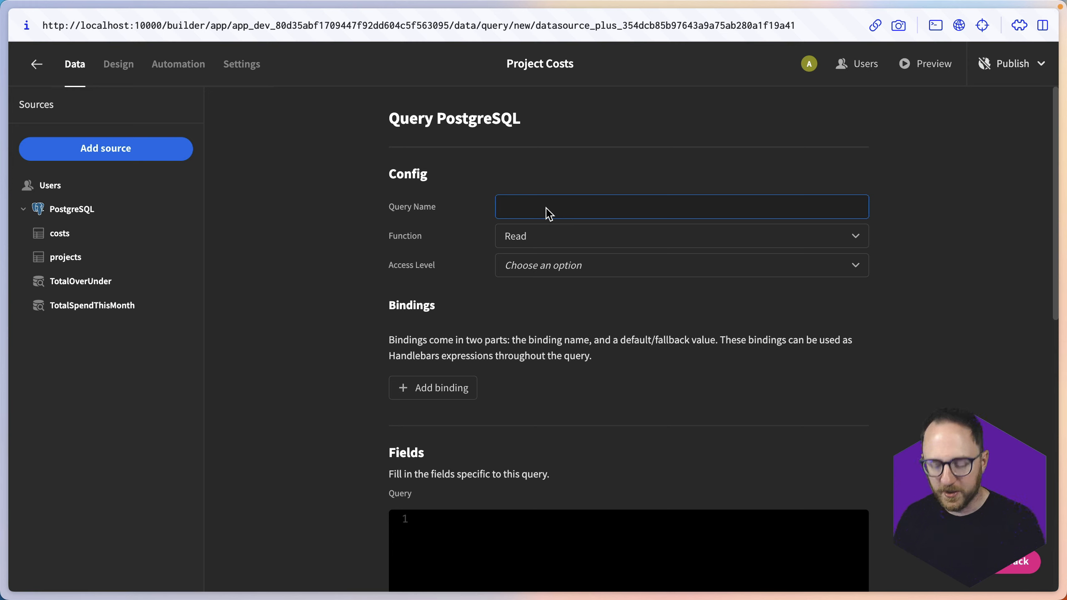
{"action": "type", "text": "Project"}
Step: Begin the query's SQL with a common table expression, `WITH ProjectCosts AS ( )`
{"action": "scroll", "coordinate": [480, 341], "scroll_direction": "down", "scroll_amount": 5}
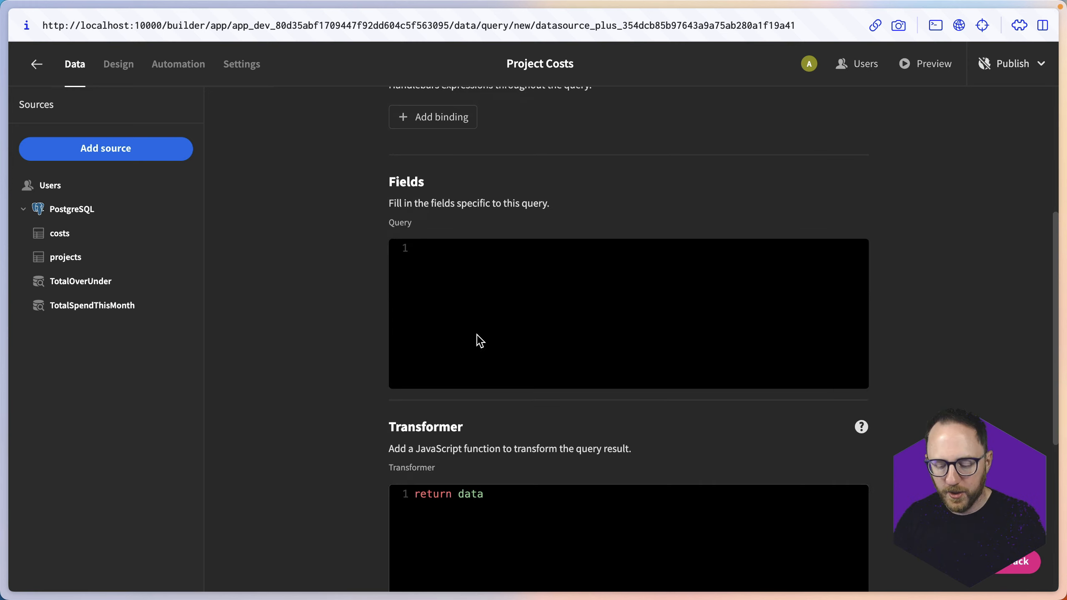
{"action": "left_click", "coordinate": [480, 340]}
{"action": "type", "text": "WITH ProjectCosts"}
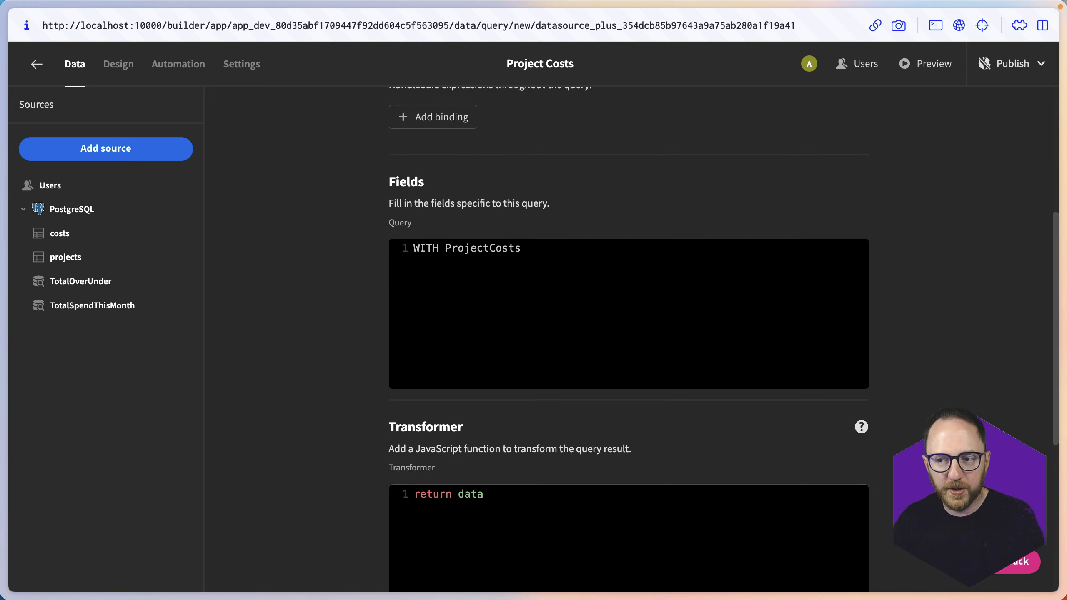
{"action": "type", "text": " AS ( )"}
{"action": "key", "text": "BackSpace"}
{"action": "type", "text": "("}
{"action": "key", "text": "Return"}
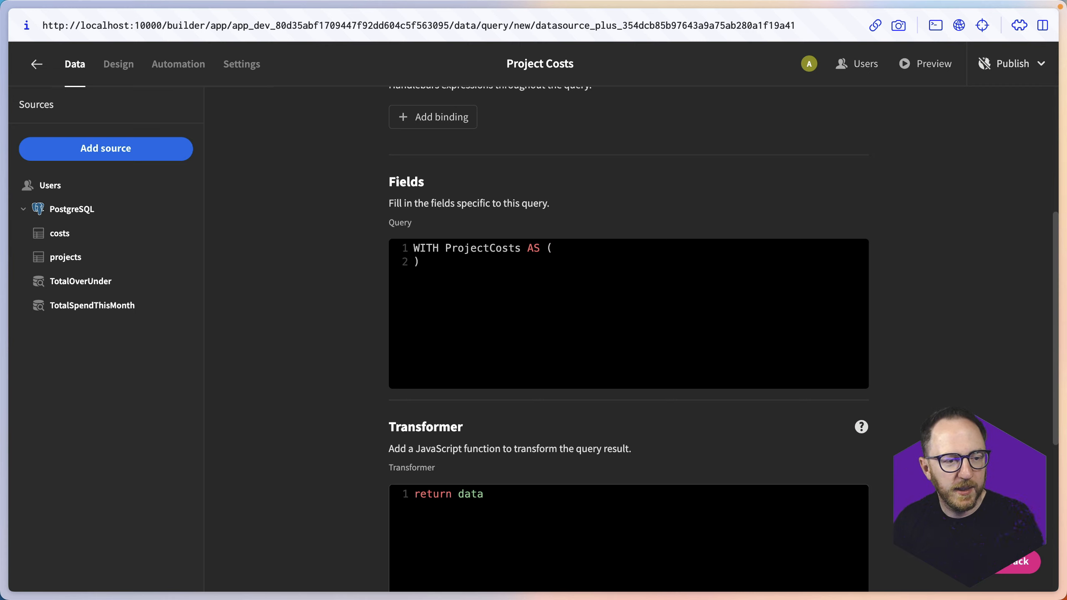
Step: Inside ProjectCosts, select `project_name` and `SUM(amount) AS total_cost` from `costs`, grouped by `project_name`
{"action": "type", "text": "SELEC"}
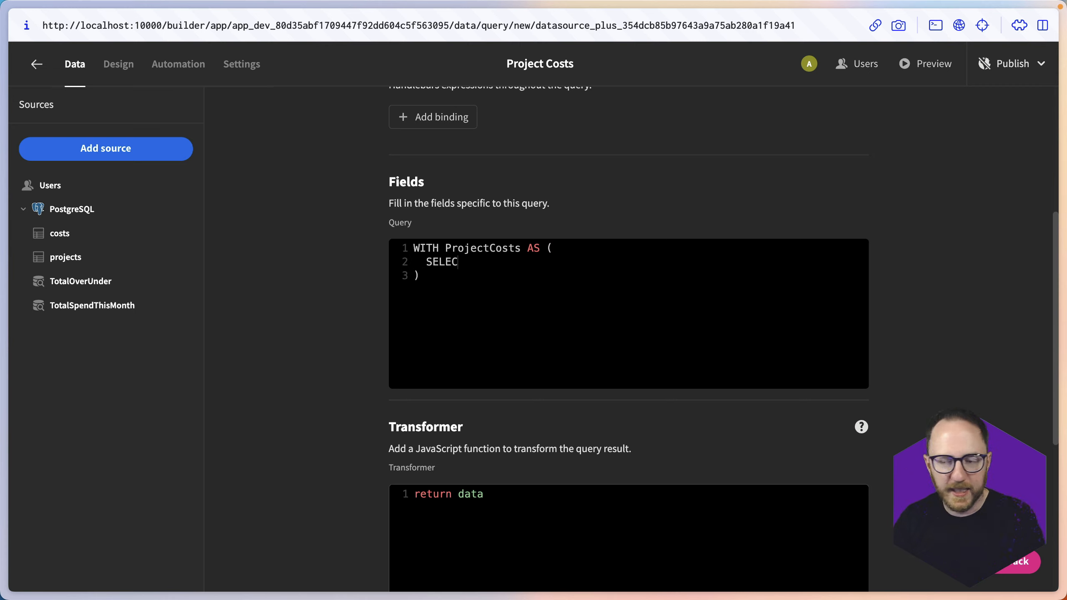
{"action": "type", "text": "T project_name, "}
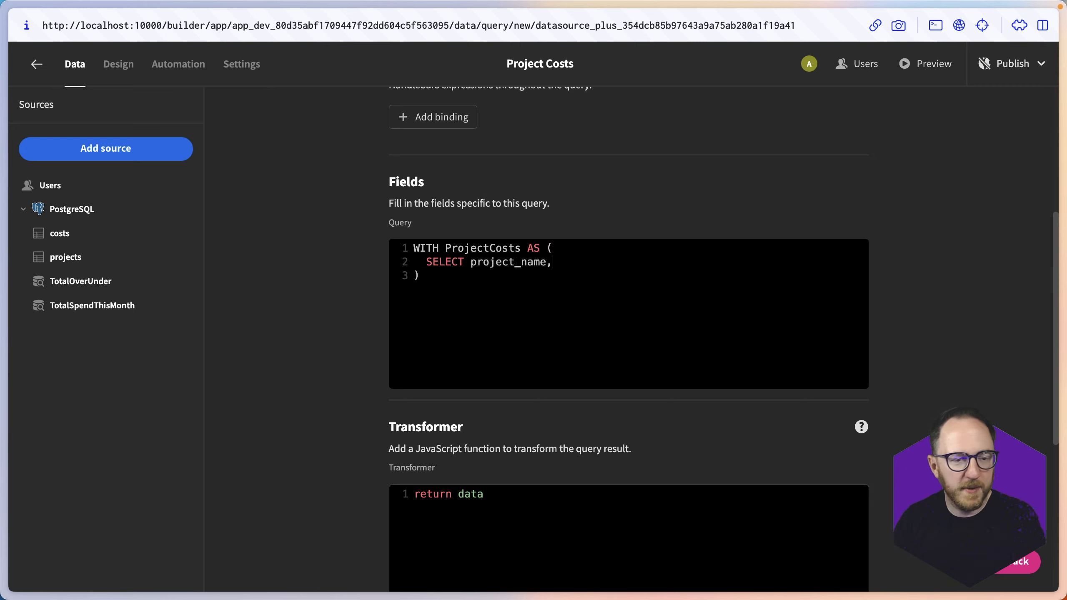
{"action": "type", "text": "SUM(amount)"}
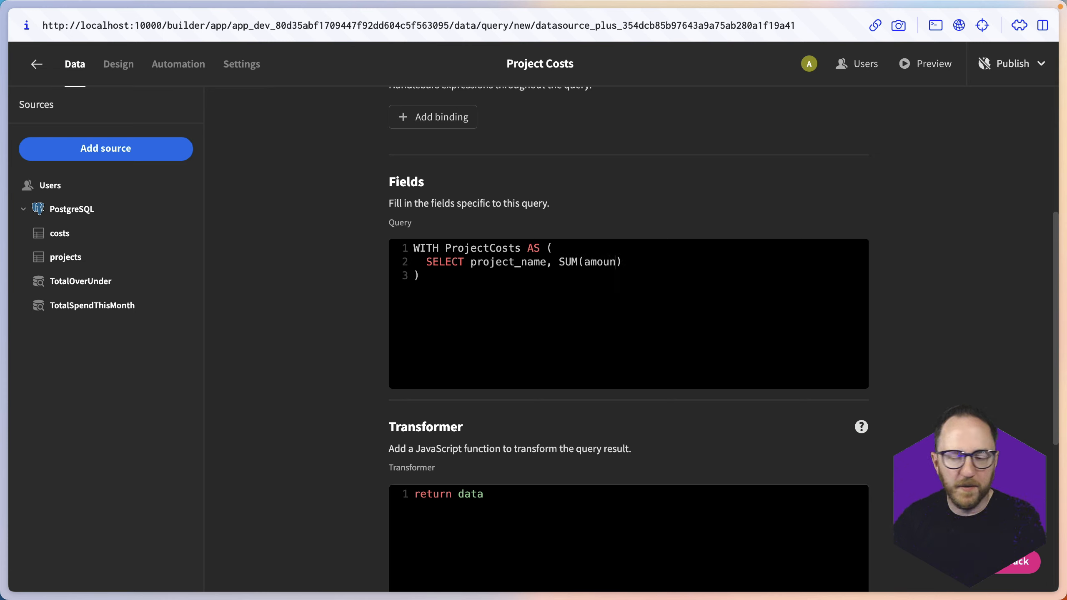
{"action": "type", "text": " AS total"}
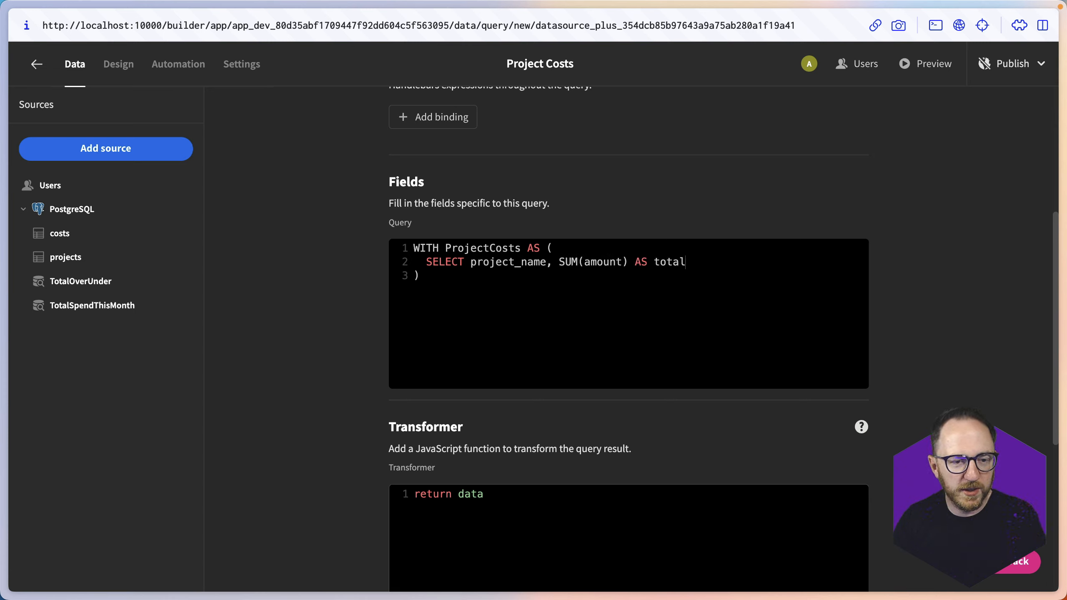
{"action": "type", "text": "_cost"}
{"action": "key", "text": "Return"}
{"action": "type", "text": "FROM cos"}
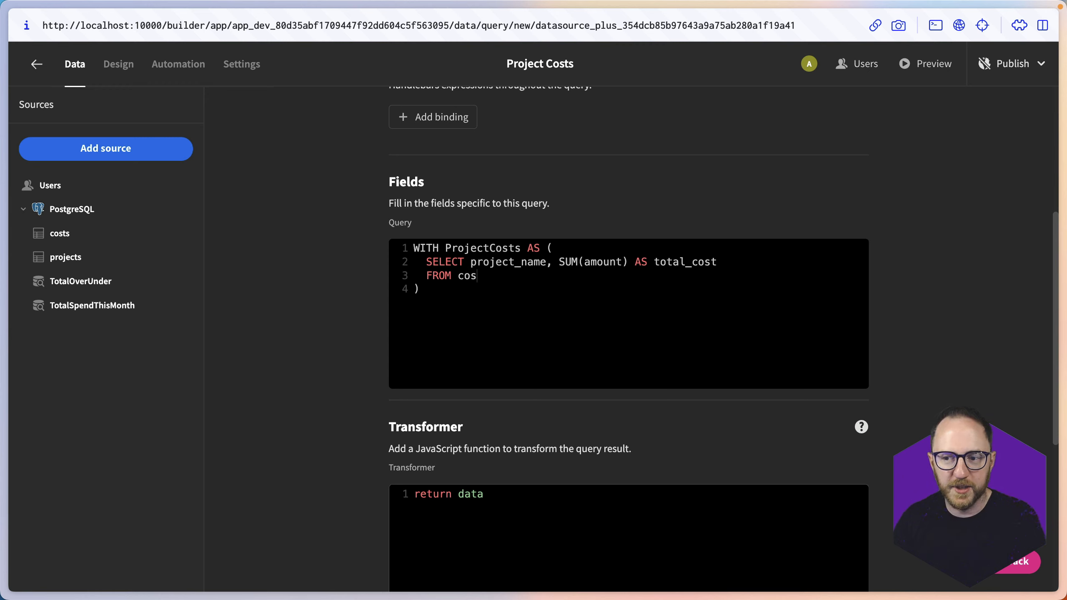
{"action": "type", "text": "ts"}
{"action": "key", "text": "Return"}
{"action": "type", "text": "GROUP BY"}
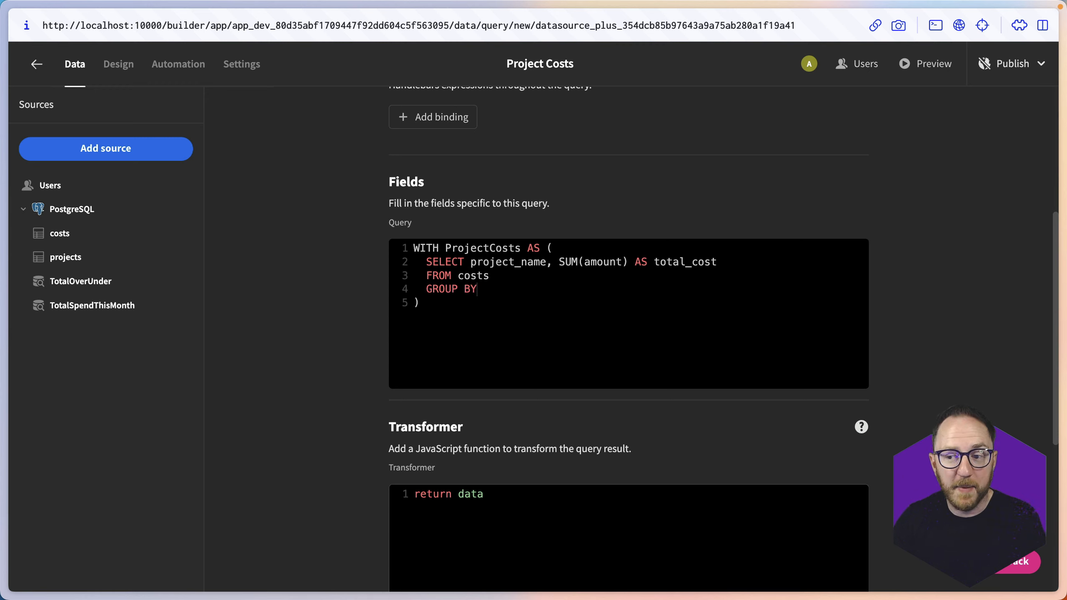
{"action": "type", "text": " project_name"}
Step: After the ProjectCosts expression, write the main selection `SELECT p.project_name, p.budget, pc.total_cost`
{"action": "key", "text": "Return"}
{"action": "type", "text": "SELE"}
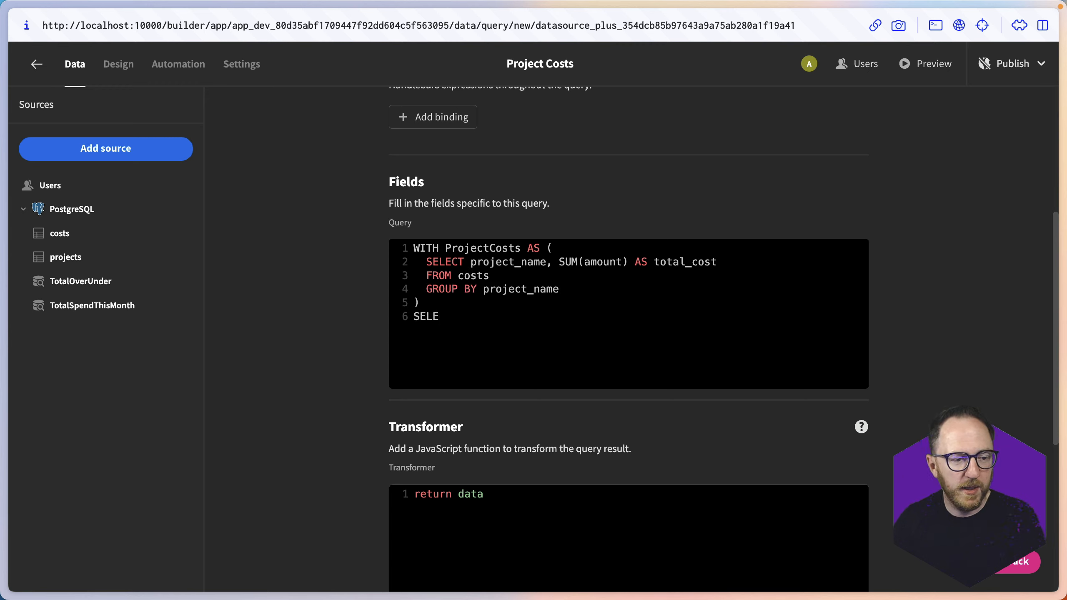
{"action": "type", "text": "CT p."}
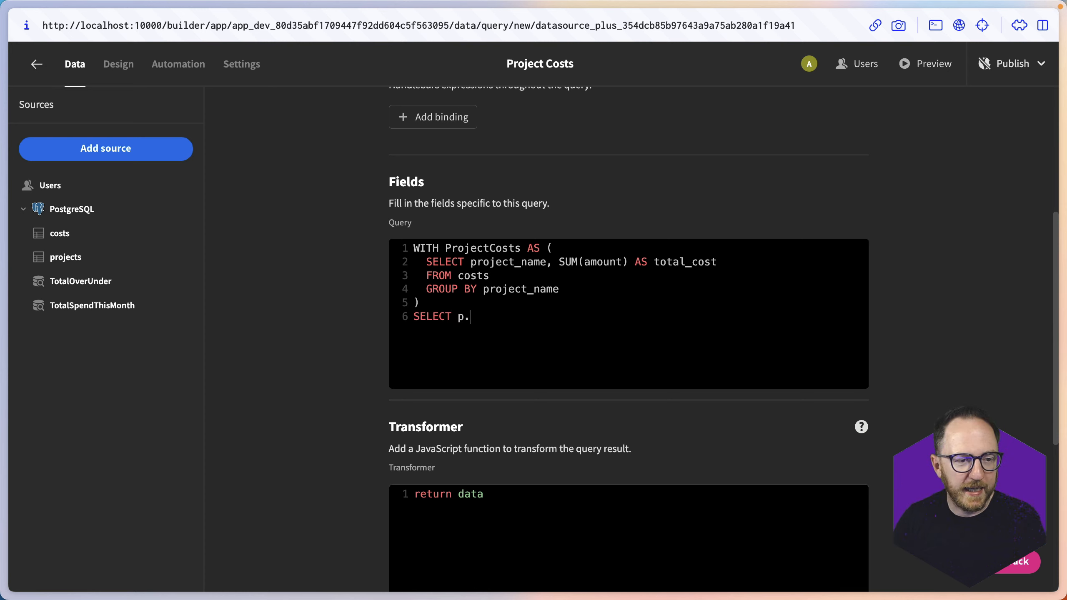
{"action": "type", "text": "project_name, p.budget"}
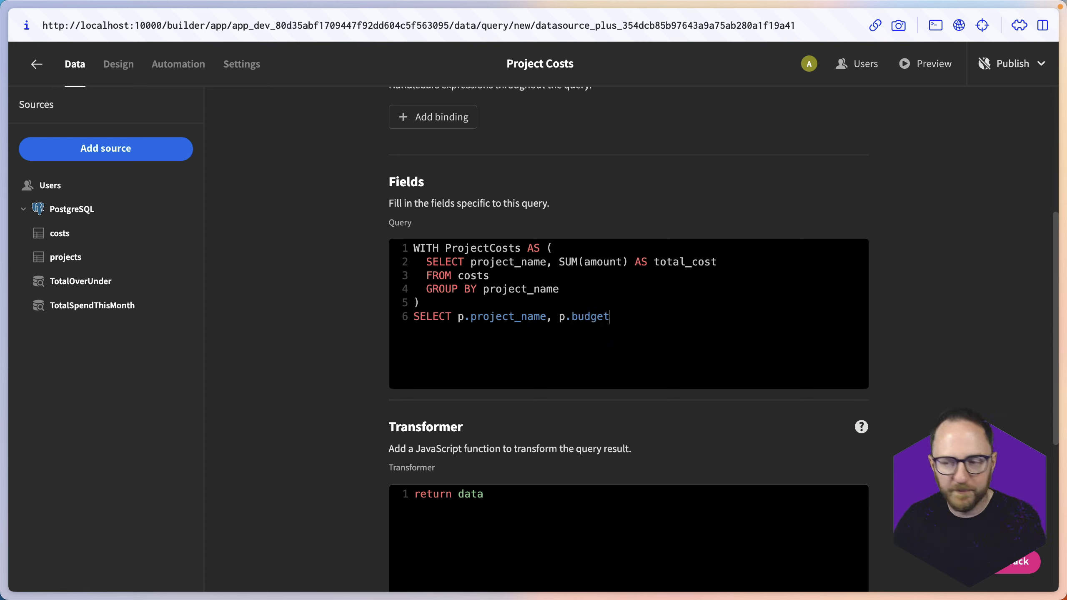
{"action": "type", "text": ", pc.tot"}
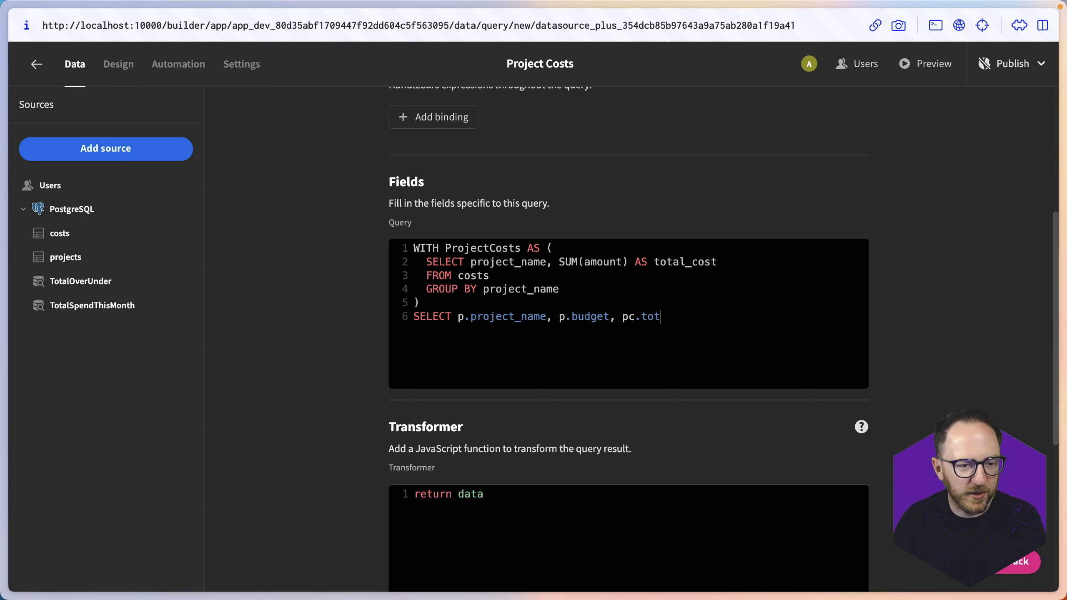
{"action": "type", "text": "al_cost"}
Step: Complete the query with `FROM projects p` and `JOIN ProjectCosts pc ON p.project_name = pc.project_name`
{"action": "key", "text": "Return"}
{"action": "type", "text": "FROM "}
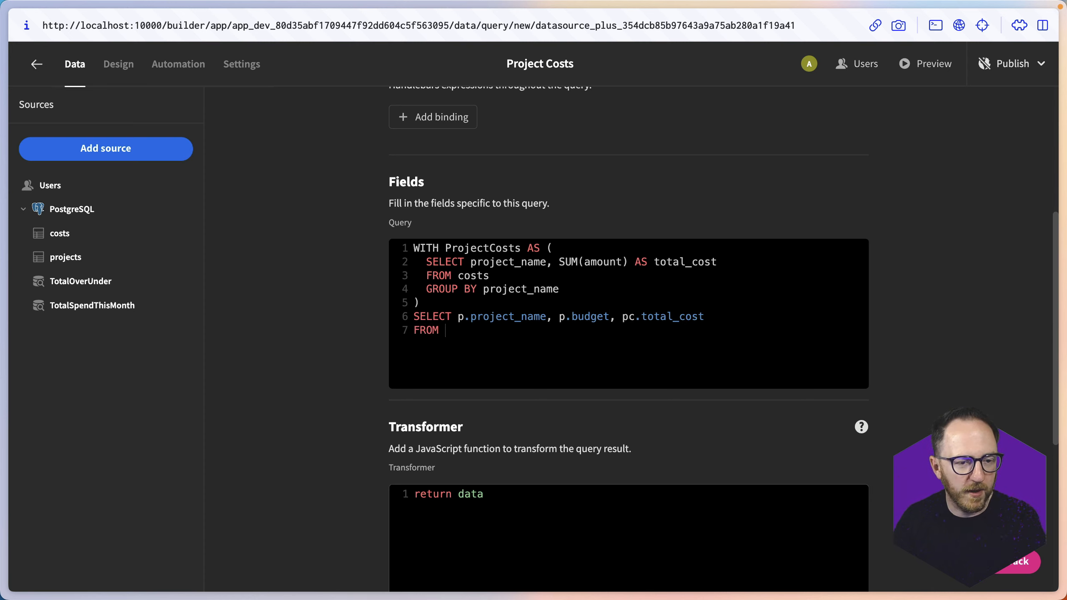
{"action": "type", "text": "projects p"}
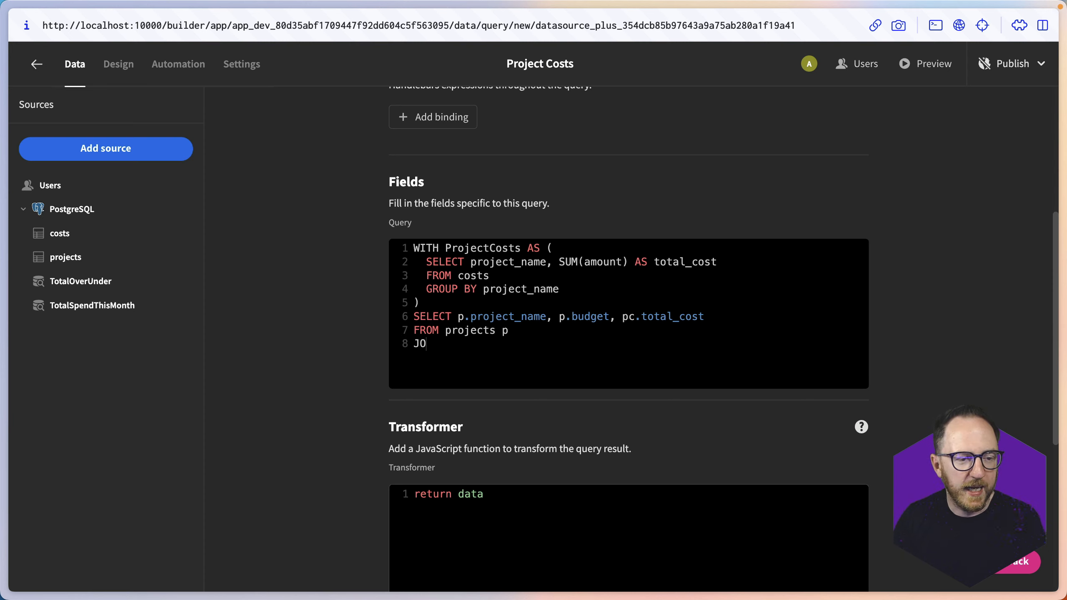
{"action": "type", "text": "IN P"}
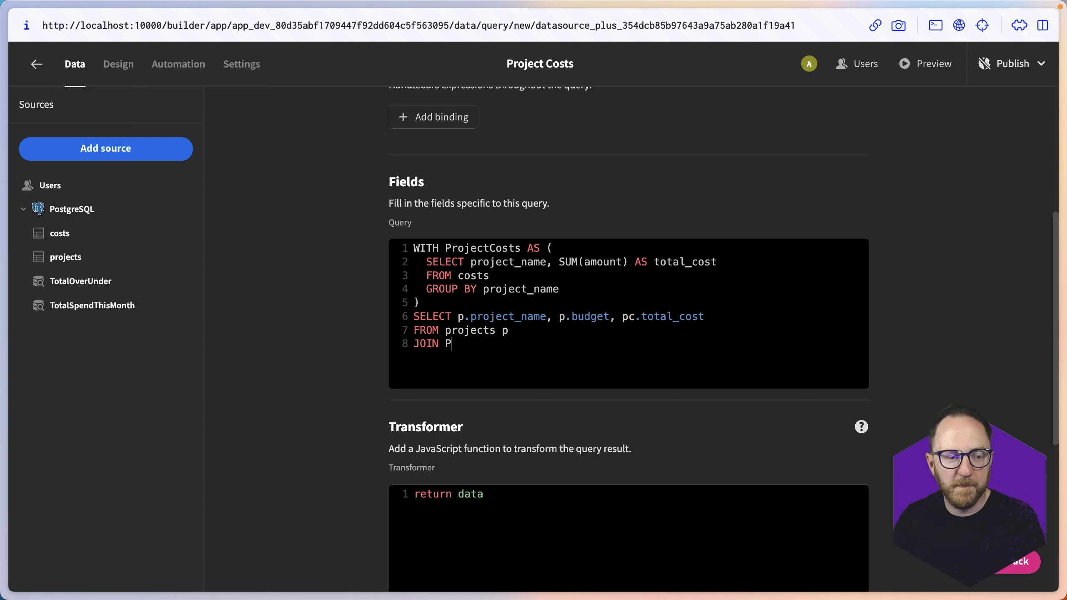
{"action": "type", "text": "rojectCosts pc ON p.pro"}
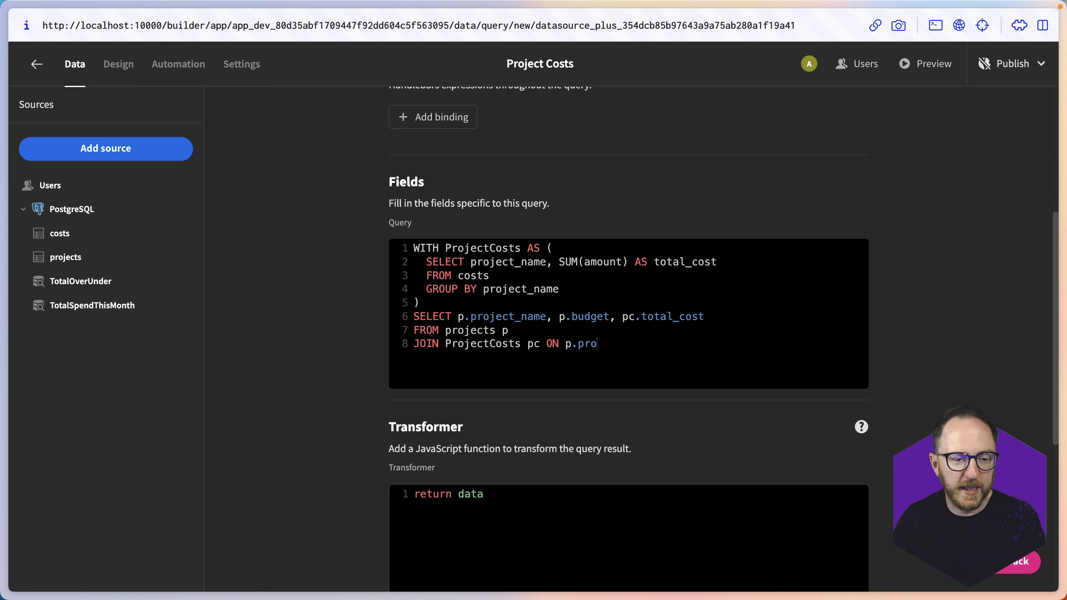
{"action": "type", "text": "ject_name = pc.pro"}
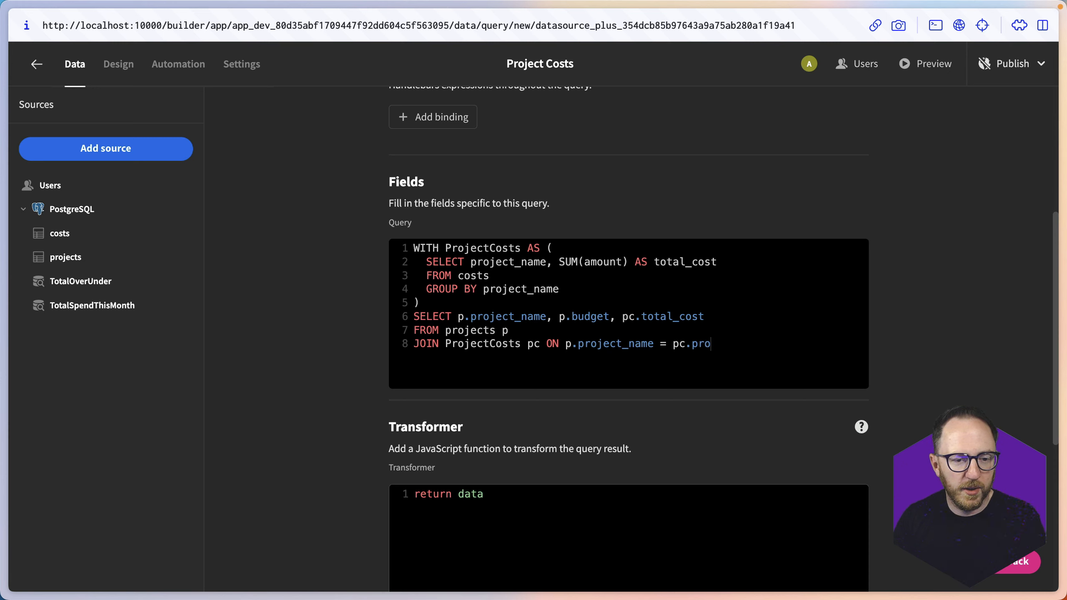
{"action": "type", "text": "ject-nam"}
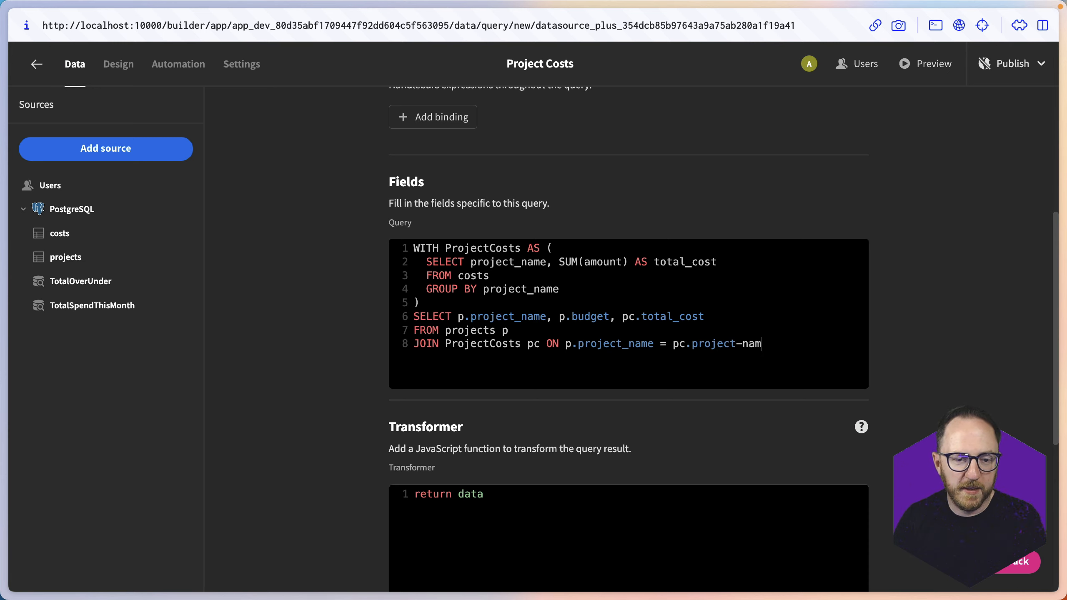
{"action": "key", "text": "BackSpace"}
{"action": "key", "text": "BackSpace"}
{"action": "type", "text": ")b"}
Step: Run the query, check its result rows in the preview table, and save the query
{"action": "scroll", "coordinate": [857, 407], "scroll_direction": "down", "scroll_amount": 5}
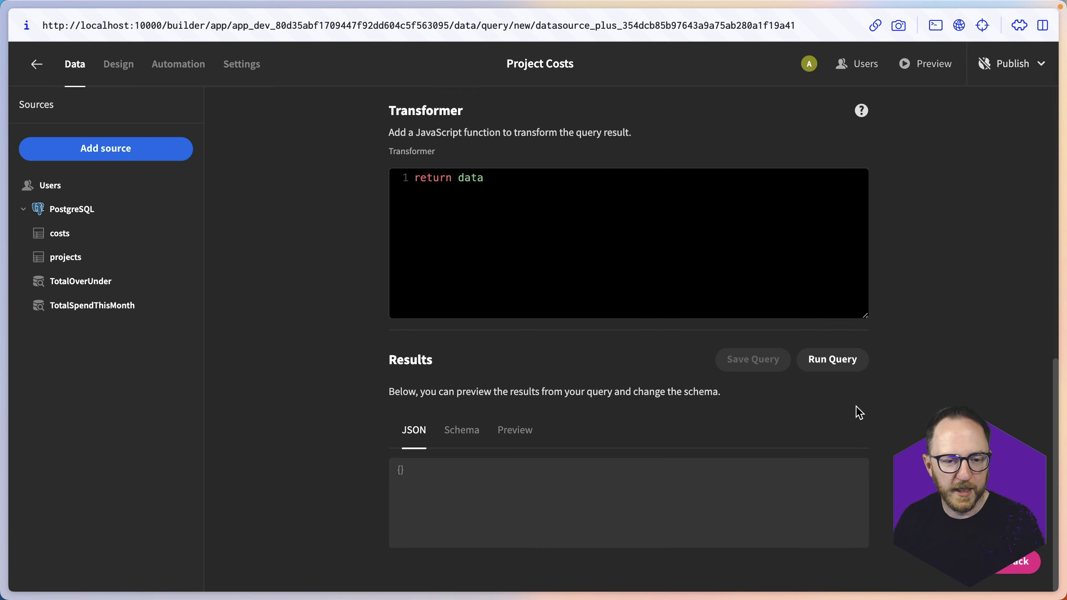
{"action": "left_click", "coordinate": [857, 365]}
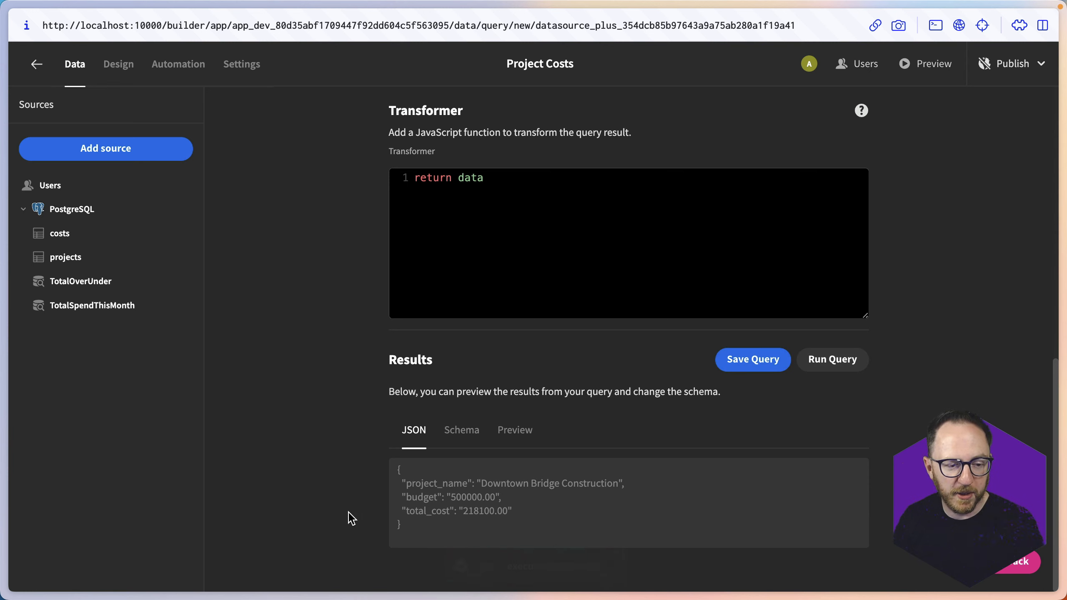
{"action": "left_click", "coordinate": [513, 430]}
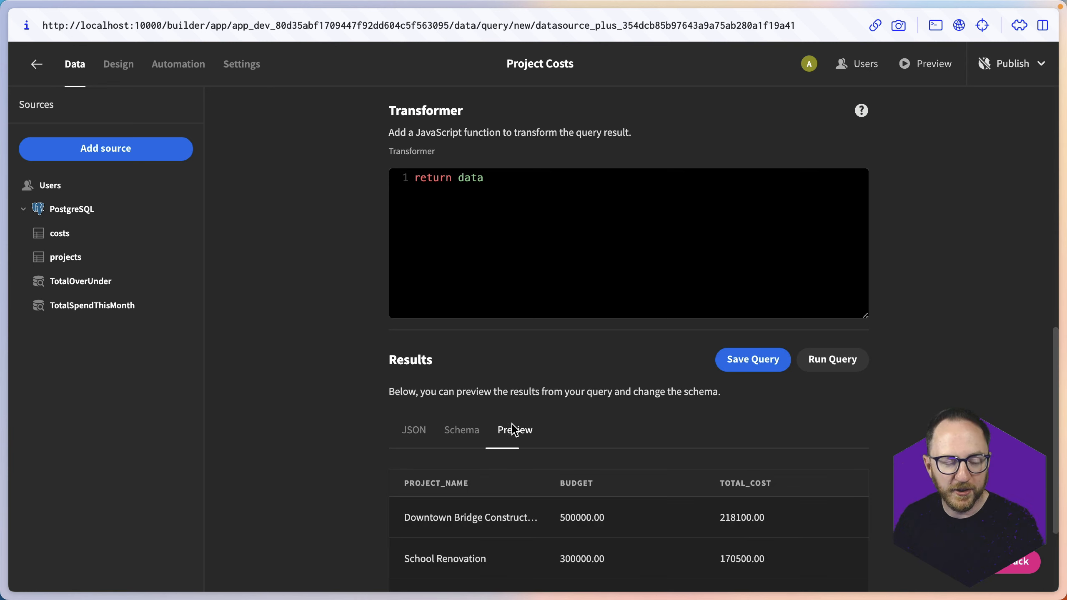
{"action": "scroll", "coordinate": [445, 557], "scroll_direction": "down", "scroll_amount": 1}
{"action": "scroll", "coordinate": [445, 557], "scroll_direction": "down", "scroll_amount": 3}
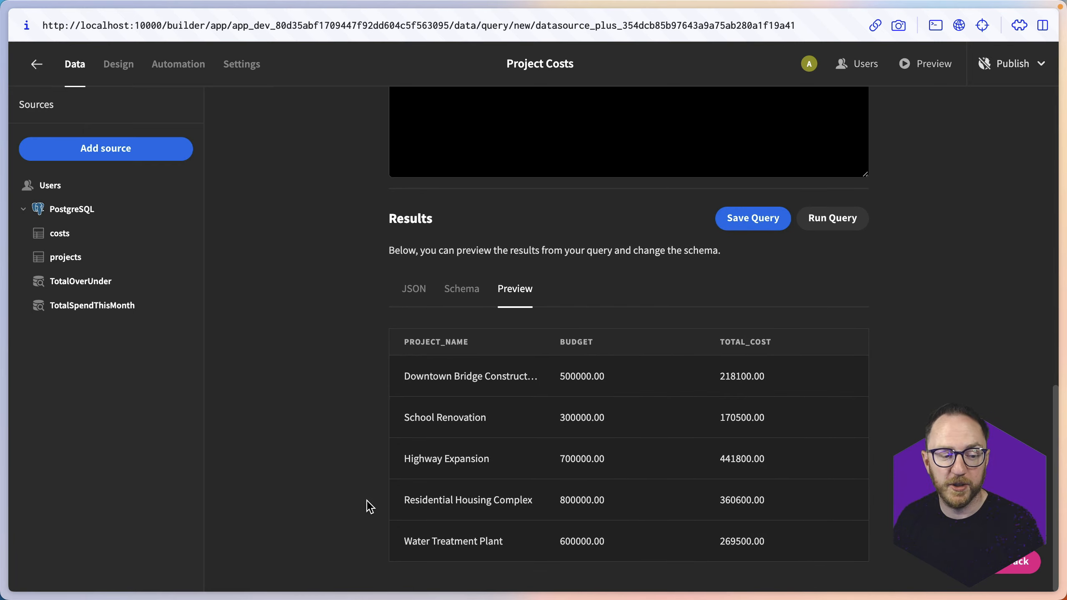
{"action": "left_click", "coordinate": [727, 219]}
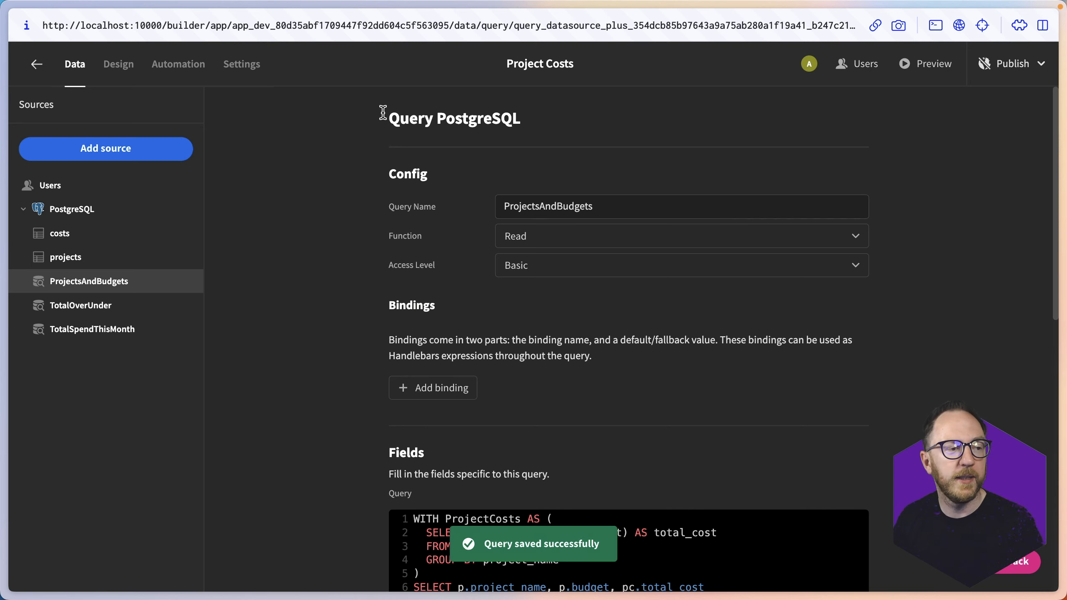
Step: Add a Chart block of type Bar to the home screen design, below CardContainer
{"action": "left_click", "coordinate": [117, 64]}
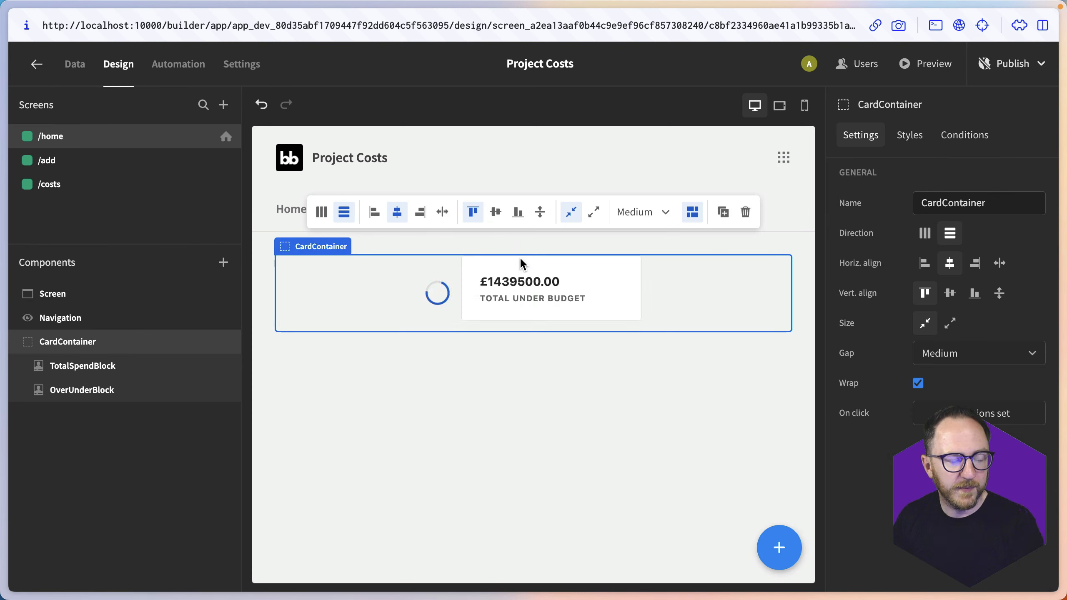
{"action": "left_click", "coordinate": [777, 554]}
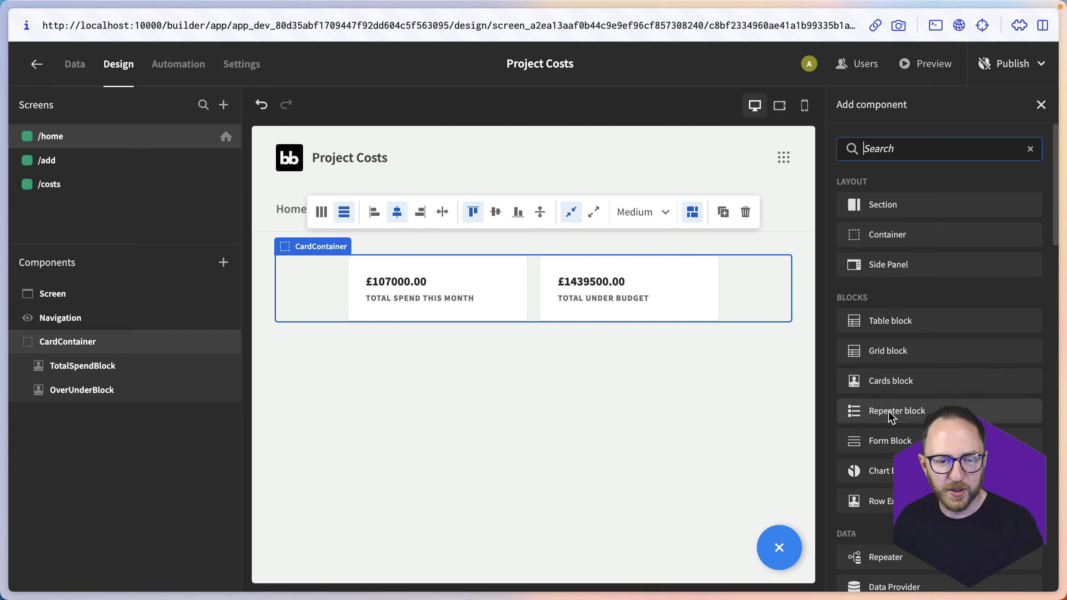
{"action": "left_click", "coordinate": [882, 471]}
{"action": "left_click", "coordinate": [946, 233]}
{"action": "left_click", "coordinate": [932, 287]}
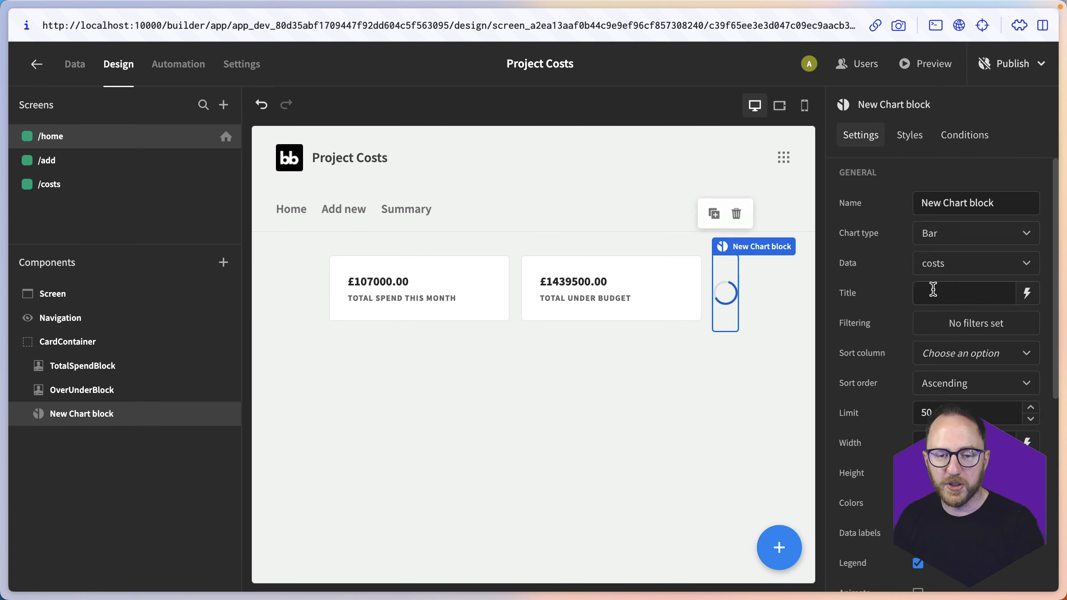
Step: Turn off the chart block's legend and set its data source to the ProjectsAndBudgets query
{"action": "scroll", "coordinate": [907, 423], "scroll_direction": "down", "scroll_amount": 8}
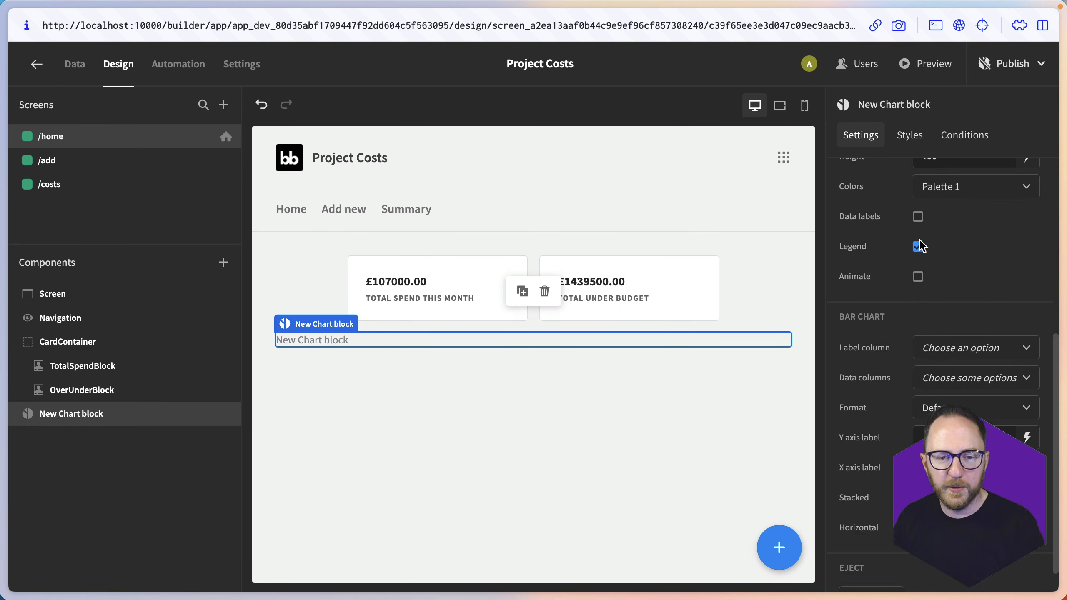
{"action": "left_click", "coordinate": [918, 246]}
{"action": "scroll", "coordinate": [907, 379], "scroll_direction": "up", "scroll_amount": 8}
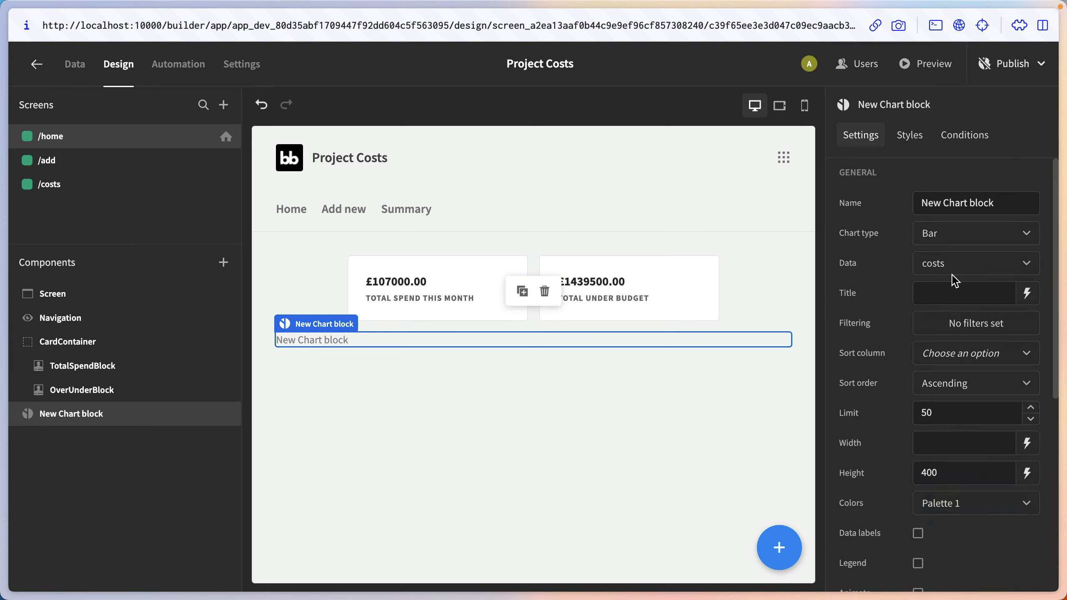
{"action": "left_click", "coordinate": [956, 267]}
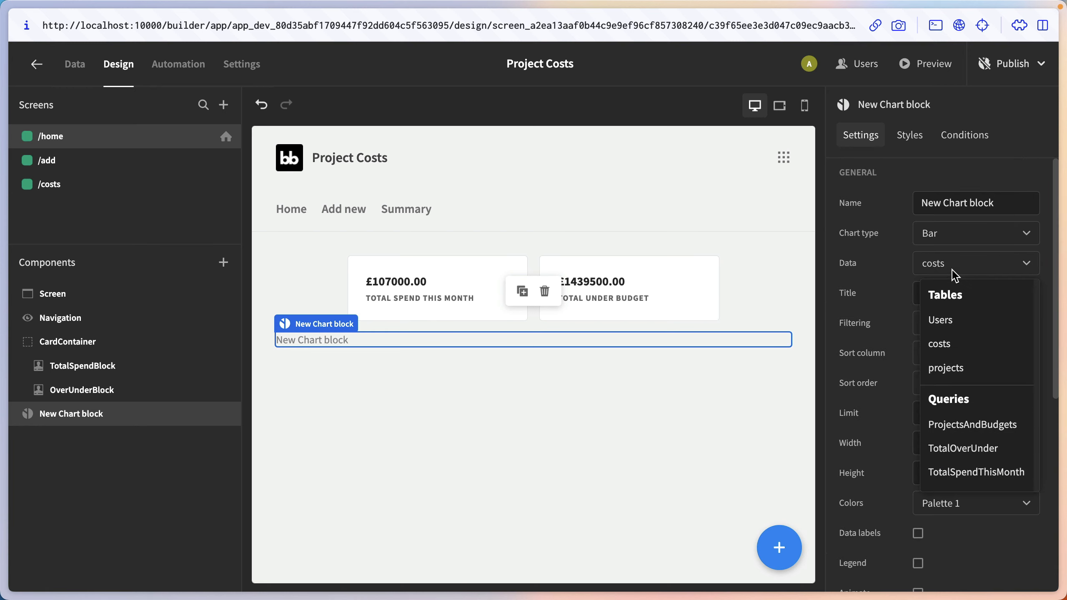
{"action": "left_click", "coordinate": [945, 428]}
Step: Set the bar chart's label column to project_name and its data columns to total_cost and budget
{"action": "scroll", "coordinate": [944, 435], "scroll_direction": "down", "scroll_amount": 8}
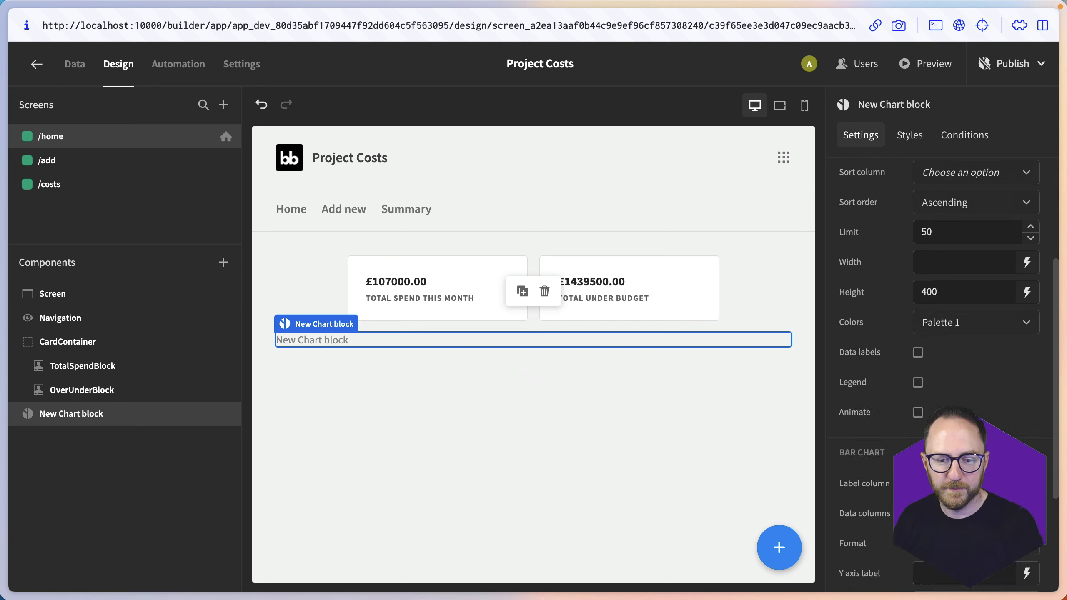
{"action": "left_click", "coordinate": [929, 320]}
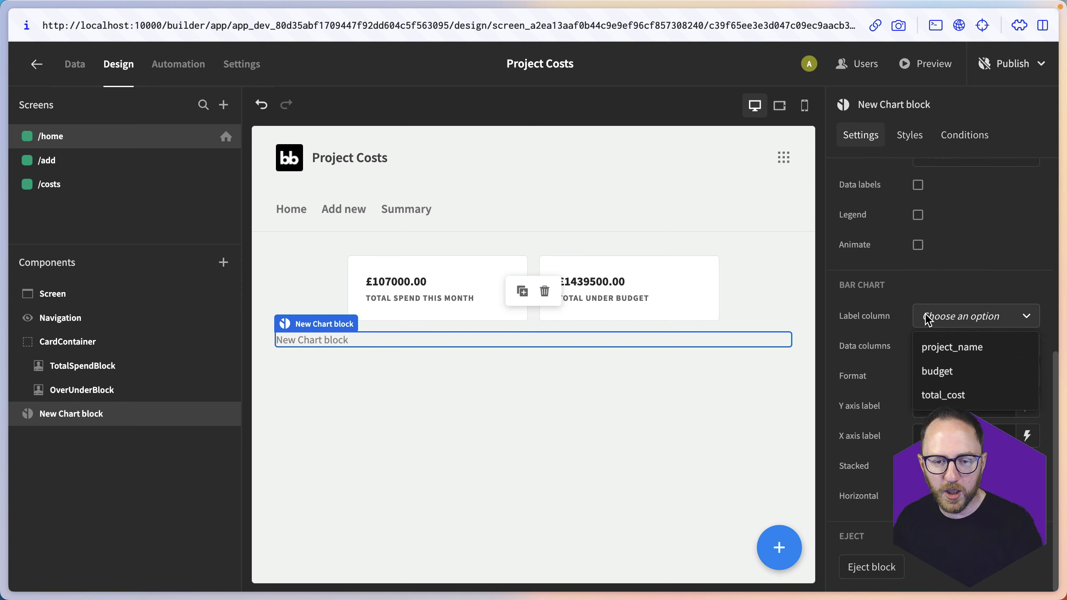
{"action": "left_click", "coordinate": [939, 348]}
{"action": "left_click", "coordinate": [966, 346]}
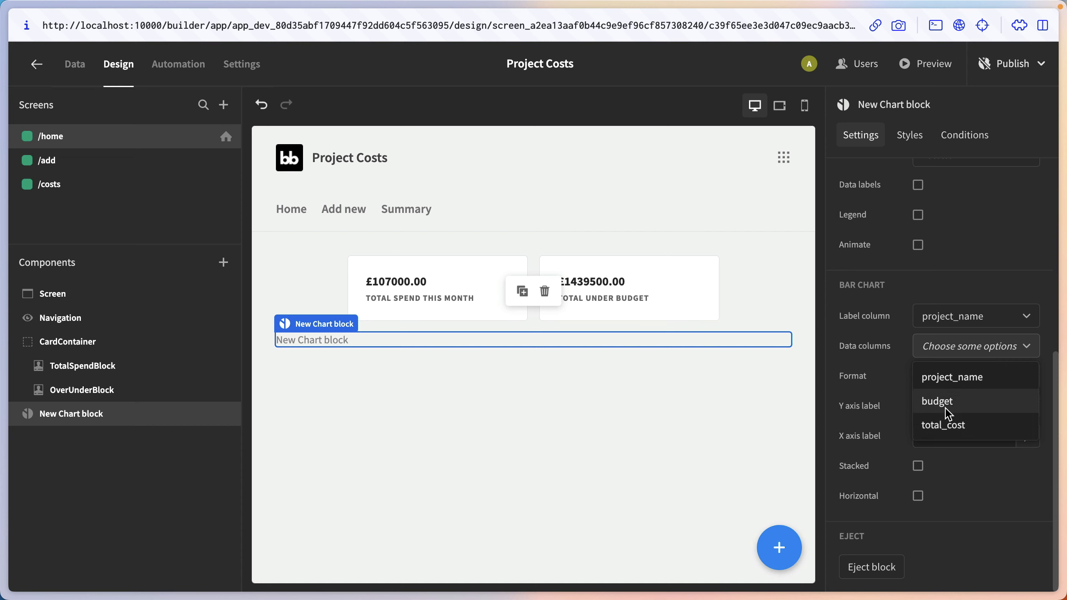
{"action": "left_click", "coordinate": [945, 424]}
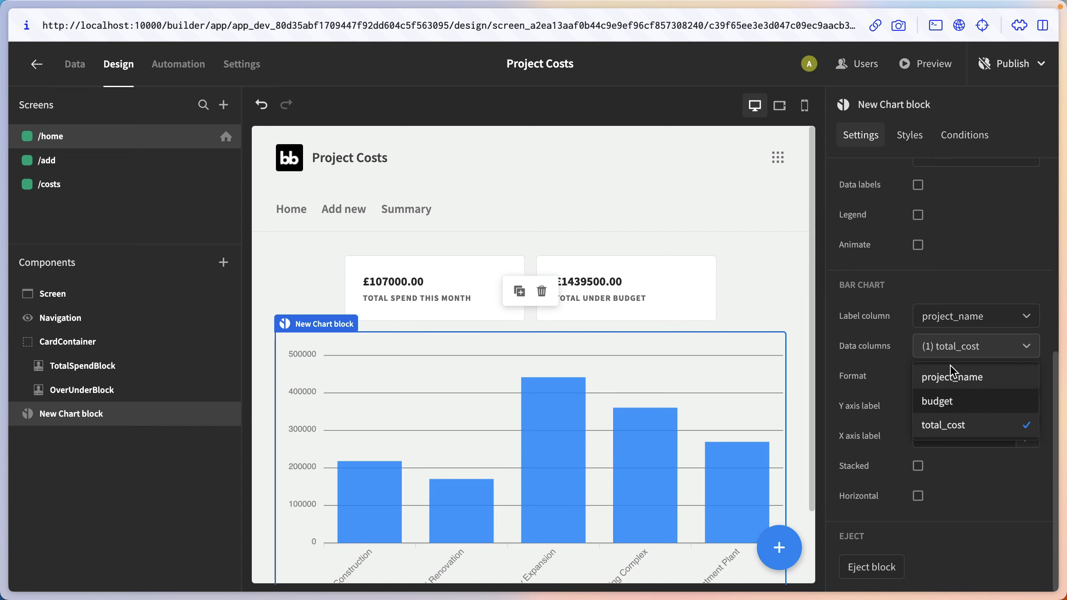
{"action": "left_click", "coordinate": [949, 403]}
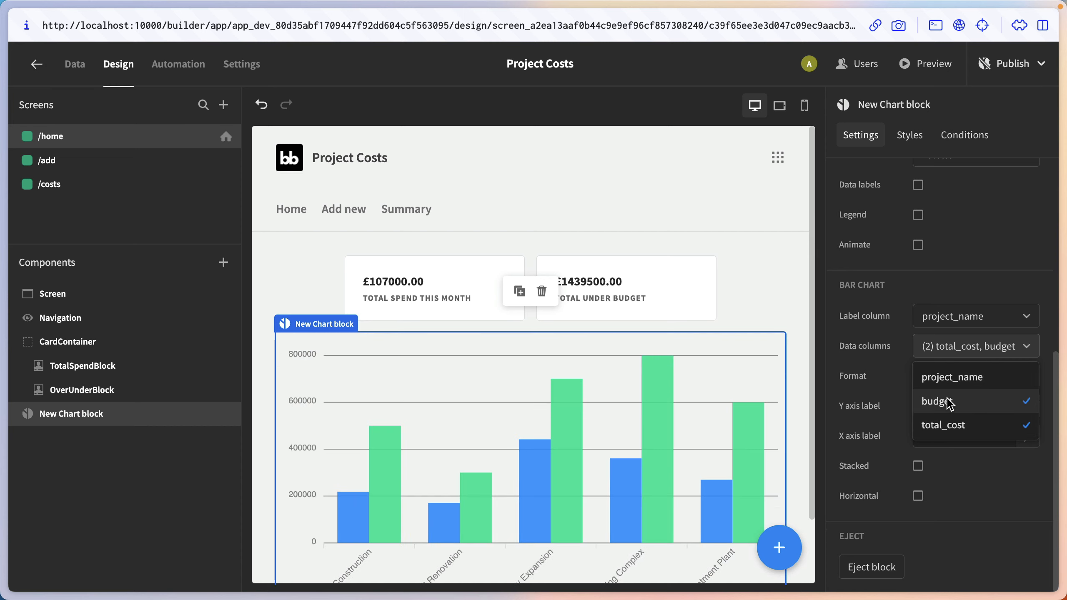
Step: Check the bar chart's project bars on the home screen and rename the chart block to SpendBudgetChart
{"action": "scroll", "coordinate": [639, 422], "scroll_direction": "down", "scroll_amount": 2}
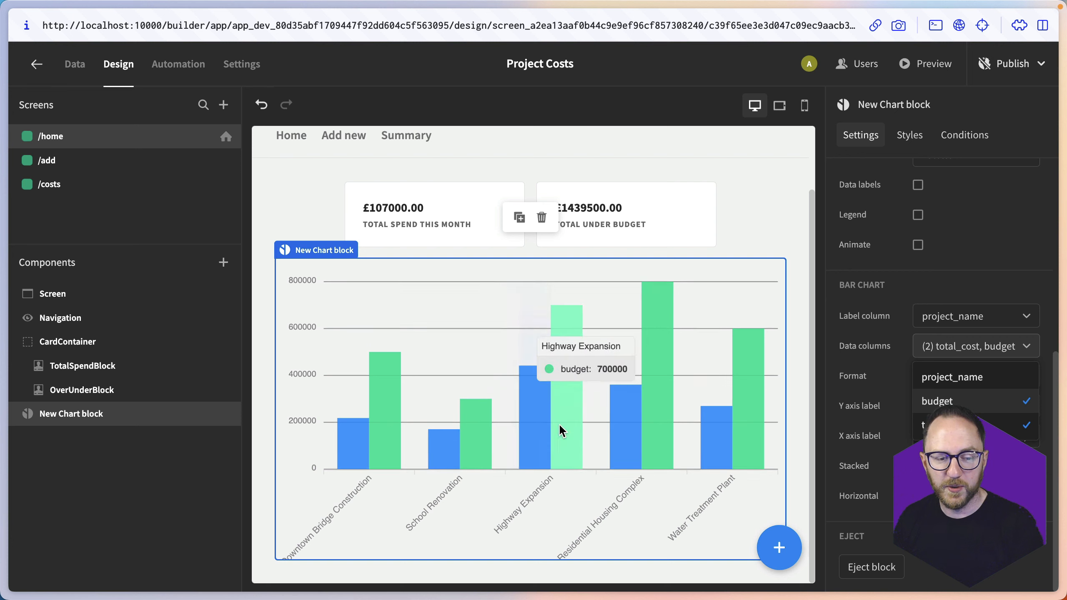
{"action": "mouse_move", "coordinate": [749, 391]}
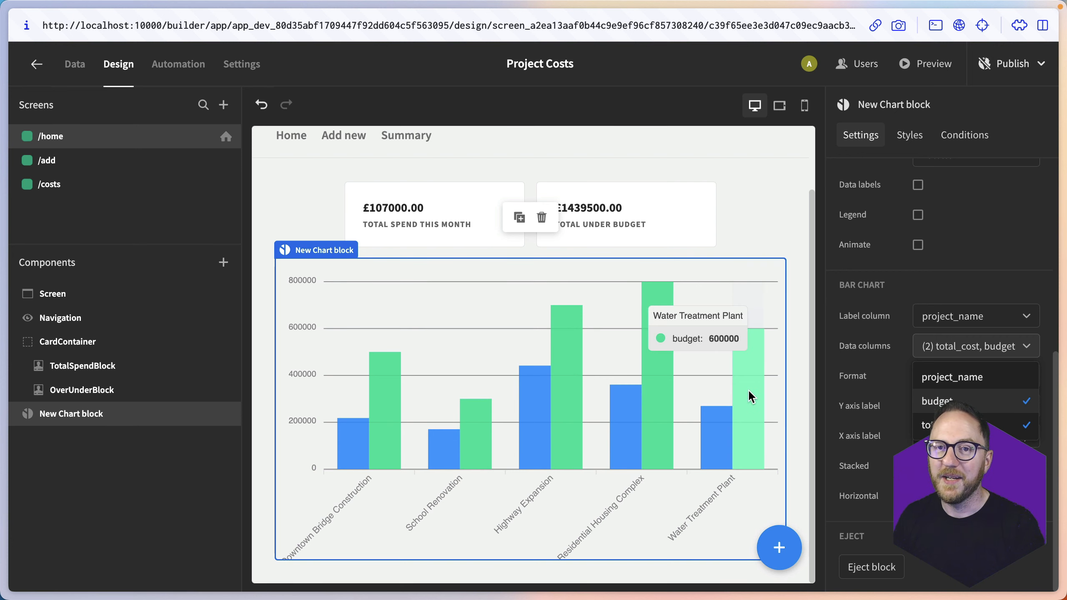
{"action": "left_click", "coordinate": [168, 342]}
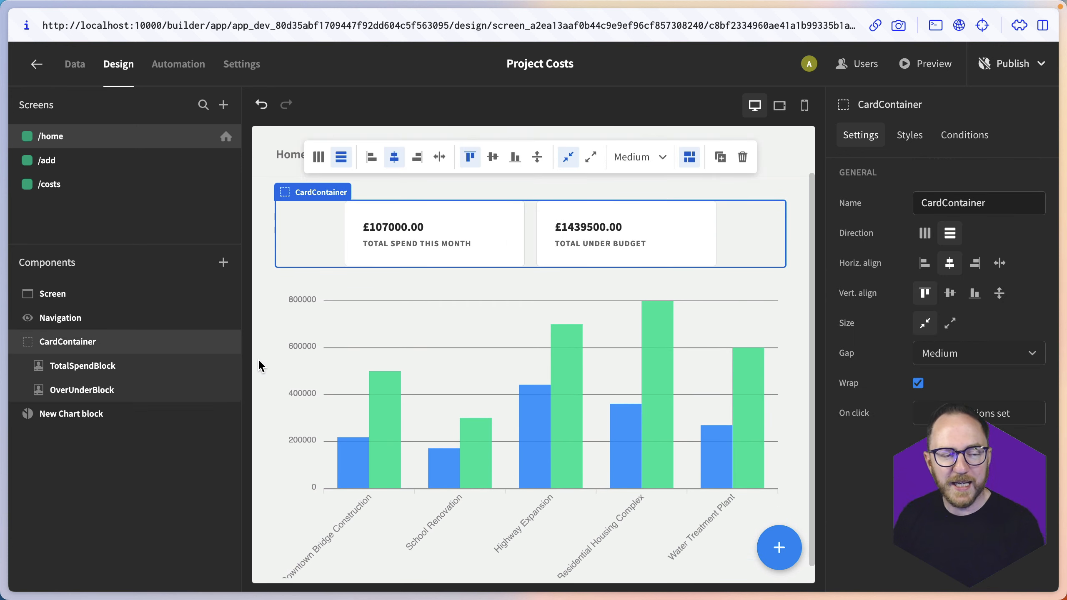
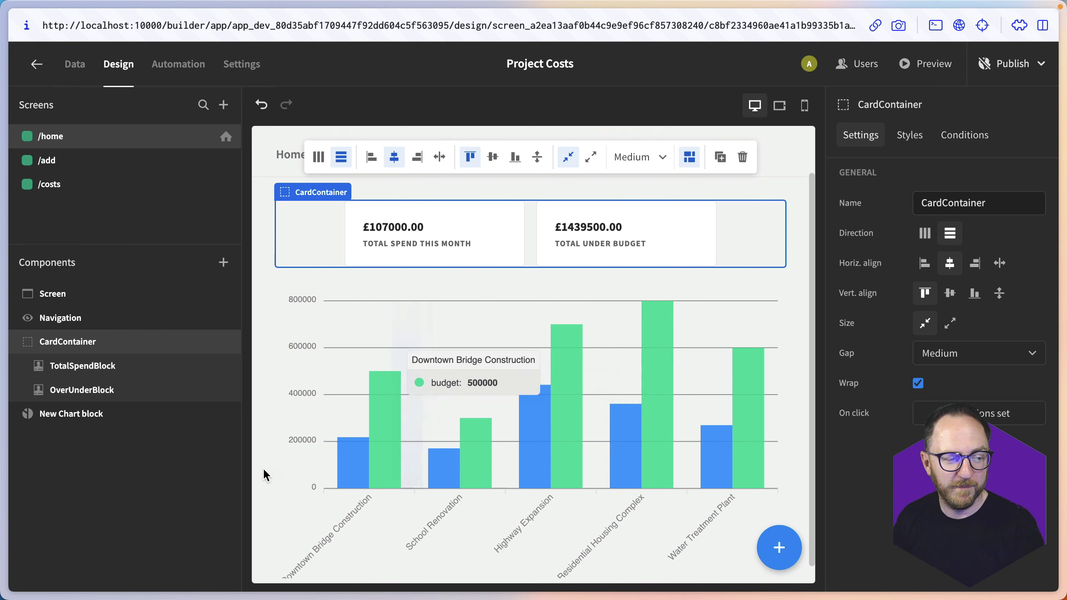
{"action": "left_click", "coordinate": [112, 413]}
{"action": "key", "text": "BackSpace"}
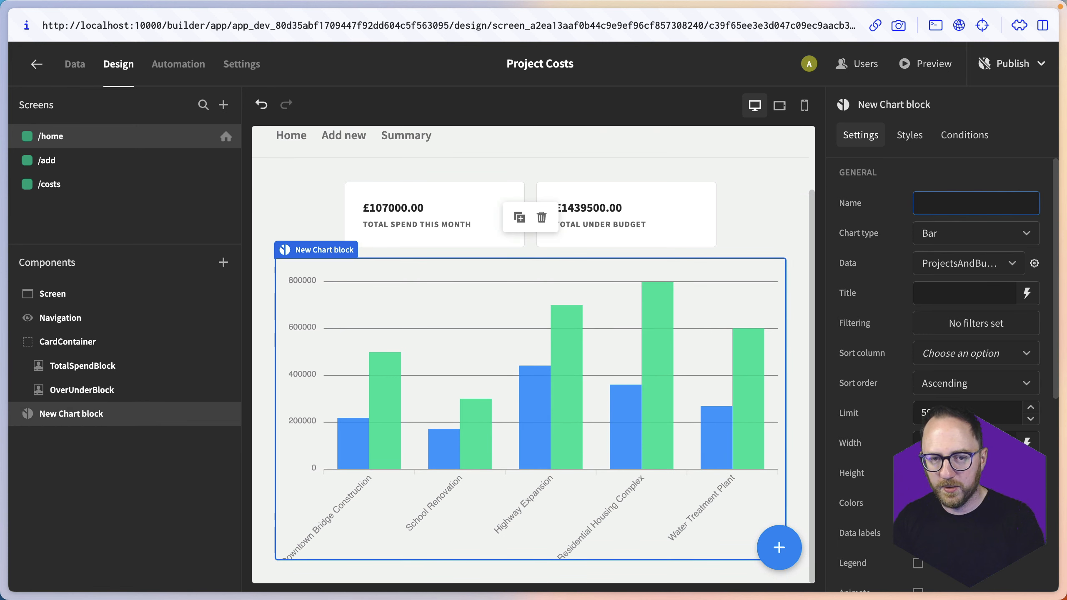
{"action": "type", "text": "SpendBudget"}
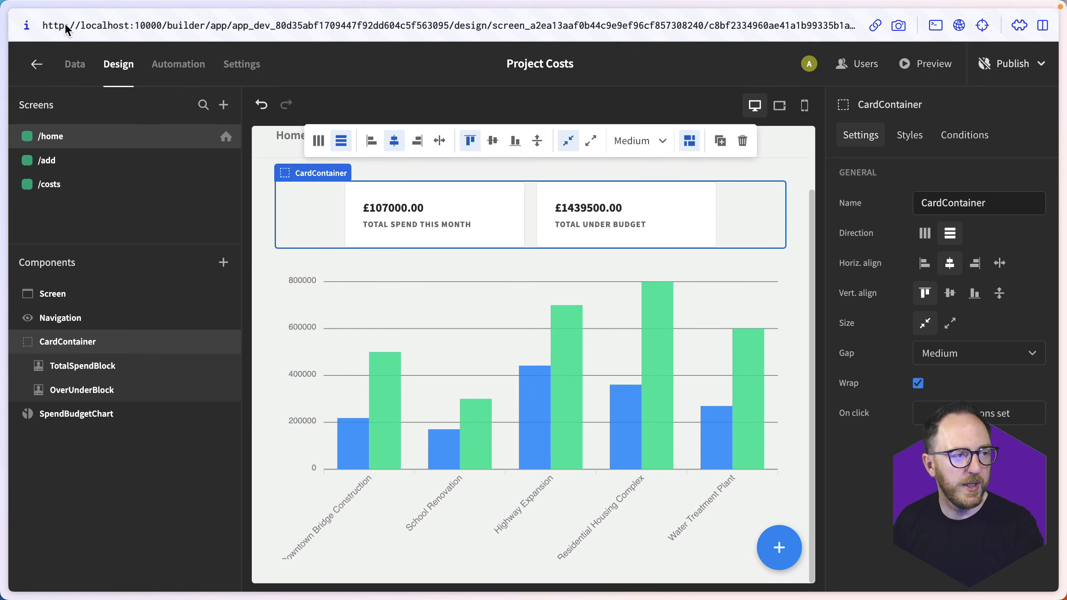
Step: Create a new custom query on the PostgreSQL data source and name it TransactionsPerCategory
{"action": "left_click", "coordinate": [77, 67]}
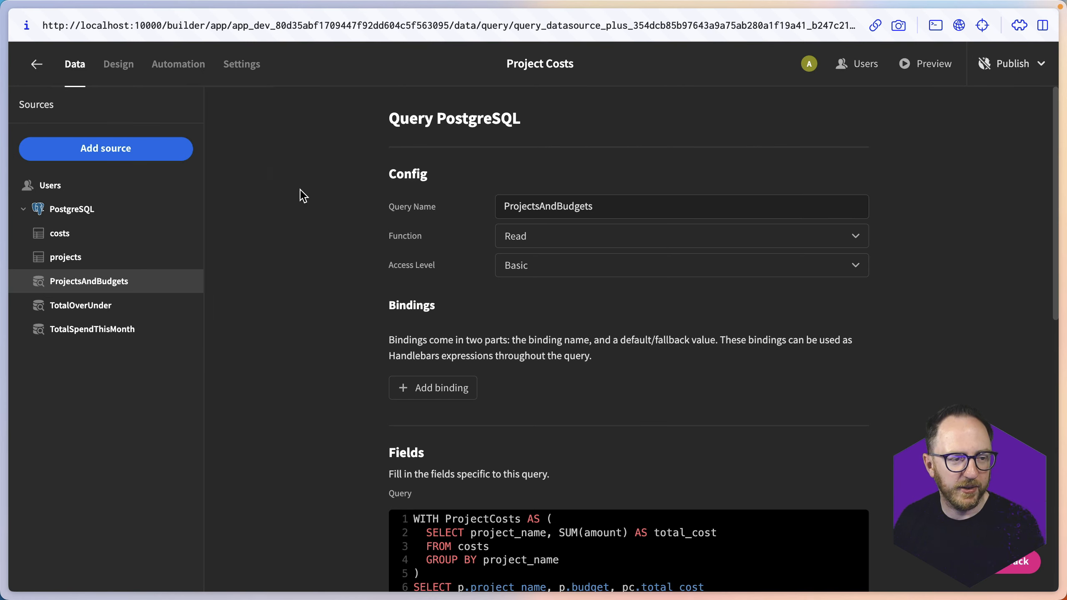
{"action": "left_click", "coordinate": [70, 211]}
{"action": "left_click", "coordinate": [543, 280]}
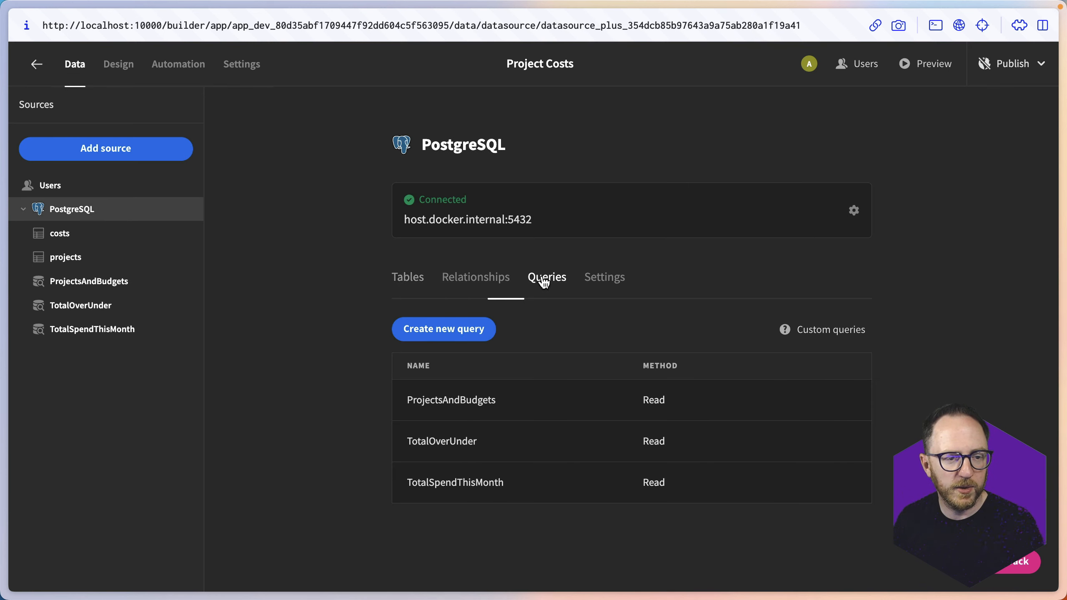
{"action": "left_click", "coordinate": [445, 333]}
{"action": "left_click", "coordinate": [567, 207]}
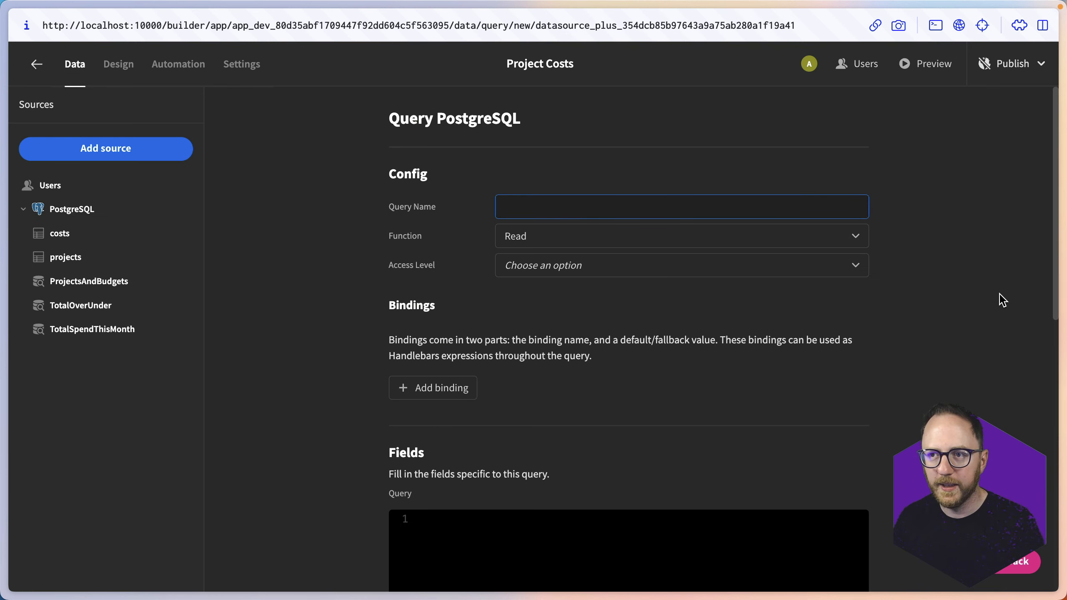
{"action": "type", "text": "TransactionsPerCategory"}
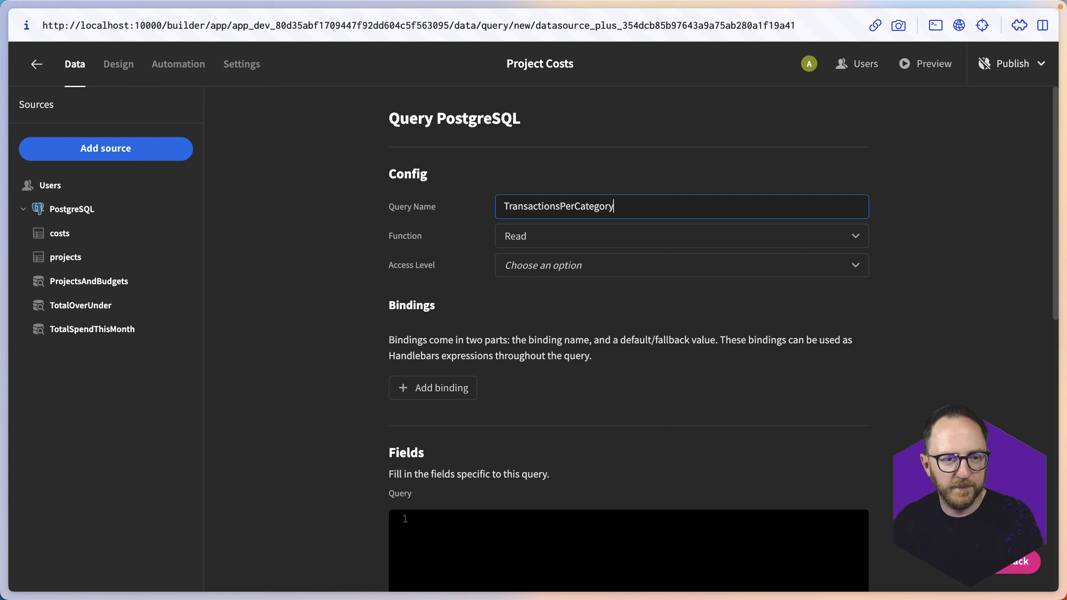
Step: Write the query's SQL to select category and COUNT(id) AS transaction_count from costs, grouped by category and ordered by transaction_count, descending
{"action": "left_click", "coordinate": [478, 267]}
{"action": "type", "text": "S"}
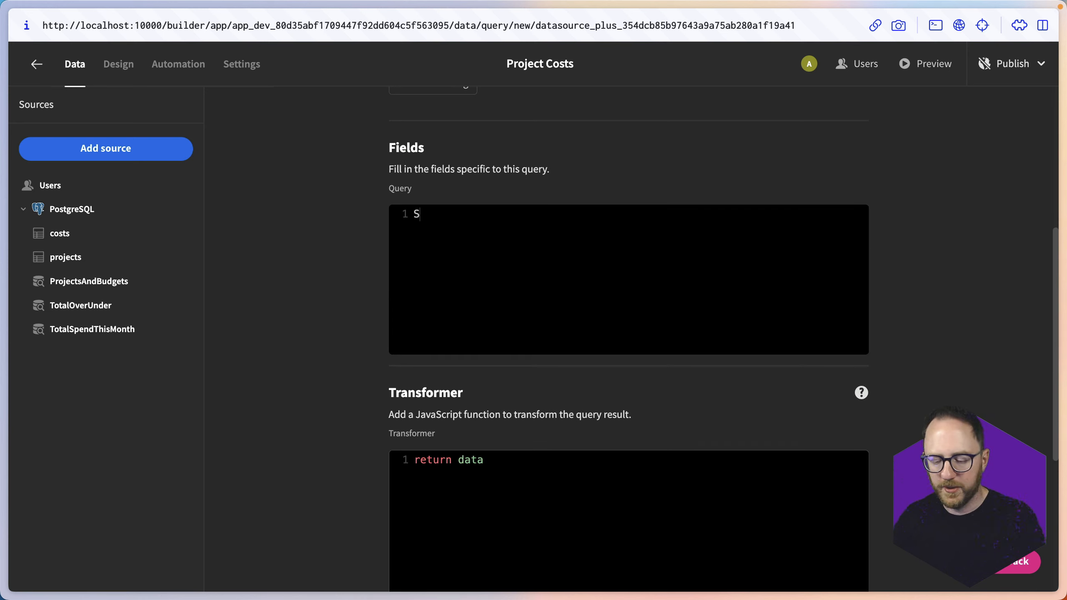
{"action": "type", "text": "ELECT category, COUNT(id) AS transacti"}
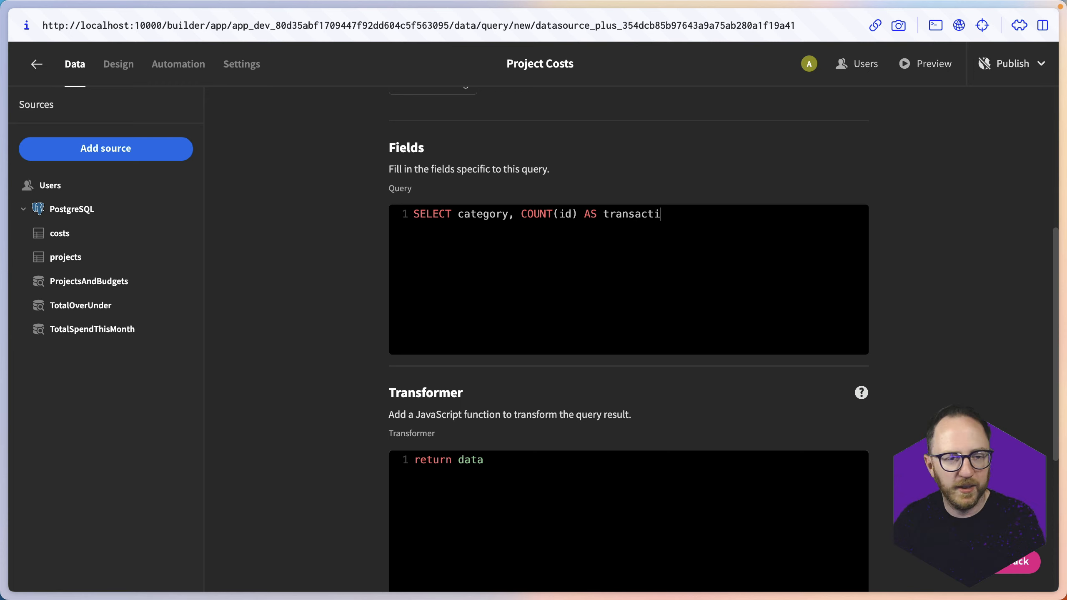
{"action": "type", "text": "on_count"}
{"action": "key", "text": "Return"}
{"action": "type", "text": "FROM costs"}
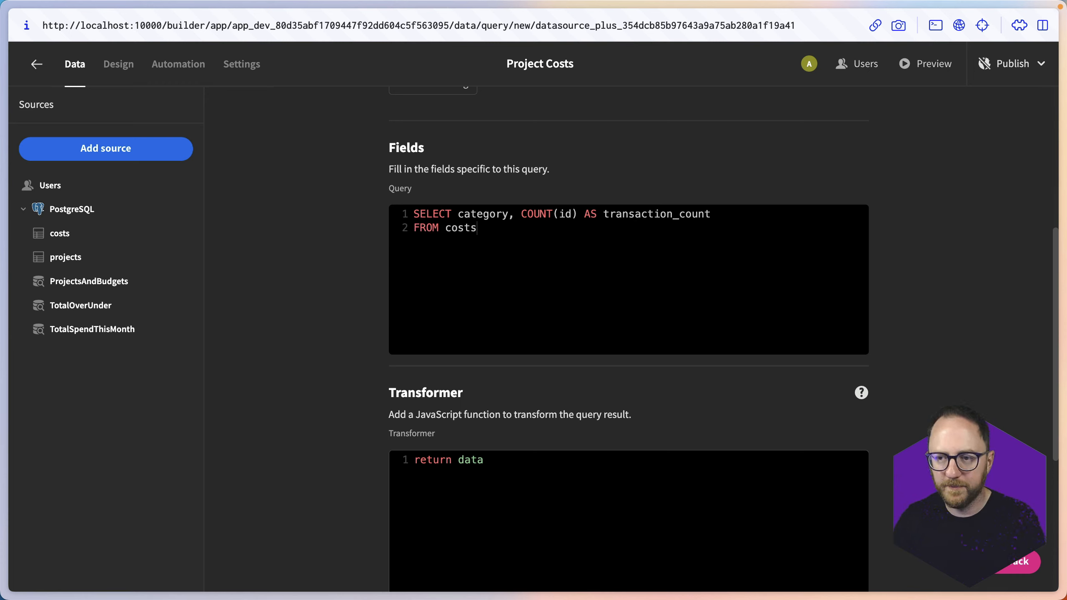
{"action": "key", "text": "Return"}
{"action": "type", "text": "GROUP BY ca"}
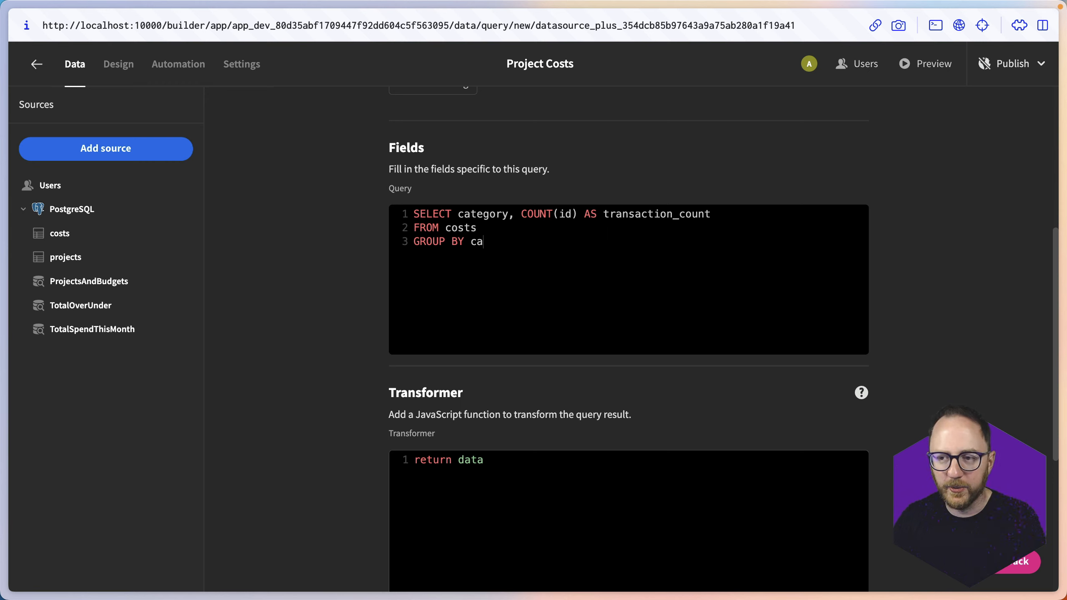
{"action": "type", "text": "tegory ORDER B"}
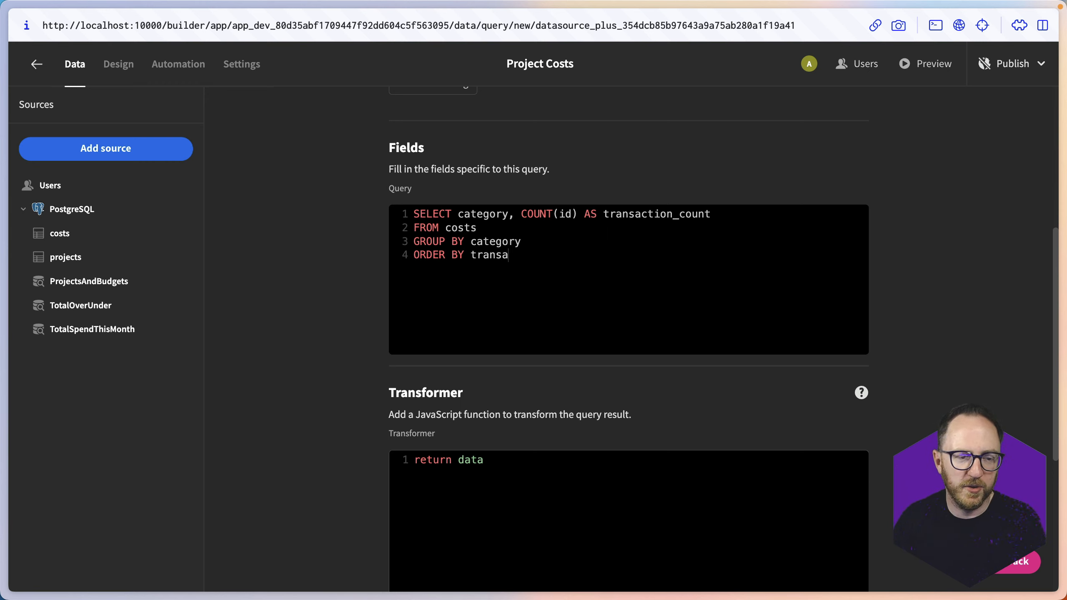
Step: Run the TransactionsPerCategory query, check its rows in the preview table, and save the query
{"action": "scroll", "coordinate": [847, 367], "scroll_direction": "down", "scroll_amount": 5}
{"action": "left_click", "coordinate": [847, 367]}
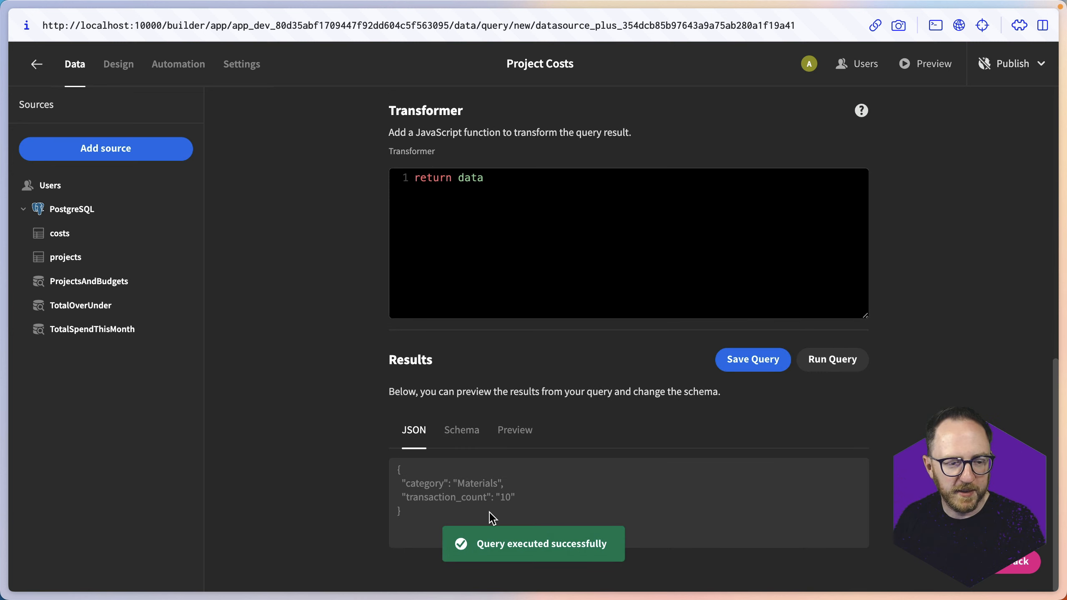
{"action": "left_click", "coordinate": [516, 435]}
{"action": "scroll", "coordinate": [313, 515], "scroll_direction": "down", "scroll_amount": 4}
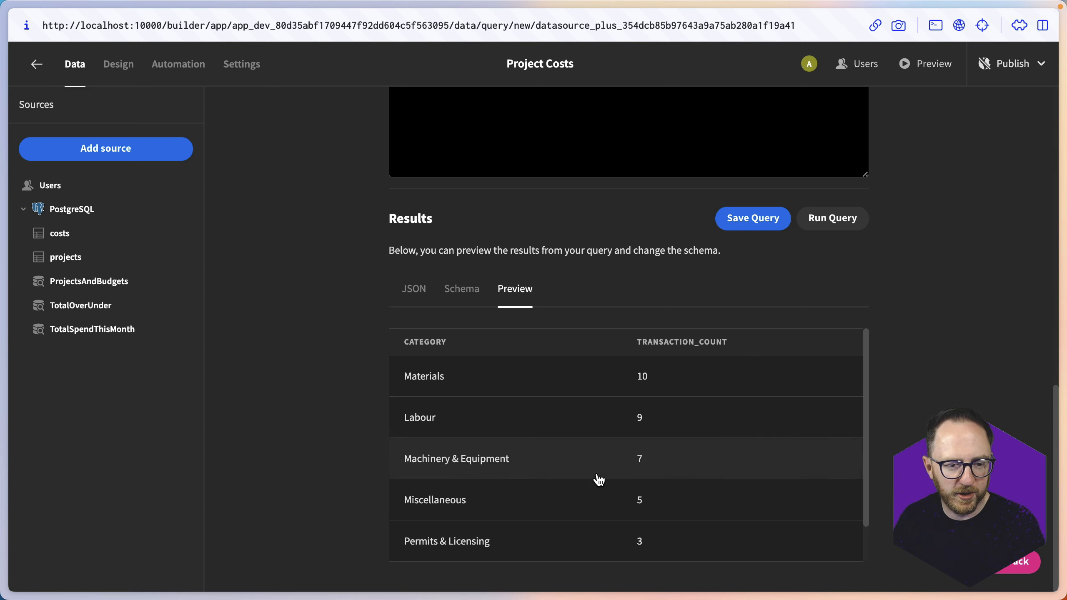
{"action": "scroll", "coordinate": [586, 488], "scroll_direction": "down", "scroll_amount": 1}
{"action": "scroll", "coordinate": [712, 519], "scroll_direction": "up", "scroll_amount": 1}
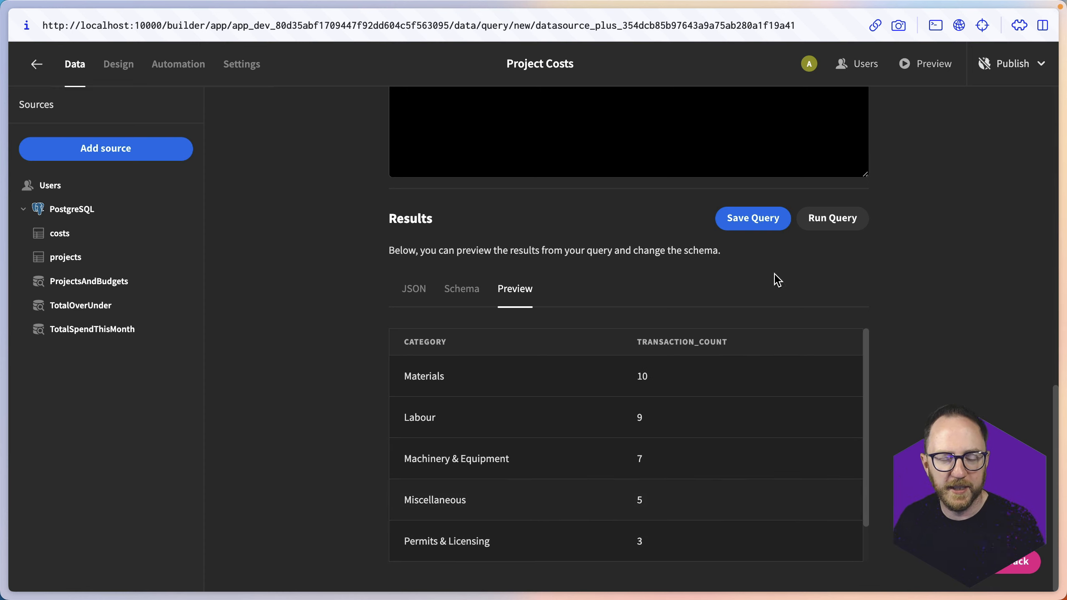
{"action": "left_click", "coordinate": [752, 218]}
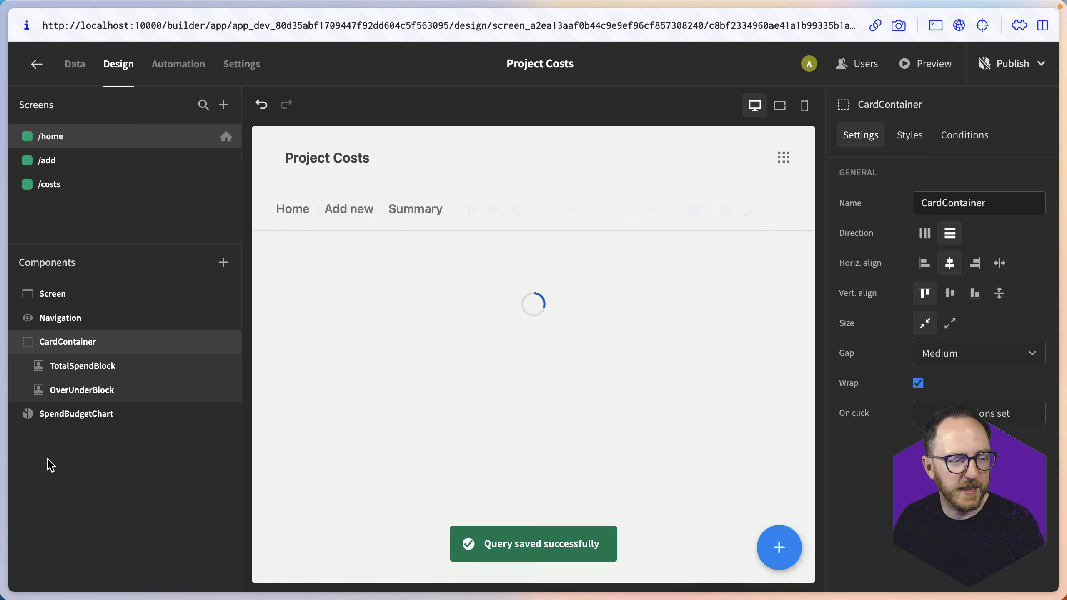
Step: Add a Chart block to the home screen design below SpendBudgetChart and name it Transaction
{"action": "left_click", "coordinate": [94, 417]}
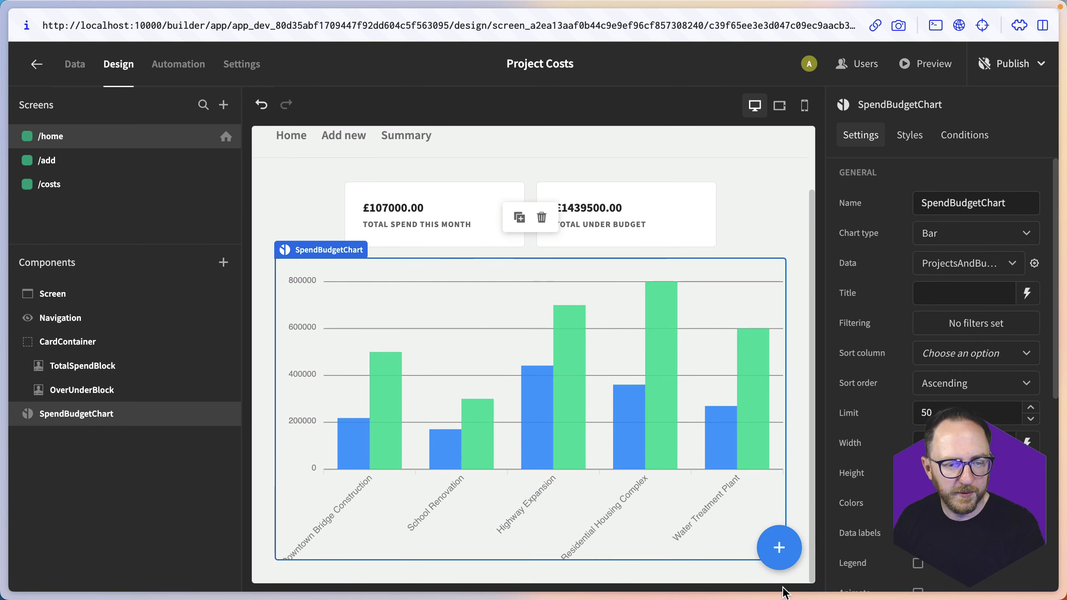
{"action": "left_click", "coordinate": [778, 548]}
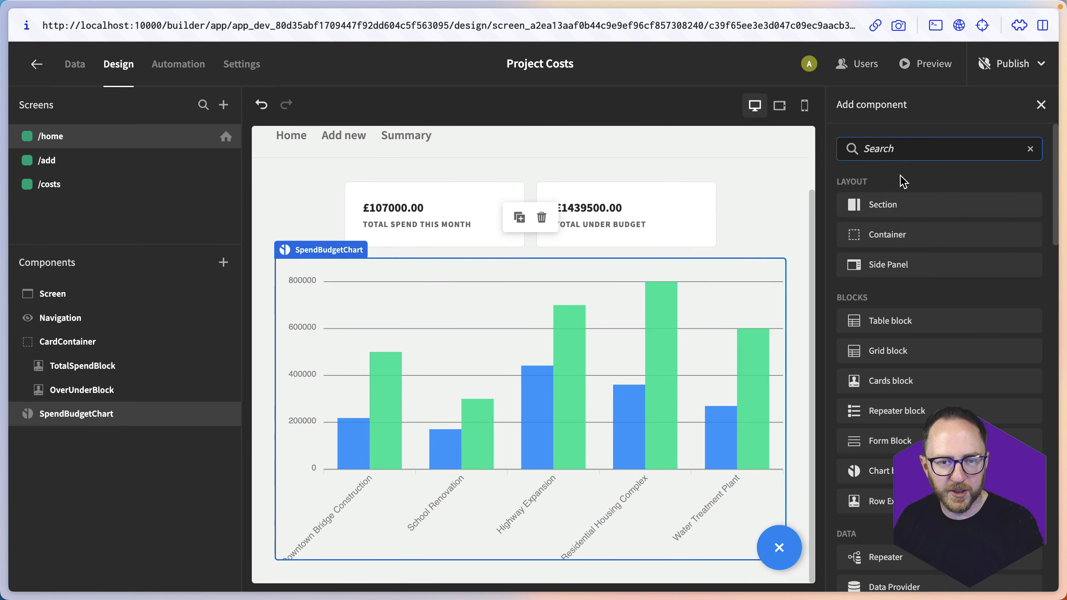
{"action": "left_click", "coordinate": [882, 470]}
{"action": "double_click", "coordinate": [971, 203]}
{"action": "triple_click", "coordinate": [972, 203]}
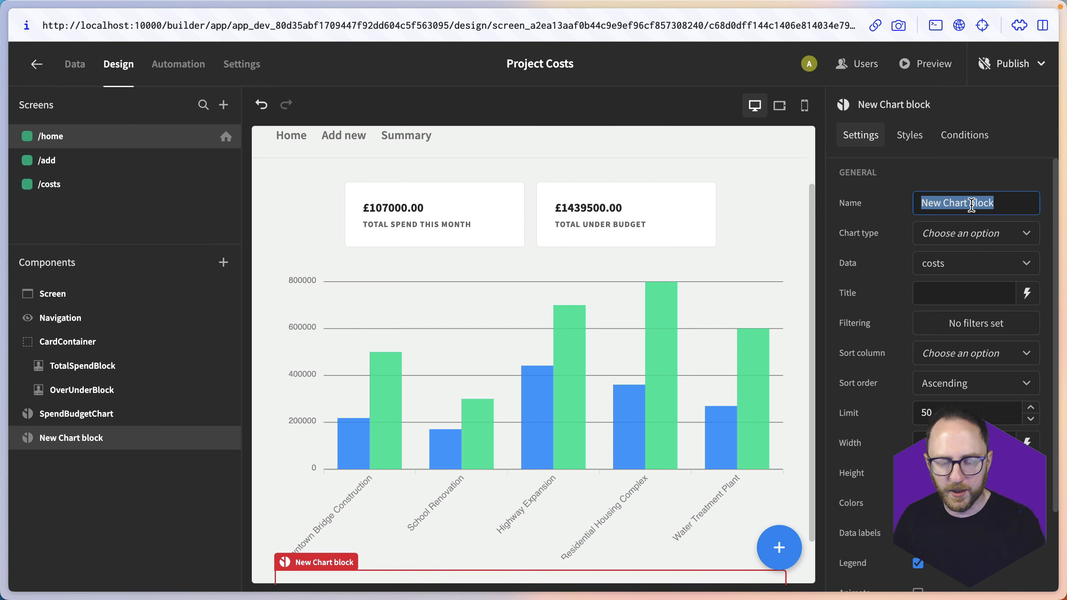
{"action": "type", "text": "Transac"}
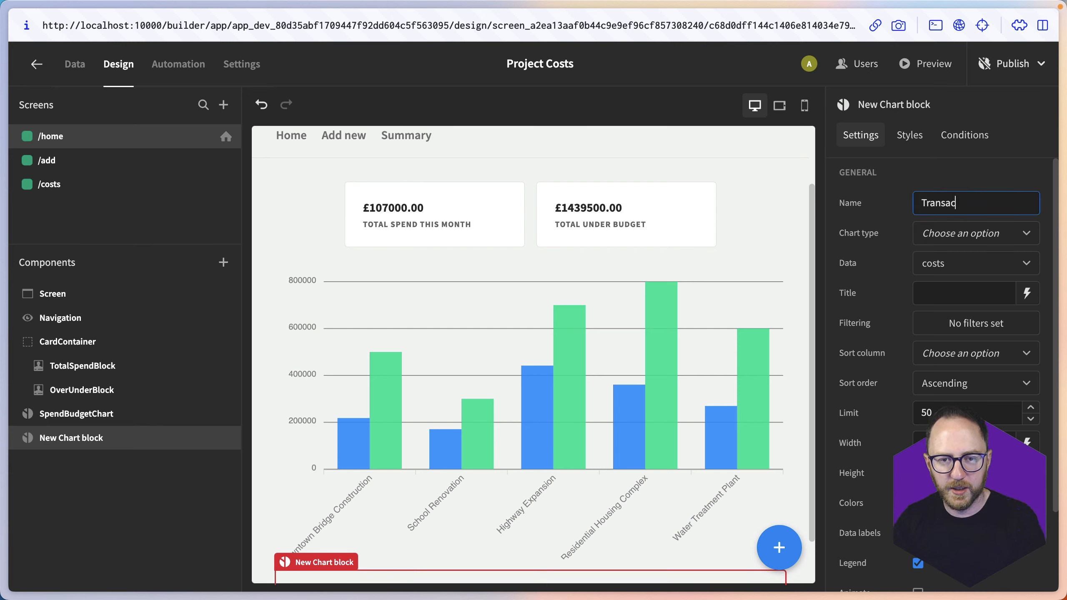
{"action": "type", "text": "tion"}
Step: Set the Transaction chart's type to Pie and its data source to the TransactionsPerCategory query
{"action": "left_click", "coordinate": [971, 233]}
{"action": "left_click", "coordinate": [951, 264]}
{"action": "left_click", "coordinate": [966, 263]}
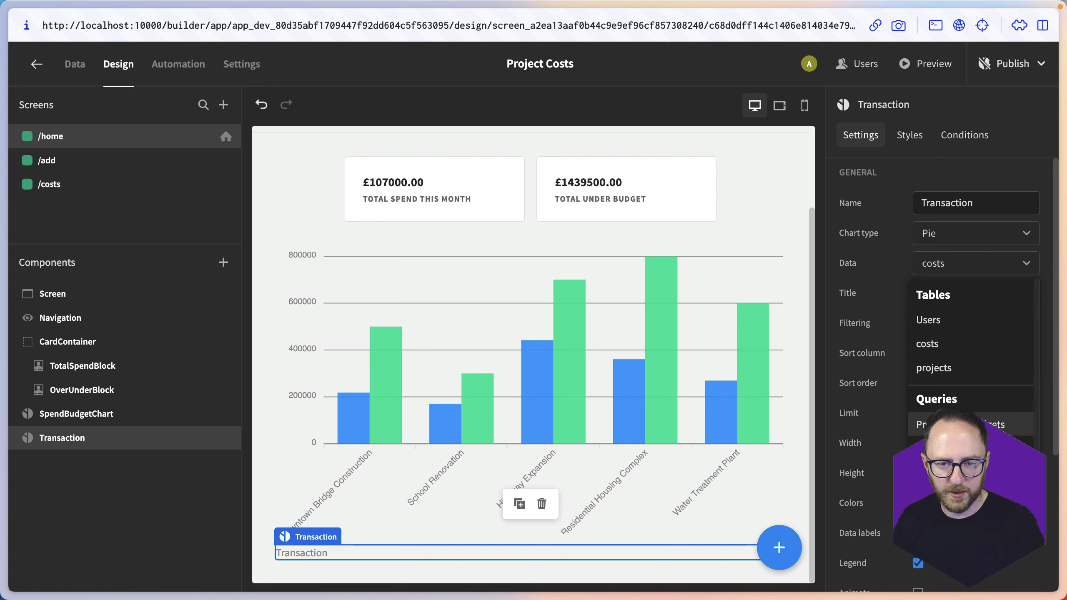
{"action": "left_click", "coordinate": [958, 449]}
Step: Set the pie chart's label column to category and data column to transaction_count, and turn off its legend
{"action": "scroll", "coordinate": [958, 448], "scroll_direction": "down", "scroll_amount": 5}
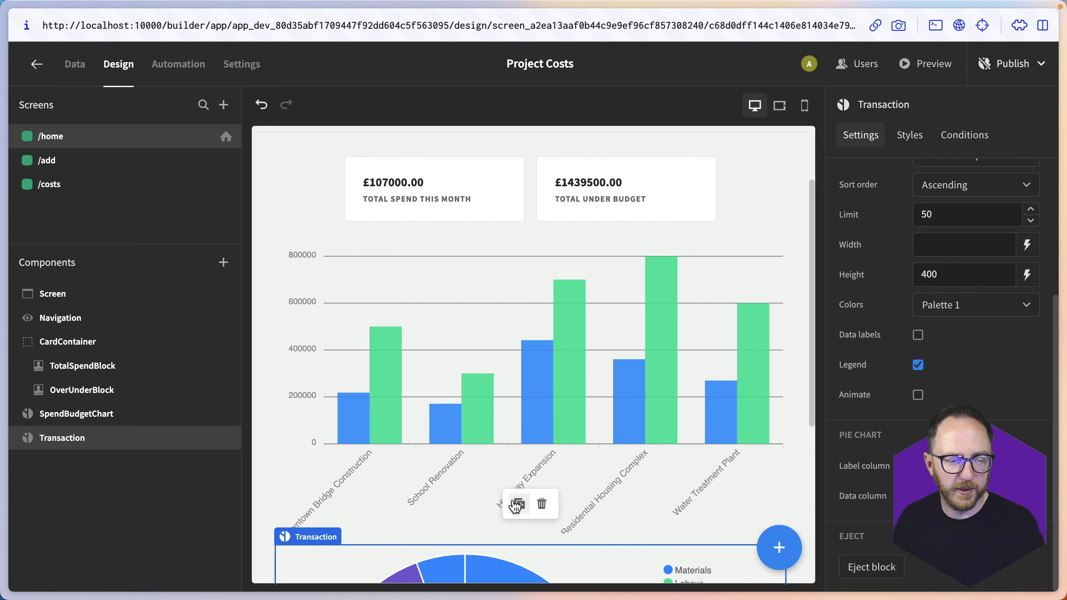
{"action": "scroll", "coordinate": [554, 458], "scroll_direction": "down", "scroll_amount": 6}
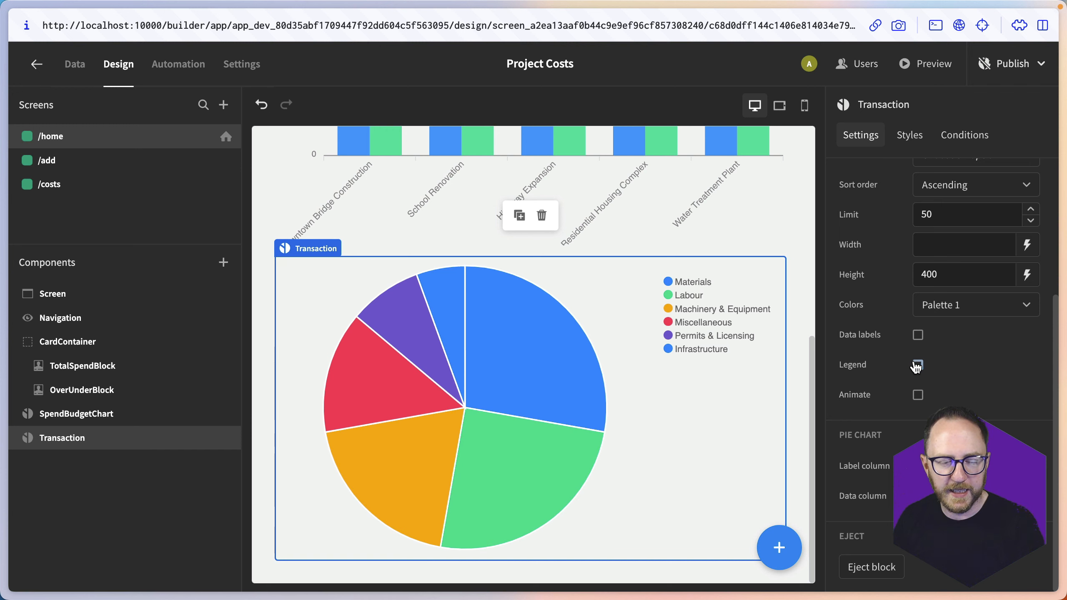
{"action": "left_click", "coordinate": [918, 364]}
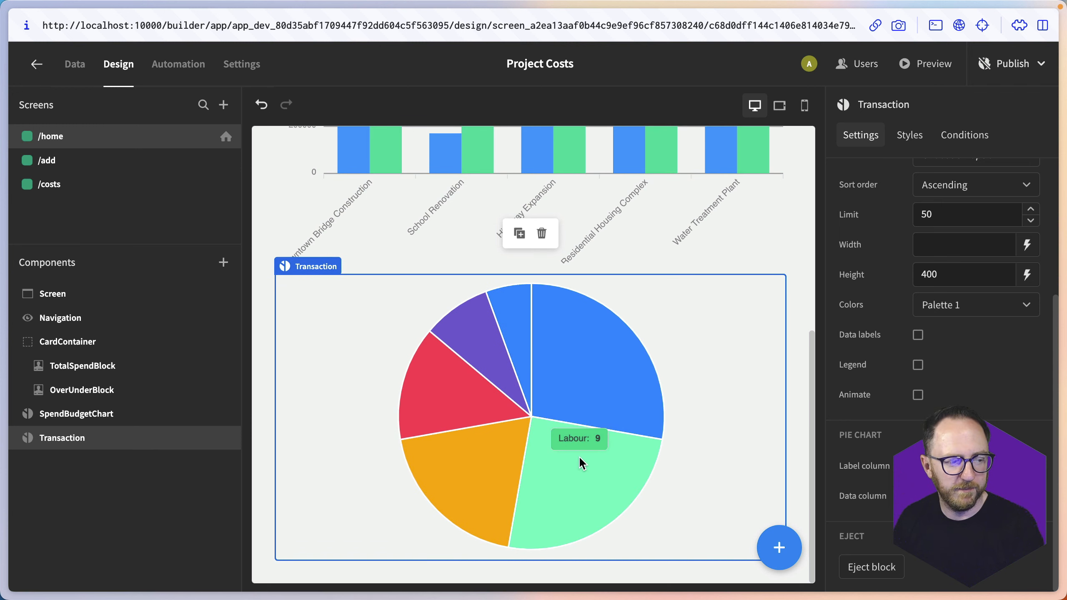
Step: Create another custom query on the PostgreSQL data source and name it MonthlyExpenditureOverTime
{"action": "left_click", "coordinate": [74, 64]}
{"action": "left_click", "coordinate": [75, 209]}
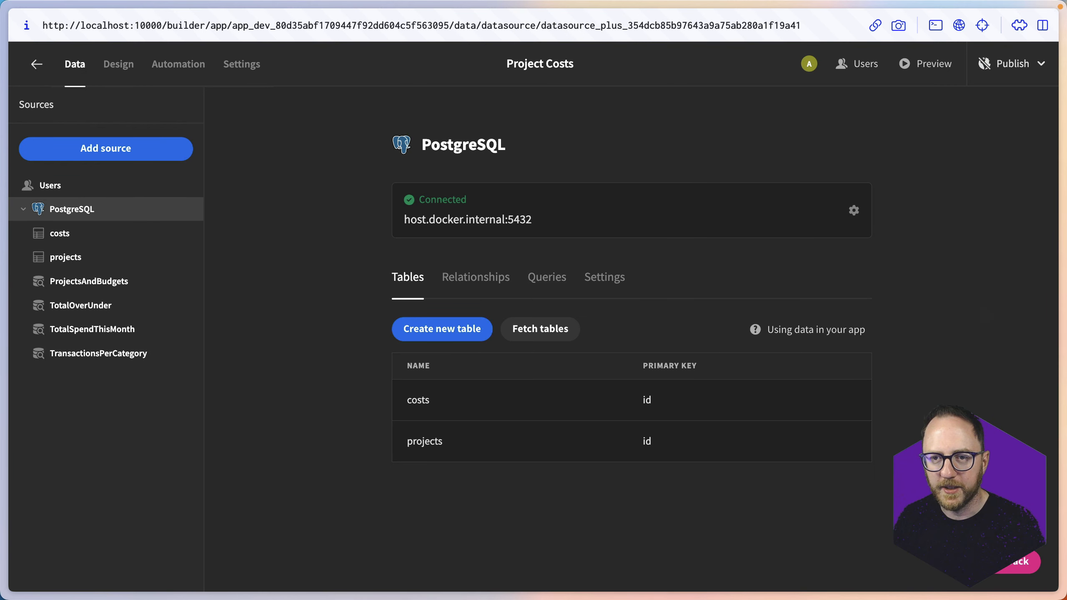
{"action": "left_click", "coordinate": [546, 277]}
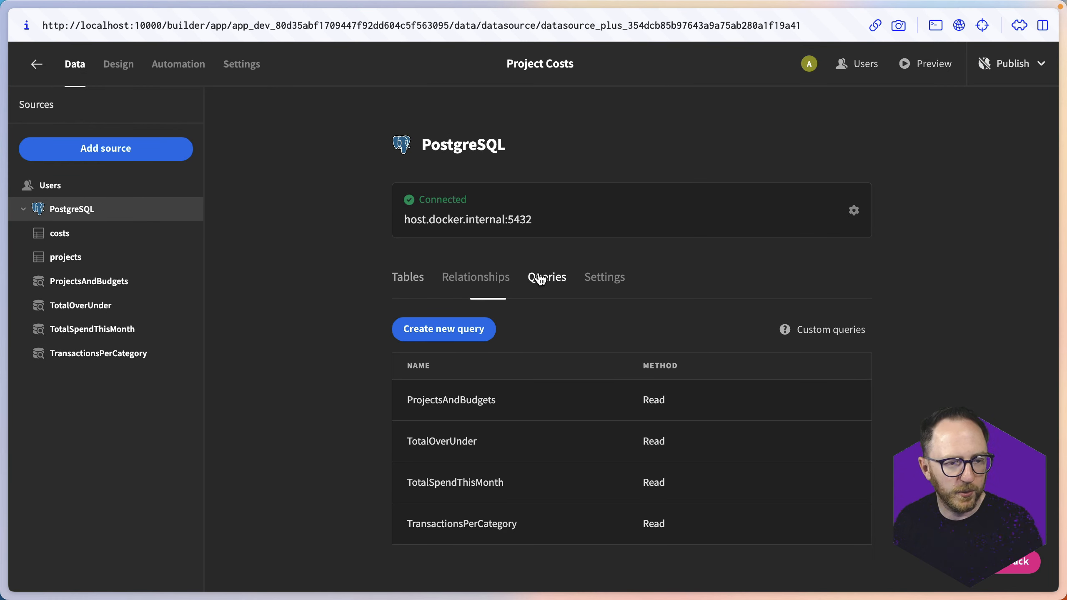
{"action": "left_click", "coordinate": [463, 330]}
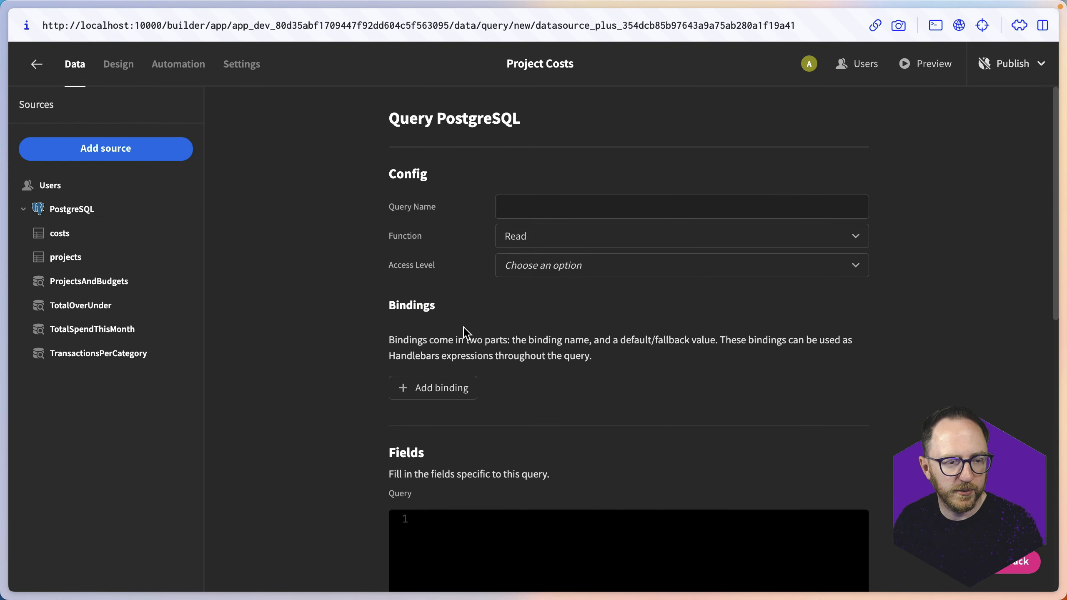
{"action": "left_click", "coordinate": [548, 205]}
{"action": "type", "text": "MonthlyExpenditureOverTime"}
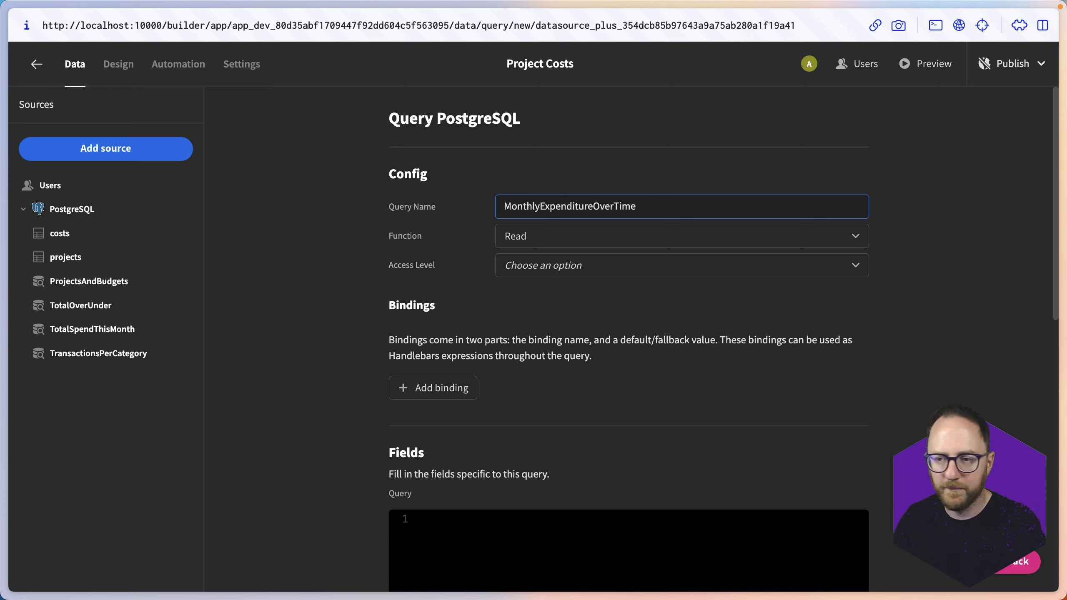
Step: Write the query's SELECT clause with EXTRACT(MONTH from date_incurred) AS month and SUM(amount) AS monthly_expenditure
{"action": "left_click", "coordinate": [567, 325]}
{"action": "type", "text": "S"}
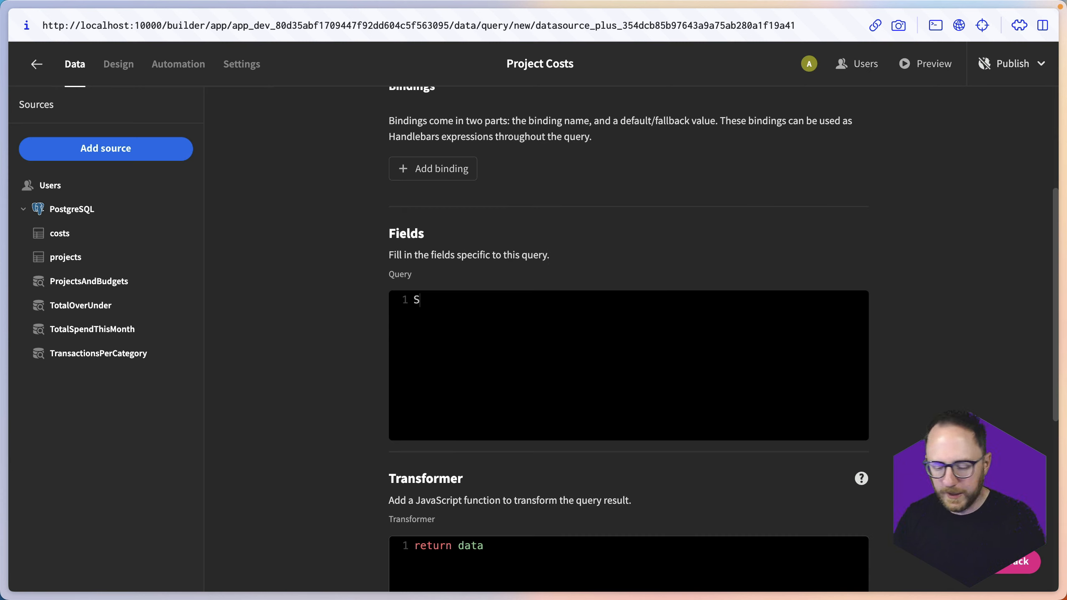
{"action": "type", "text": "ELECT"}
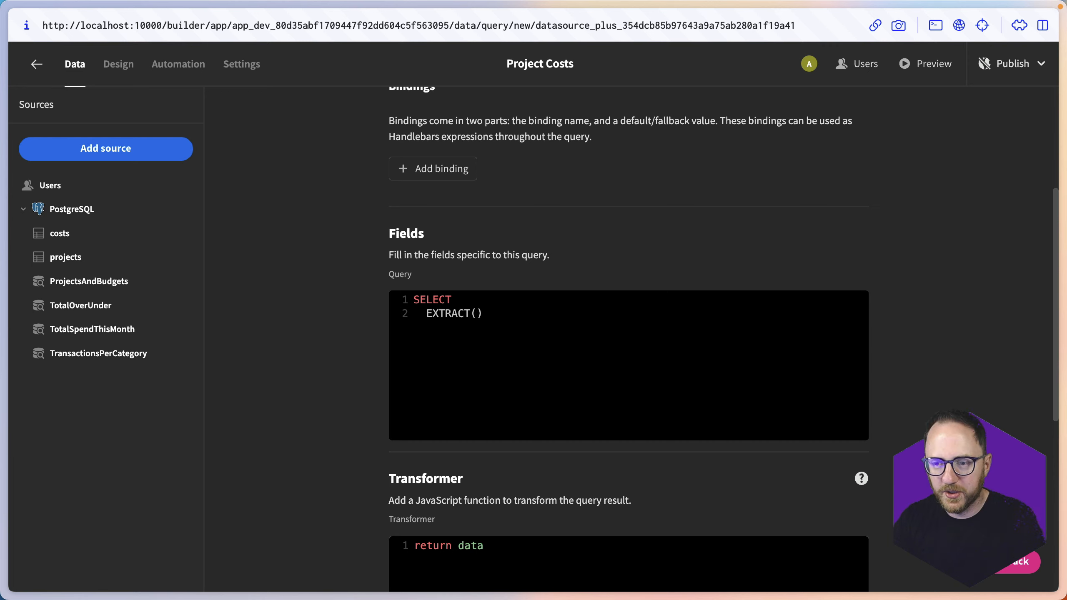
{"action": "type", "text": "MONTH from"}
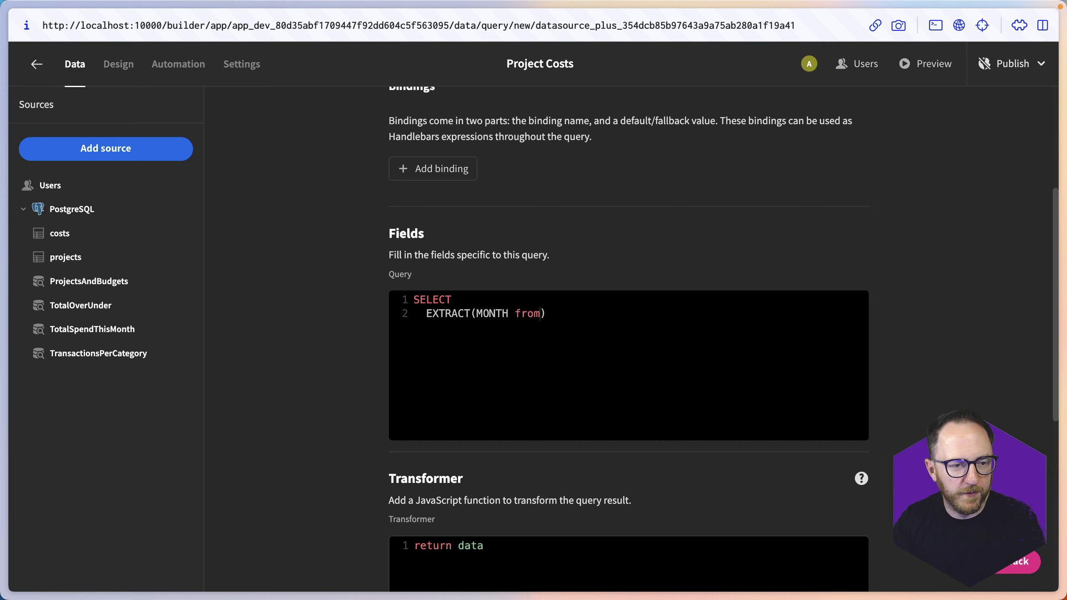
{"action": "type", "text": " date_iun"}
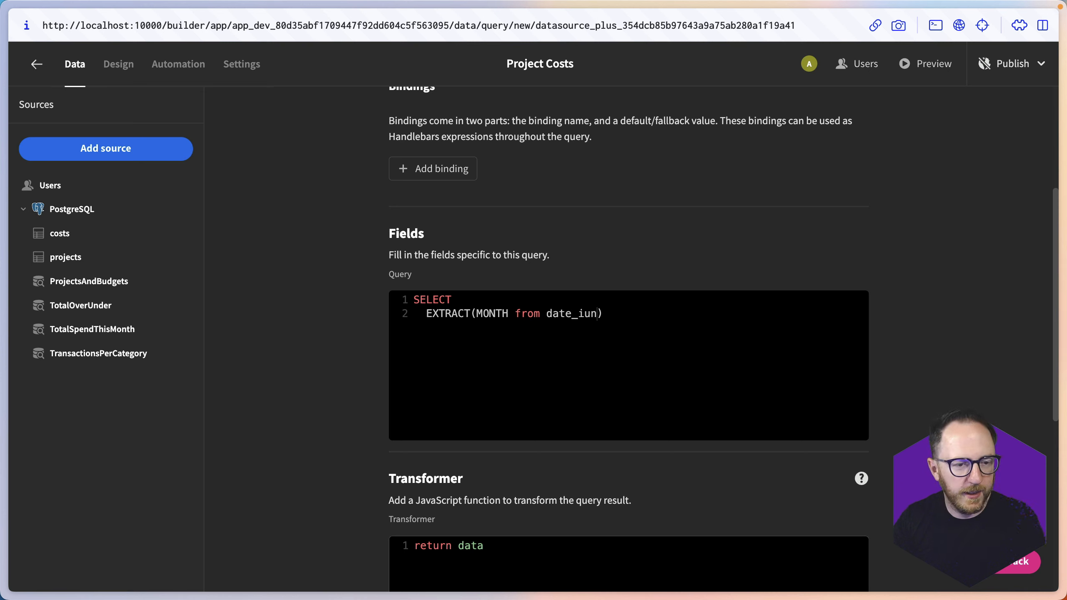
{"action": "type", "text": "urred) AS month,"}
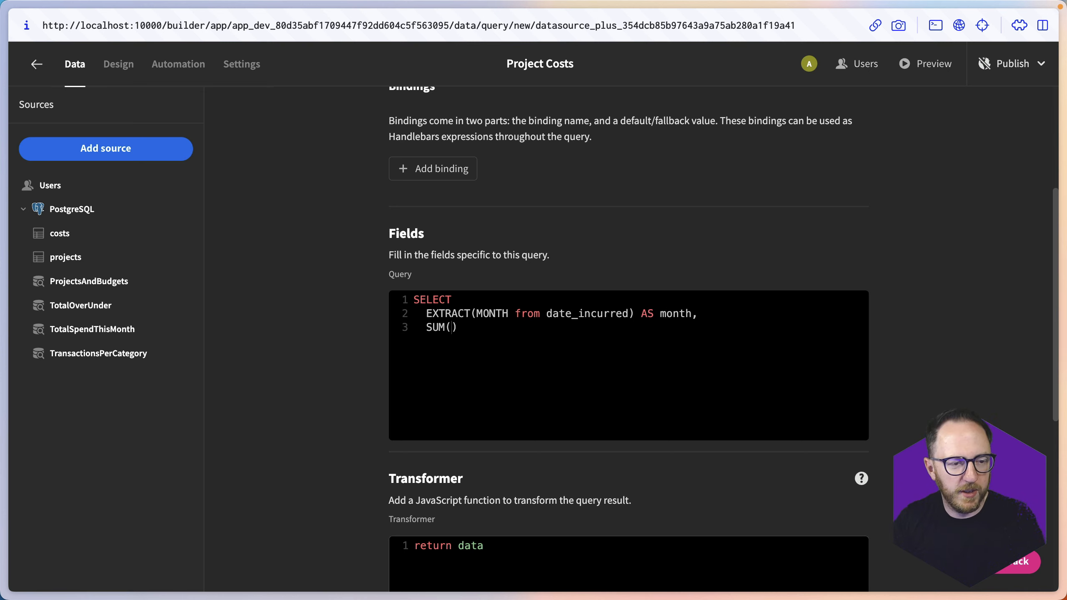
{"action": "type", "text": "amount"}
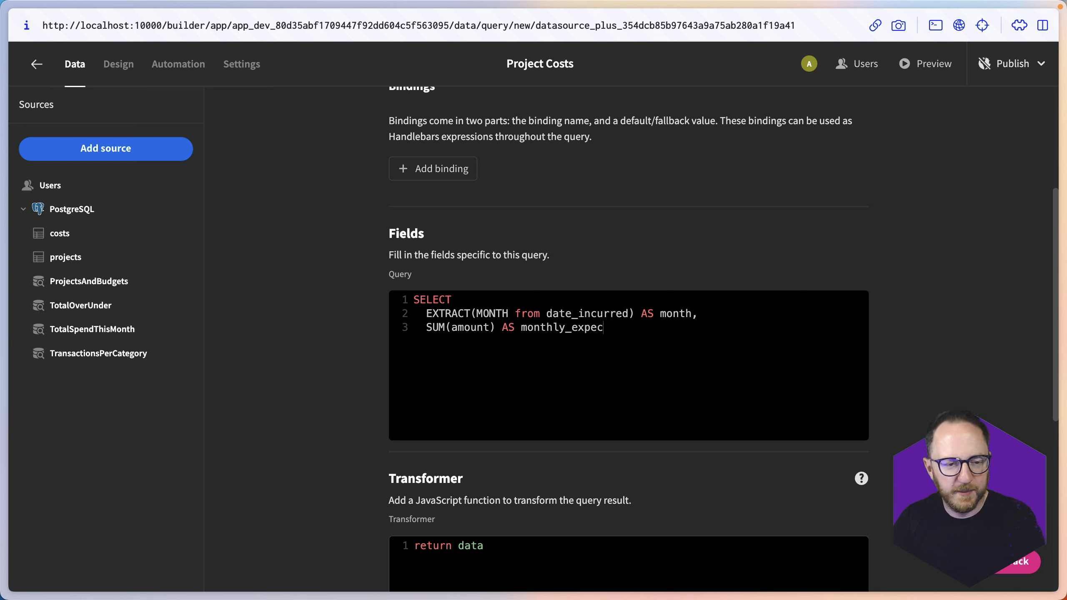
{"action": "type", "text": "diture"}
Step: Add FROM costs and the filter WHERE date_incurred BETWEEN (current_date - INTERVAL '1 year') AND current_date to the query
{"action": "key", "text": "Return"}
{"action": "type", "text": "FROM"}
{"action": "key", "text": "Return"}
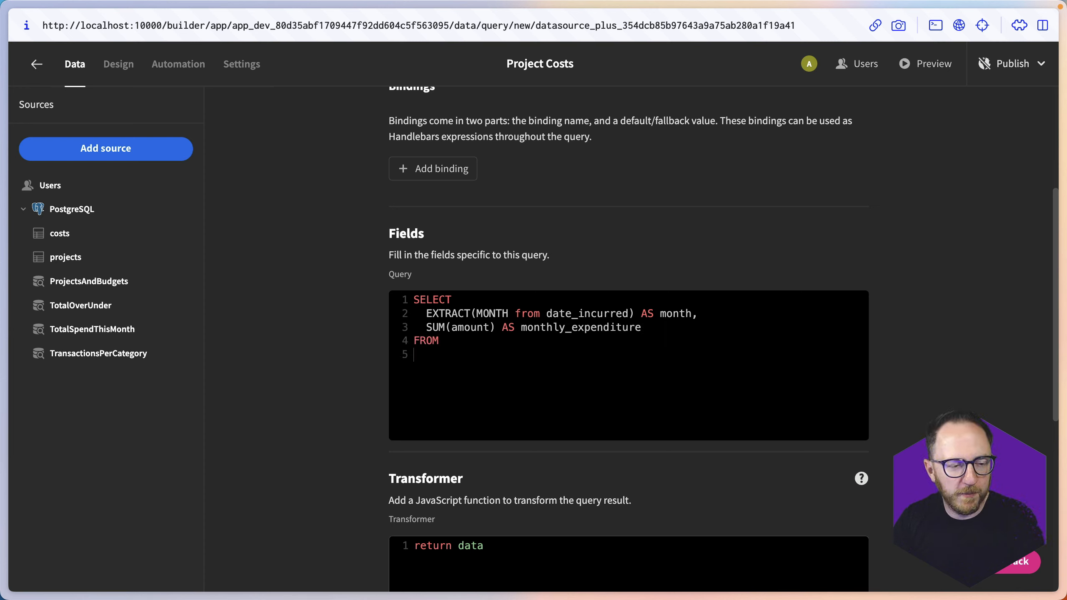
{"action": "type", "text": "costs"}
{"action": "key", "text": "Return"}
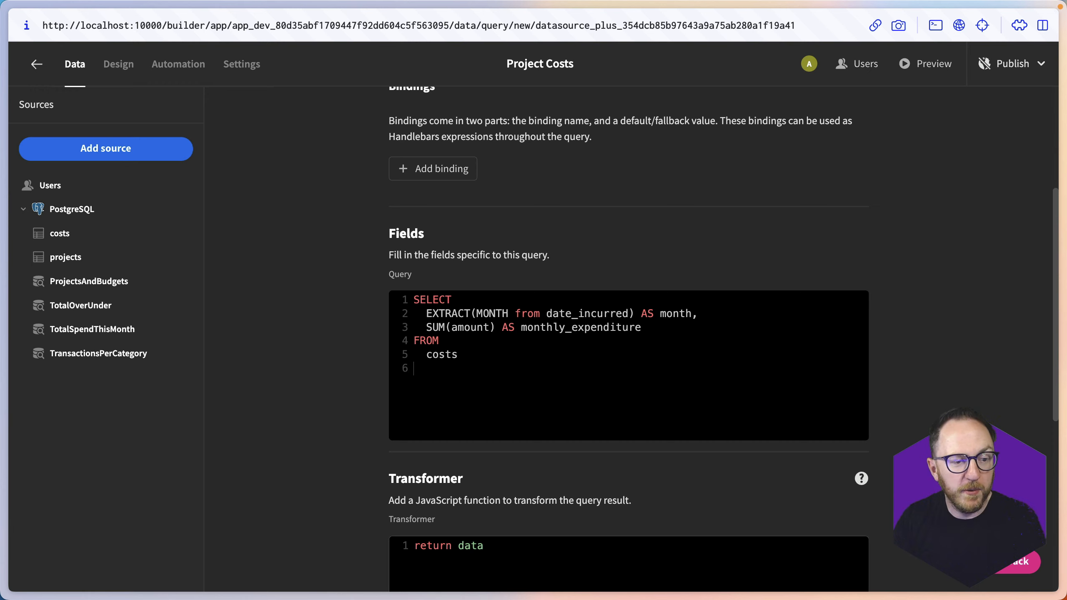
{"action": "type", "text": "WHERE dat"}
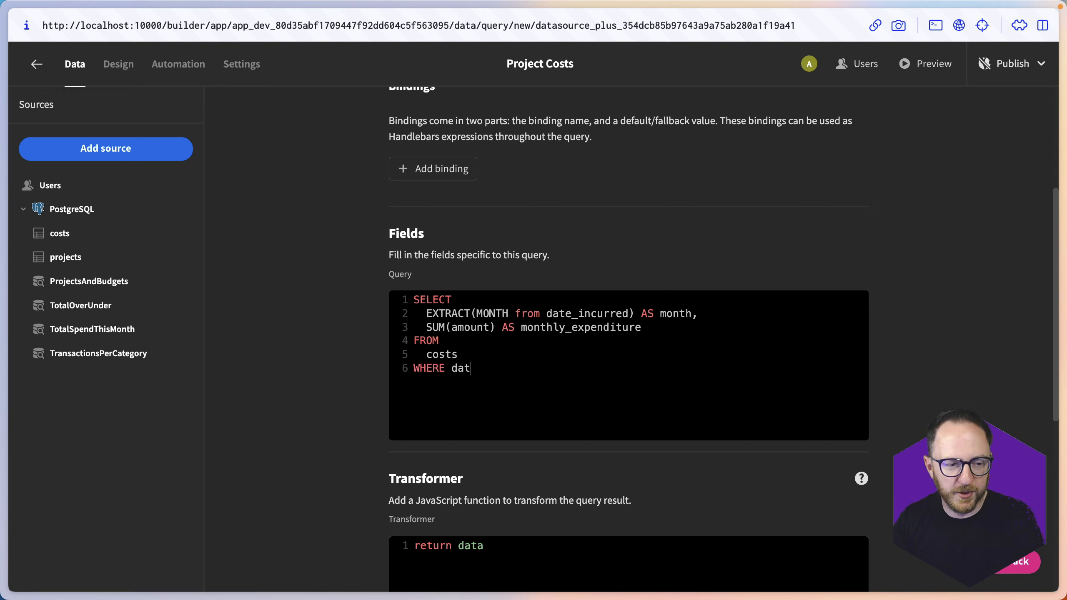
{"action": "type", "text": "e_incurred BET"}
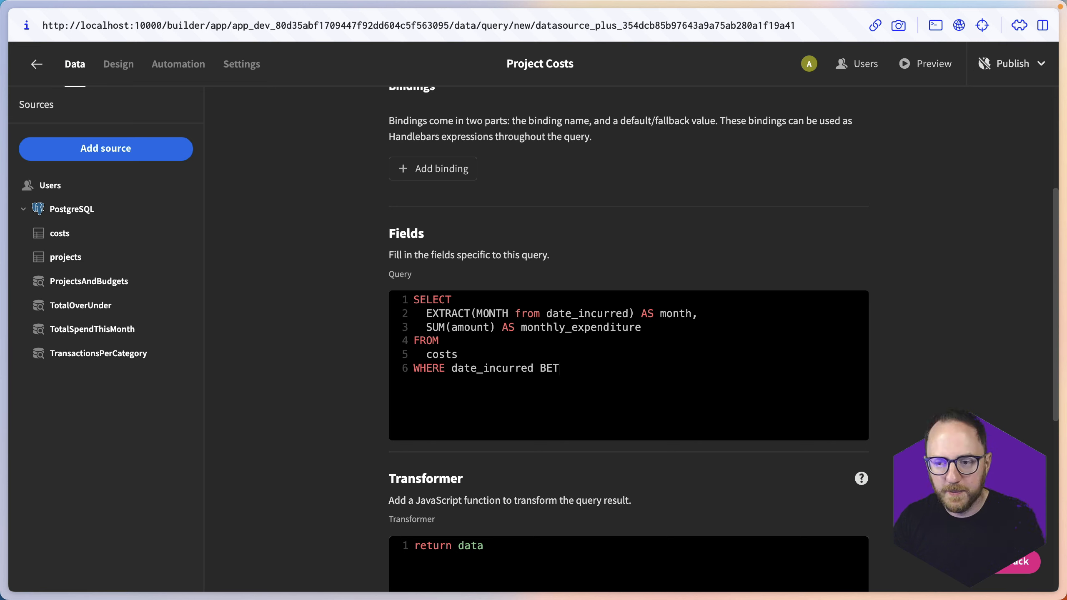
{"action": "type", "text": "WEEN (current_date - "}
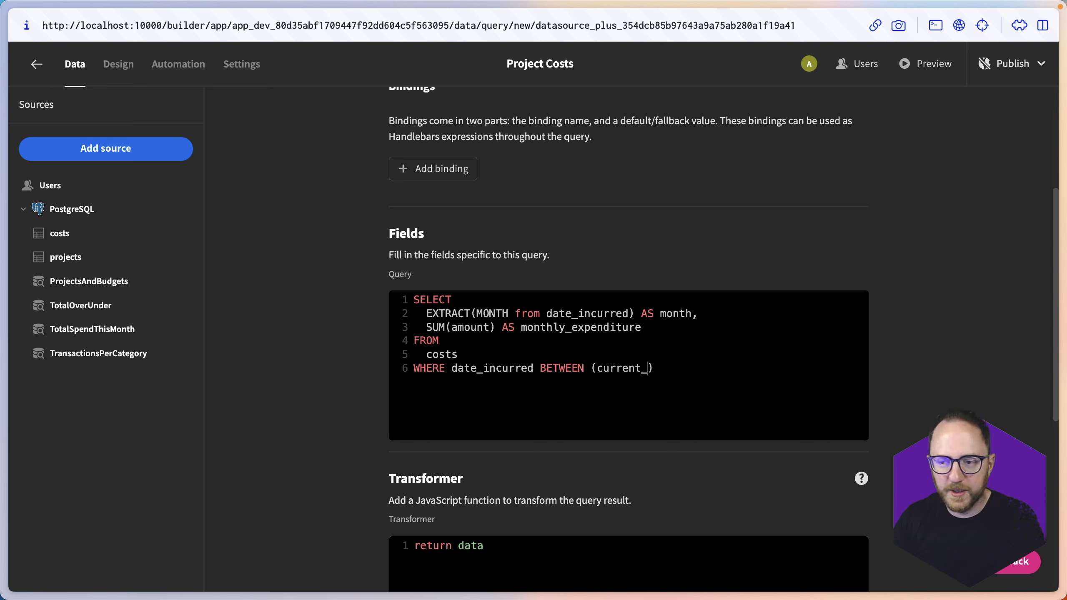
{"action": "type", "text": "INTERVAL "}
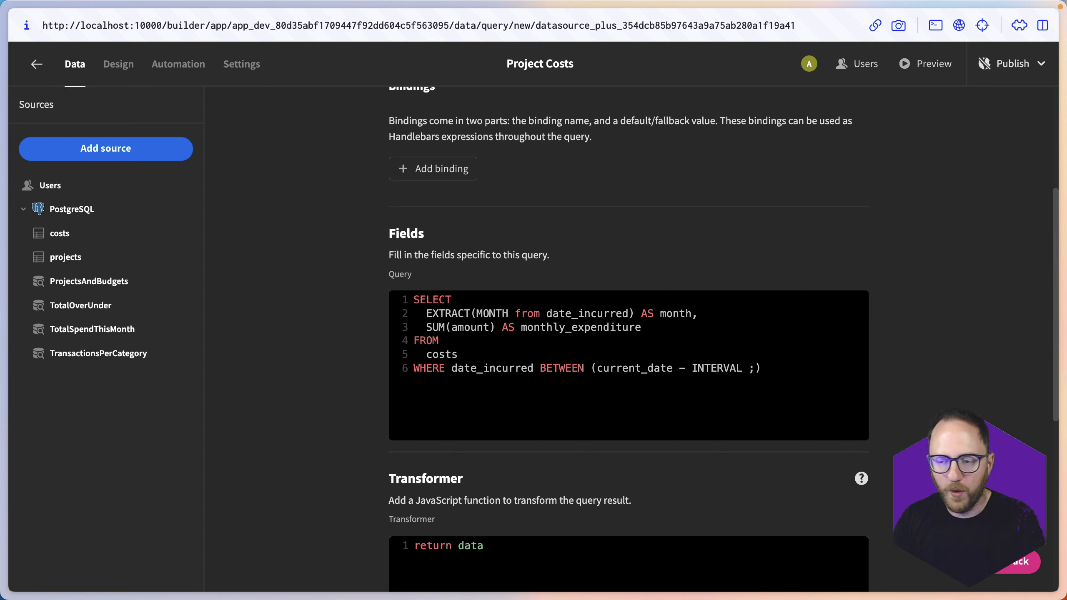
{"action": "type", "text": "'1 year') AND"}
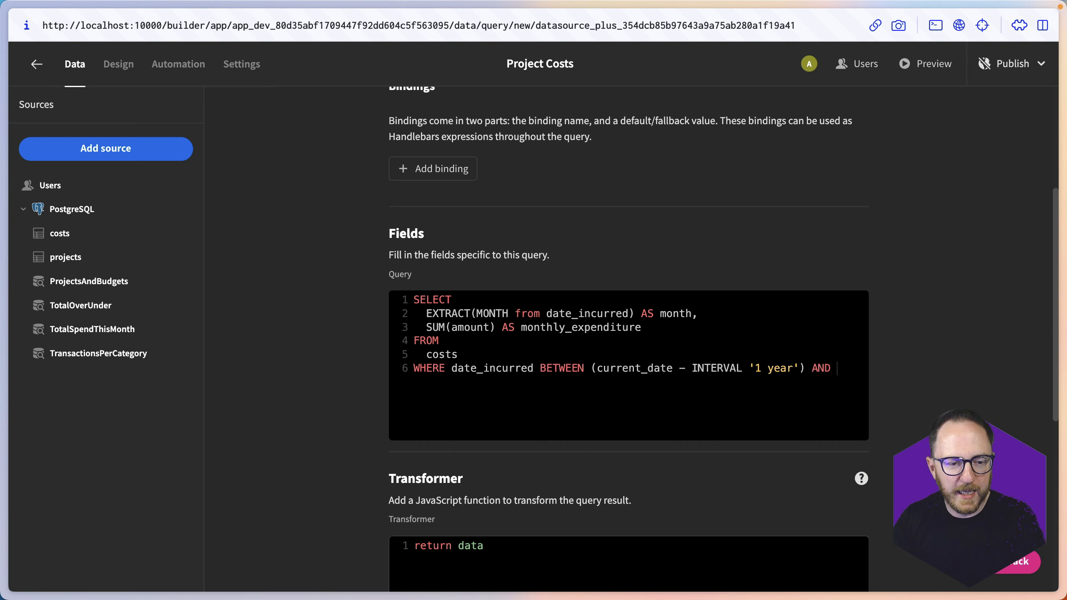
{"action": "type", "text": " curre"}
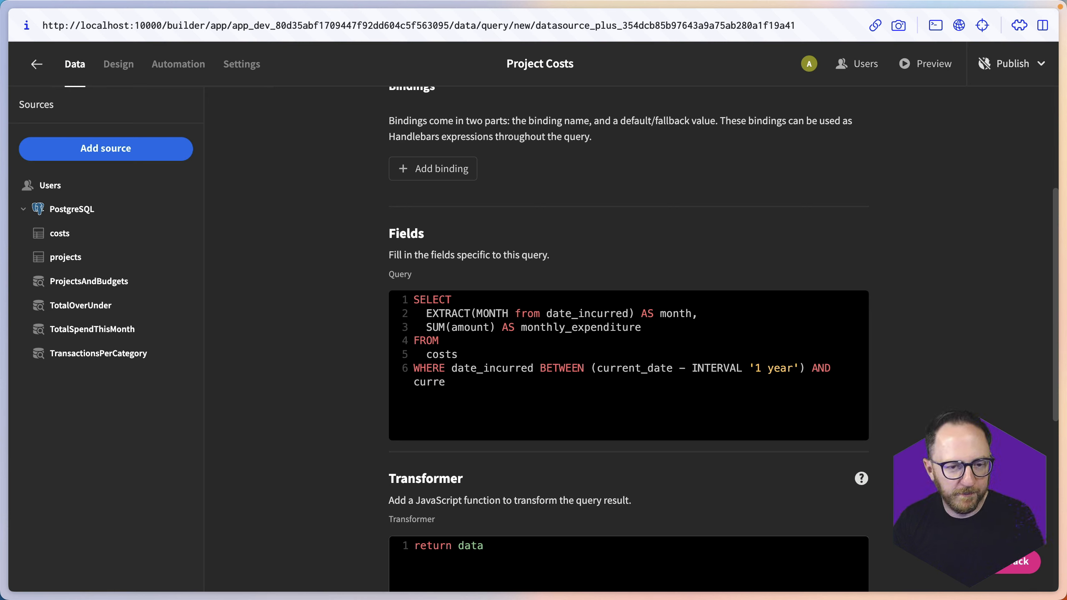
{"action": "type", "text": "nt_date"}
Step: Finish the query with GROUP BY month and ORDER BY month;
{"action": "key", "text": "Return"}
{"action": "key", "text": "Return"}
{"action": "type", "text": "GROUN"}
{"action": "key", "text": "BackSpace"}
{"action": "type", "text": "P BY month"}
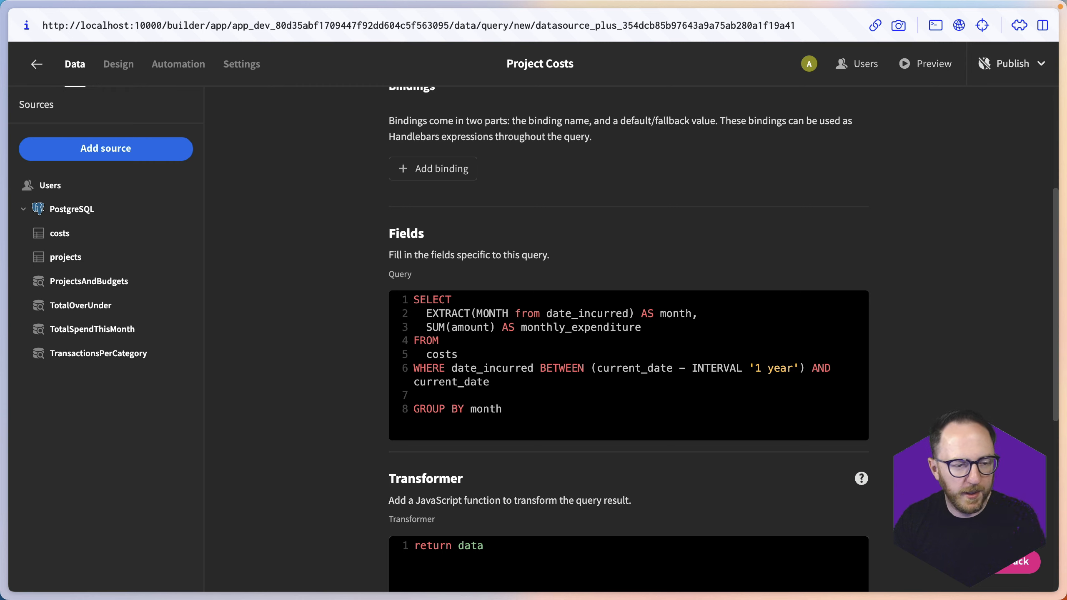
{"action": "type", "text": "DER BY m"}
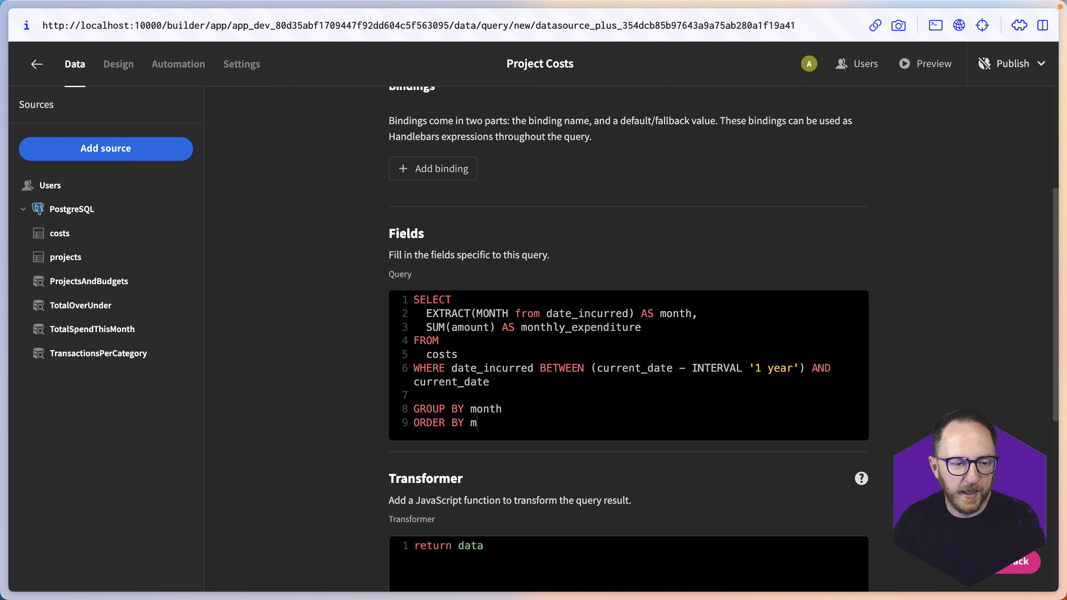
{"action": "type", "text": "onth;"}
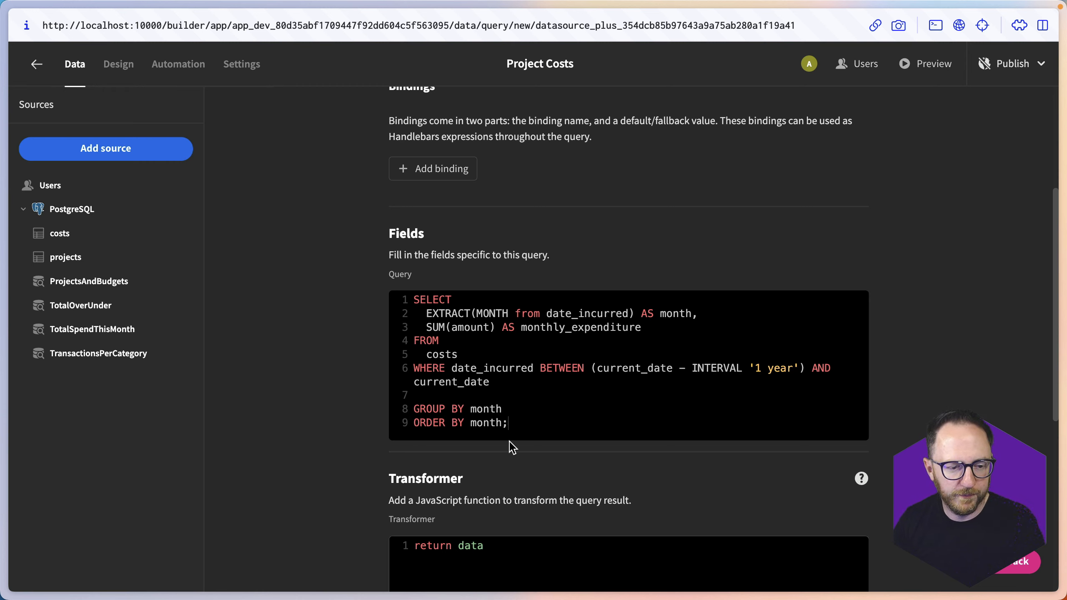
Step: Run the MonthlyExpenditureOverTime query, check the previewed month and monthly_expenditure rows, and save it
{"action": "scroll", "coordinate": [509, 446], "scroll_direction": "down", "scroll_amount": 8}
{"action": "left_click", "coordinate": [817, 362]}
{"action": "left_click", "coordinate": [515, 430]}
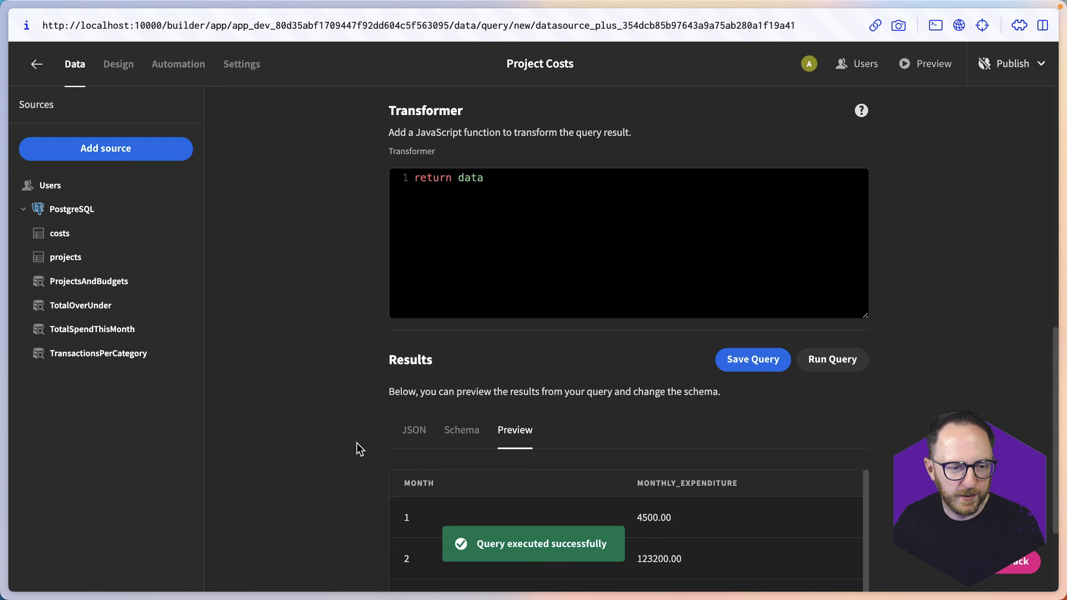
{"action": "scroll", "coordinate": [361, 447], "scroll_direction": "down", "scroll_amount": 3}
{"action": "scroll", "coordinate": [672, 463], "scroll_direction": "down", "scroll_amount": 5}
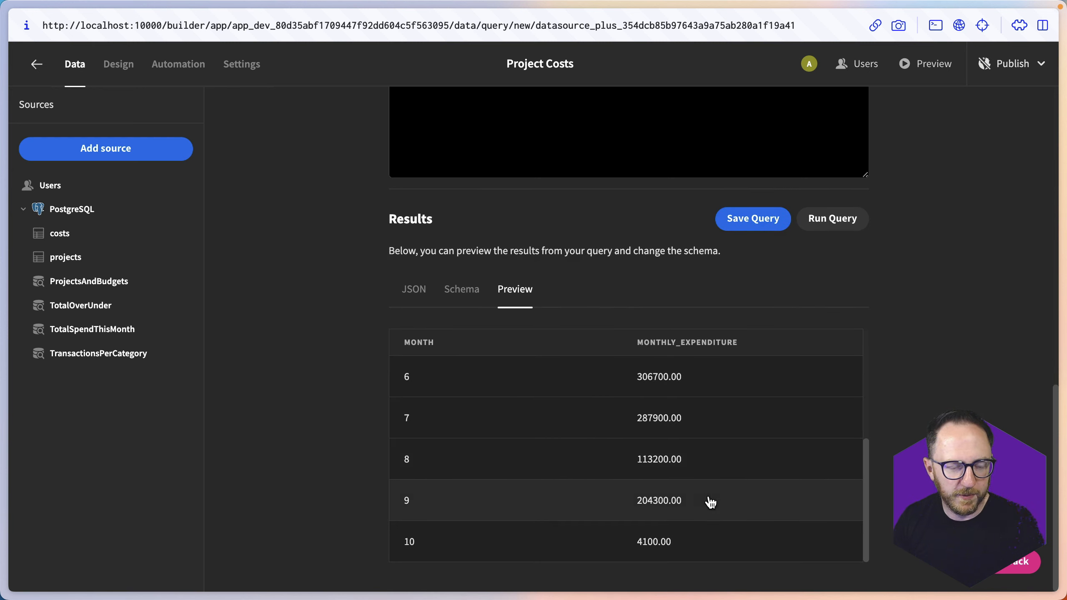
{"action": "scroll", "coordinate": [712, 519], "scroll_direction": "up", "scroll_amount": 3}
{"action": "scroll", "coordinate": [684, 554], "scroll_direction": "down", "scroll_amount": 3}
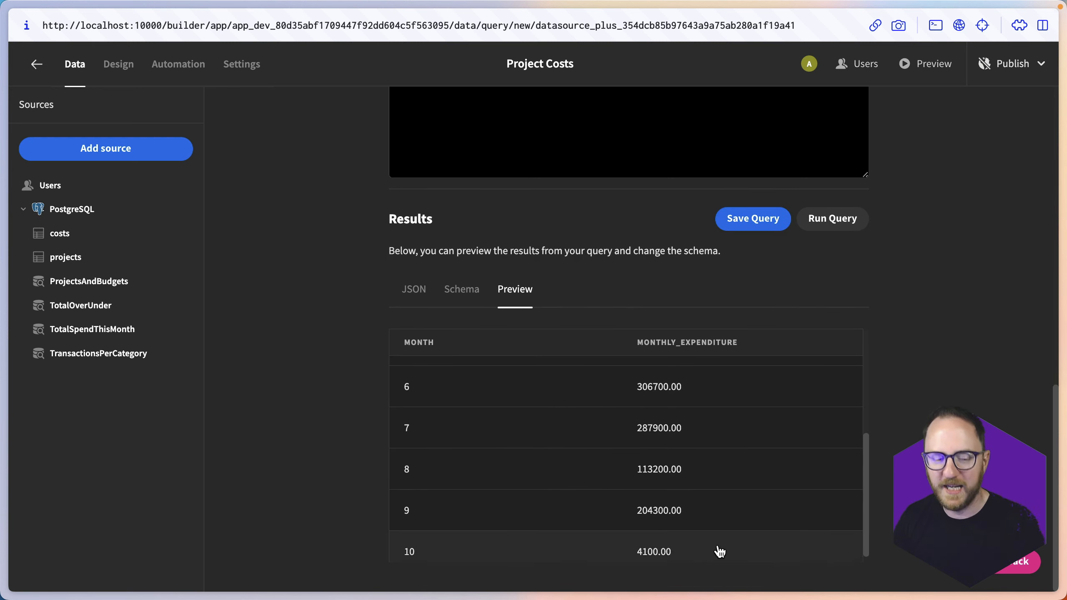
{"action": "scroll", "coordinate": [672, 484], "scroll_direction": "up", "scroll_amount": 6}
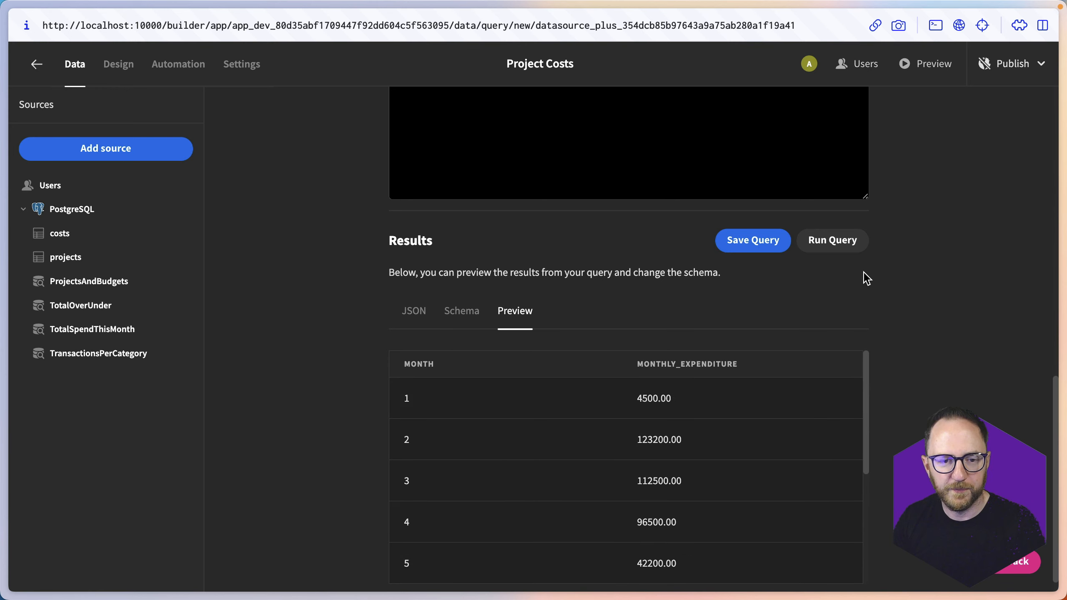
{"action": "left_click", "coordinate": [753, 241]}
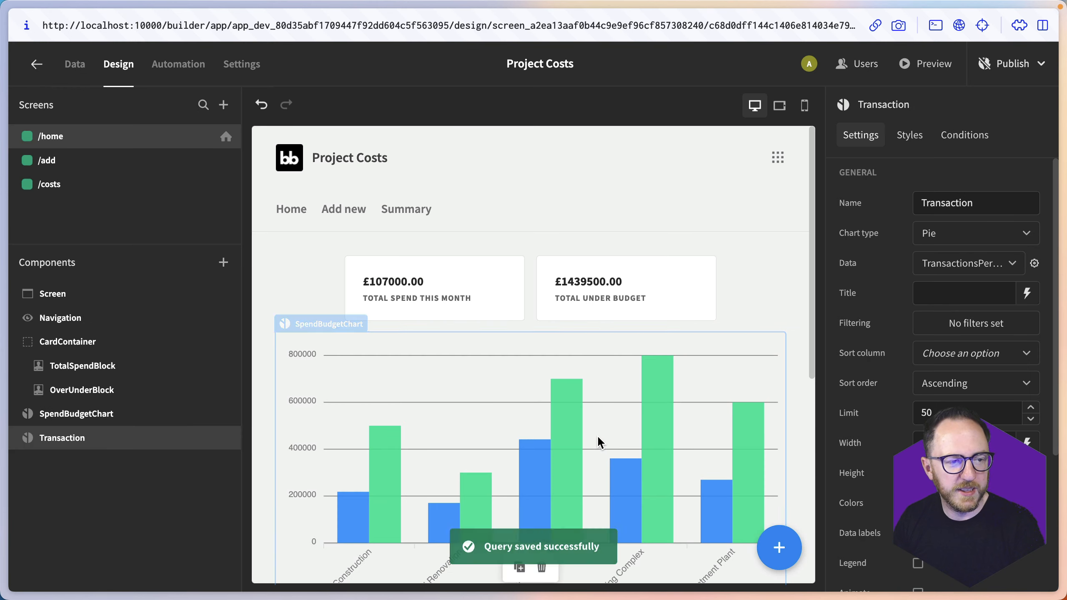
Step: Add a Chart block to the home screen below the Transaction pie chart and name it ExpenditureChart
{"action": "left_click", "coordinate": [779, 547]}
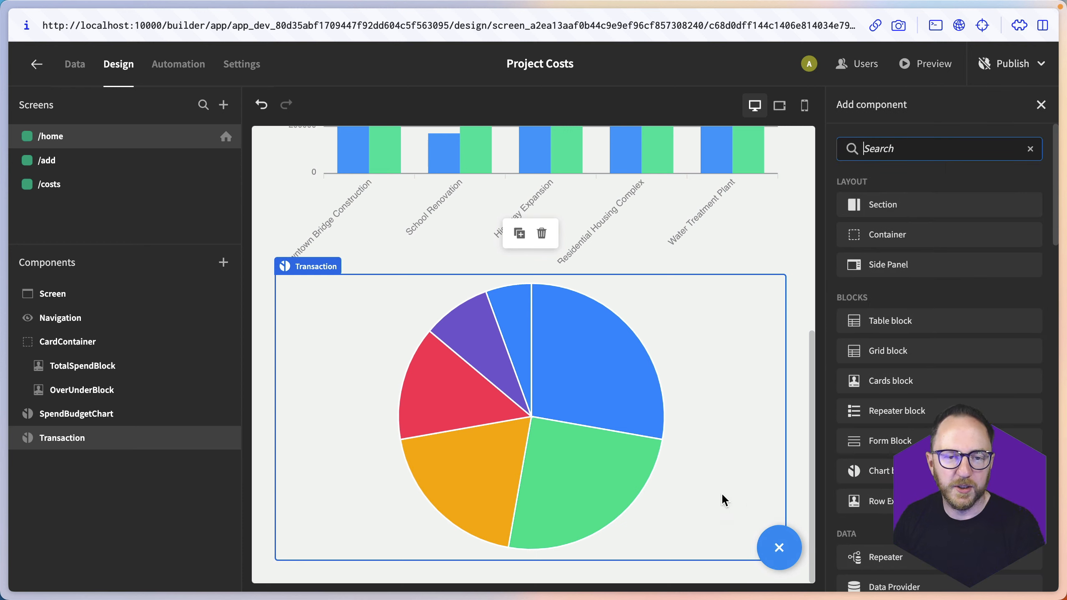
{"action": "left_click", "coordinate": [885, 469]}
{"action": "triple_click", "coordinate": [924, 204]}
{"action": "type", "text": "Expe"}
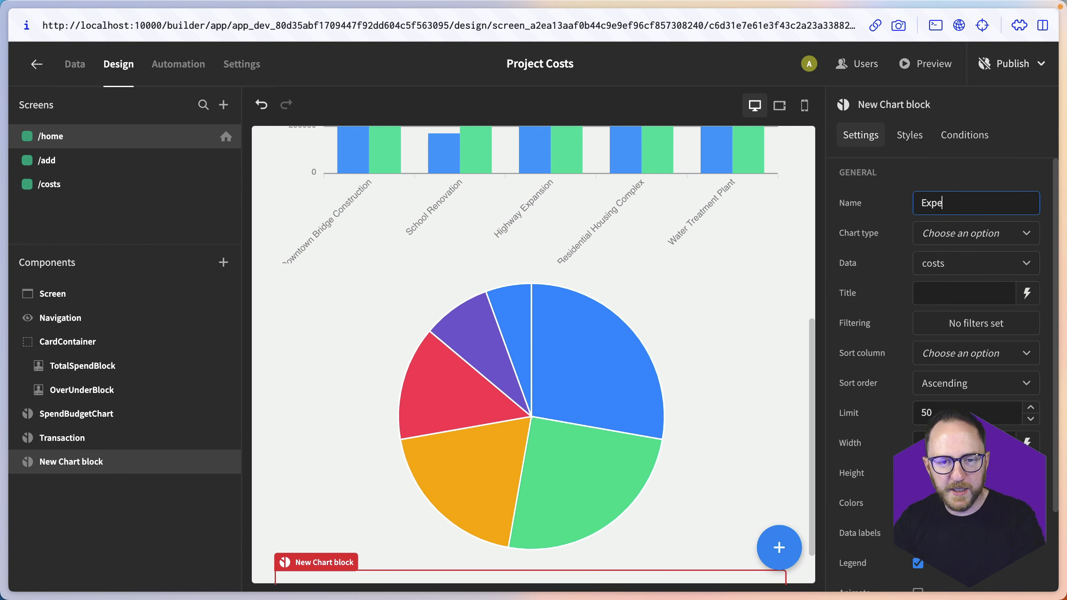
{"action": "type", "text": "nditureChart"}
Step: Set ExpenditureChart's type to Line and its data source to the MonthlyExpenditureOverTime query
{"action": "left_click", "coordinate": [953, 236]}
{"action": "left_click", "coordinate": [951, 336]}
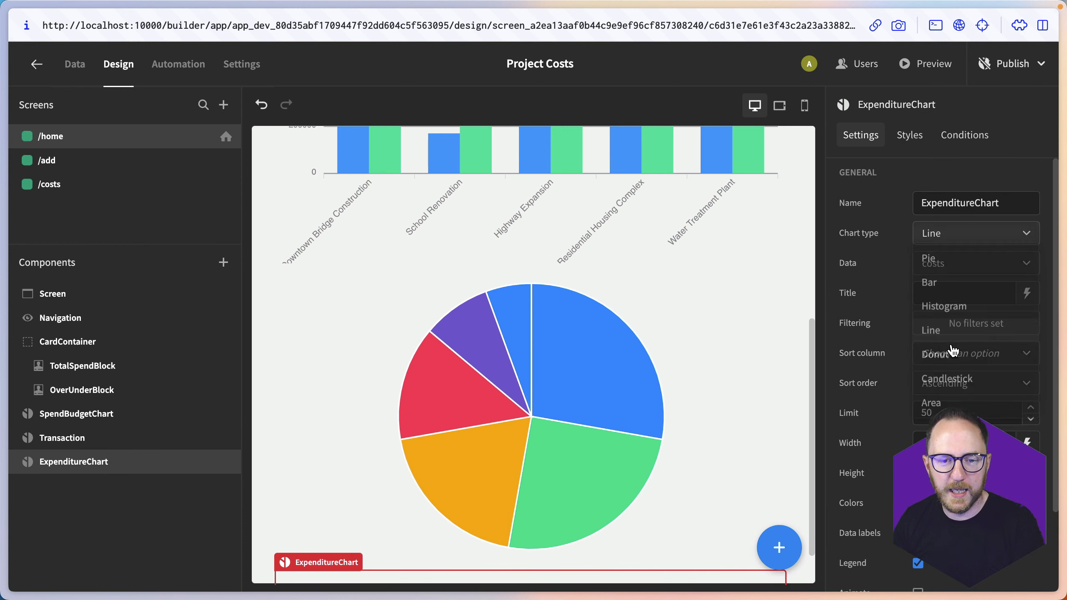
{"action": "left_click", "coordinate": [959, 264]}
{"action": "left_click", "coordinate": [953, 426]}
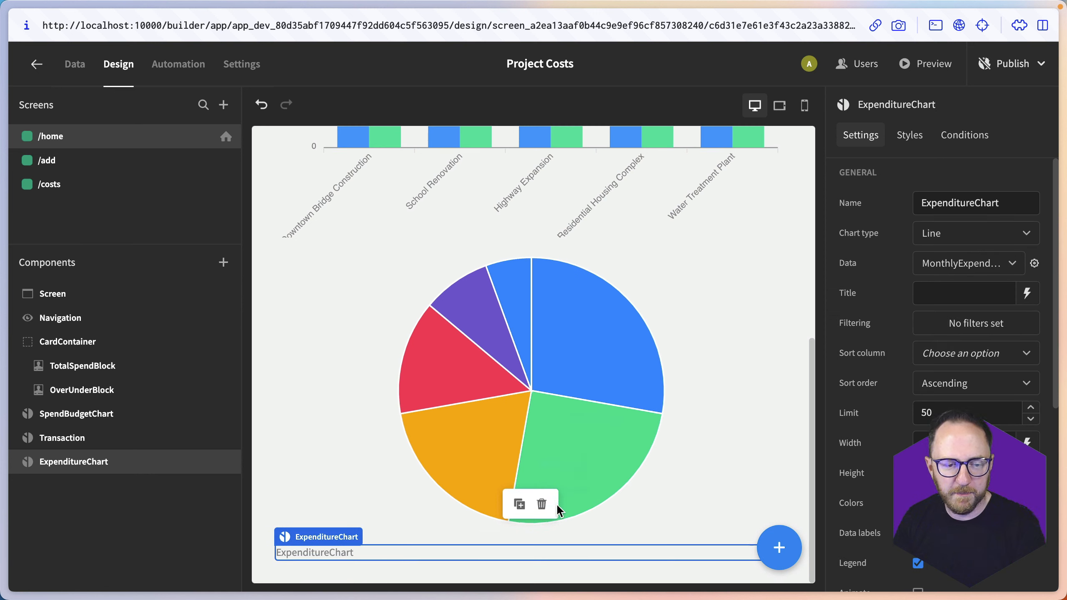
Step: Set the line chart's label column to month and its data column to monthly_expenditure
{"action": "scroll", "coordinate": [924, 366], "scroll_direction": "down", "scroll_amount": 5}
{"action": "left_click", "coordinate": [935, 345]}
{"action": "left_click", "coordinate": [937, 378]}
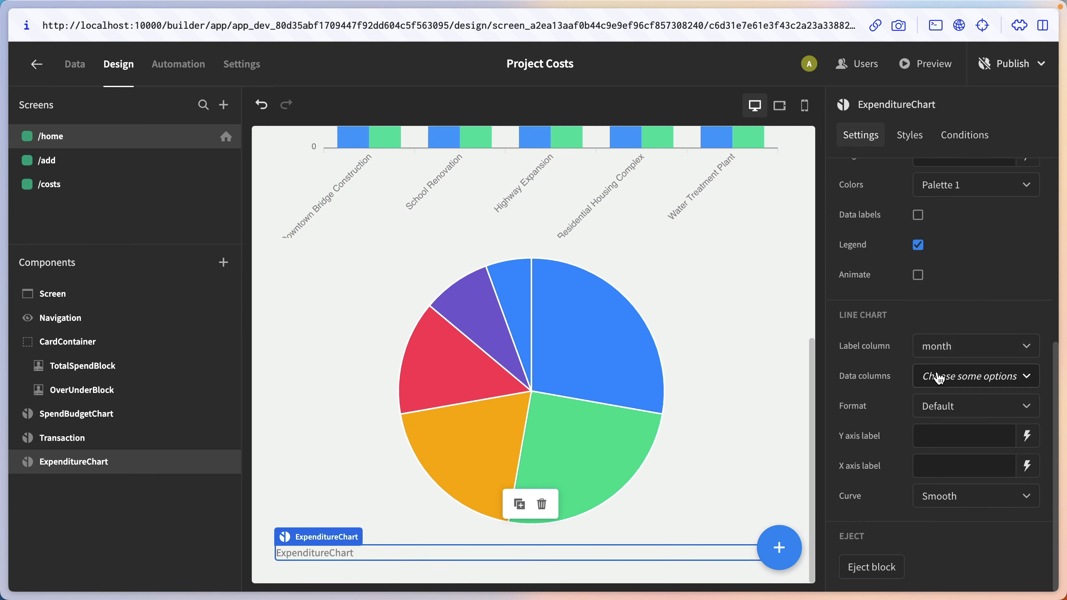
{"action": "left_click", "coordinate": [933, 375]}
{"action": "left_click", "coordinate": [931, 431]}
{"action": "scroll", "coordinate": [524, 482], "scroll_direction": "down", "scroll_amount": 5}
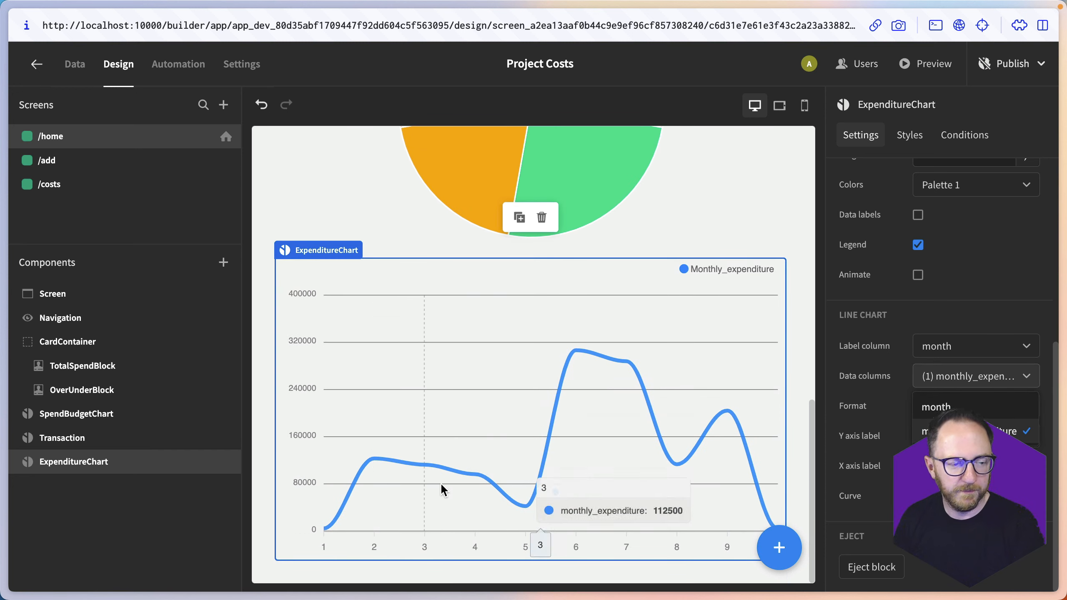
Step: Preview the app and examine the home dashboard's bar, pie and line charts, closing the preview when done
{"action": "scroll", "coordinate": [513, 406], "scroll_direction": "up", "scroll_amount": 10}
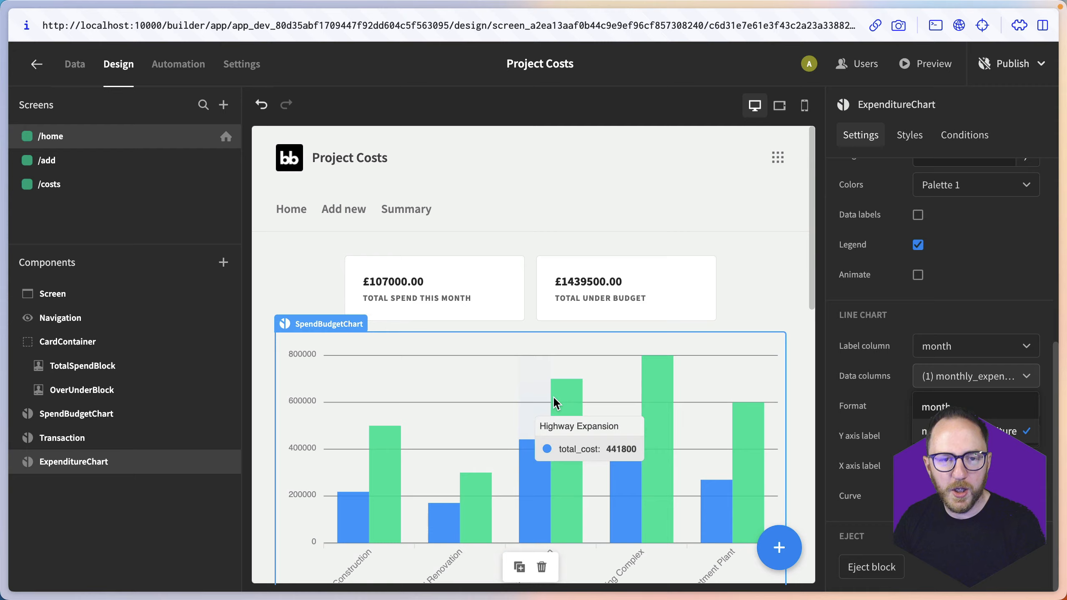
{"action": "left_click", "coordinate": [920, 61]}
{"action": "scroll", "coordinate": [784, 367], "scroll_direction": "down", "scroll_amount": 10}
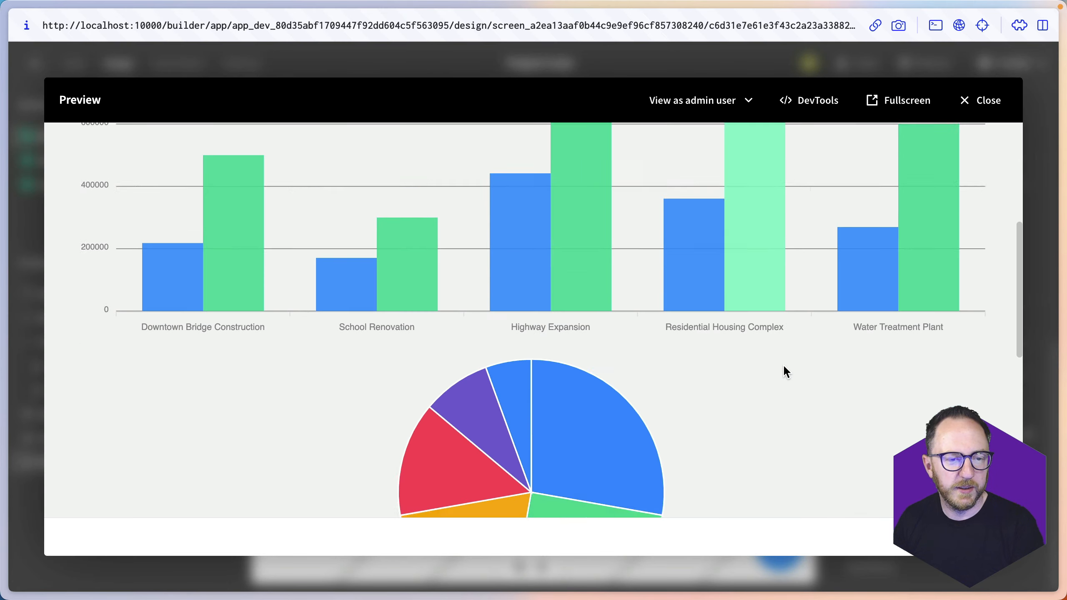
{"action": "scroll", "coordinate": [784, 368], "scroll_direction": "up", "scroll_amount": 8}
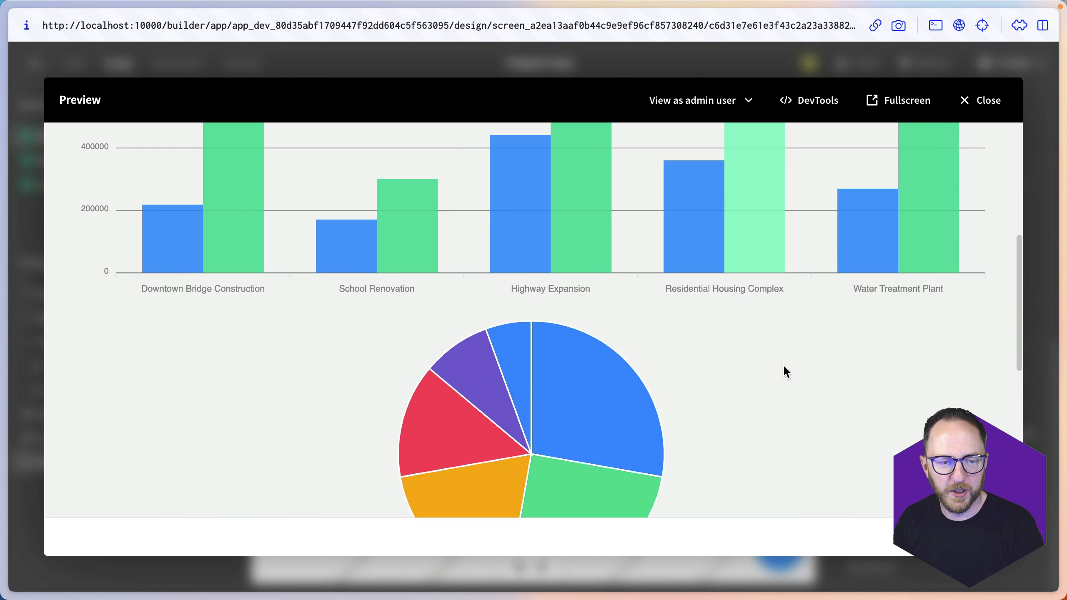
{"action": "scroll", "coordinate": [784, 367], "scroll_direction": "down", "scroll_amount": 3}
{"action": "scroll", "coordinate": [642, 323], "scroll_direction": "up", "scroll_amount": 1}
{"action": "scroll", "coordinate": [650, 298], "scroll_direction": "down", "scroll_amount": 2}
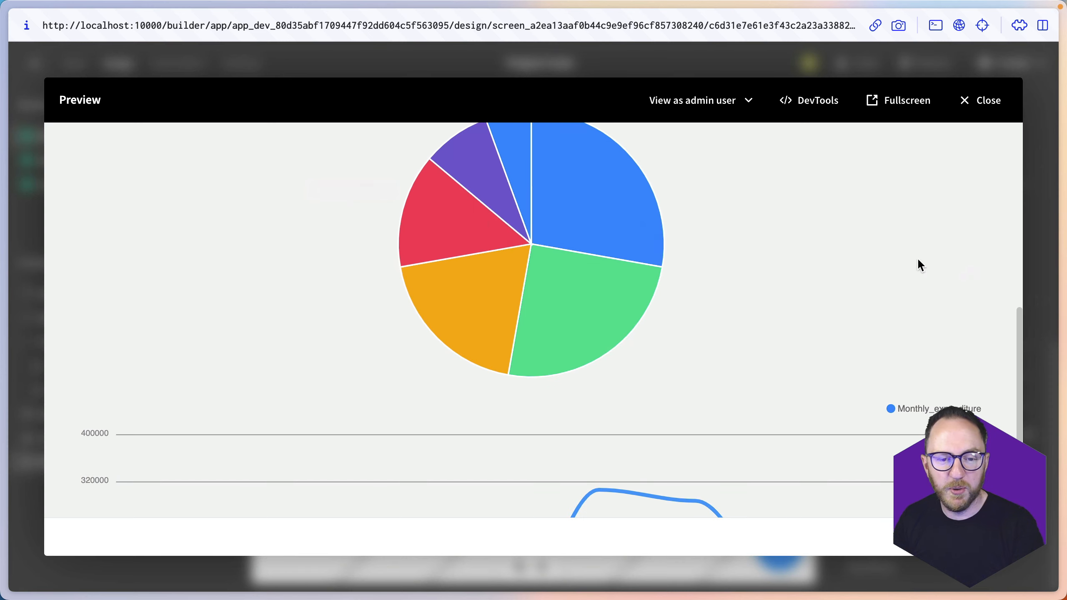
{"action": "key", "text": "Escape"}
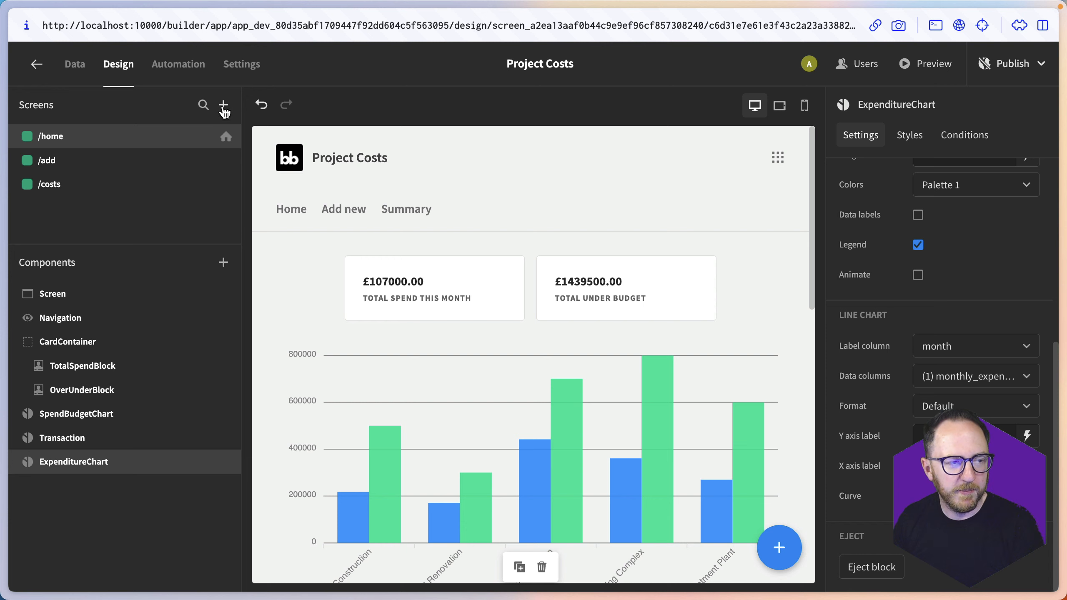
Step: Add a container to the home screen below the charts and move the Transaction and ExpenditureChart charts into it
{"action": "left_click", "coordinate": [779, 548]}
{"action": "left_click", "coordinate": [883, 237]}
{"action": "right_click", "coordinate": [96, 438]}
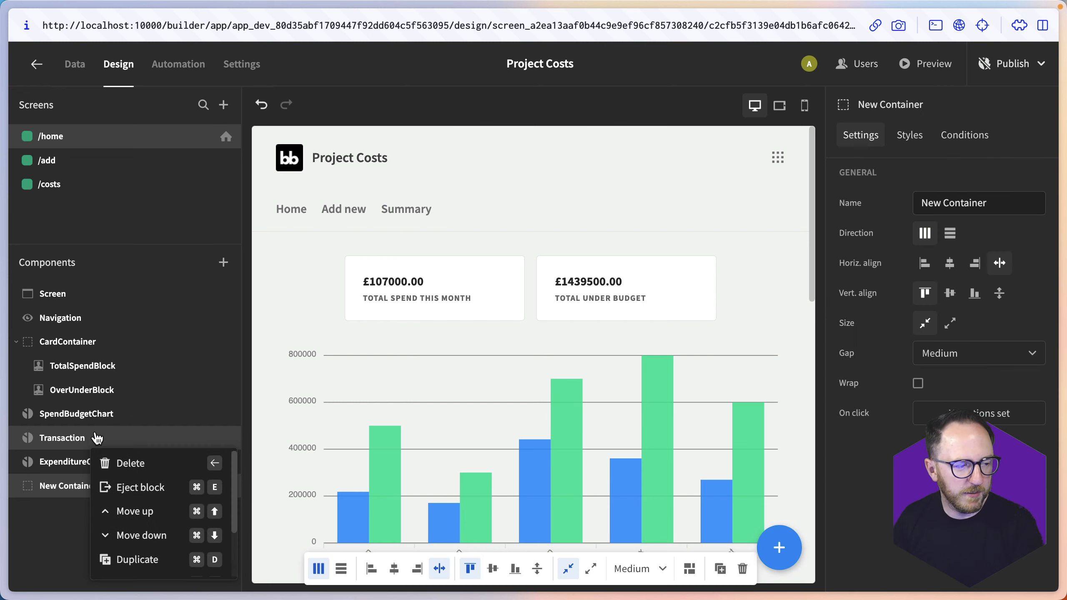
{"action": "left_click", "coordinate": [24, 538]}
{"action": "left_click", "coordinate": [71, 422]}
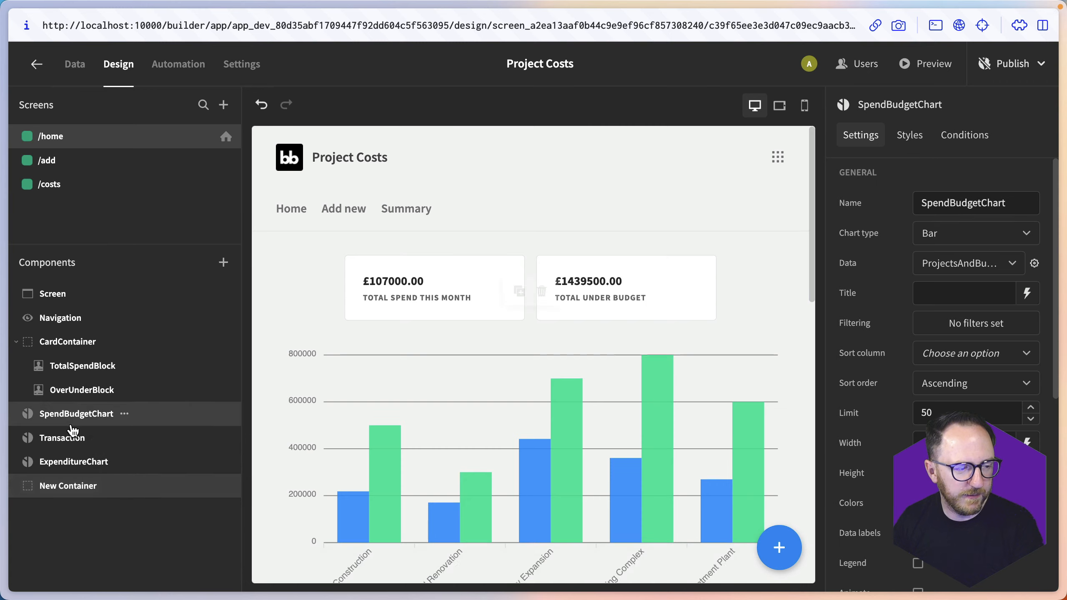
{"action": "left_click_drag", "start_coordinate": [71, 437], "coordinate": [71, 485]}
{"action": "left_click", "coordinate": [72, 437]}
{"action": "left_click_drag", "start_coordinate": [73, 438], "coordinate": [73, 466]}
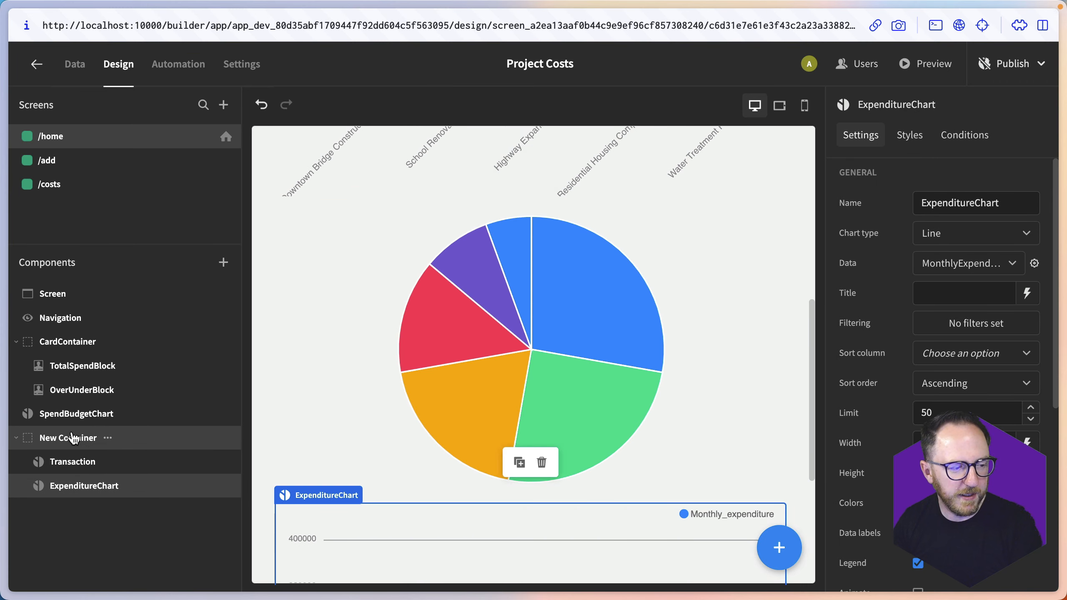
Step: Set the new container's direction to side by side and give the Transaction chart the custom CSS width: 60%
{"action": "left_click", "coordinate": [71, 437]}
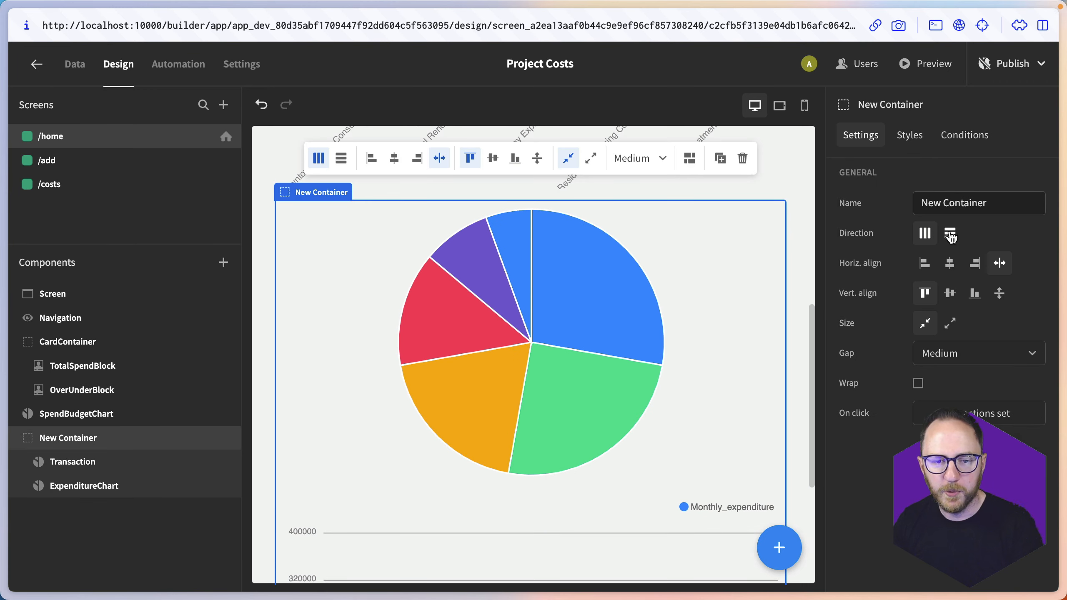
{"action": "left_click", "coordinate": [951, 235]}
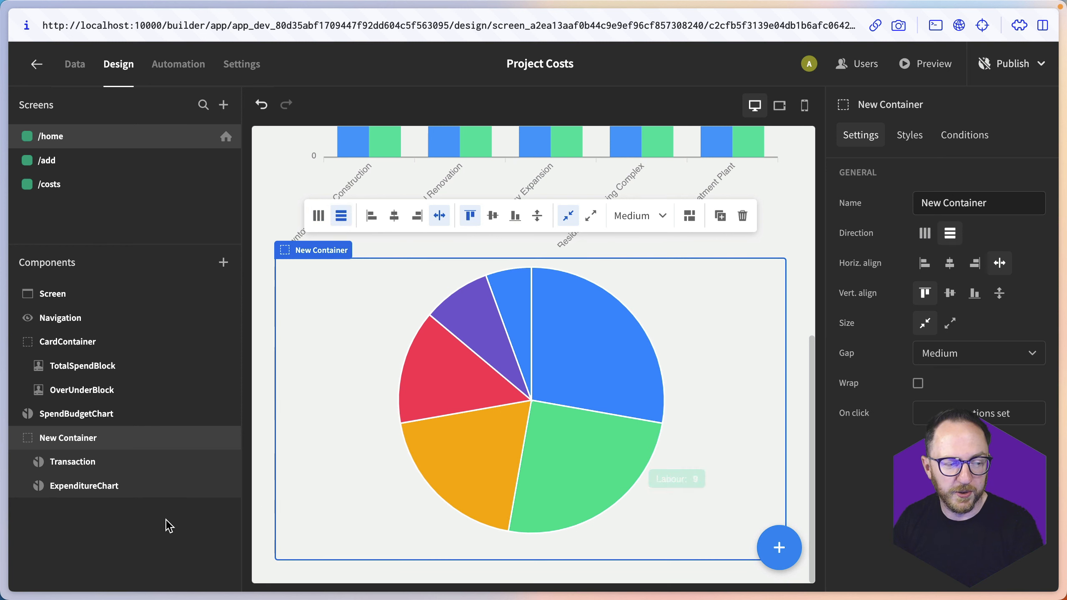
{"action": "left_click", "coordinate": [39, 470]}
{"action": "left_click", "coordinate": [906, 136]}
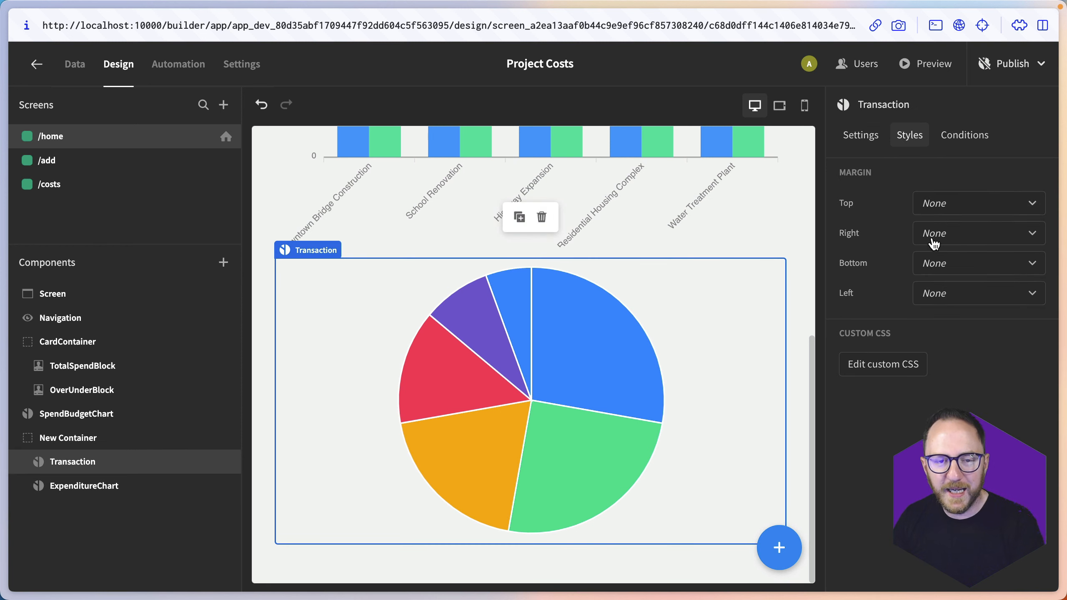
{"action": "left_click", "coordinate": [868, 379]}
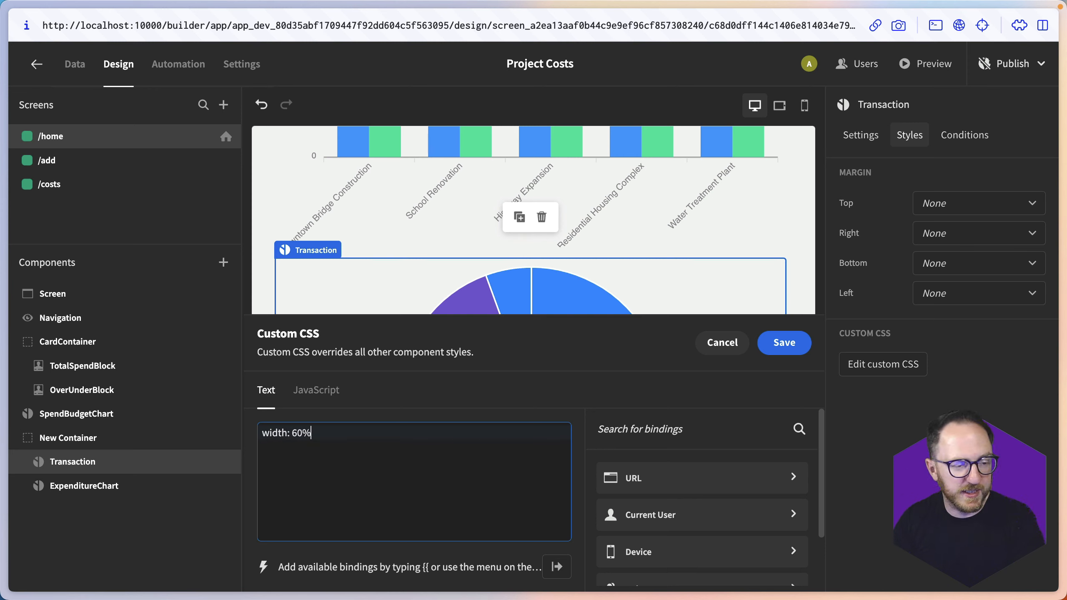
{"action": "left_click", "coordinate": [784, 343]}
Step: Give ExpenditureChart the custom CSS width: 40%
{"action": "left_click", "coordinate": [80, 487]}
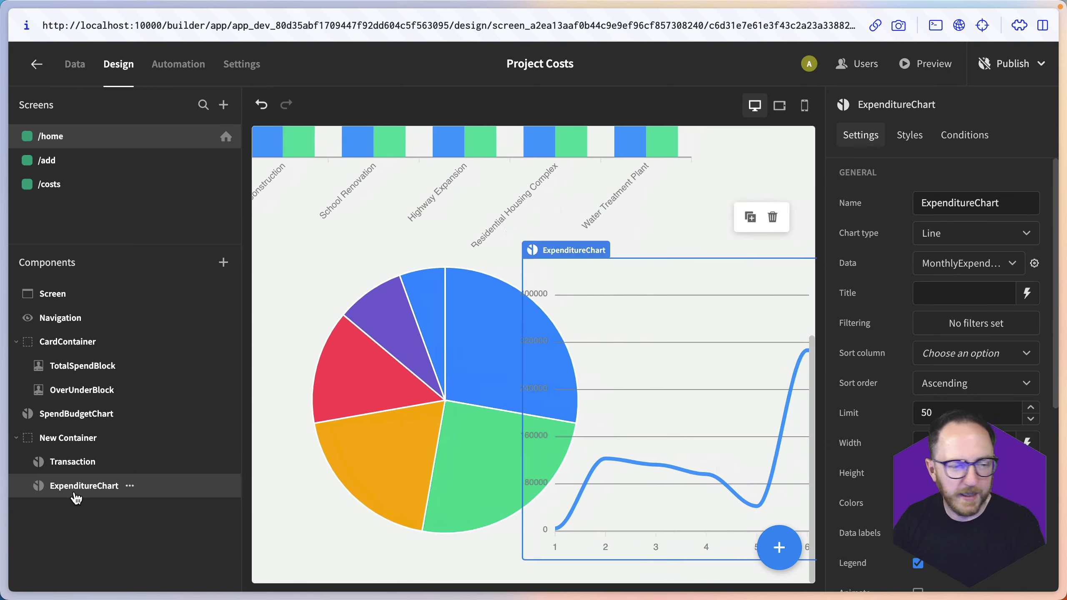
{"action": "left_click", "coordinate": [910, 136]}
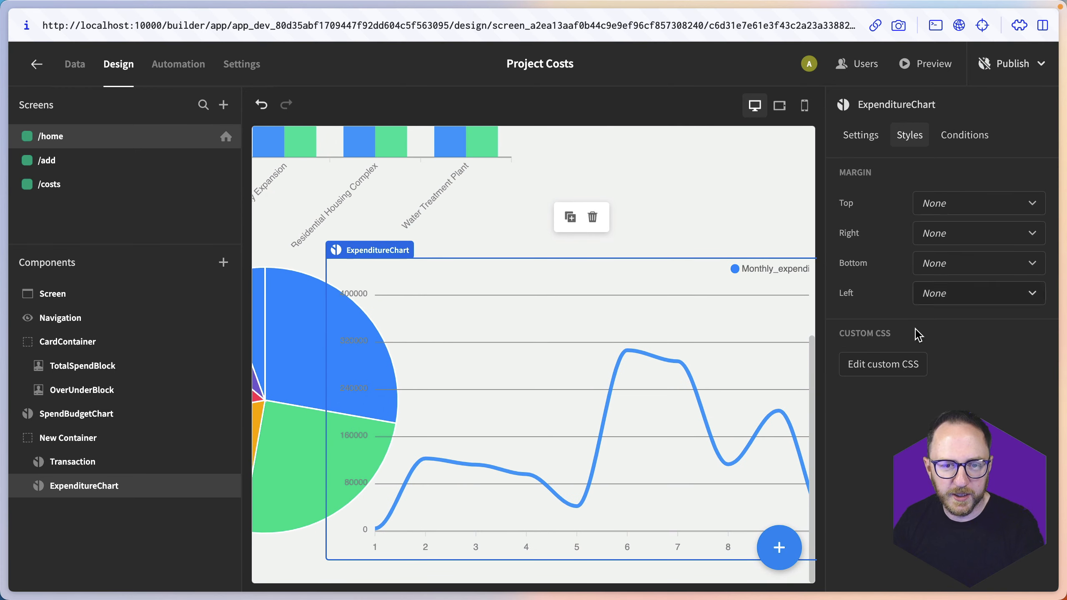
{"action": "left_click", "coordinate": [899, 366]}
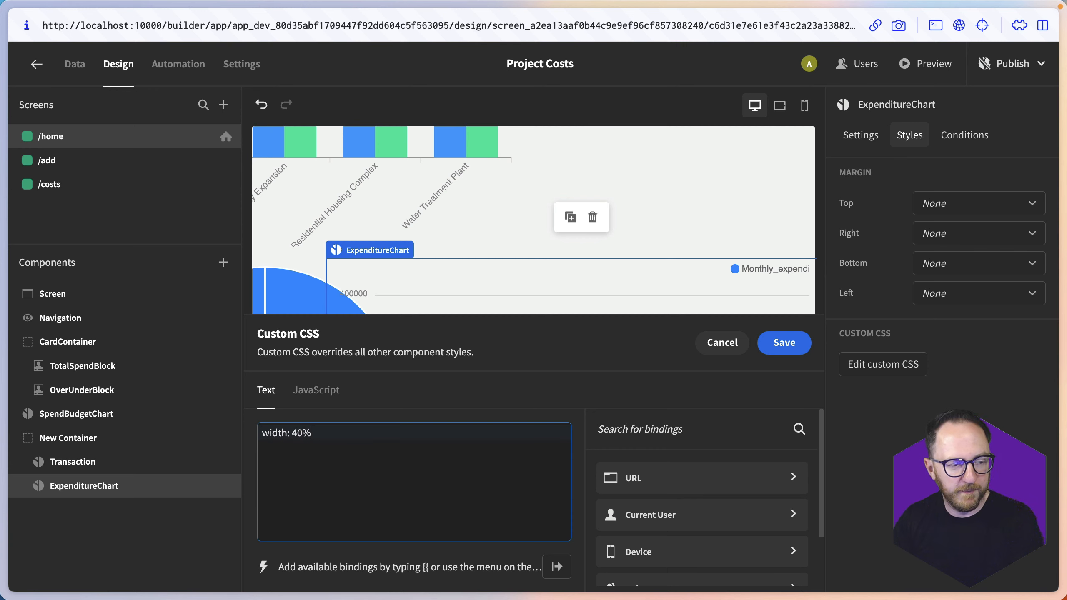
{"action": "type", "text": "width: 40%"}
{"action": "left_click", "coordinate": [784, 343]}
Step: Preview the app in full screen and examine how the pie and line charts sit beside each other on the home dashboard
{"action": "left_click", "coordinate": [926, 63]}
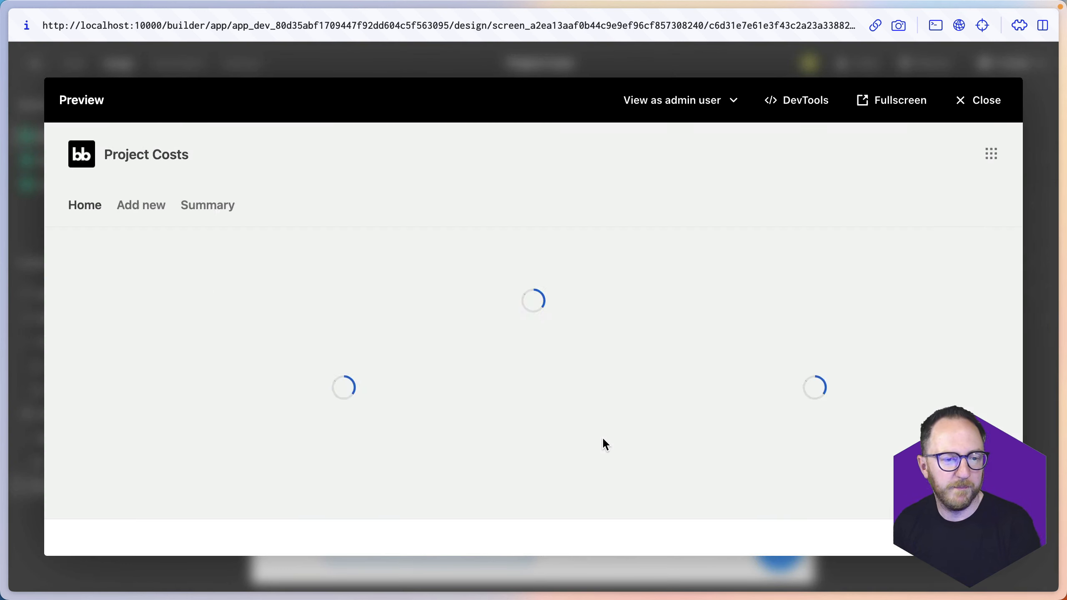
{"action": "scroll", "coordinate": [807, 375], "scroll_direction": "down", "scroll_amount": 10}
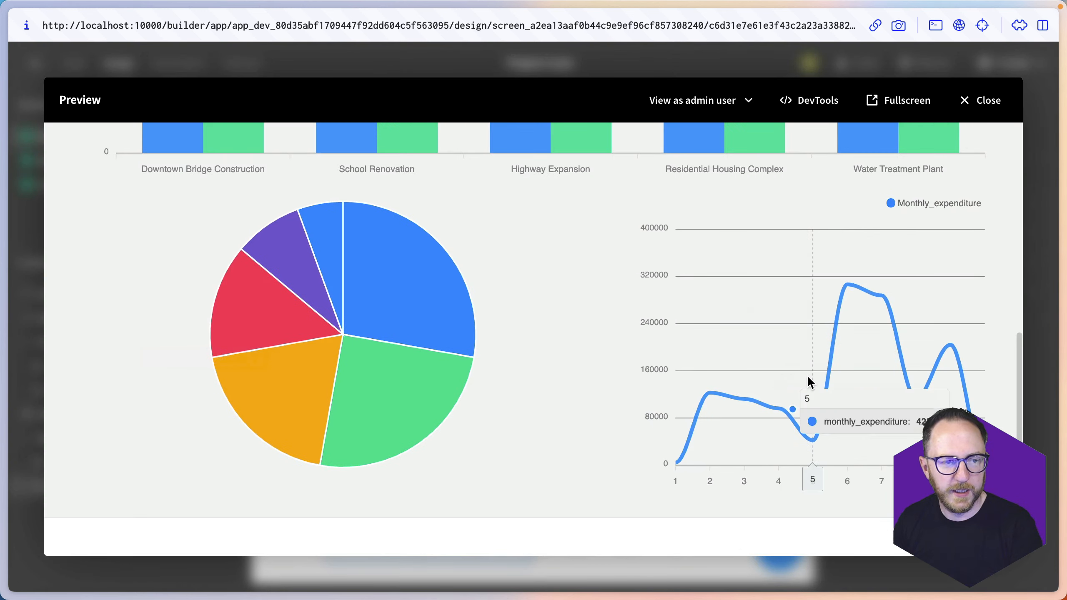
{"action": "scroll", "coordinate": [807, 376], "scroll_direction": "up", "scroll_amount": 10}
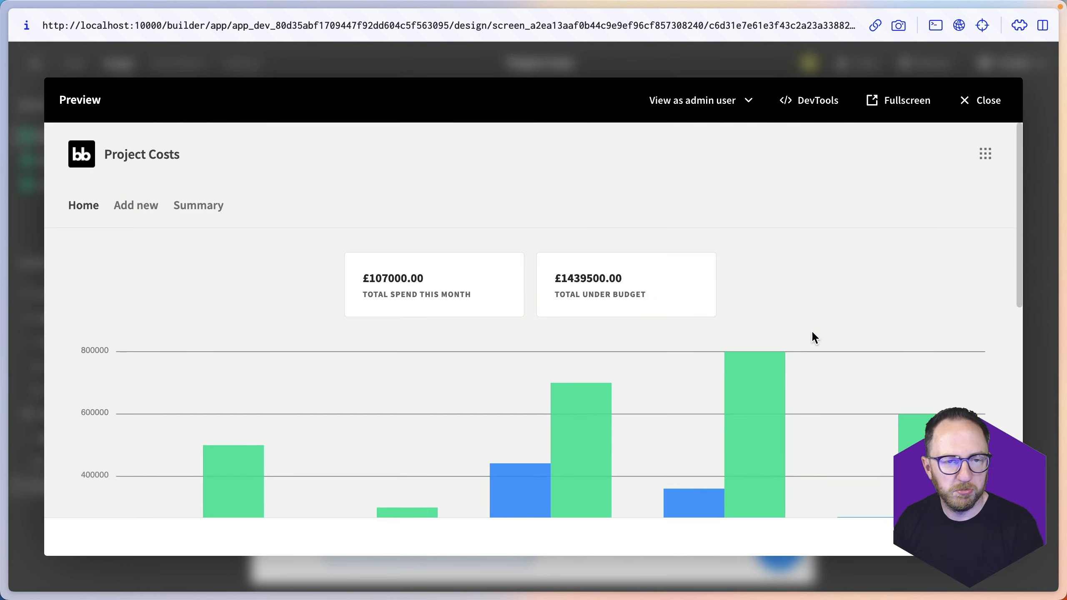
{"action": "left_click", "coordinate": [900, 101]}
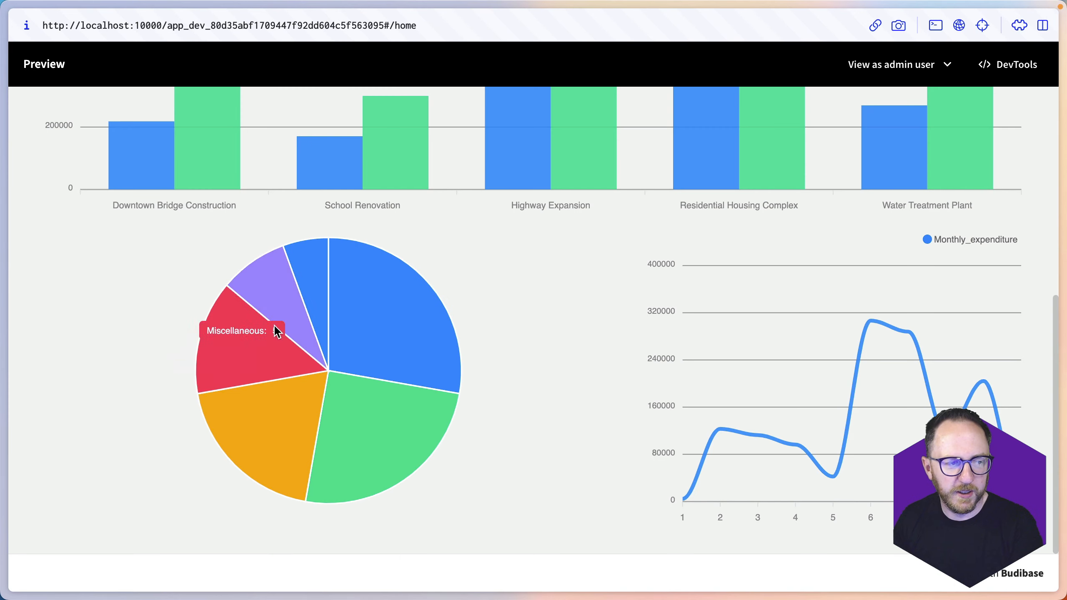
{"action": "scroll", "coordinate": [803, 389], "scroll_direction": "up", "scroll_amount": 10}
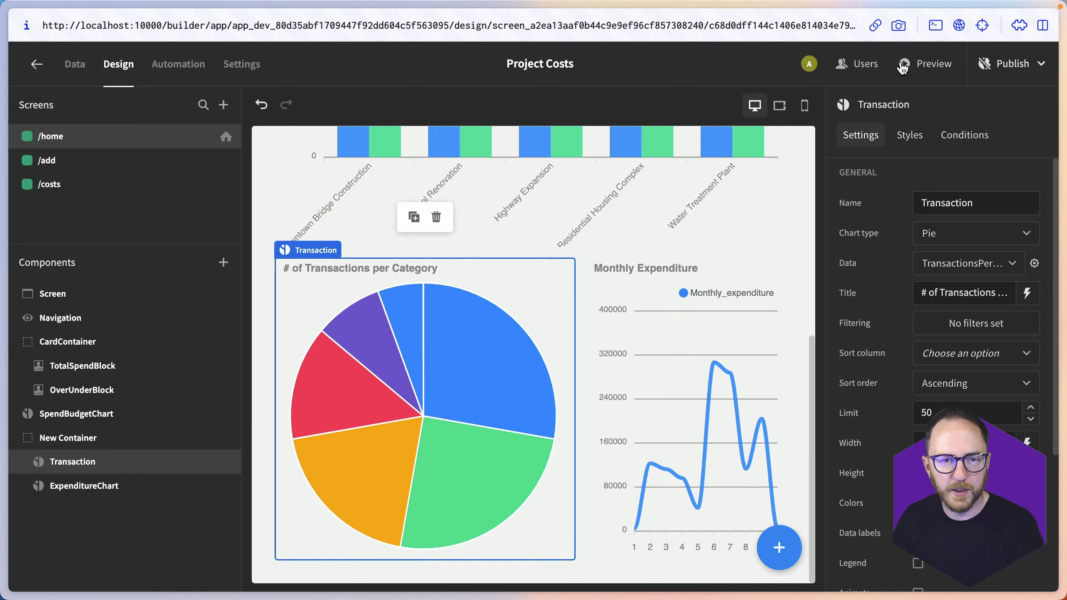
Step: Preview the titled charts in full screen and narrow the browser window to phone width to check the responsive layout
{"action": "left_click", "coordinate": [924, 63]}
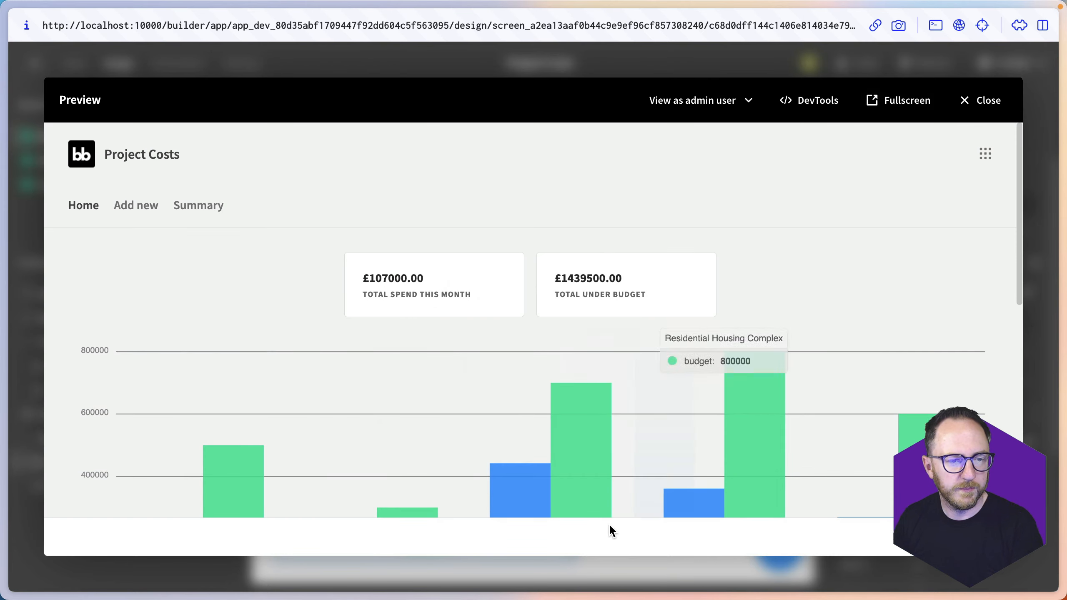
{"action": "scroll", "coordinate": [594, 451], "scroll_direction": "down", "scroll_amount": 10}
{"action": "scroll", "coordinate": [593, 447], "scroll_direction": "up", "scroll_amount": 8}
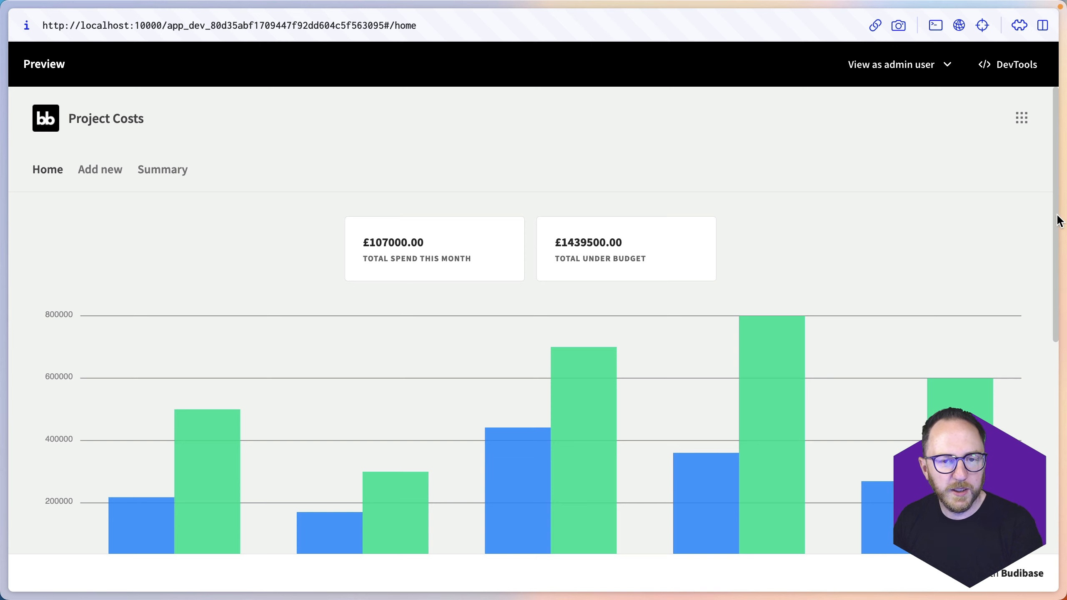
{"action": "left_click_drag", "start_coordinate": [1063, 209], "coordinate": [448, 348]}
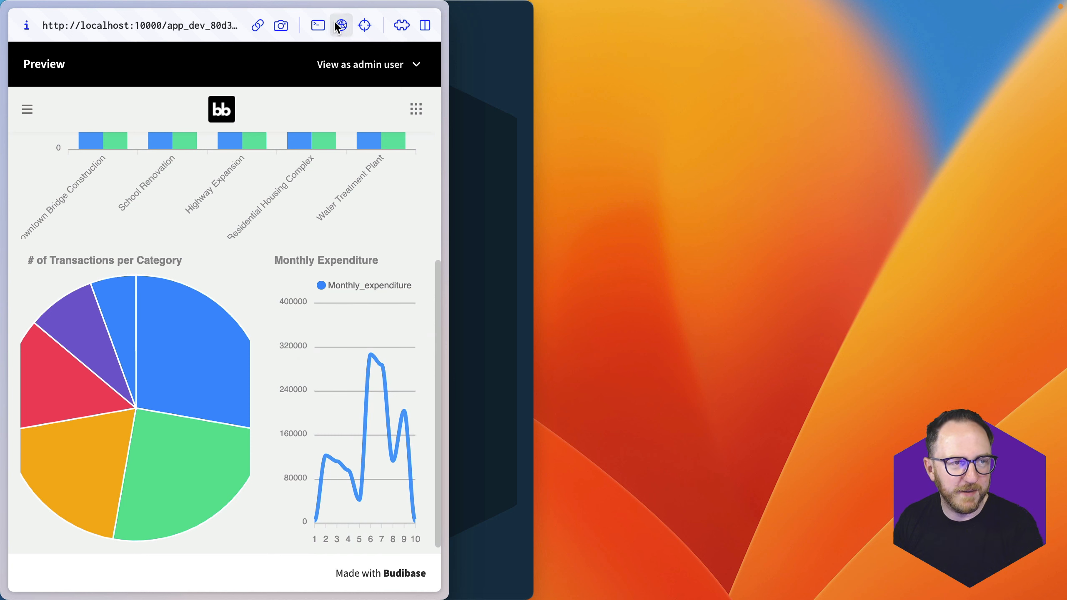
{"action": "left_click_drag", "start_coordinate": [425, 3], "coordinate": [381, 8]}
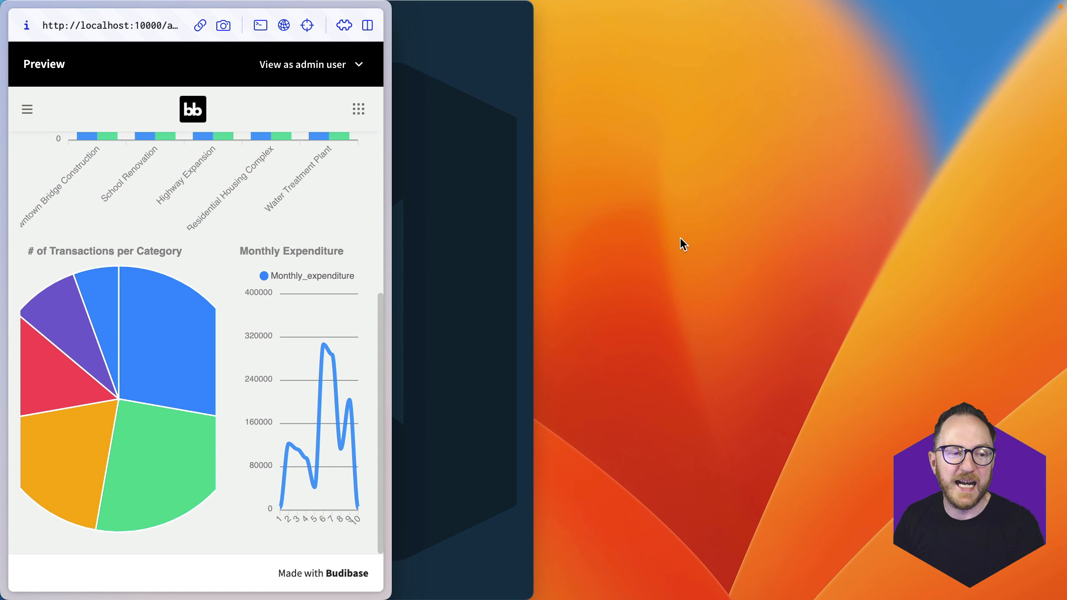
{"action": "scroll", "coordinate": [322, 171], "scroll_direction": "up", "scroll_amount": 10}
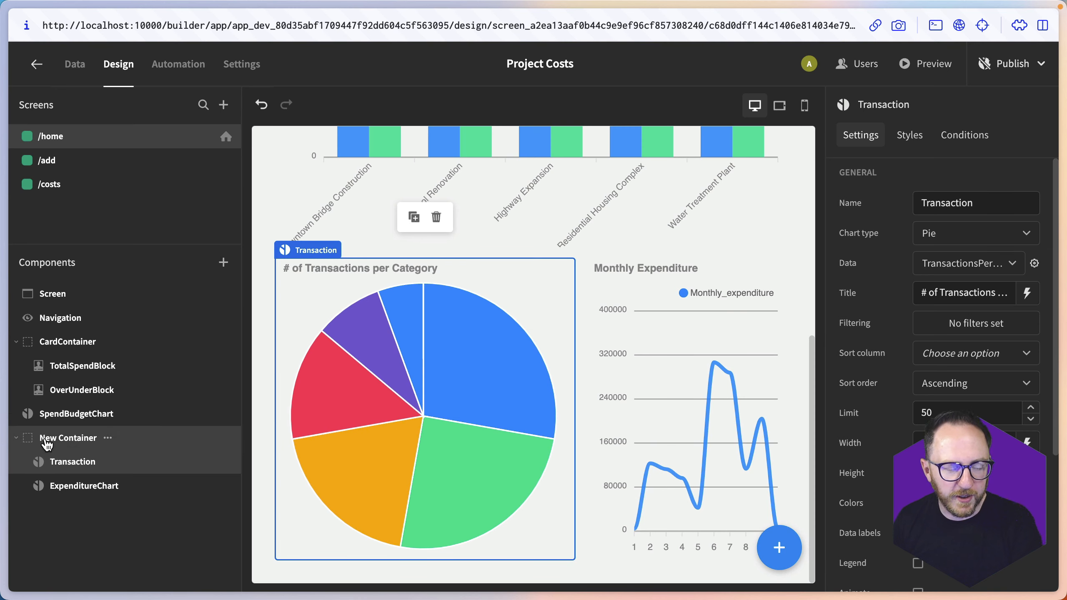
Step: Duplicate the container holding the pie and line charts and rename the original container FullScreen
{"action": "left_click", "coordinate": [105, 441]}
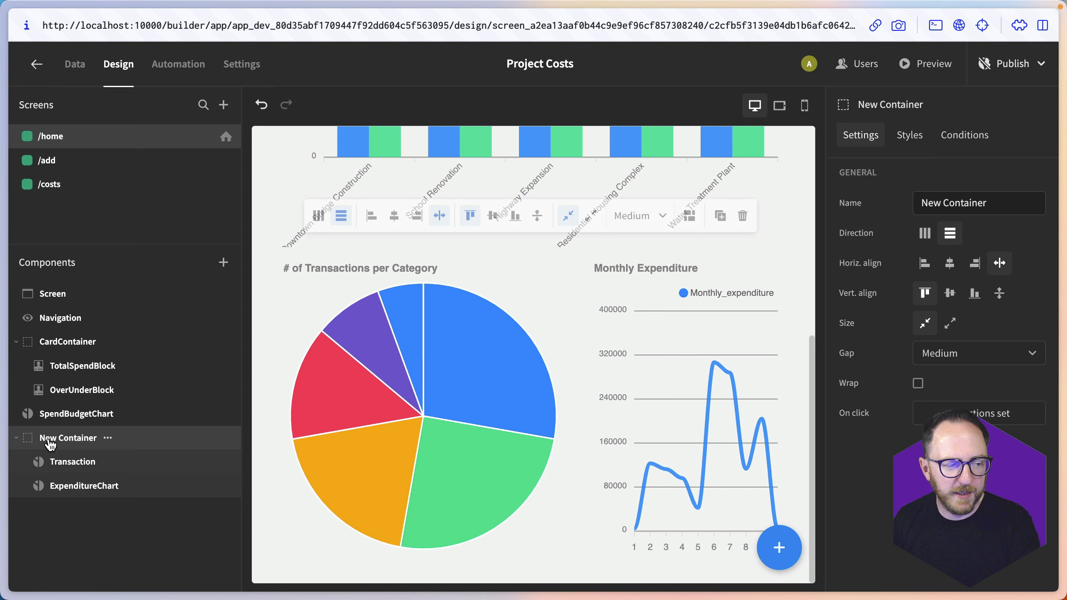
{"action": "left_click", "coordinate": [108, 440]}
{"action": "left_click", "coordinate": [149, 535]}
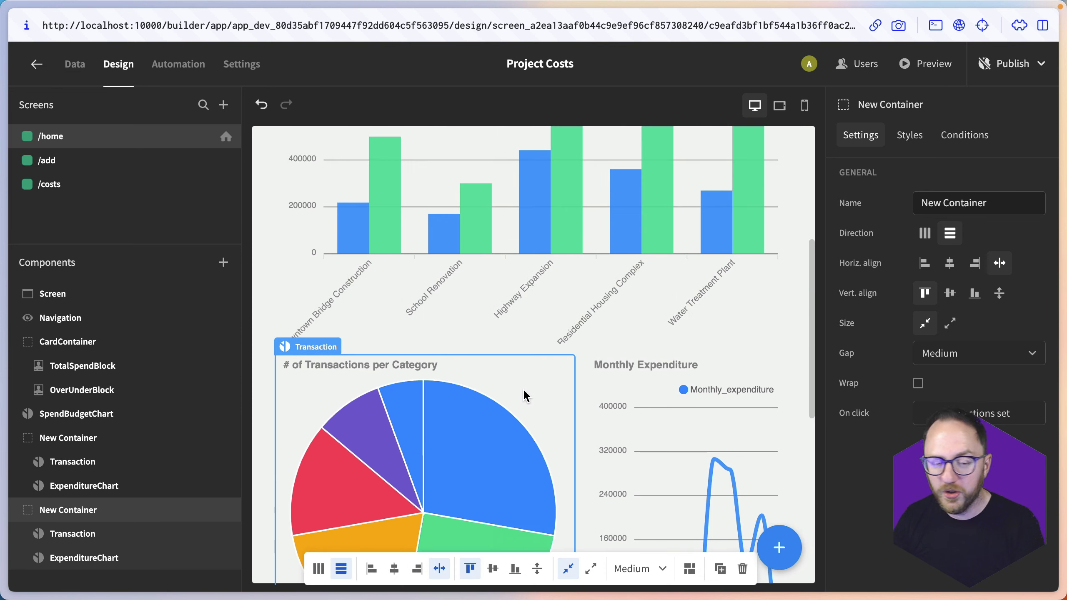
{"action": "left_click", "coordinate": [67, 437]}
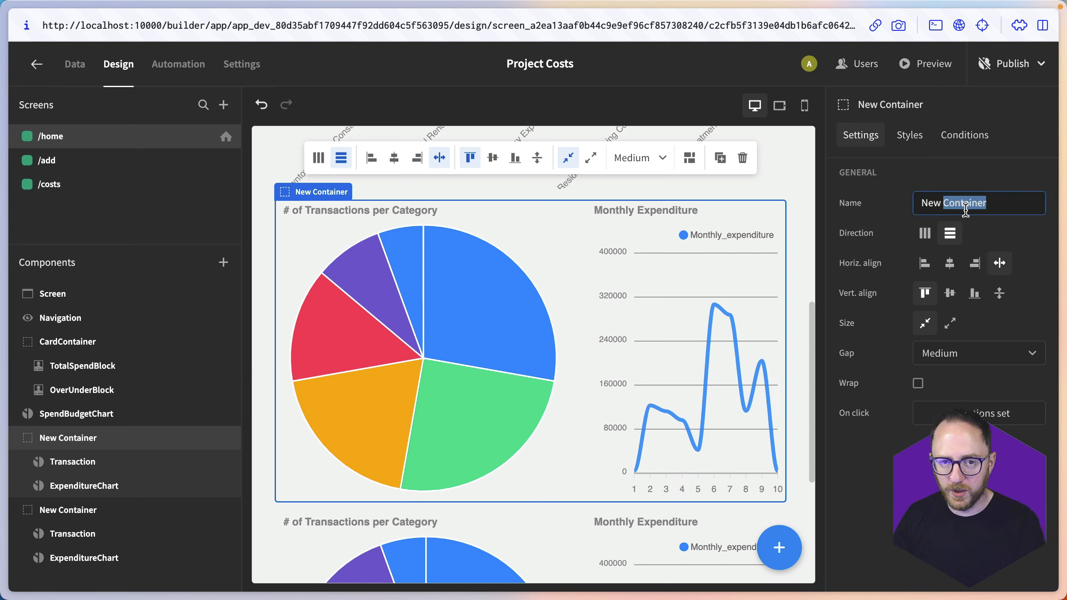
{"action": "type", "text": "F"}
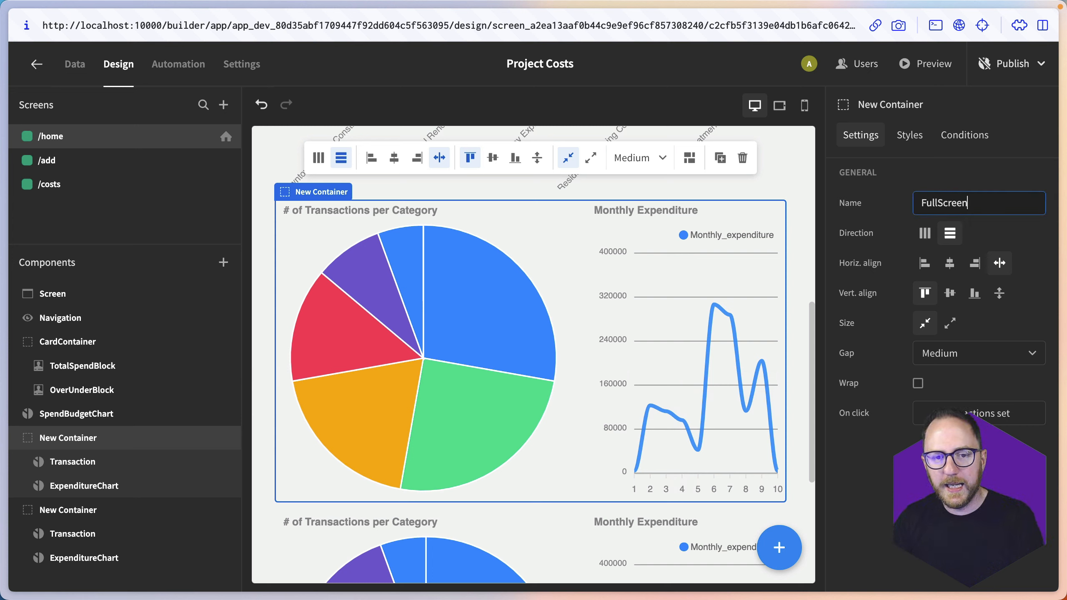
{"action": "type", "text": "ullScreen"}
Step: Add a condition to the FullScreen container that hides it if Device.Mobile equals the Boolean value True
{"action": "left_click", "coordinate": [964, 134]}
{"action": "left_click", "coordinate": [859, 222]}
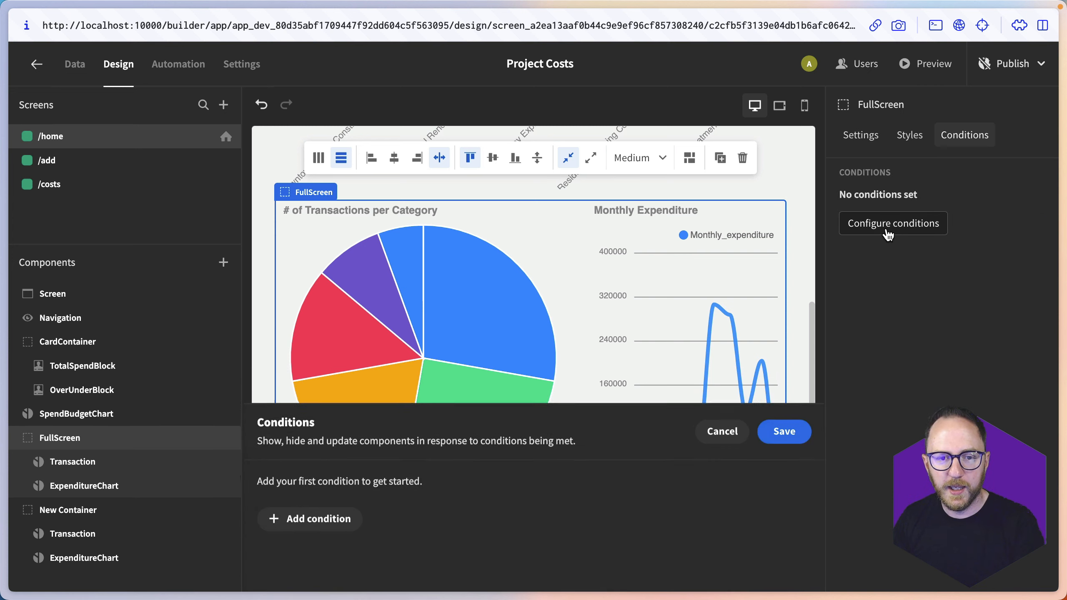
{"action": "left_click", "coordinate": [311, 452]}
{"action": "left_click", "coordinate": [342, 399]}
{"action": "left_click", "coordinate": [502, 456]}
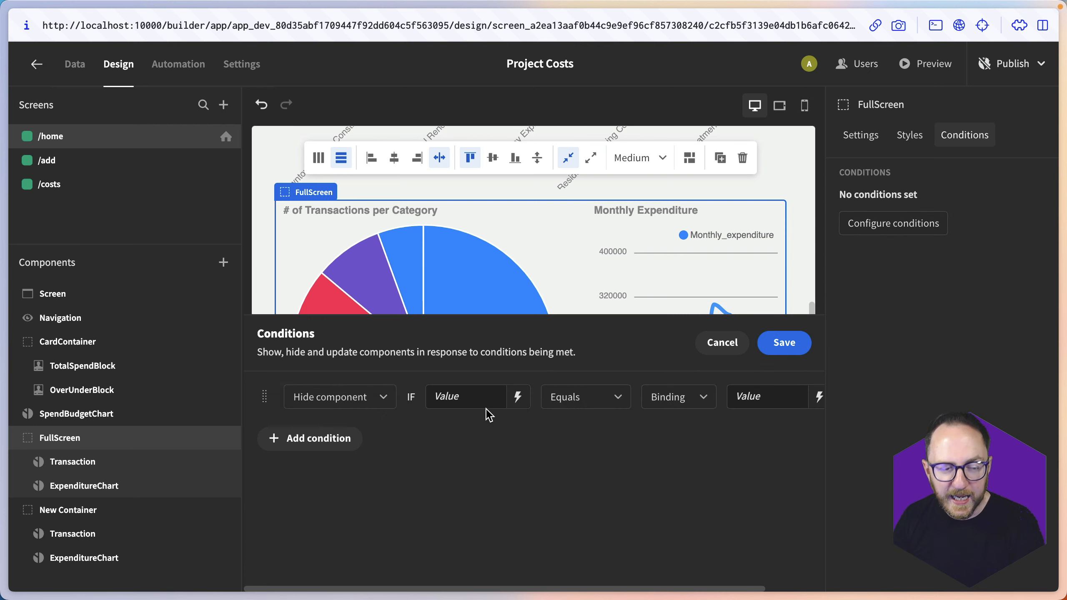
{"action": "left_click", "coordinate": [518, 397]}
{"action": "left_click", "coordinate": [616, 498]}
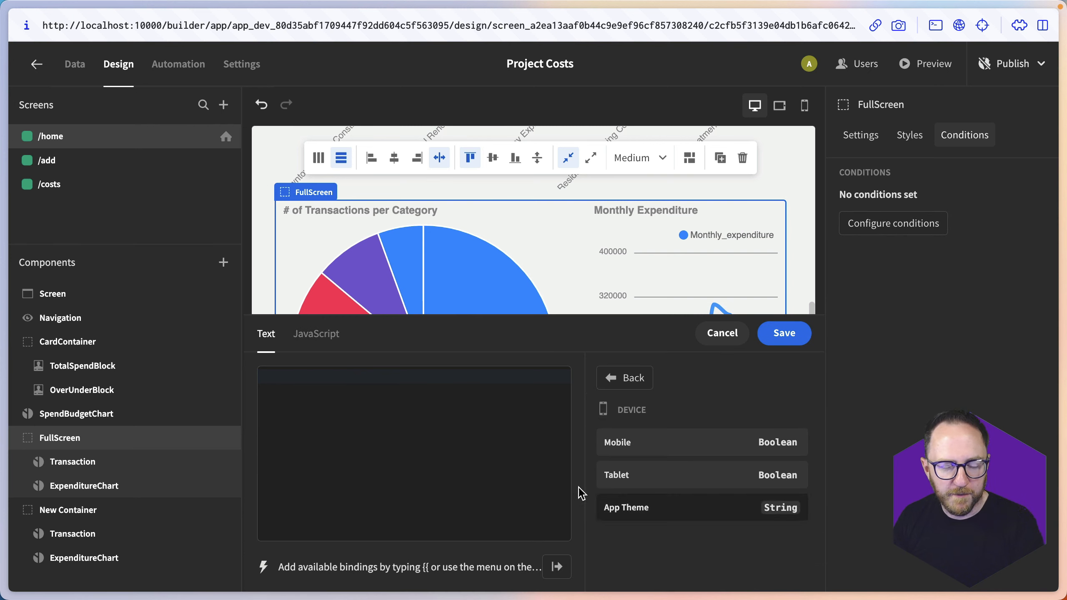
{"action": "left_click", "coordinate": [631, 452]}
{"action": "left_click", "coordinate": [761, 338]}
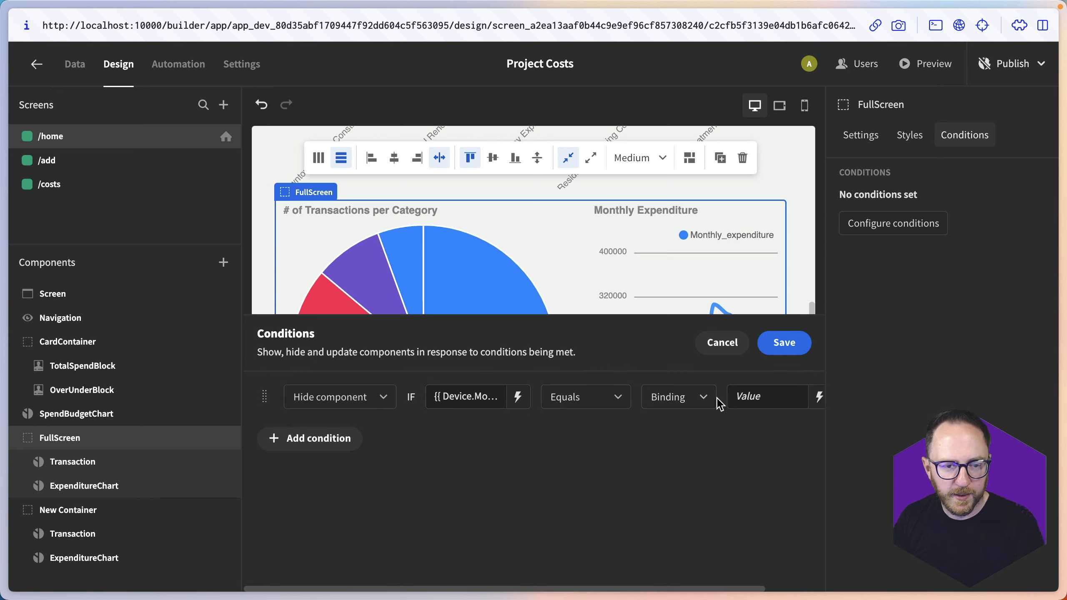
{"action": "left_click", "coordinate": [676, 399]}
{"action": "left_click", "coordinate": [676, 498]}
{"action": "left_click", "coordinate": [756, 400]}
{"action": "left_click", "coordinate": [750, 451]}
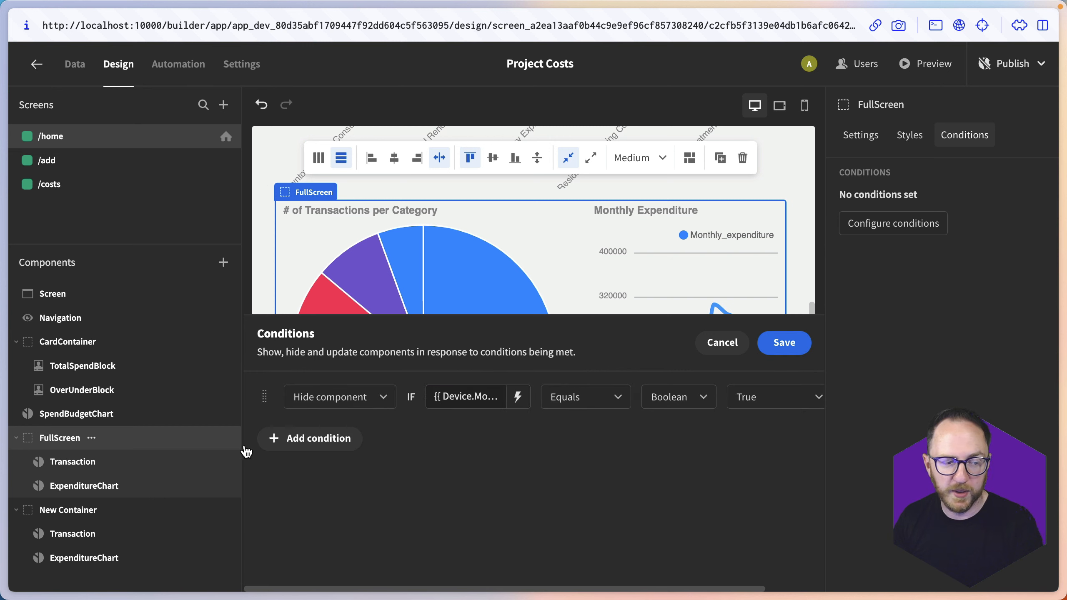
Step: Add a second condition hiding FullScreen if Device.Tablet equals the Boolean value True, and save the conditions
{"action": "left_click", "coordinate": [316, 444]}
{"action": "left_click", "coordinate": [333, 438]}
{"action": "left_click", "coordinate": [332, 438]}
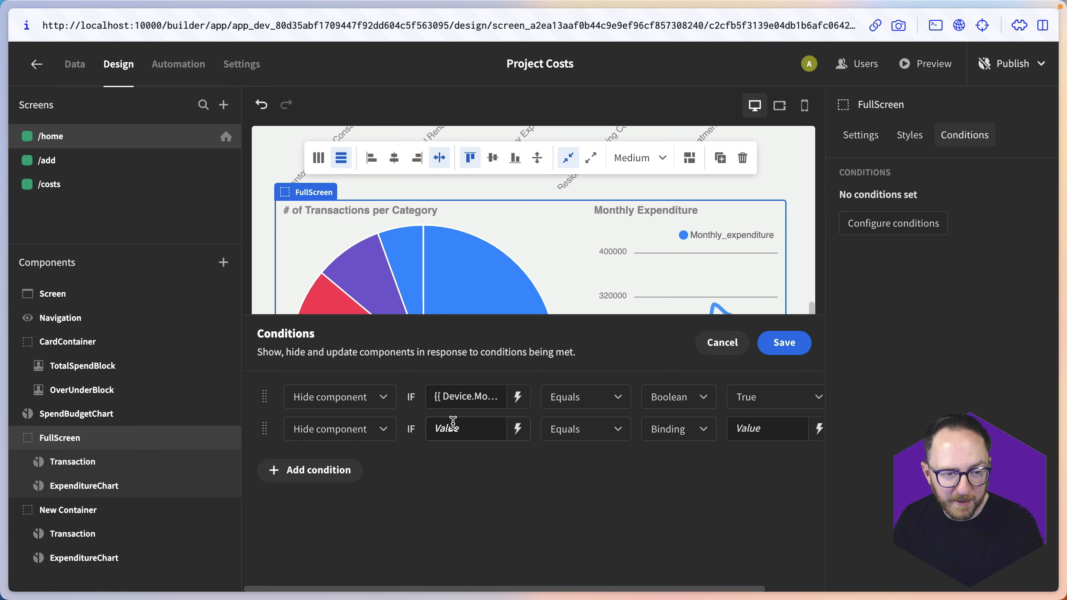
{"action": "left_click", "coordinate": [517, 429]}
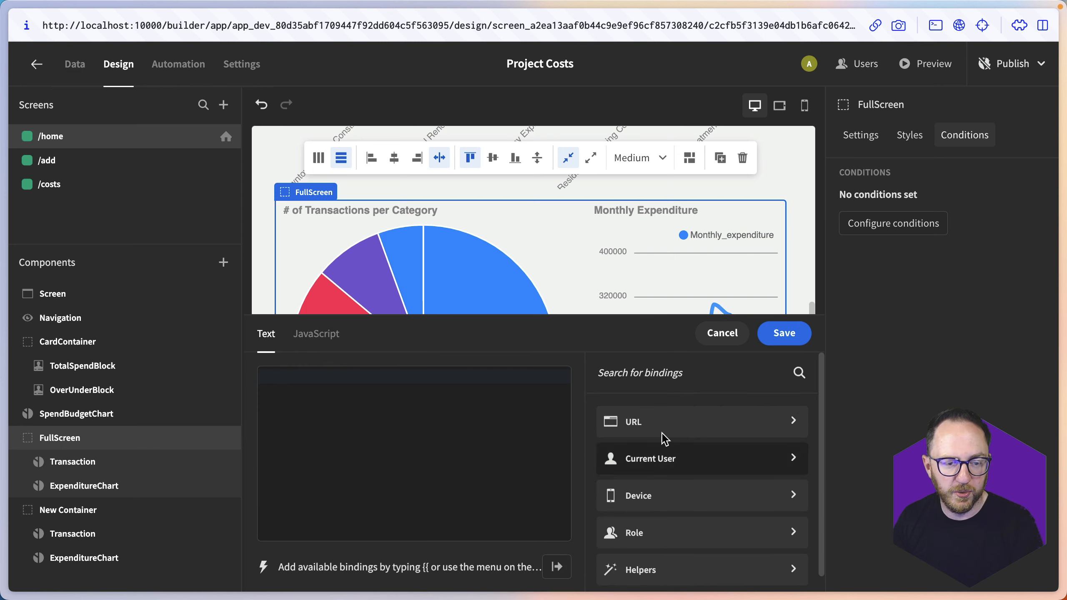
{"action": "left_click", "coordinate": [644, 501]}
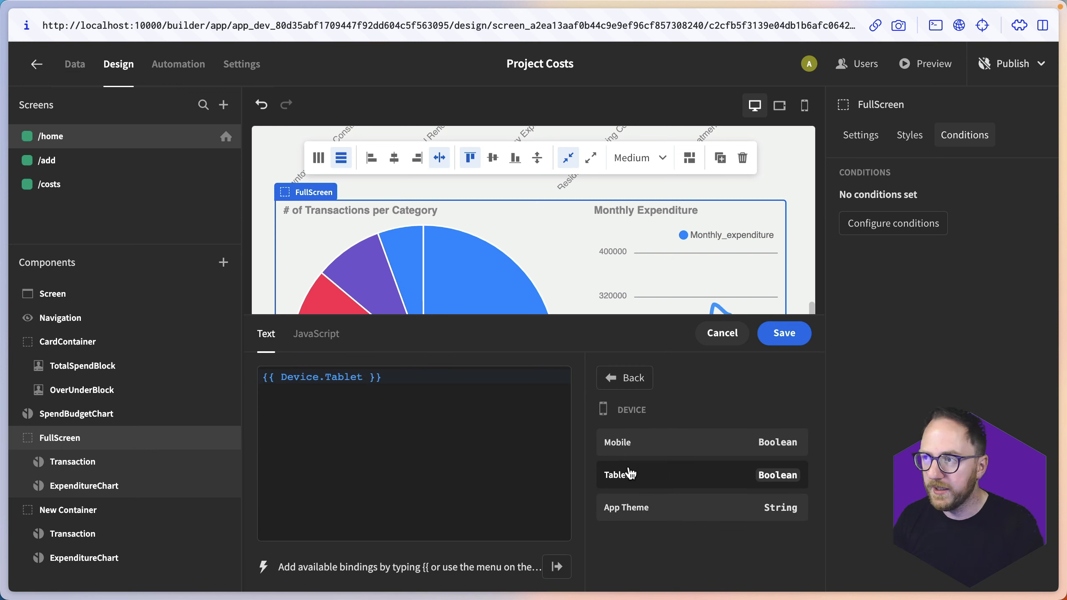
{"action": "left_click", "coordinate": [784, 333]}
{"action": "left_click", "coordinate": [703, 429]}
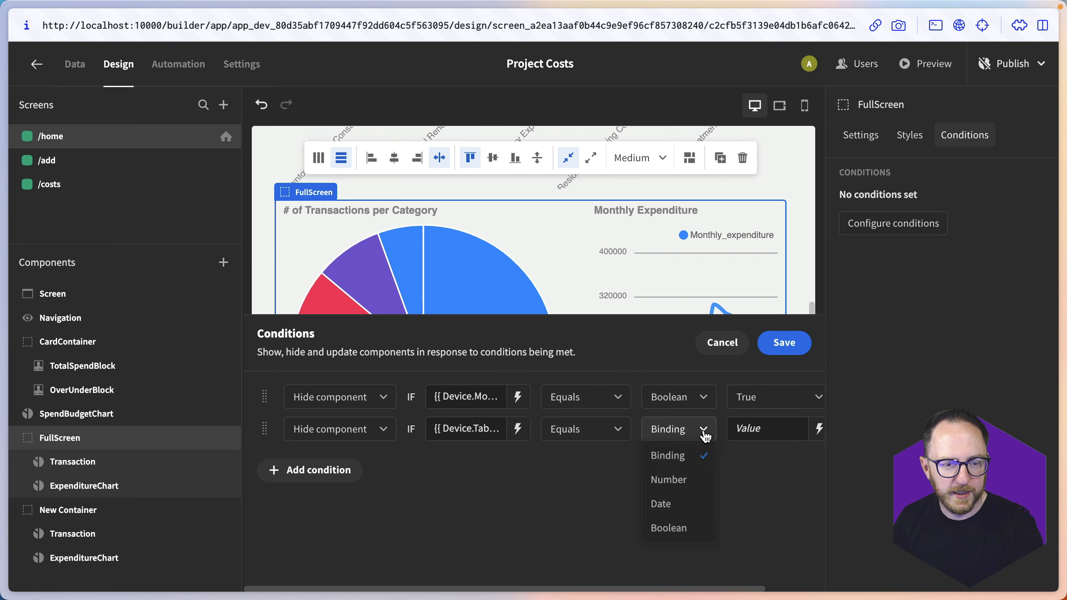
{"action": "left_click", "coordinate": [671, 529]}
{"action": "left_click", "coordinate": [798, 429]}
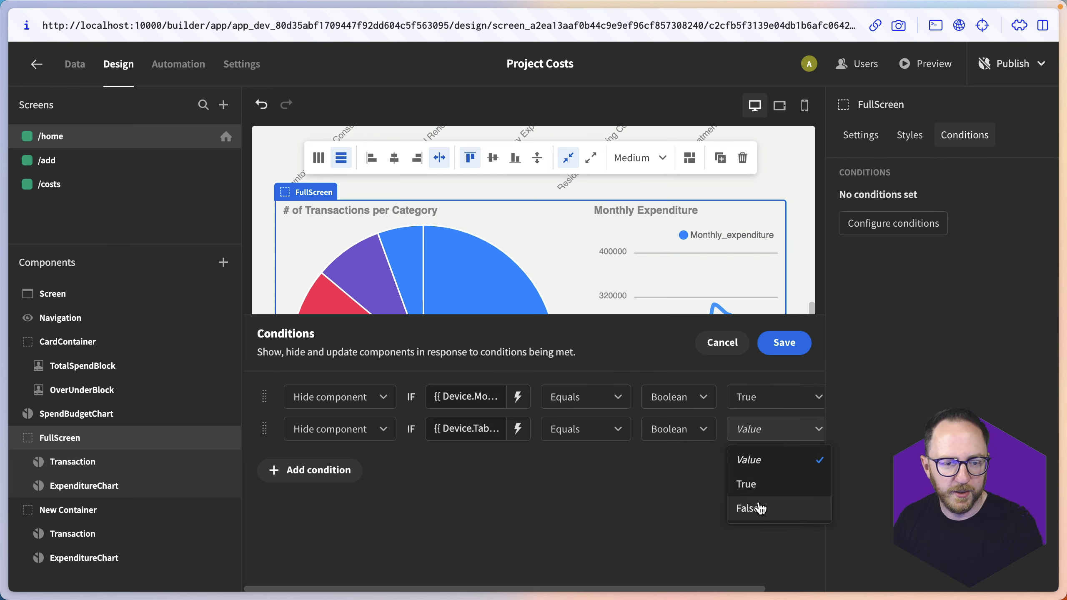
{"action": "left_click", "coordinate": [762, 477]}
{"action": "left_click", "coordinate": [771, 343]}
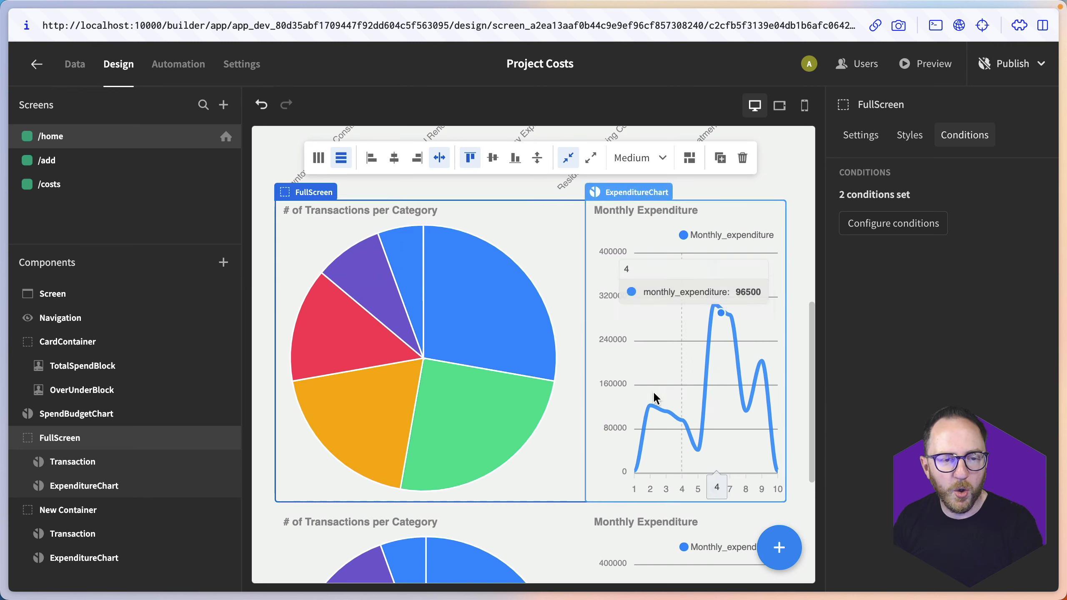
Step: Switch to the app preview and narrow the browser window to check how the two chart containers respond at smaller widths
{"action": "key", "text": "super+t"}
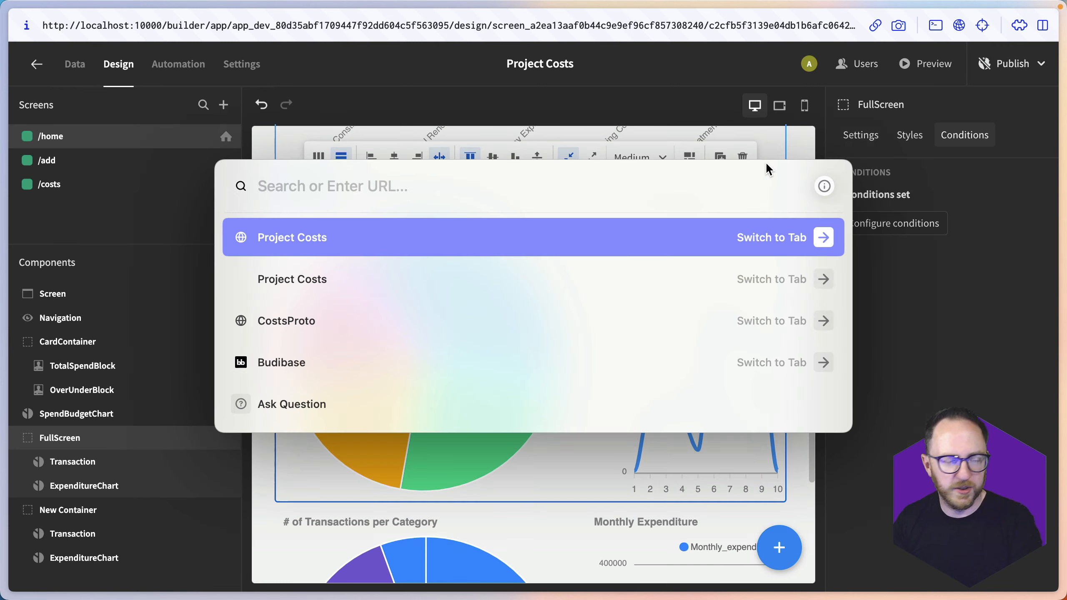
{"action": "key", "text": "Return"}
{"action": "scroll", "coordinate": [733, 179], "scroll_direction": "down", "scroll_amount": 10}
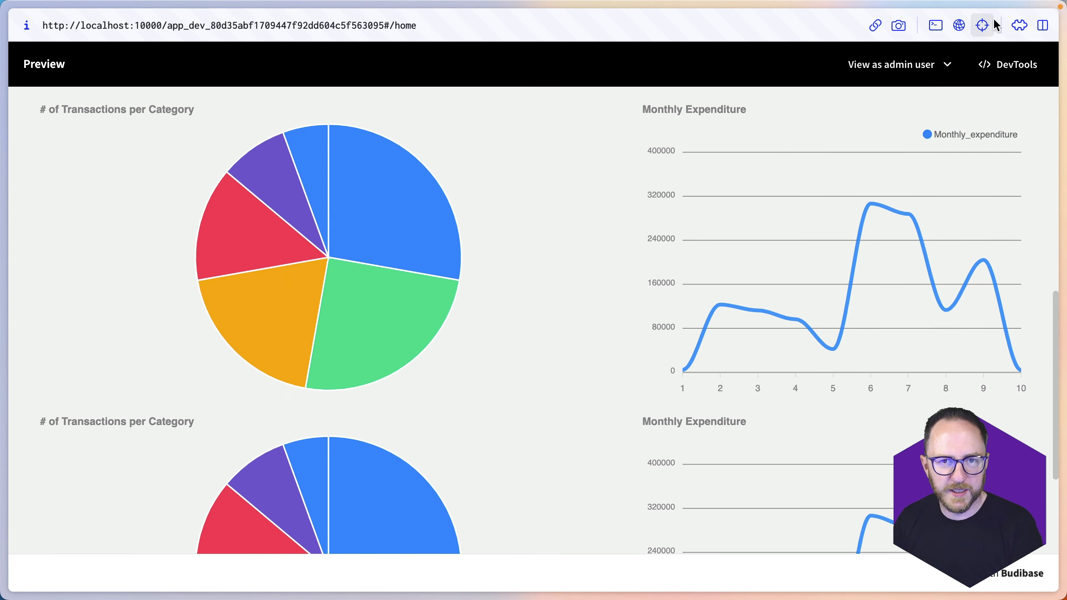
{"action": "left_click_drag", "start_coordinate": [1058, 9], "coordinate": [853, 8]}
{"action": "scroll", "coordinate": [639, 233], "scroll_direction": "down", "scroll_amount": 5}
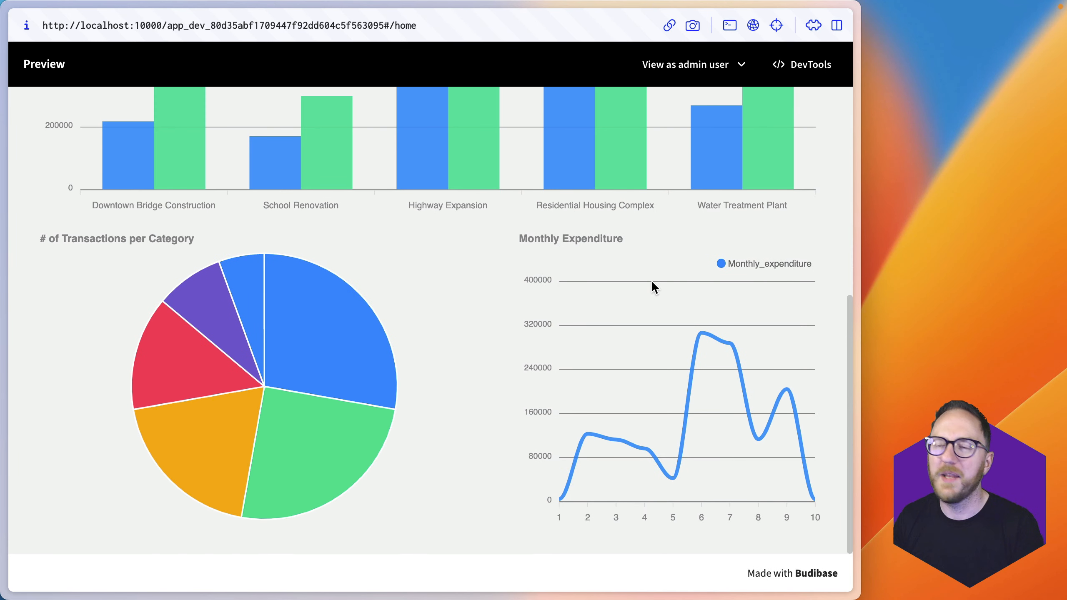
{"action": "left_click_drag", "start_coordinate": [860, 220], "coordinate": [554, 248]}
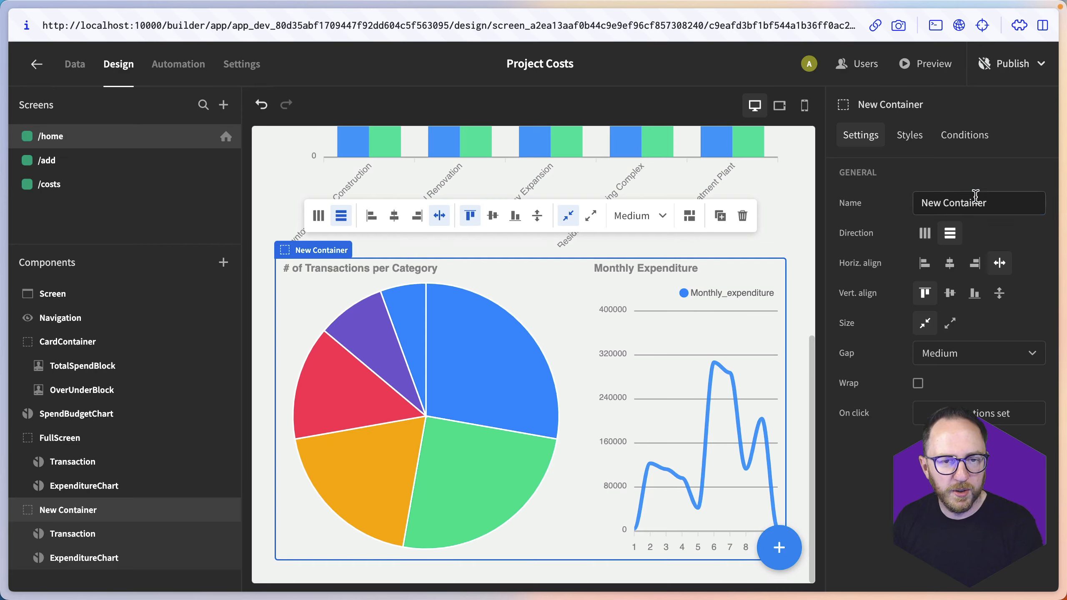
Step: Rename the duplicated container MobileTabletBlock and change its direction so its charts stack vertically
{"action": "type", "text": "MobileTabletBlock"}
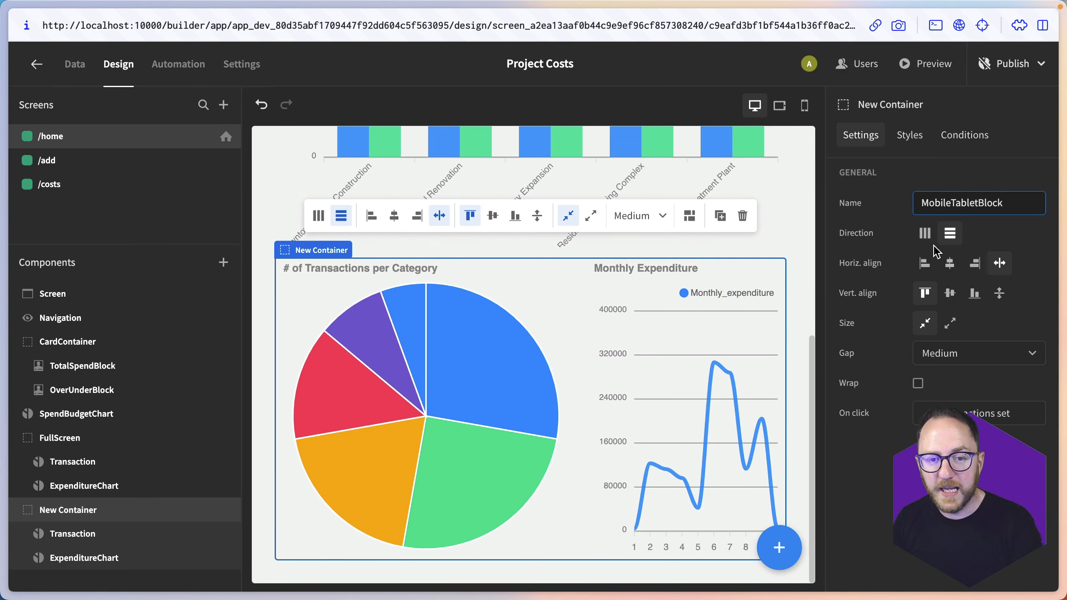
{"action": "left_click", "coordinate": [924, 233]}
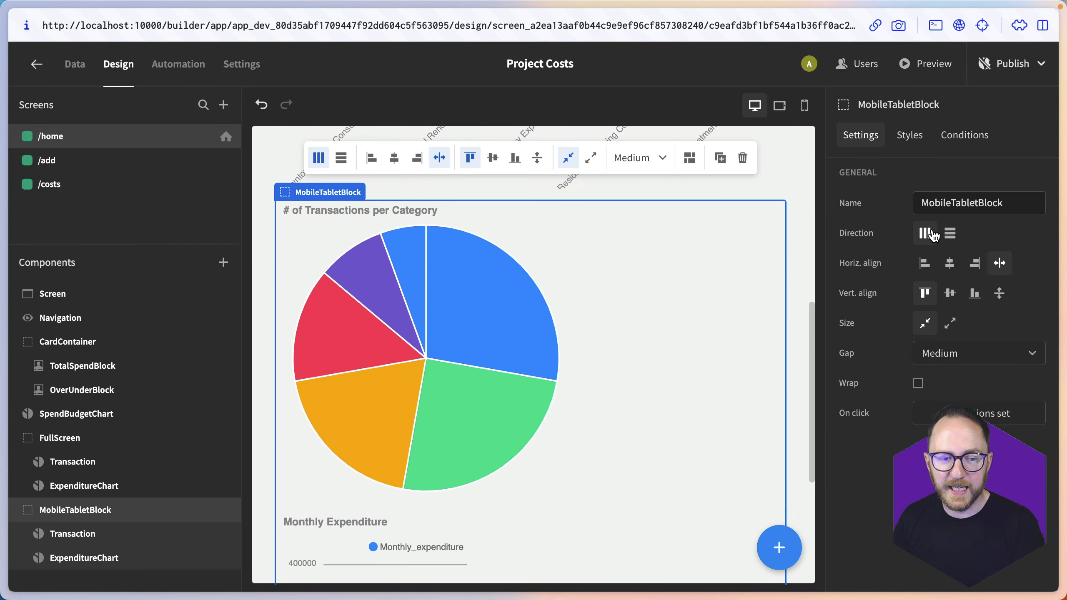
Step: Remove the custom CSS width from the Transaction pie chart inside MobileTabletBlock and save
{"action": "left_click", "coordinate": [71, 535]}
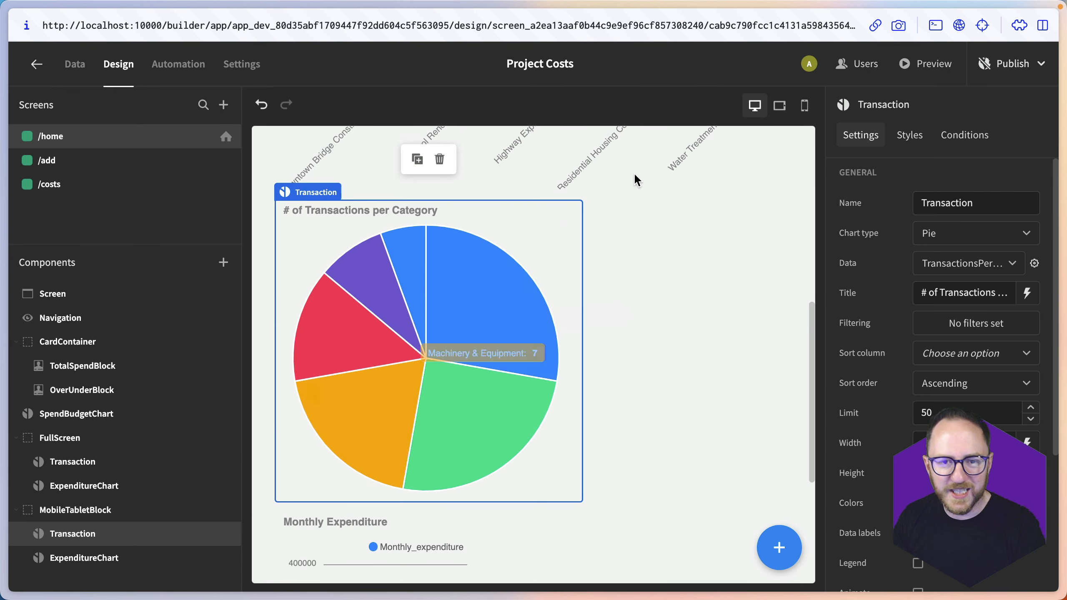
{"action": "left_click", "coordinate": [912, 136]}
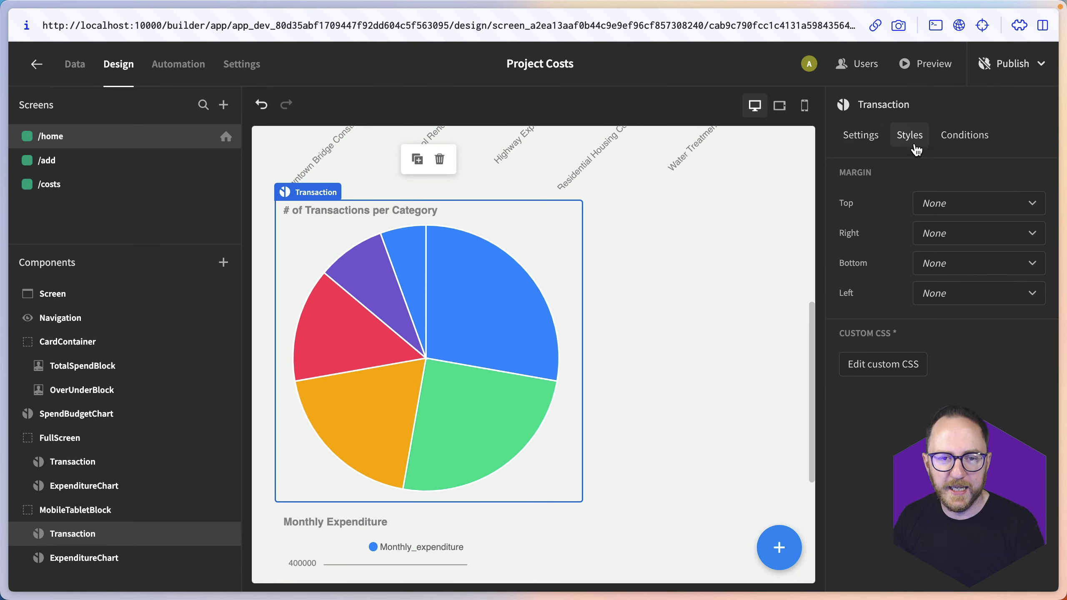
{"action": "left_click", "coordinate": [865, 371]}
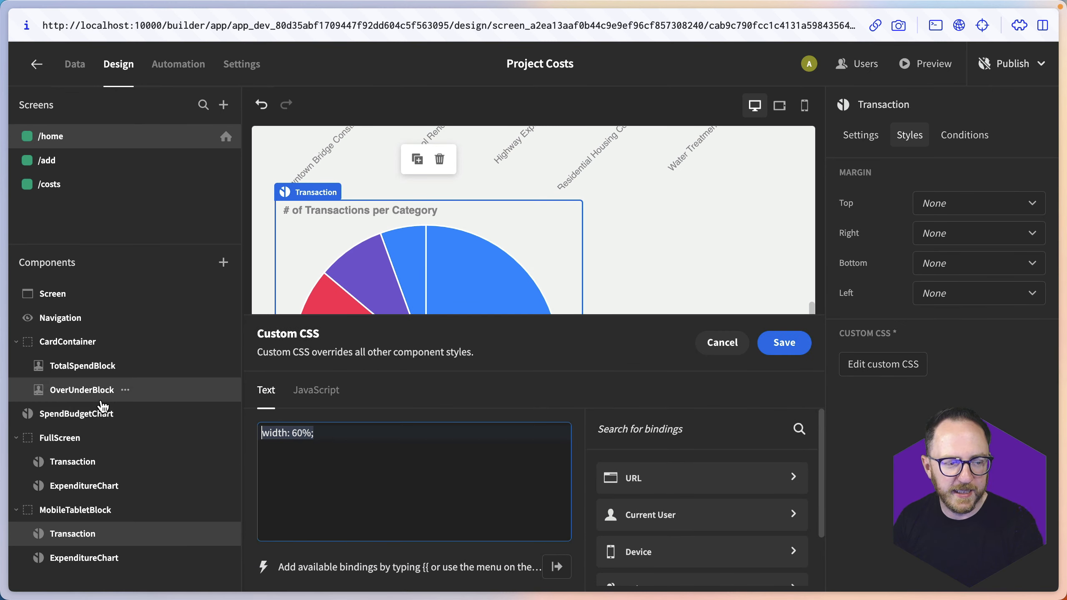
{"action": "left_click", "coordinate": [784, 343]}
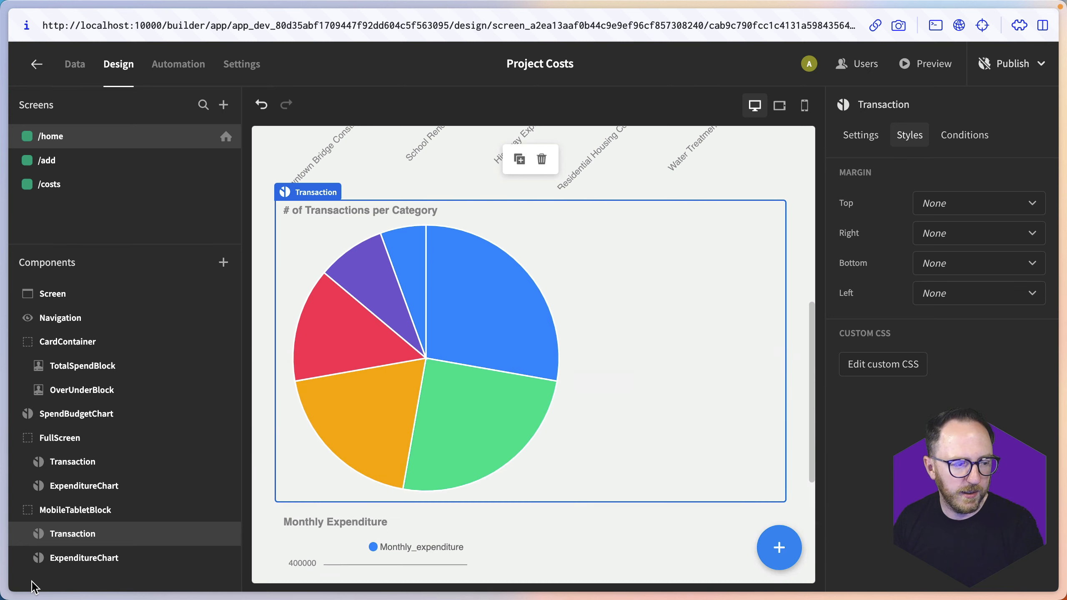
Step: Clear the custom CSS width from the ExpenditureChart inside MobileTabletBlock and save
{"action": "left_click", "coordinate": [95, 568]}
{"action": "left_click", "coordinate": [912, 140]}
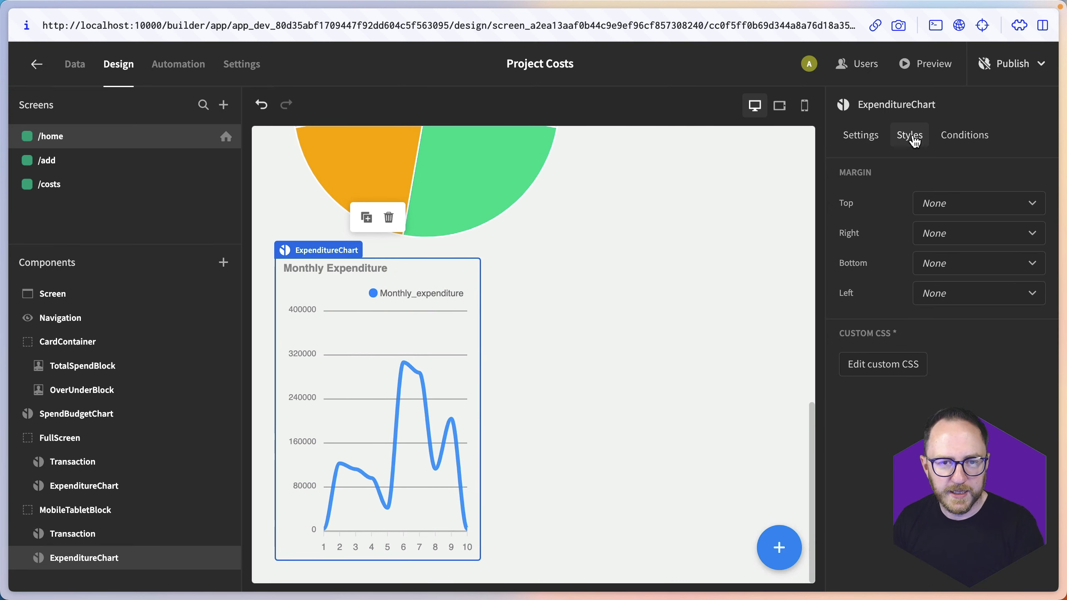
{"action": "left_click", "coordinate": [887, 364]}
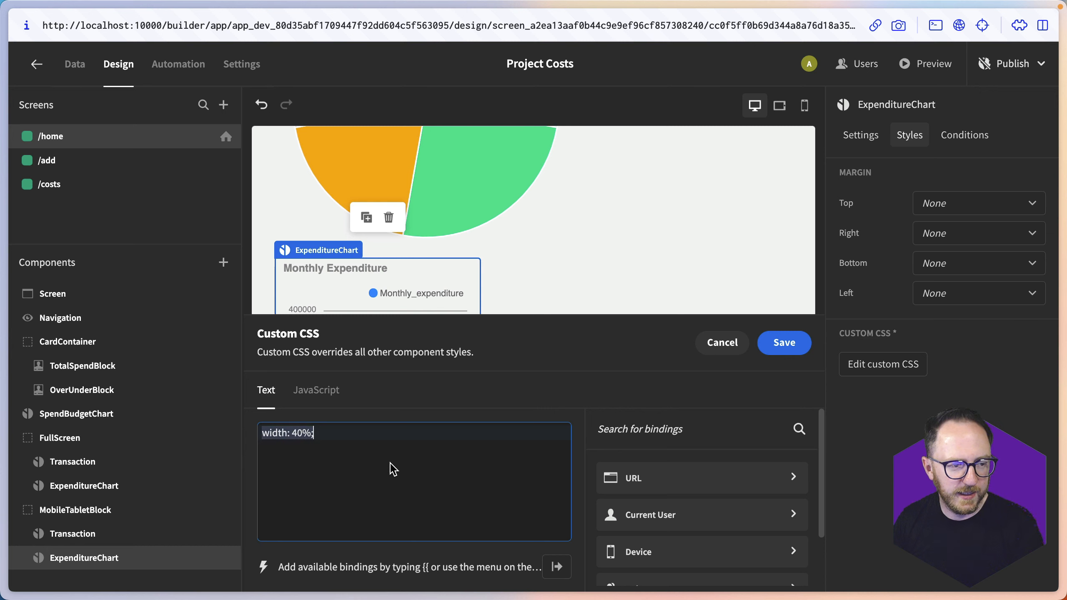
{"action": "key", "text": "BackSpace"}
{"action": "left_click", "coordinate": [784, 342]}
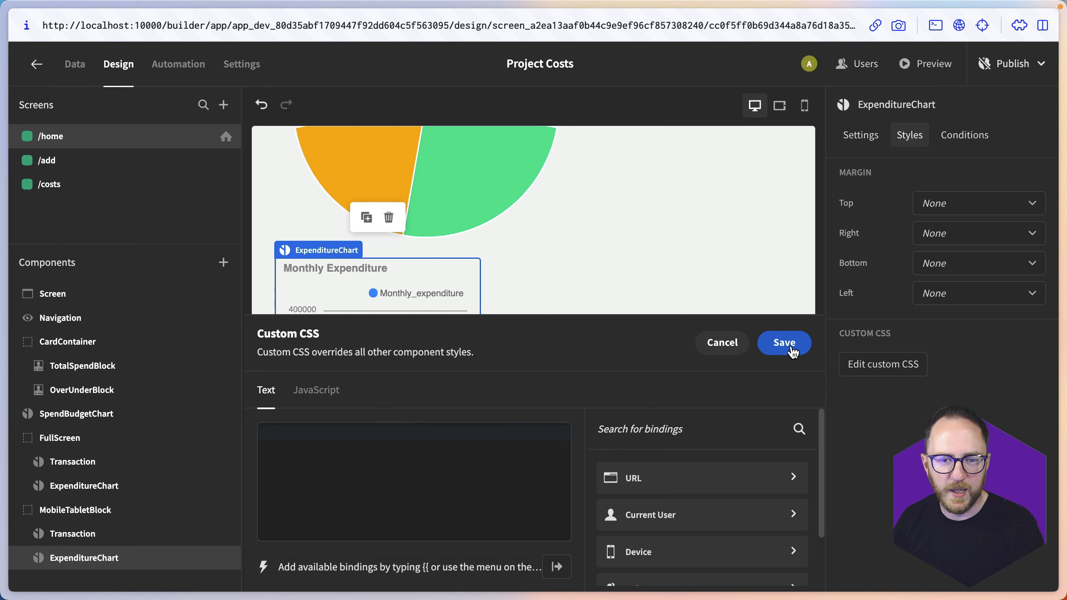
Step: Add a condition to MobileTabletBlock that shows the component if Device.Mobile equals the Boolean value True
{"action": "left_click", "coordinate": [76, 510]}
{"action": "left_click", "coordinate": [971, 139]}
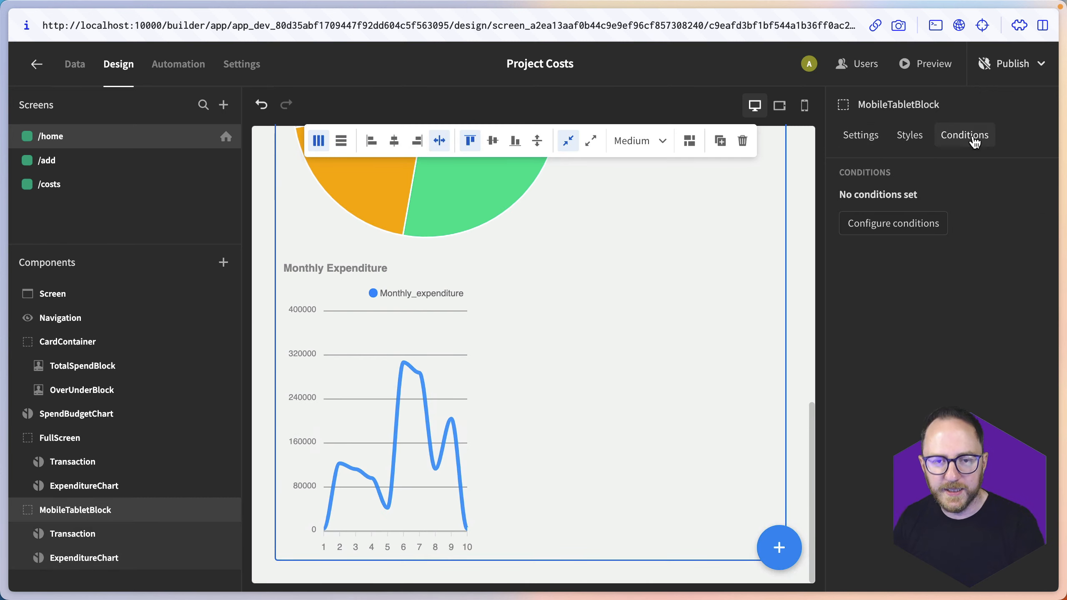
{"action": "left_click", "coordinate": [898, 222]}
{"action": "left_click", "coordinate": [315, 428]}
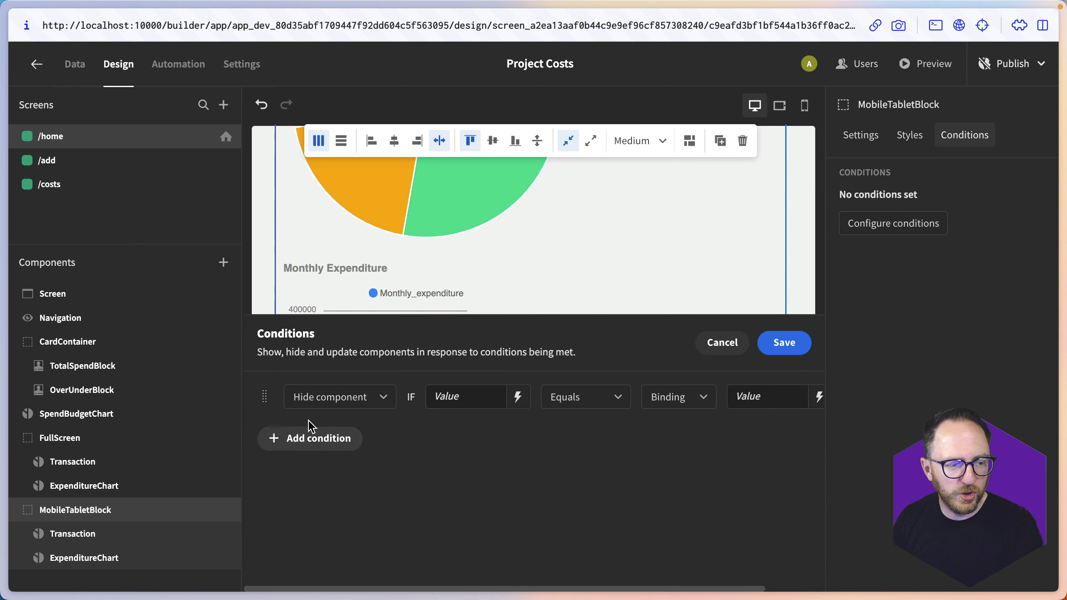
{"action": "left_click", "coordinate": [326, 400]}
{"action": "left_click", "coordinate": [319, 452]}
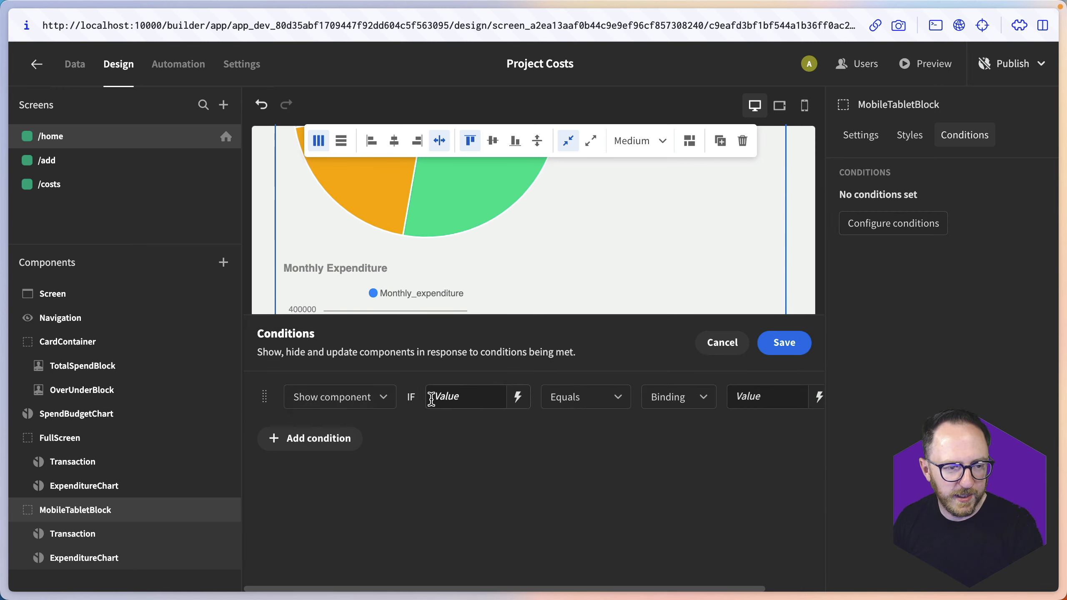
{"action": "left_click", "coordinate": [518, 398]}
{"action": "left_click", "coordinate": [670, 496]}
{"action": "left_click", "coordinate": [668, 443]}
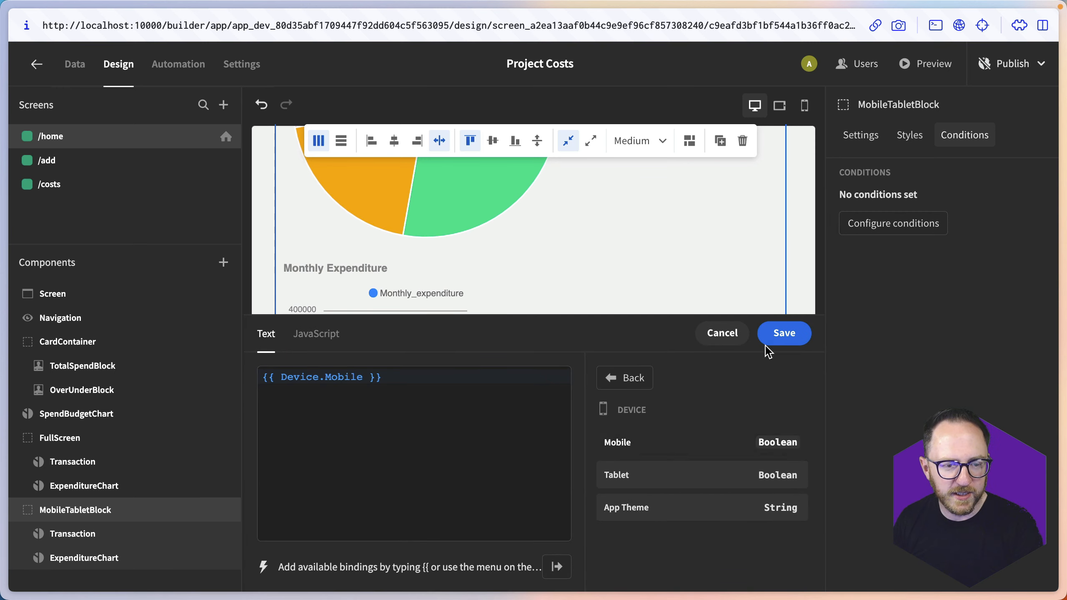
{"action": "left_click", "coordinate": [784, 334]}
{"action": "left_click", "coordinate": [703, 397]}
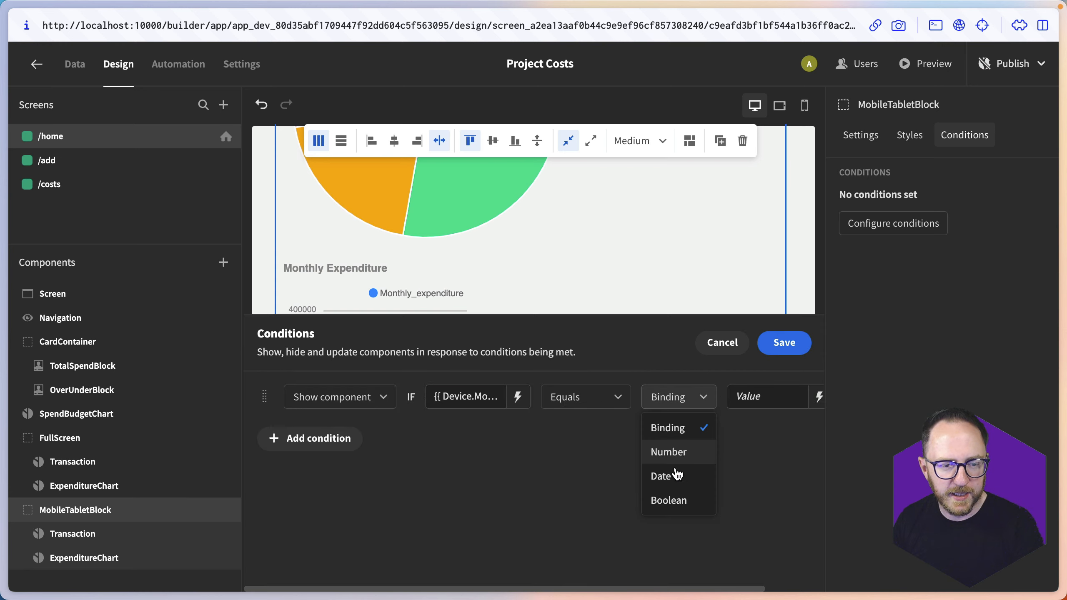
{"action": "left_click", "coordinate": [669, 500]}
{"action": "left_click", "coordinate": [774, 400]}
{"action": "left_click", "coordinate": [746, 442]}
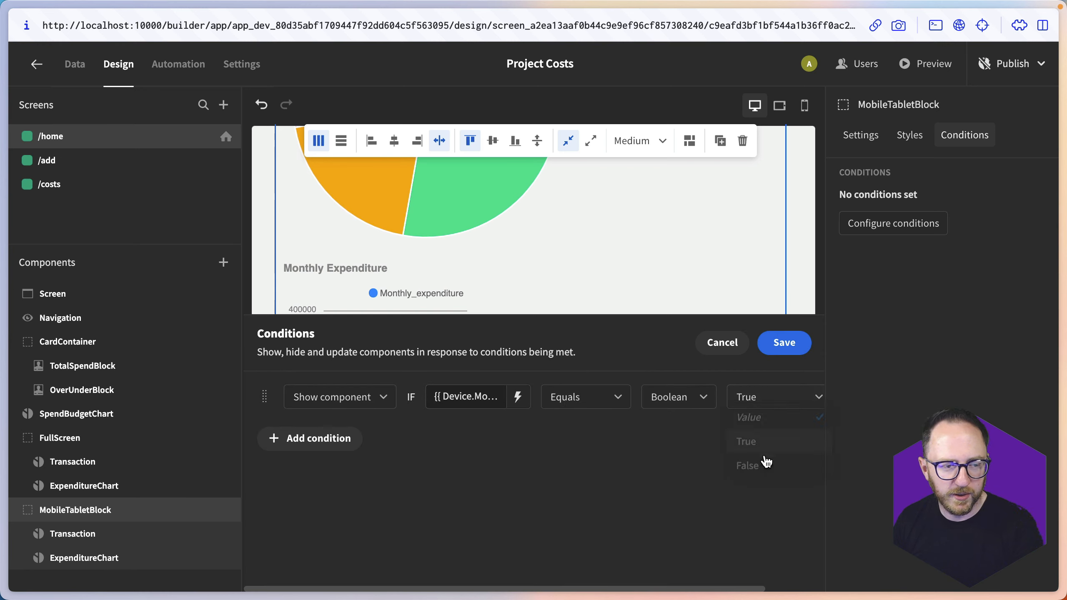
Step: Add a second condition showing MobileTabletBlock if Device.Tablet equals the Boolean value True, and save the conditions
{"action": "left_click", "coordinate": [347, 453]}
{"action": "left_click", "coordinate": [344, 433]}
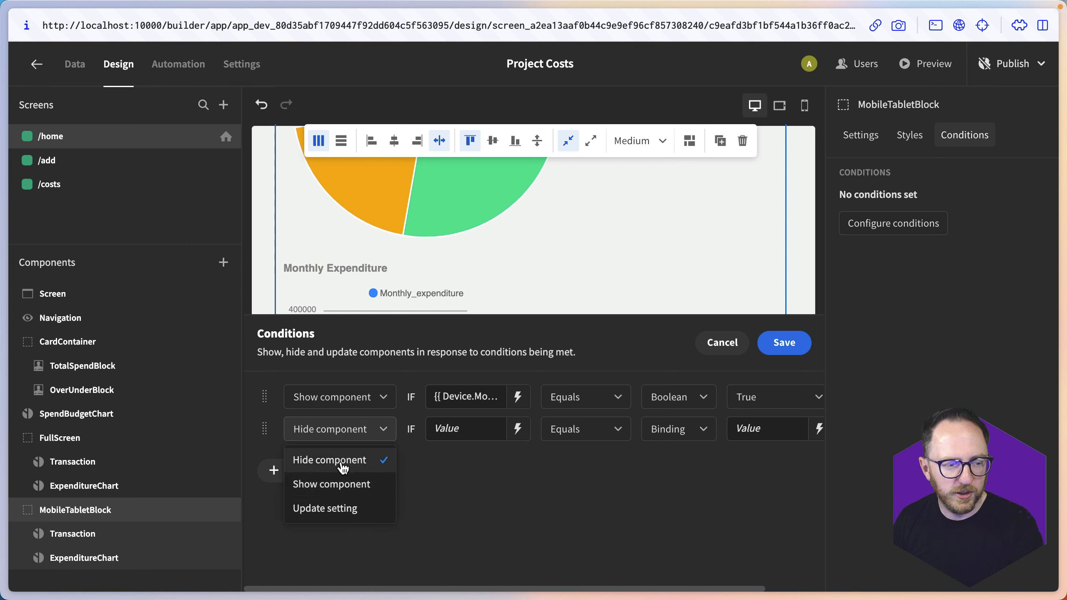
{"action": "left_click", "coordinate": [344, 484]}
{"action": "left_click", "coordinate": [515, 436]}
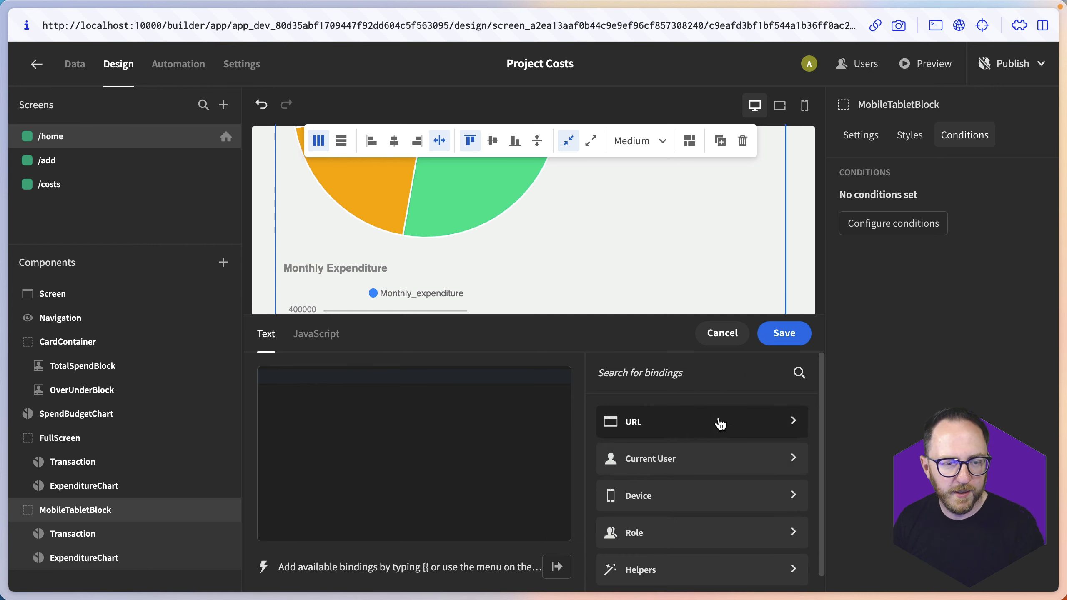
{"action": "left_click", "coordinate": [679, 497]}
{"action": "left_click", "coordinate": [649, 475]}
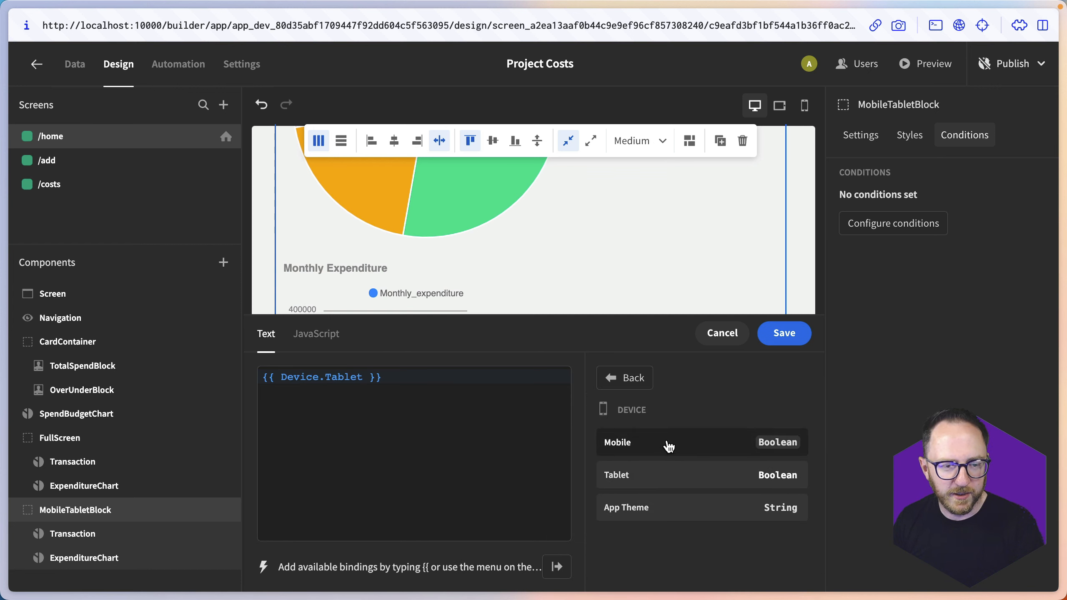
{"action": "left_click", "coordinate": [779, 334]}
{"action": "left_click", "coordinate": [694, 446]}
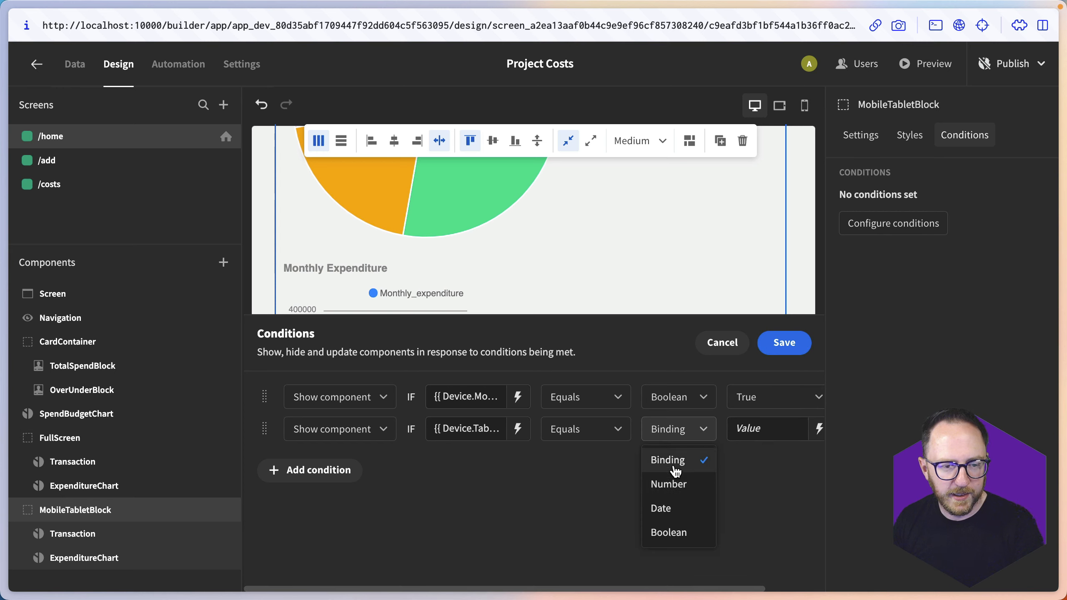
{"action": "left_click", "coordinate": [672, 529]}
{"action": "left_click", "coordinate": [785, 433]}
{"action": "left_click", "coordinate": [770, 483]}
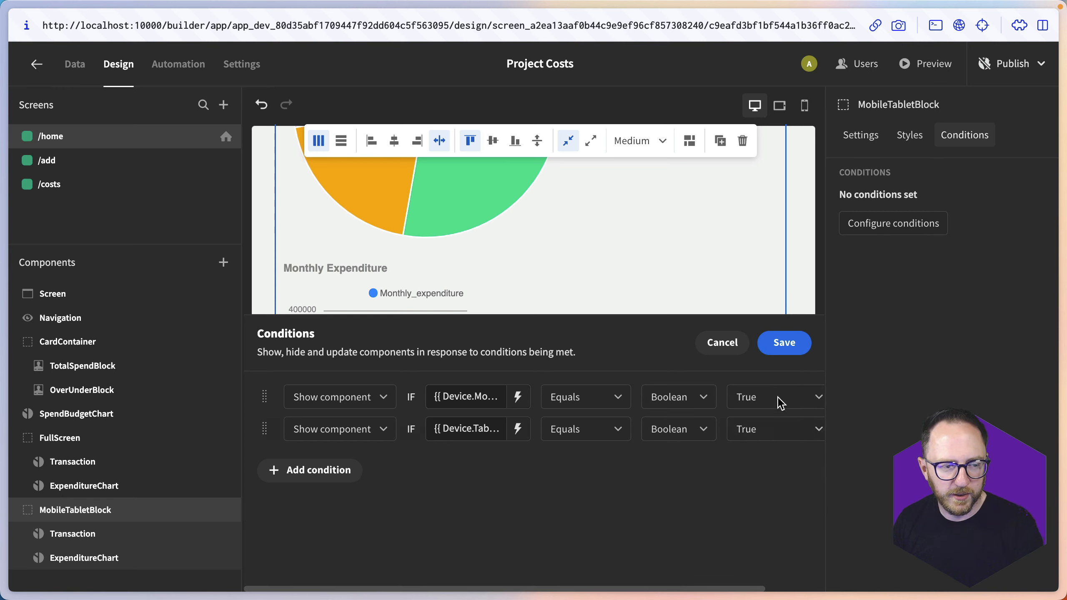
{"action": "left_click", "coordinate": [784, 343]}
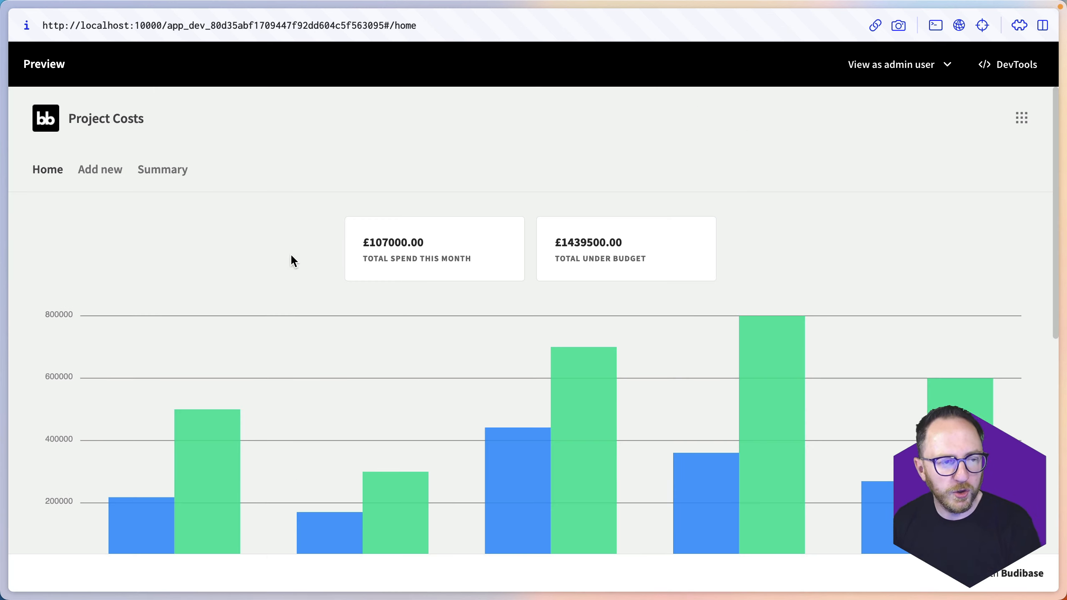
Step: Preview the home dashboard at full width and in a narrowed browser window to check the responsive chart layout
{"action": "scroll", "coordinate": [730, 325], "scroll_direction": "down", "scroll_amount": 8}
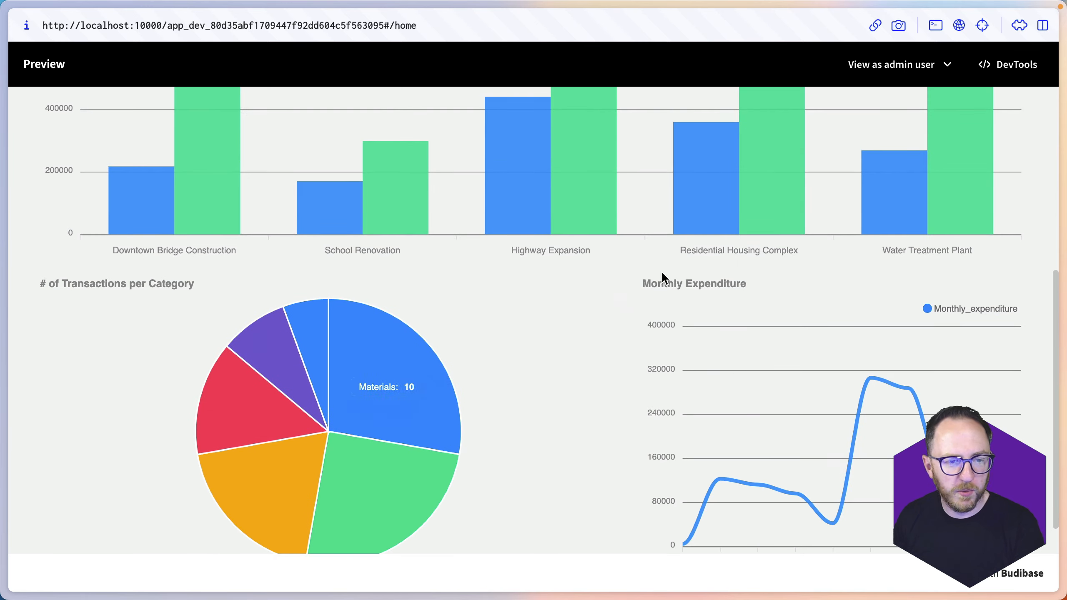
{"action": "left_click_drag", "start_coordinate": [1058, 6], "coordinate": [800, 35]}
{"action": "scroll", "coordinate": [406, 405], "scroll_direction": "down", "scroll_amount": 5}
{"action": "scroll", "coordinate": [406, 405], "scroll_direction": "up", "scroll_amount": 15}
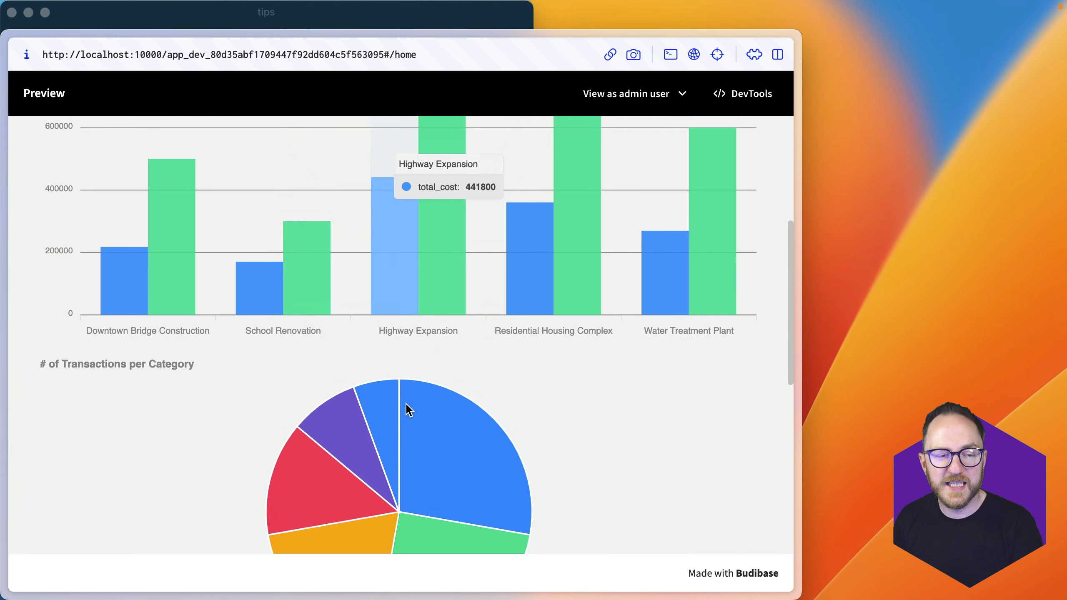
{"action": "scroll", "coordinate": [407, 406], "scroll_direction": "down", "scroll_amount": 10}
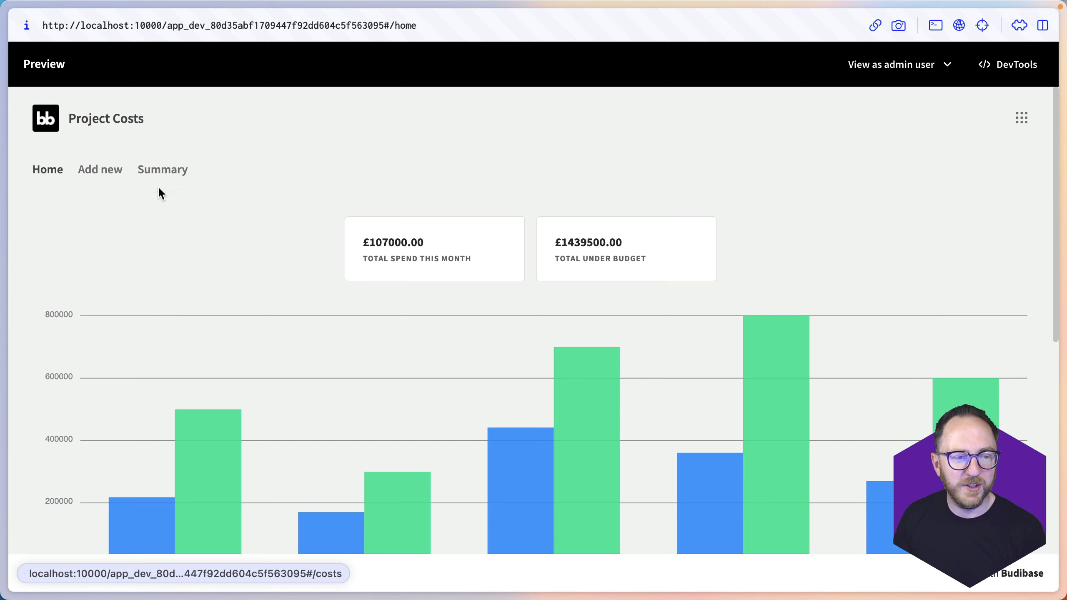
Step: Review the finished home dashboard at full window width, from the summary cards down to the pie and line charts
{"action": "scroll", "coordinate": [911, 429], "scroll_direction": "down", "scroll_amount": 3}
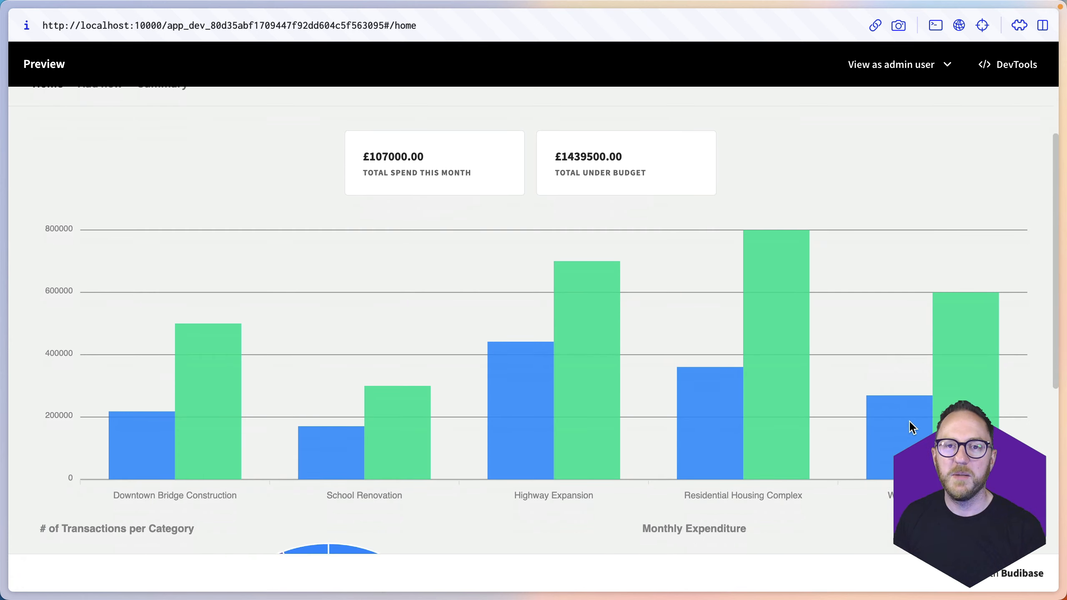
{"action": "scroll", "coordinate": [911, 429], "scroll_direction": "down", "scroll_amount": 3}
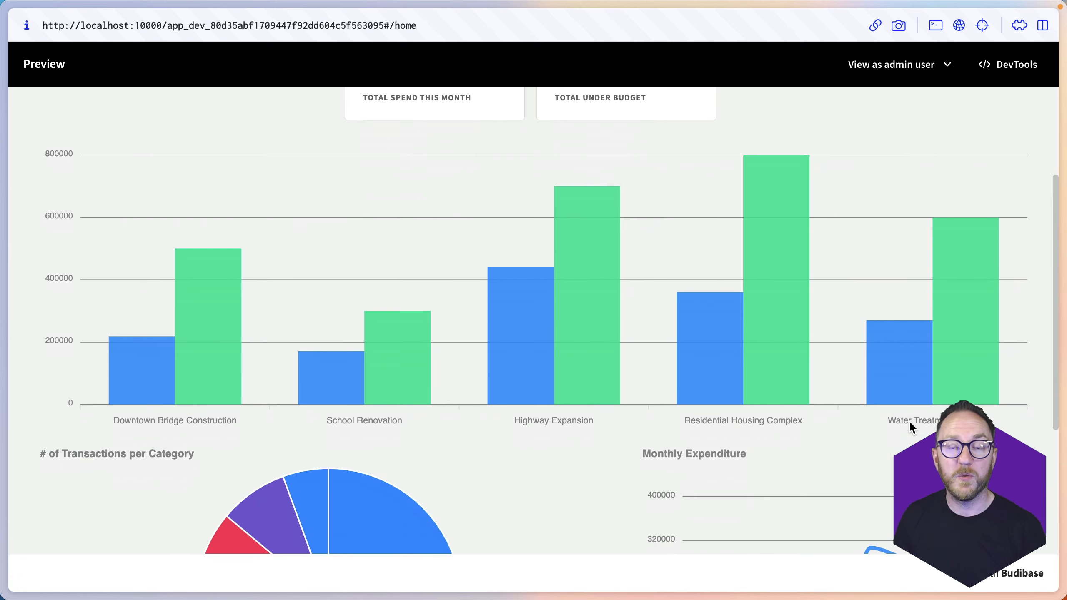
{"action": "scroll", "coordinate": [910, 428], "scroll_direction": "down", "scroll_amount": 2}
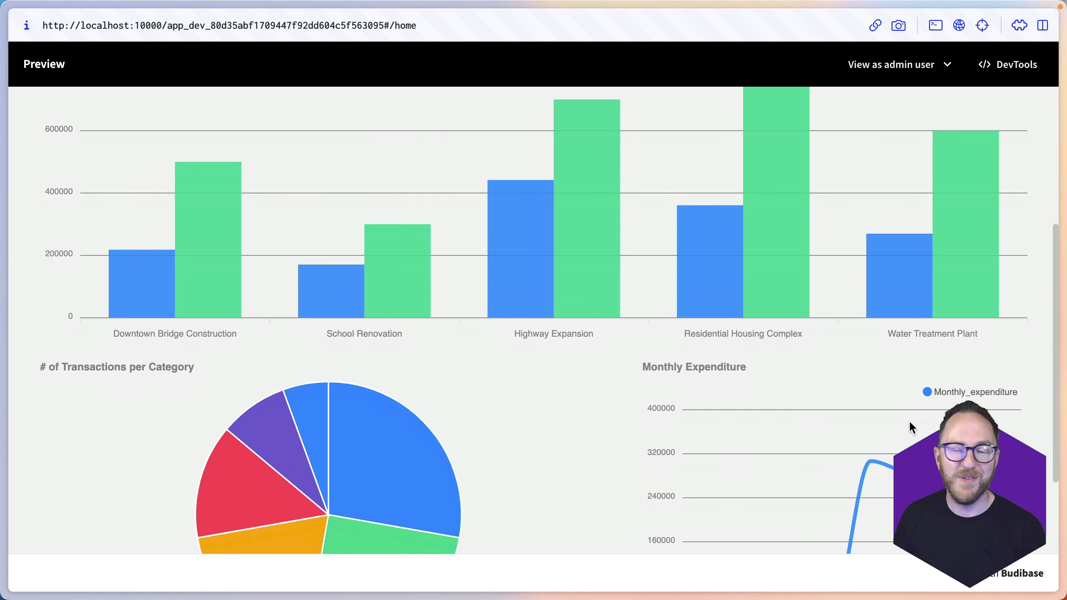
{"action": "scroll", "coordinate": [911, 428], "scroll_direction": "down", "scroll_amount": 2}
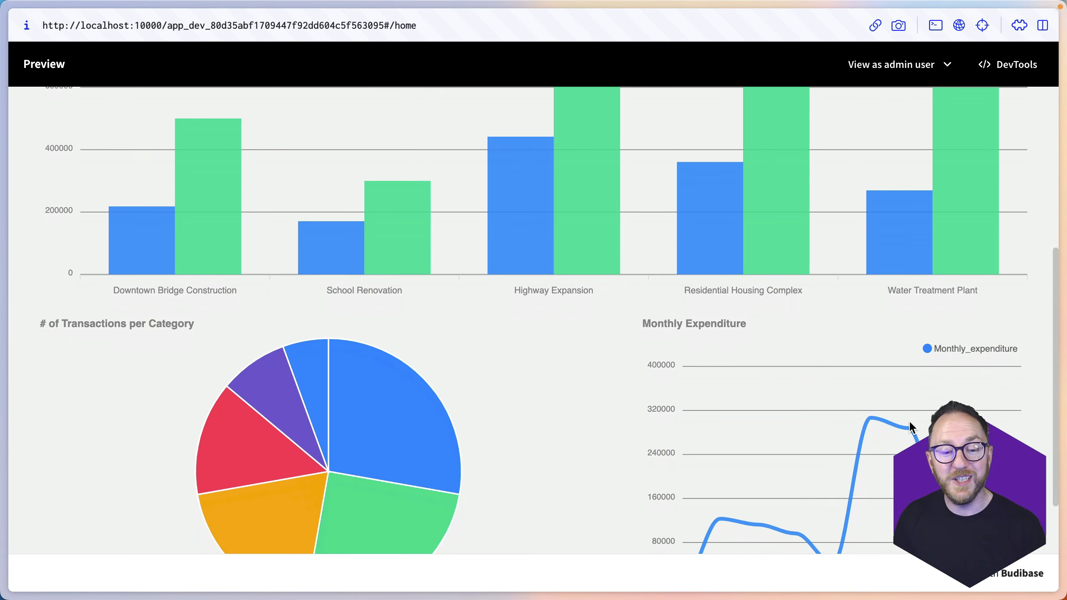
{"action": "scroll", "coordinate": [911, 428], "scroll_direction": "down", "scroll_amount": 2}
{"action": "scroll", "coordinate": [911, 428], "scroll_direction": "down", "scroll_amount": 2}
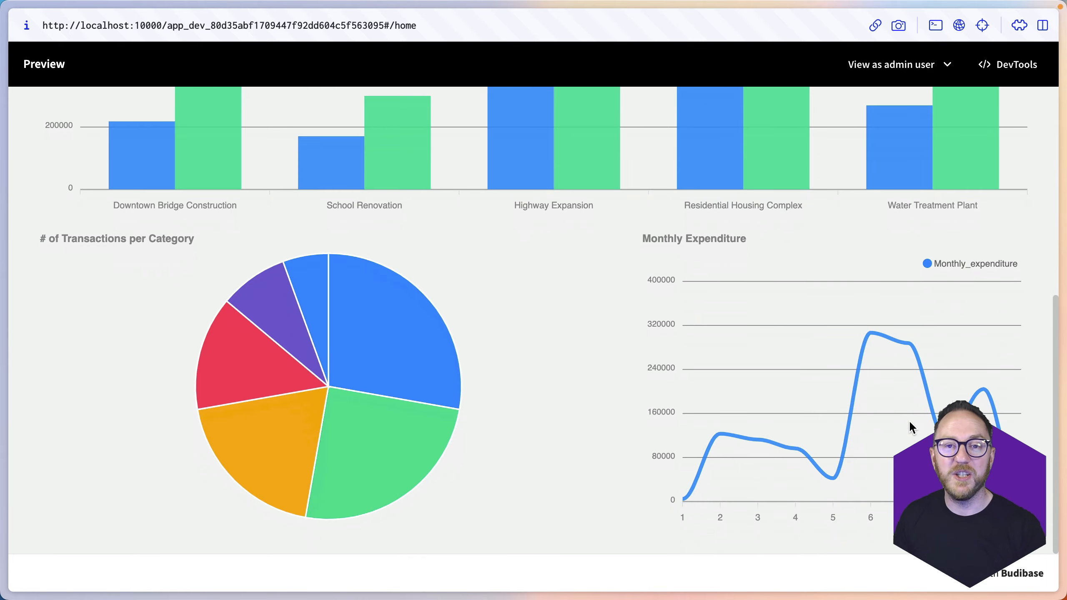